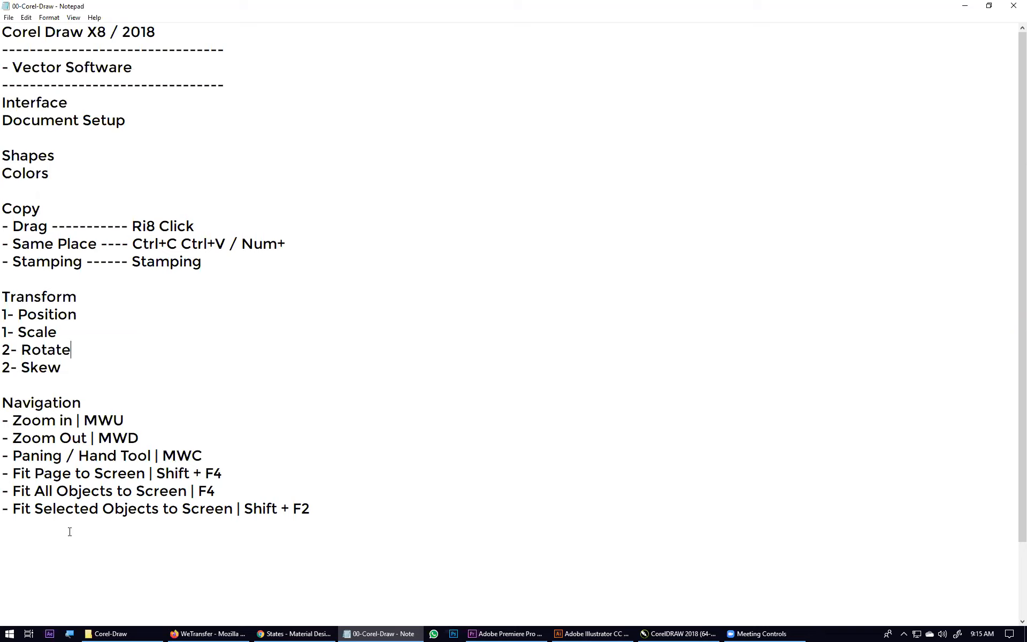
# Add a divider line of slashes around the heading "CLASS 2" below the Navigation notes
pyautogui.scroll(-2, 140, 459)
pyautogui.click(148, 455)
pyautogui.write('///////////////////////////')
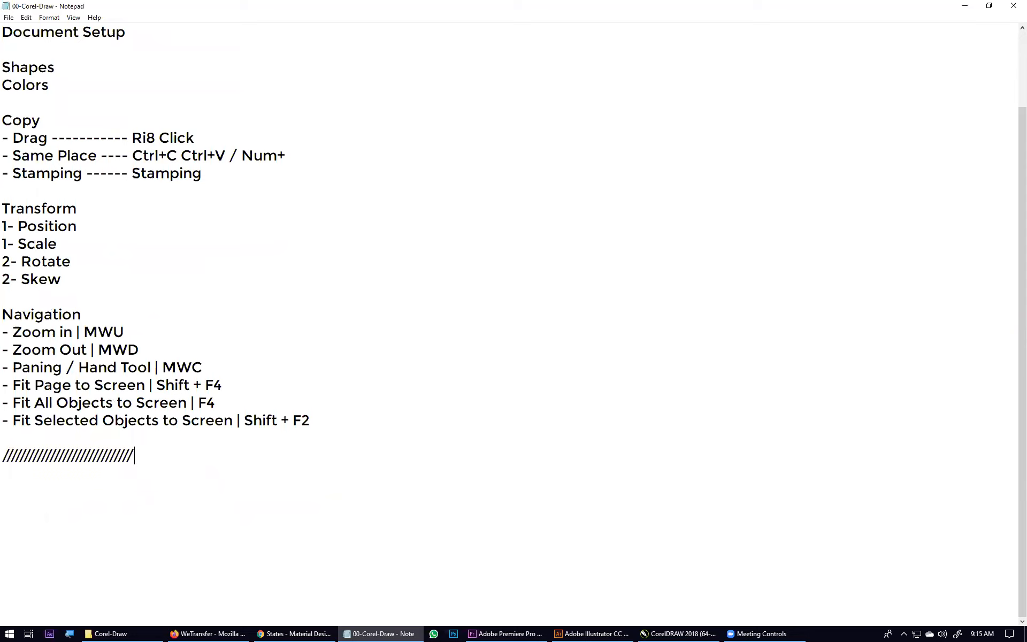
pyautogui.write('/  CLASS ')
pyautogui.write('2')
pyautogui.write(' /////////////////////////')
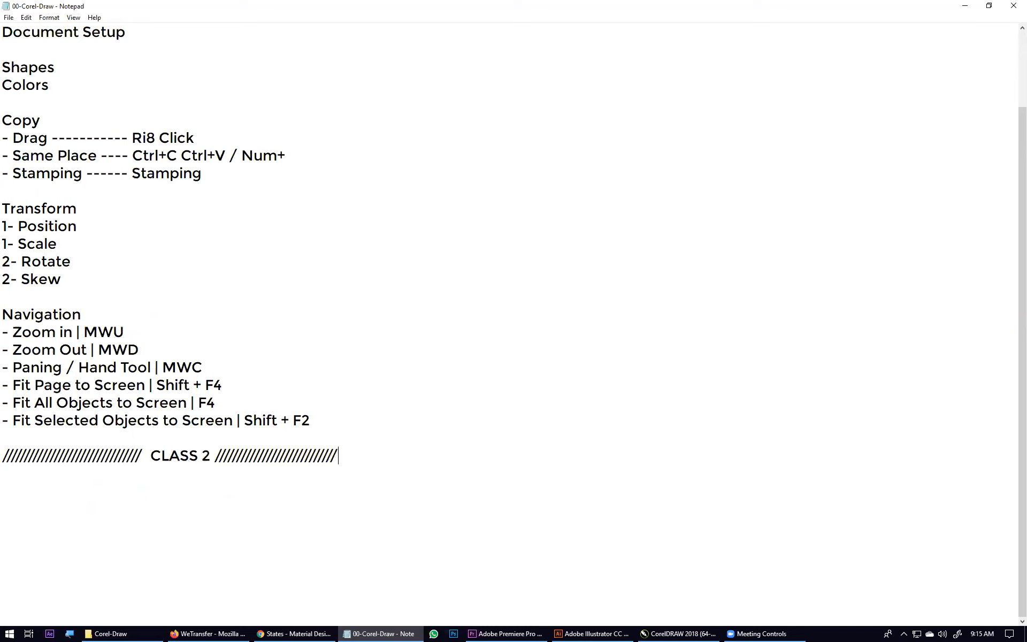
# Remove the extra space before "CLASS 2" in the divider line
pyautogui.click(214, 456)
pyautogui.click(211, 456)
pyautogui.press('Home')
pyautogui.press('Left')
pyautogui.press('Delete')
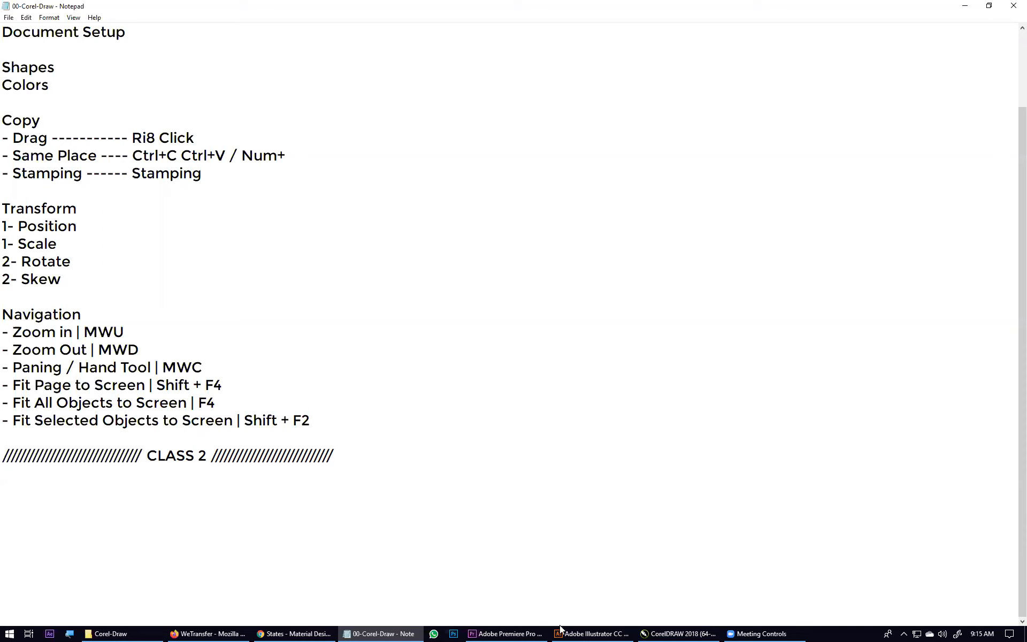
# Glance at CorelDRAW, return to the notes and add a long run of blank lines beneath the CLASS 2 divider
pyautogui.click(653, 632)
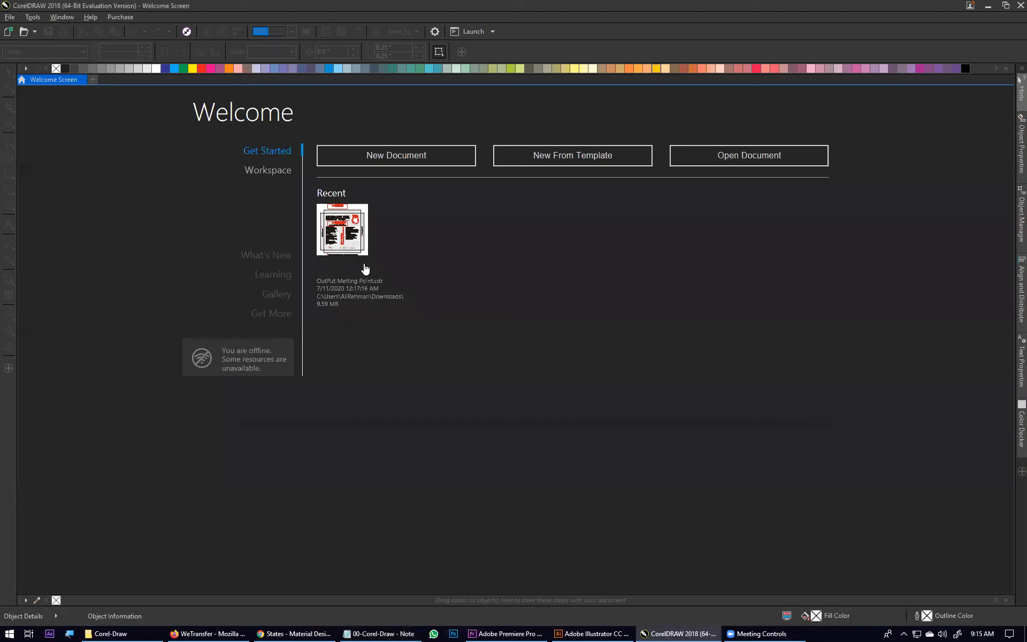
pyautogui.click(360, 631)
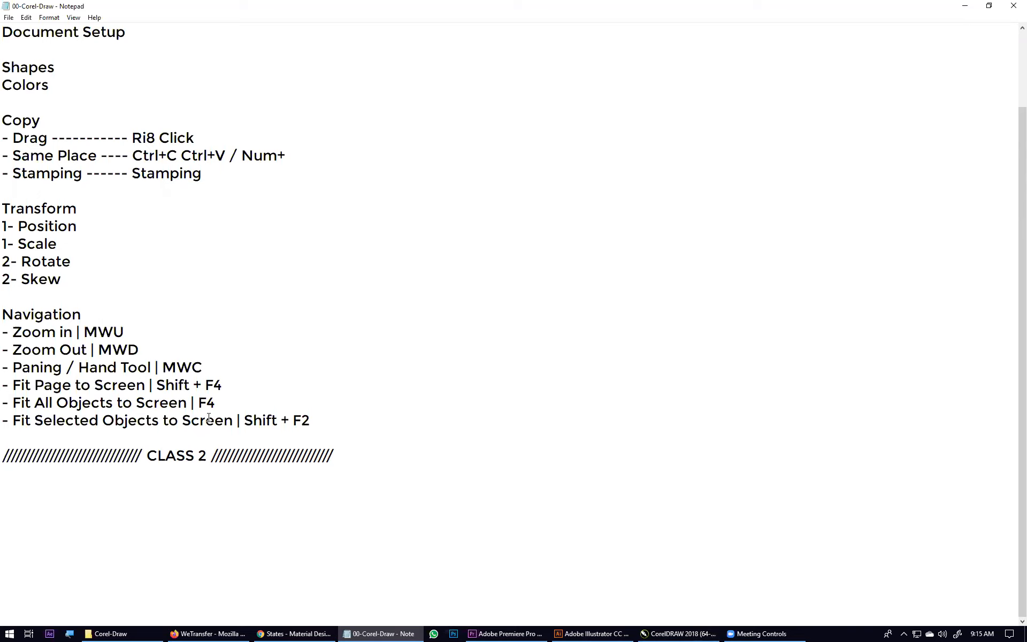
pyautogui.press('Return')
pyautogui.press('Return')
pyautogui.press('Return')
pyautogui.press('Return')
pyautogui.press('Return')
pyautogui.press('Return')
pyautogui.press('Return')
pyautogui.press('Return')
pyautogui.press('Return')
pyautogui.press('Return')
pyautogui.press('Return')
pyautogui.press('Return')
pyautogui.press('Return')
pyautogui.press('Return')
pyautogui.press('Return')
pyautogui.press('Return')
pyautogui.press('Return')
pyautogui.press('Return')
pyautogui.press('Return')
pyautogui.press('Return')
pyautogui.press('Return')
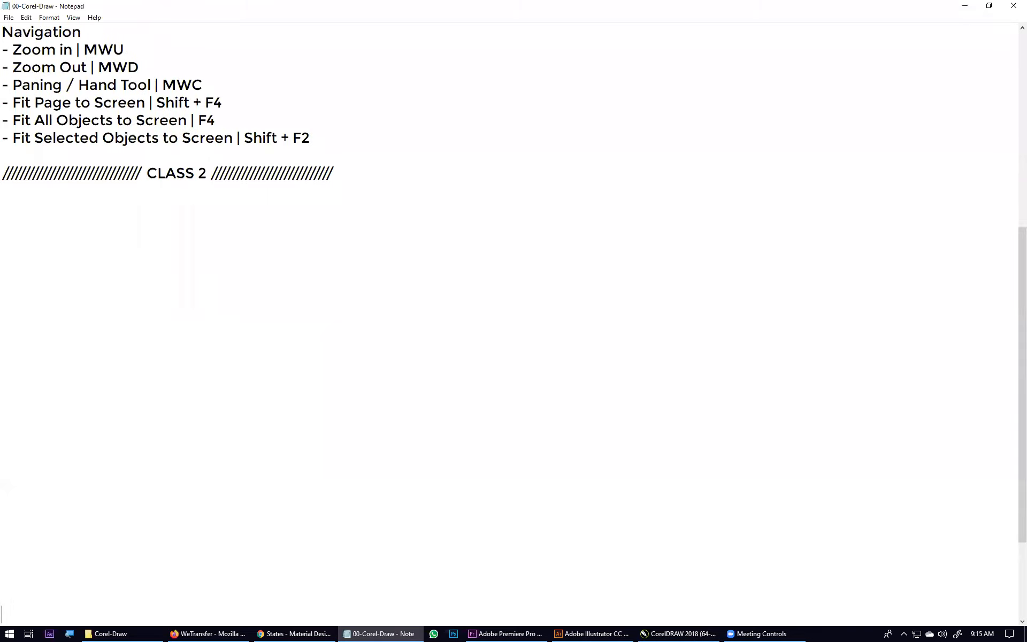
# Write the topic "Alignement" under the CLASS 2 divider and move it down two lines
pyautogui.click(81, 133)
pyautogui.write('Alignement')
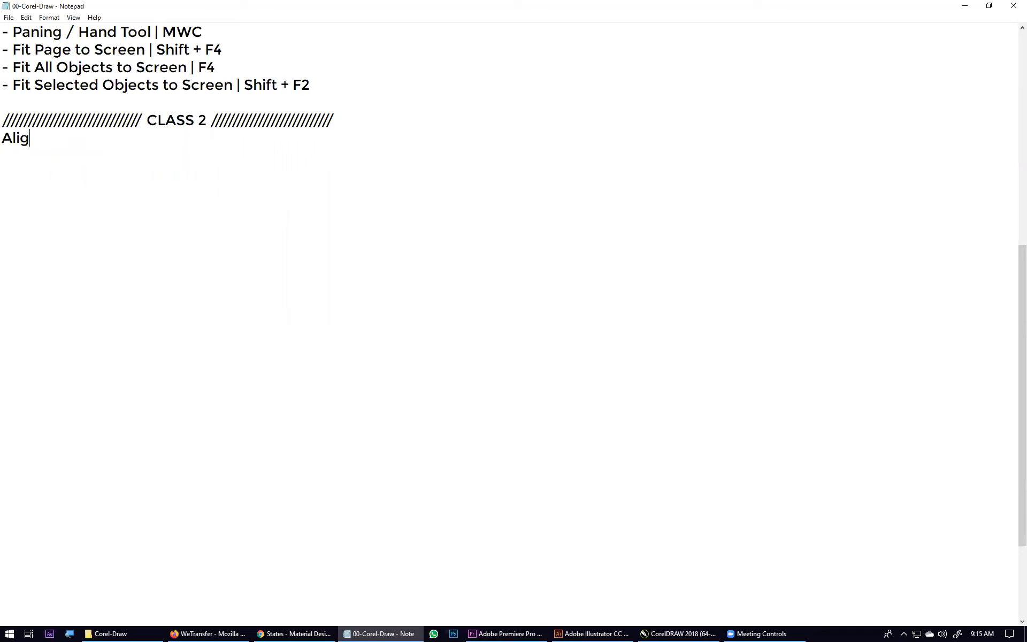
pyautogui.click(3, 138)
pyautogui.press('Return')
pyautogui.press('Return')
# Add the topic "Arrangement" above Alignement and shorten it to "Arrange", keeping one blank line between the two topics
pyautogui.press('Up')
pyautogui.press('Up')
pyautogui.write('Arrangement')
pyautogui.hotkey('shift', 'Home')
pyautogui.press('End')
pyautogui.hotkey('shift', 'Left')
pyautogui.hotkey('shift', 'Left')
pyautogui.hotkey('shift', 'Left')
pyautogui.hotkey('shift', 'Left')
pyautogui.hotkey('shift', 'Left')
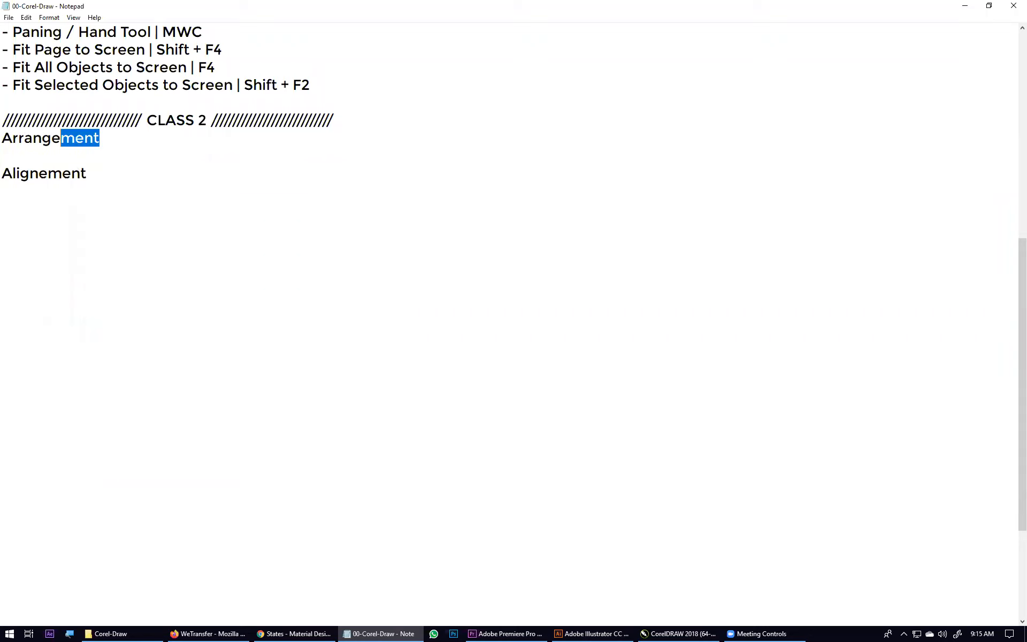
pyautogui.hotkey('shift', 'Right')
pyautogui.press('Return')
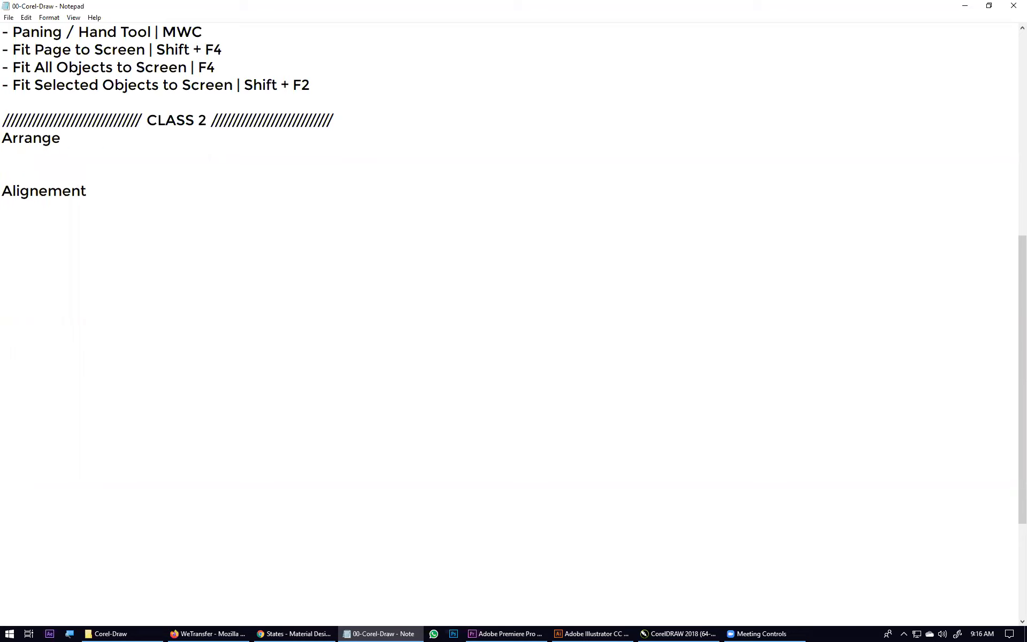
pyautogui.press('Delete')
# Add the topics "Direct Selection" and "Free Form Tools" below Alignement, separated by blank lines
pyautogui.press('Down')
pyautogui.press('Down')
pyautogui.press('Down')
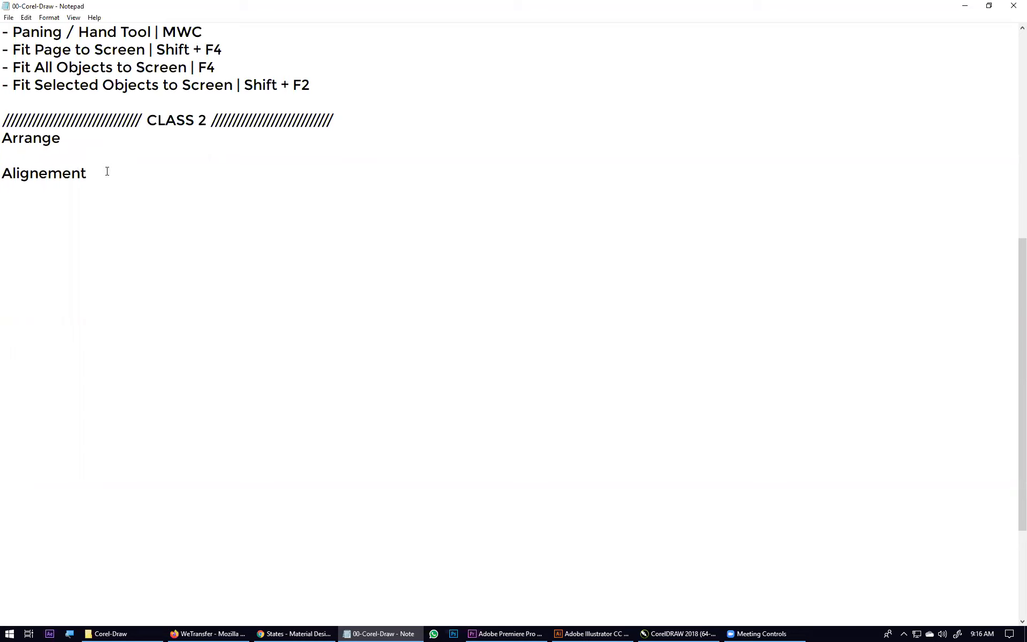
pyautogui.write('Direct Selection')
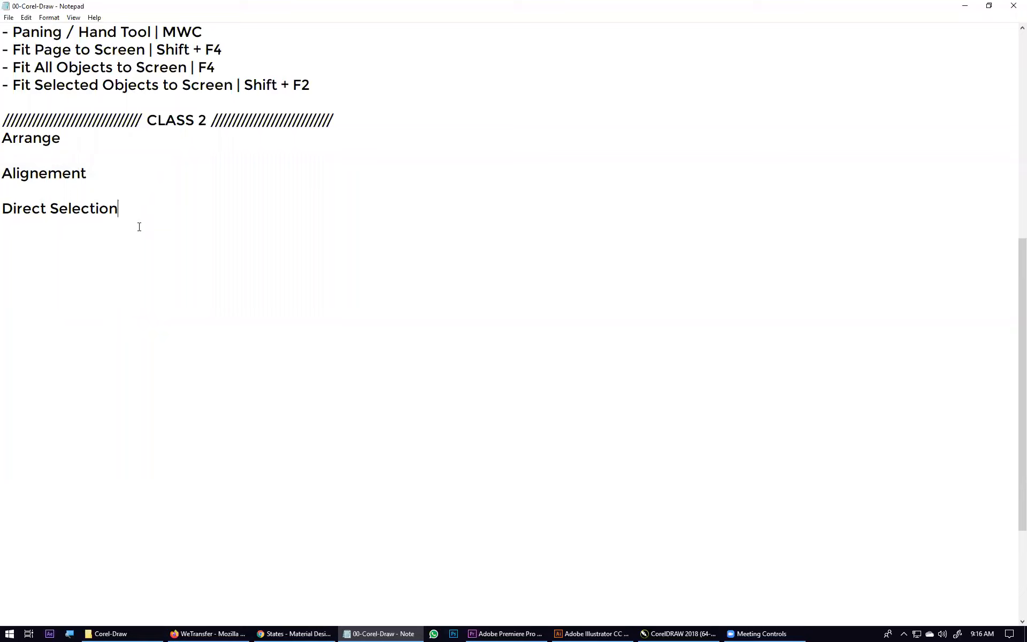
pyautogui.press('Return')
pyautogui.press('Return')
pyautogui.write('Free Form Tools')
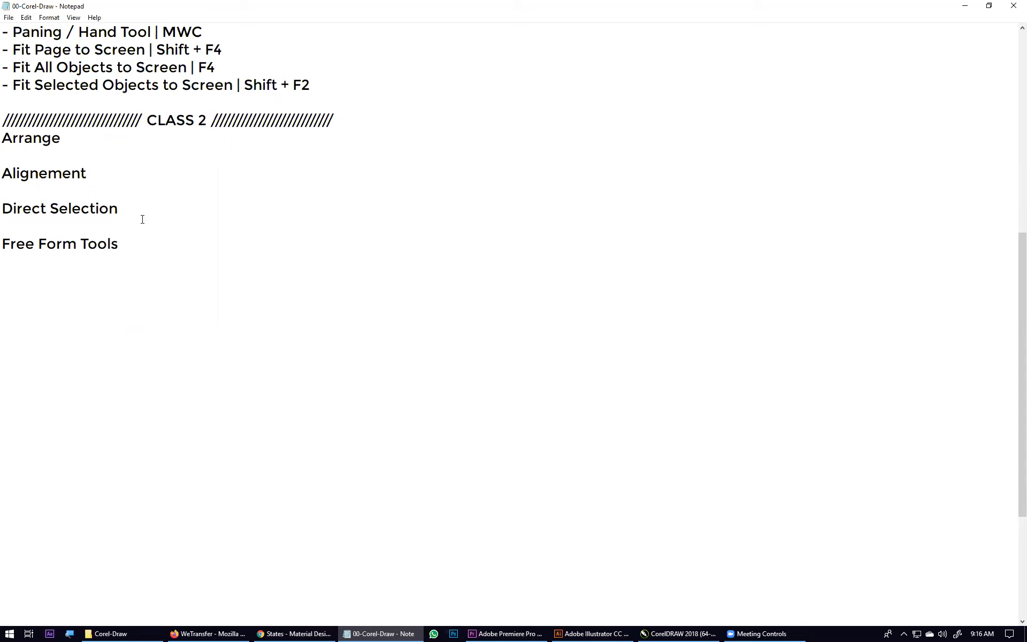
# Insert three more blank lines between the Arrange and Alignement topics
pyautogui.click(16, 159)
pyautogui.press('Return')
pyautogui.press('Return')
pyautogui.press('Return')
pyautogui.press('Up')
pyautogui.press('Up')
pyautogui.press('Up')
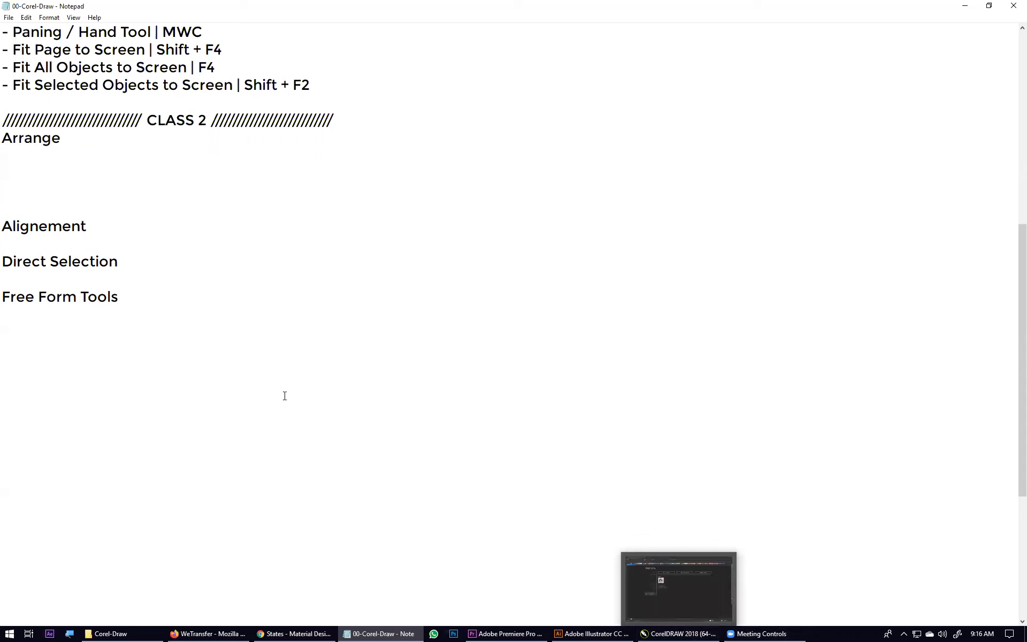
# Highlight the Navigation shortcuts in the notes, and switch to CorelDRAW to start a new document
pyautogui.scroll(5, 285, 396)
pyautogui.moveTo(332, 355); pyautogui.dragTo(5, 260)
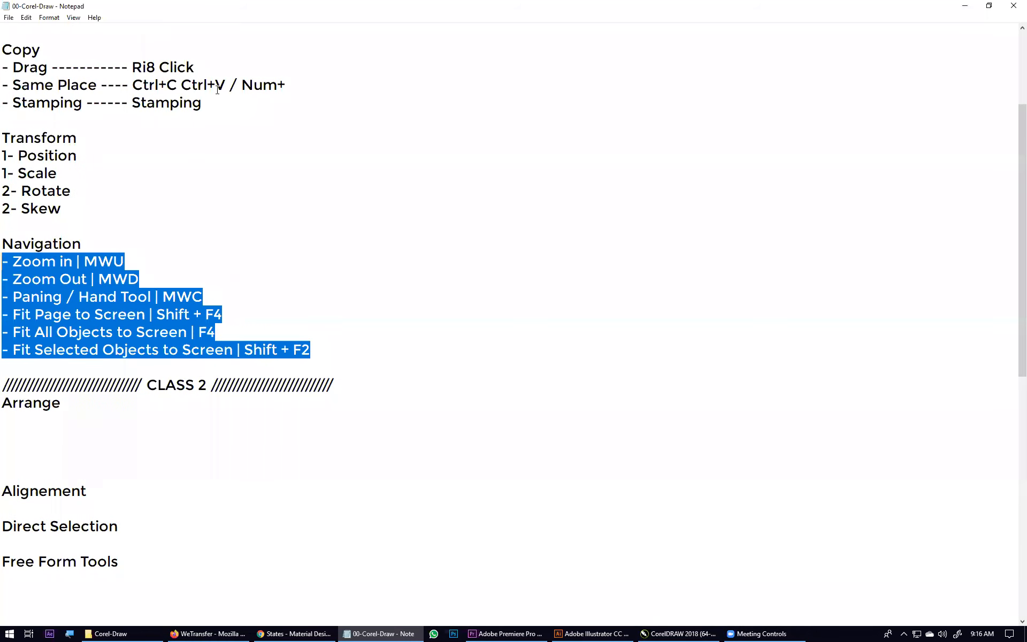
pyautogui.click(678, 634)
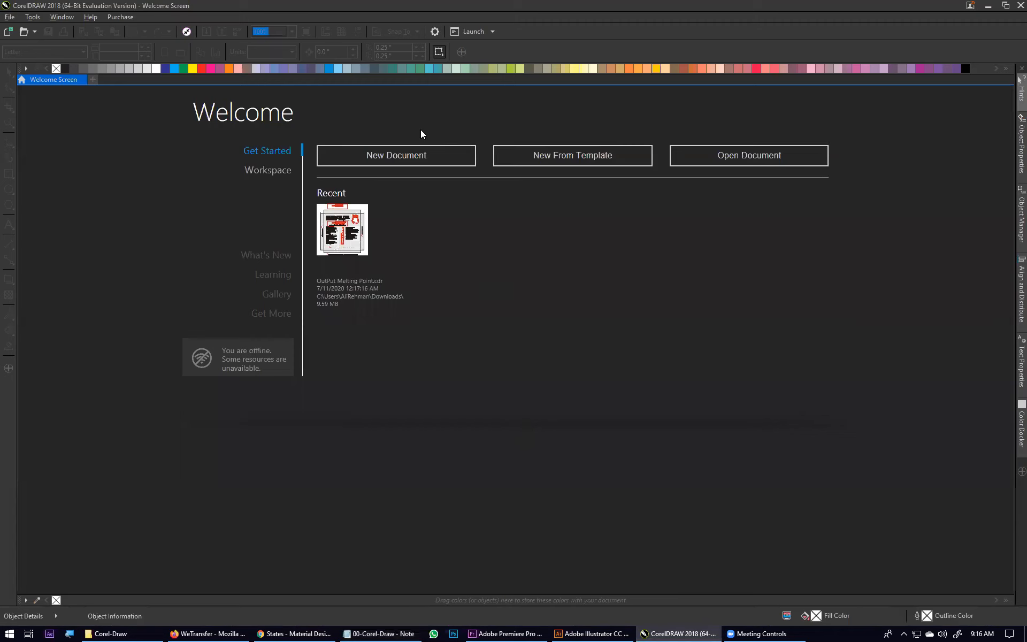
pyautogui.click(351, 158)
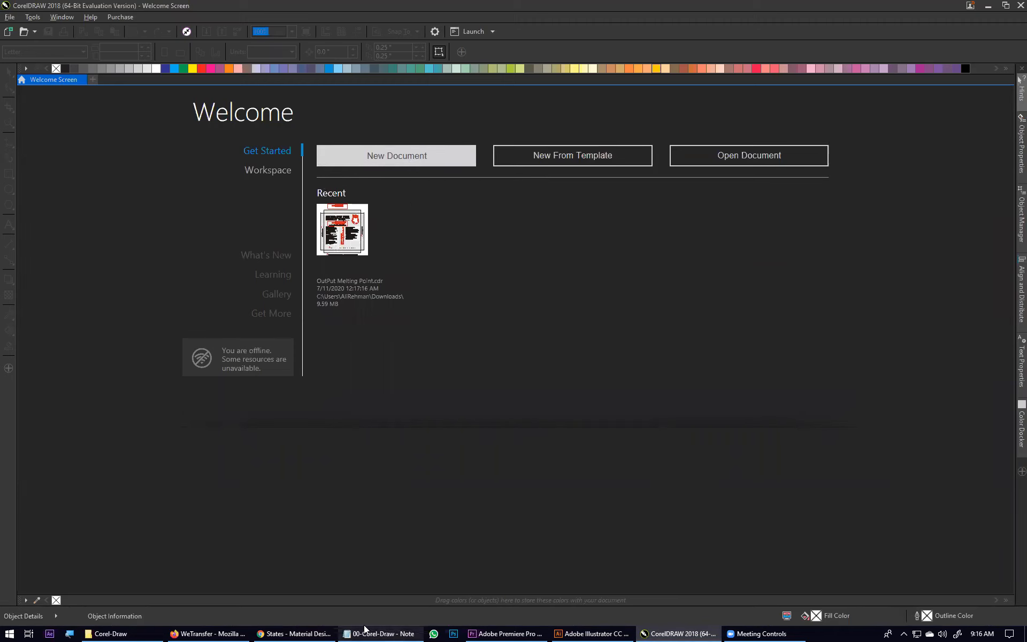
# Switch back to Notepad and extend the Arrange topic to read "Order > Arrange"
pyautogui.hotkey('alt', 'Tab')
pyautogui.click(136, 411)
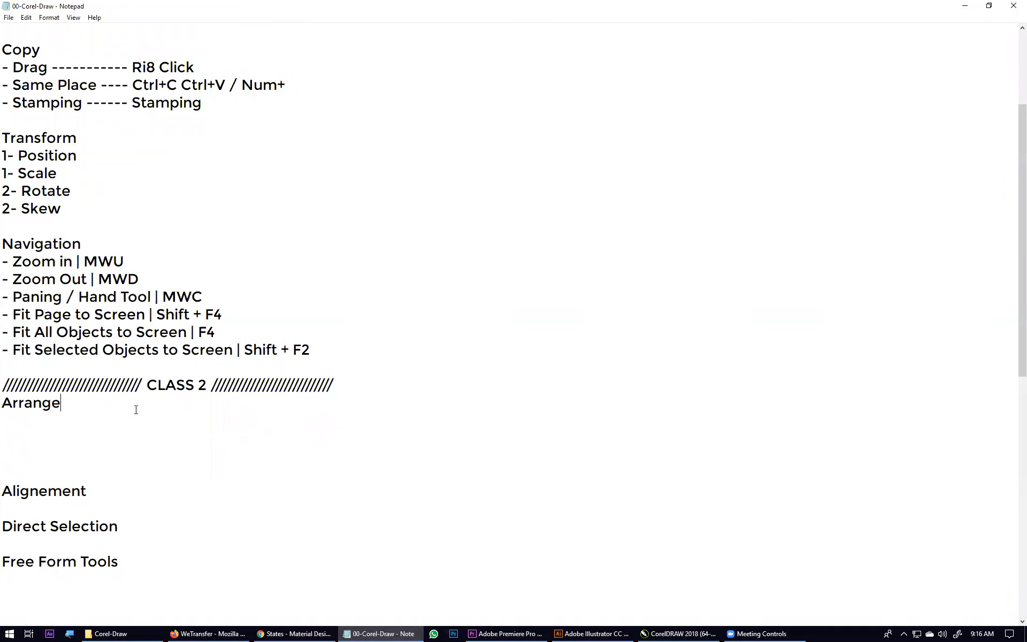
pyautogui.scroll(-3, 92, 380)
pyautogui.press('Home')
pyautogui.write('Order ')
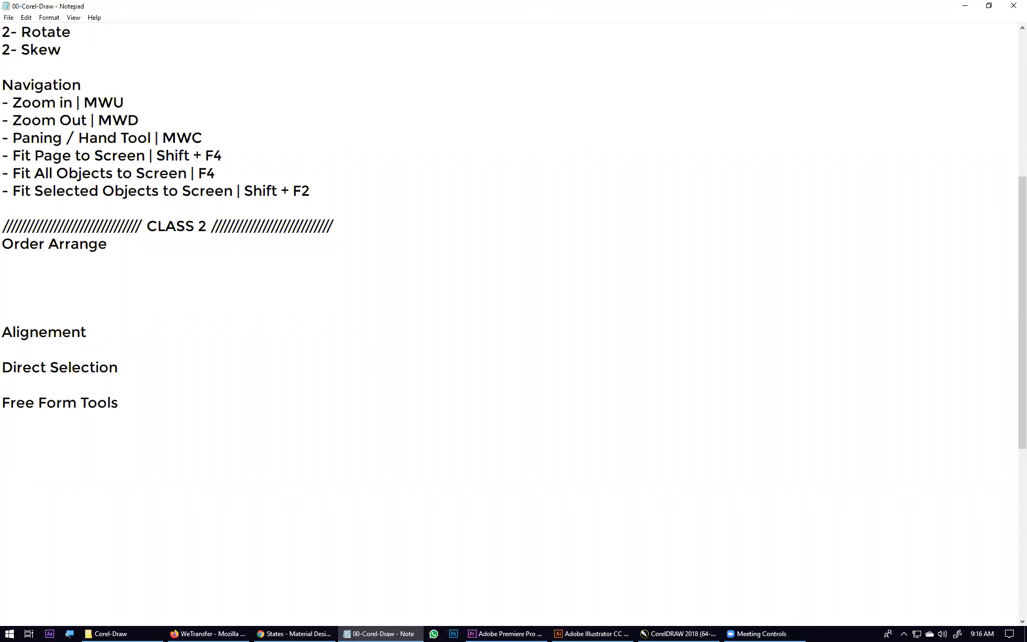
pyautogui.write('>')
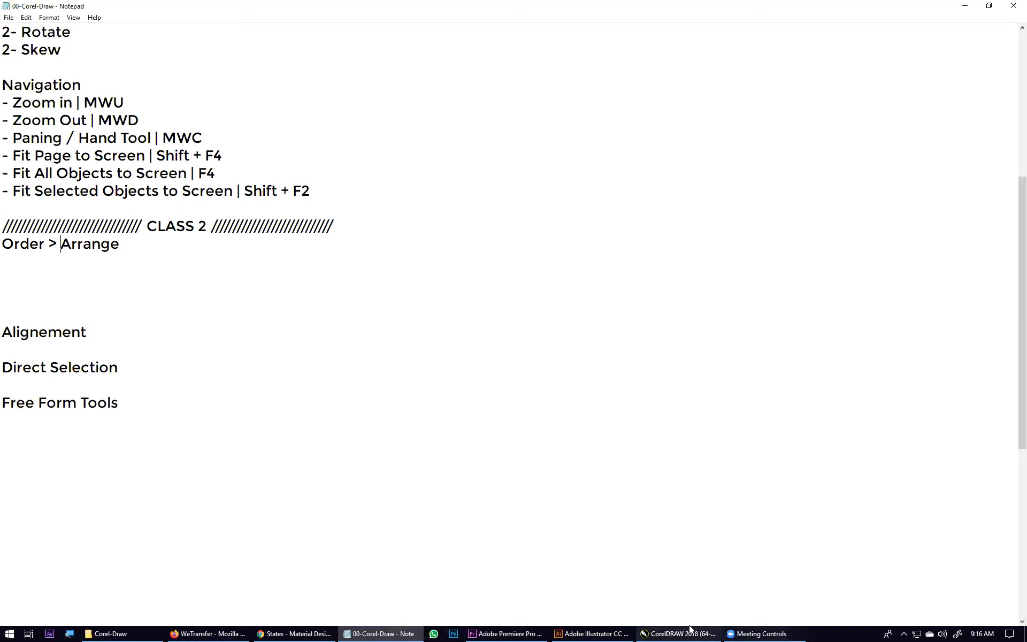
# Return to CorelDRAW and create the A4 document in landscape orientation with 5 pages, CMYK colour and 300 dpi
pyautogui.click(591, 589)
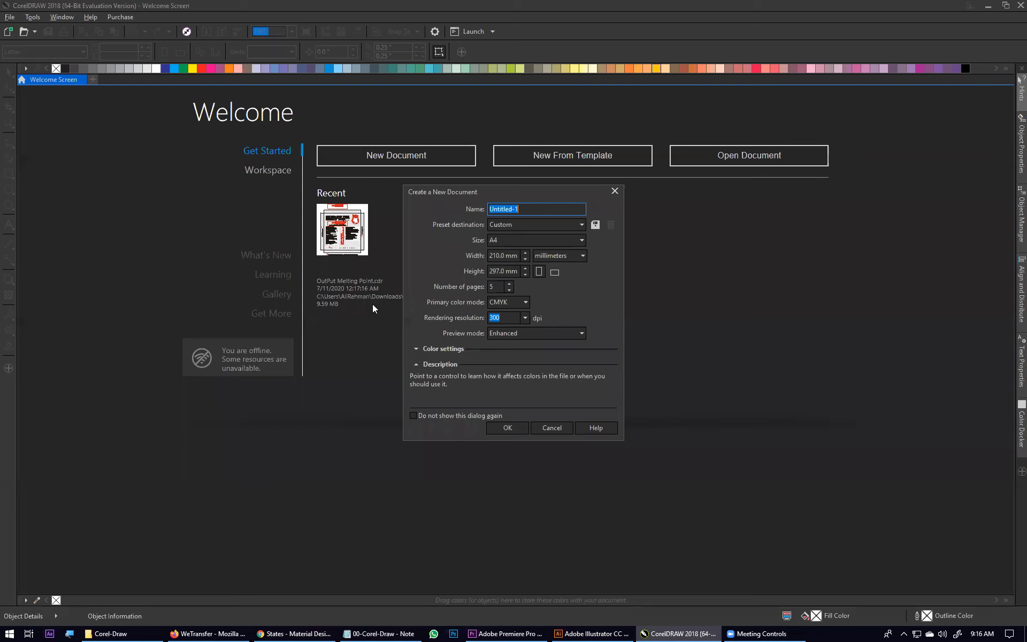
pyautogui.moveTo(465, 196); pyautogui.dragTo(452, 163)
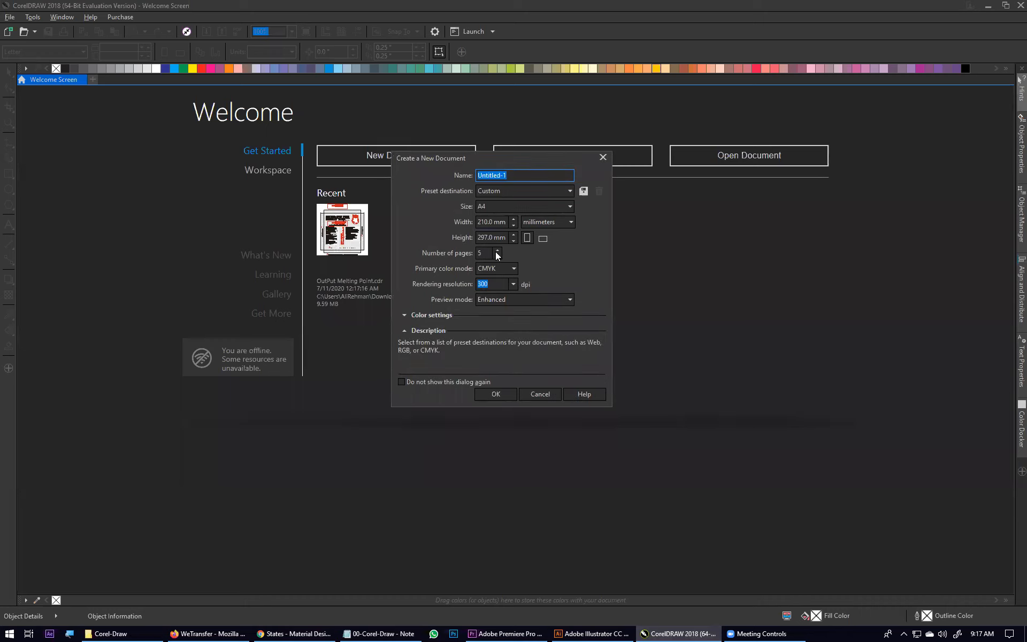
pyautogui.click(542, 239)
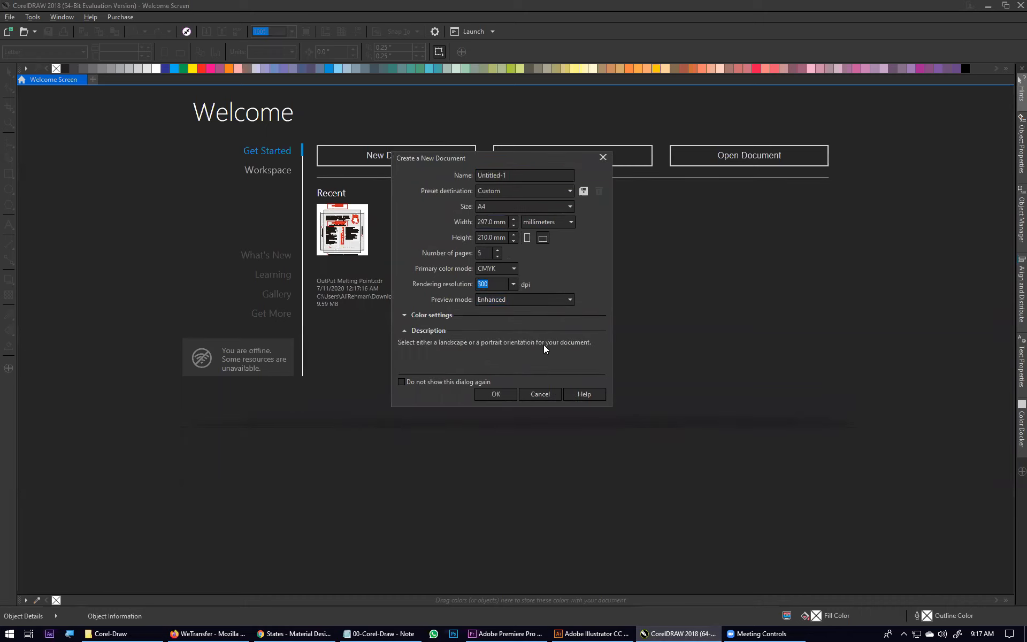
pyautogui.click(496, 393)
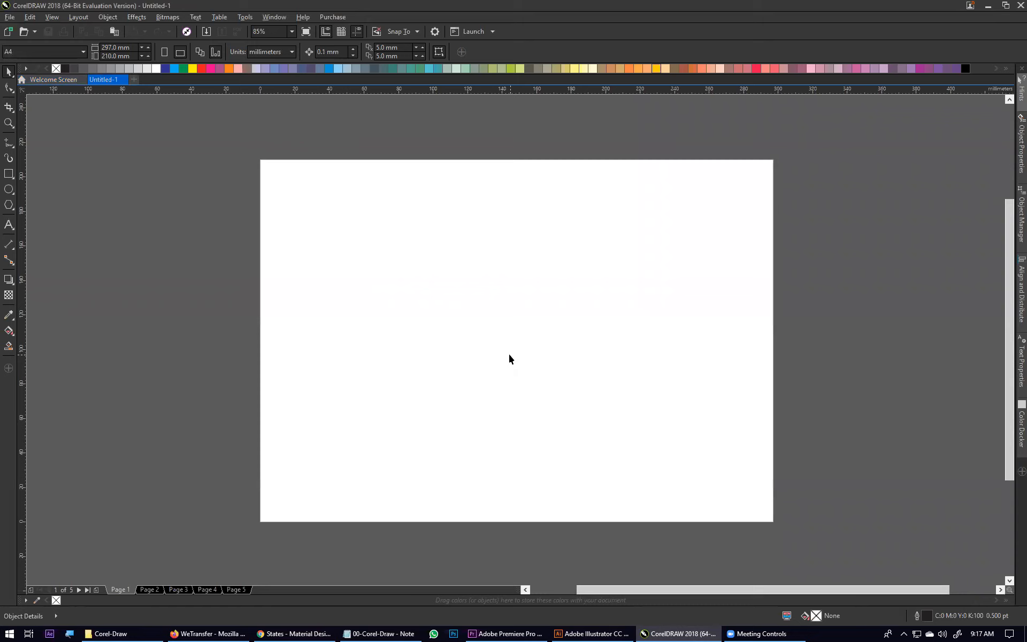
# Draw a circle about 60 mm across on the left part of the page and fill it red
pyautogui.click(8, 188)
pyautogui.moveTo(314, 238)
pyautogui.mouseDown()
pyautogui.moveTo(432, 334)
pyautogui.moveTo(417, 316)
pyautogui.moveTo(418, 340)
pyautogui.mouseUp()
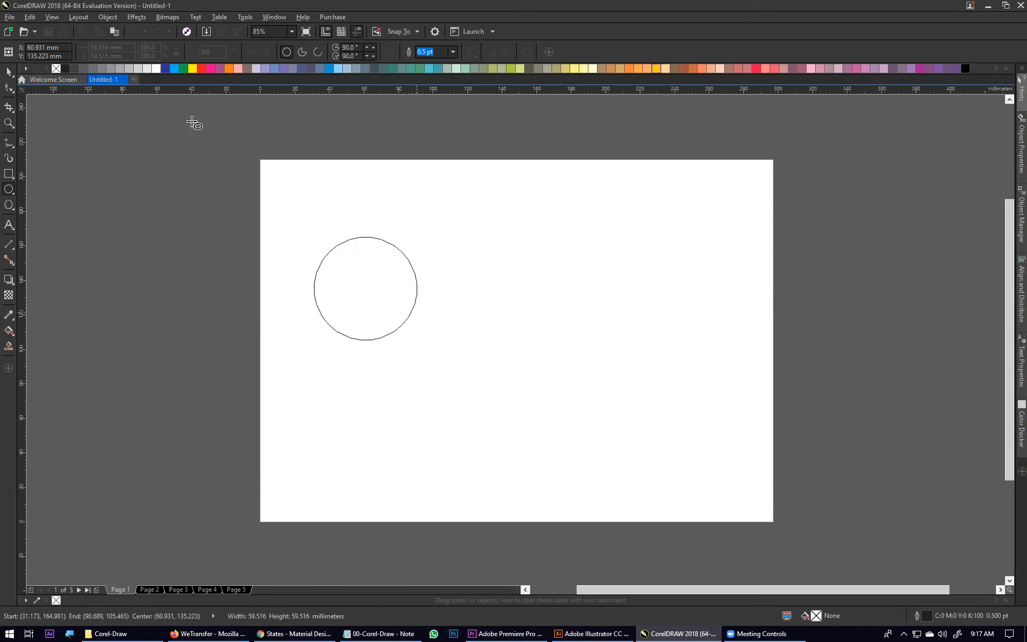
pyautogui.moveTo(202, 68); pyautogui.dragTo(395, 294)
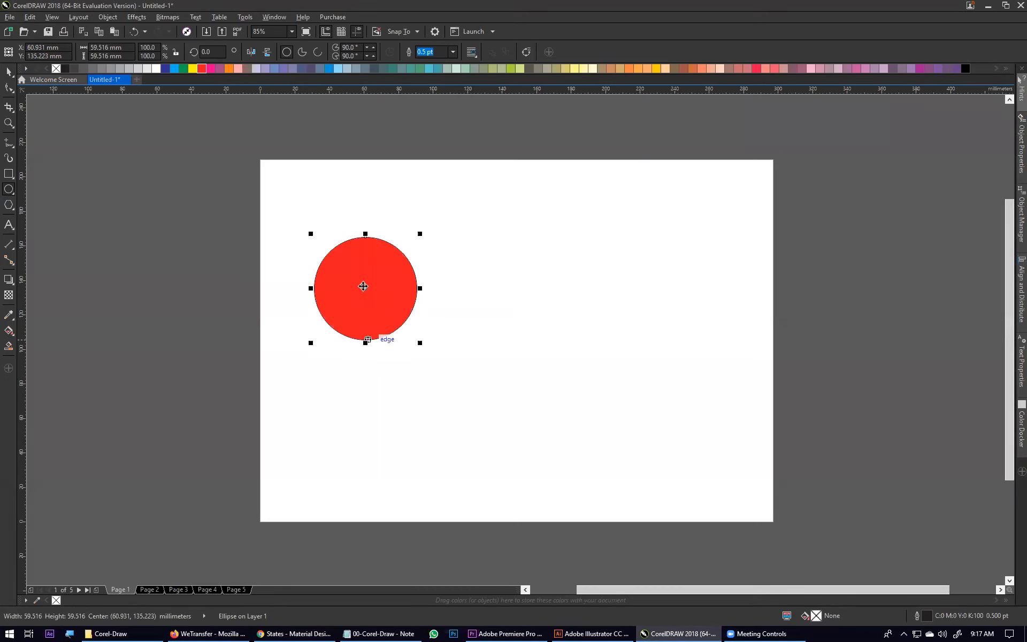
# Draw a circle about 64 mm across overlapping the red circle's lower right, filling it orange and recolouring it yellow
pyautogui.click(365, 287)
pyautogui.moveTo(456, 385); pyautogui.dragTo(342, 271)
pyautogui.click(229, 68)
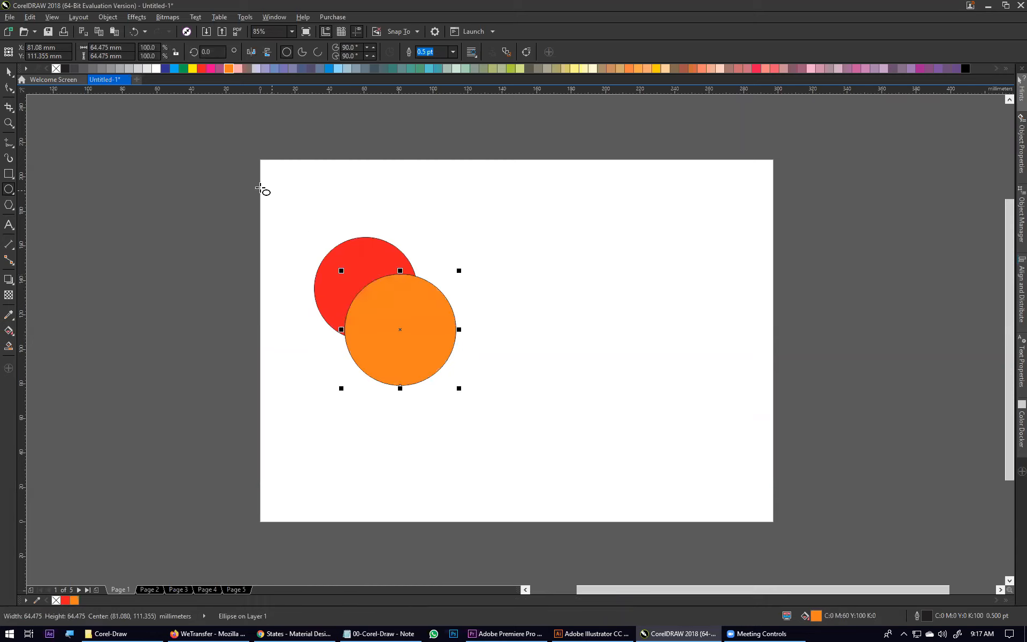
pyautogui.click(192, 68)
# Draw an overlapping green circle above the yellow one and a wide blue ellipse about 131 by 24 mm across all circles
pyautogui.click(460, 205)
pyautogui.moveTo(380, 314); pyautogui.dragTo(364, 315)
pyautogui.click(181, 70)
pyautogui.moveTo(280, 276); pyautogui.dragTo(507, 320)
pyautogui.click(165, 68)
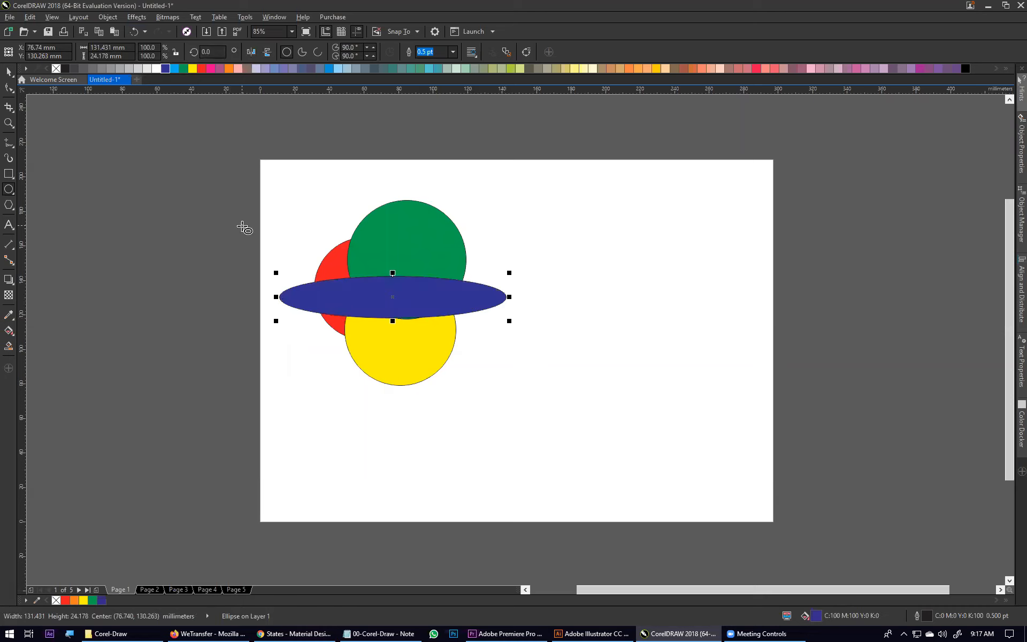
# Move the blue ellipse slightly up so its centre lies at about X 75 mm, Y 136 mm
pyautogui.click(9, 71)
pyautogui.moveTo(385, 303)
pyautogui.mouseDown()
pyautogui.moveTo(397, 280)
pyautogui.moveTo(386, 289)
pyautogui.moveTo(399, 294)
pyautogui.mouseUp()
pyautogui.click(255, 303)
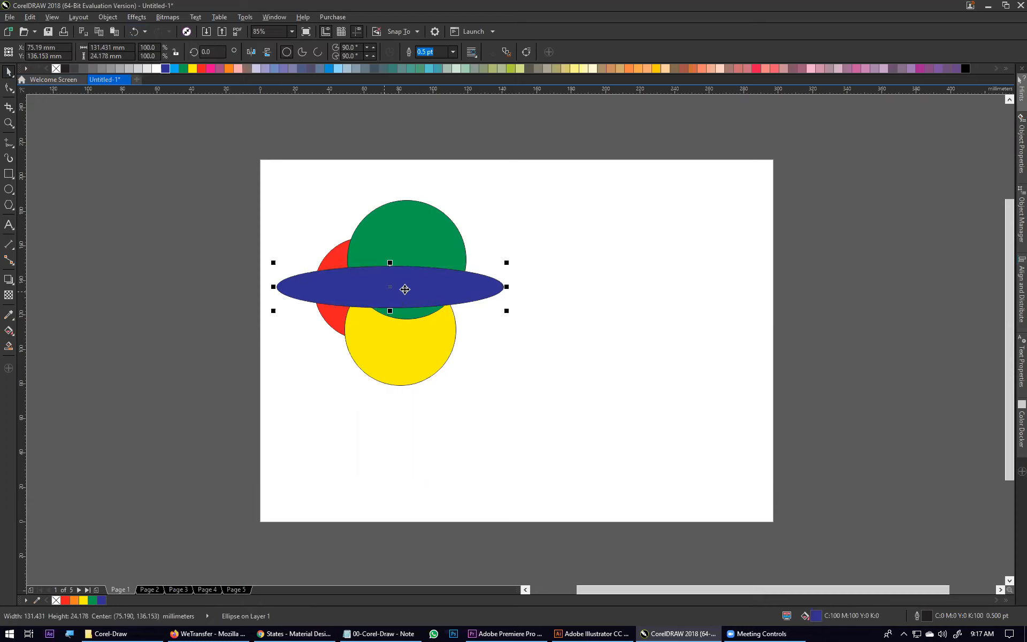
# Show the Order commands for the blue ellipse and close them without applying one
pyautogui.rightClick(453, 283)
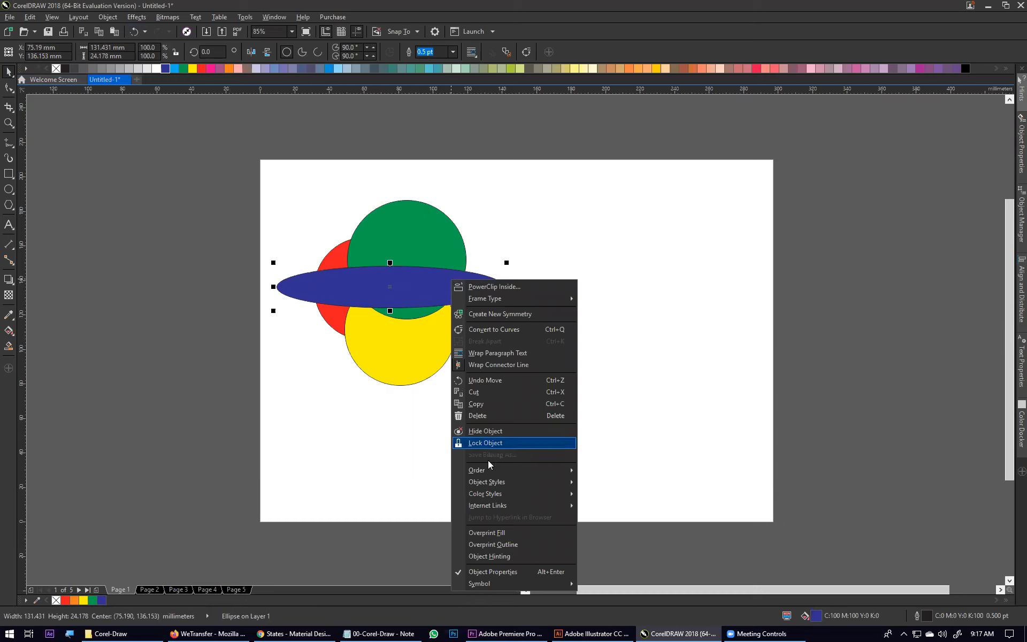
pyautogui.moveTo(488, 473)
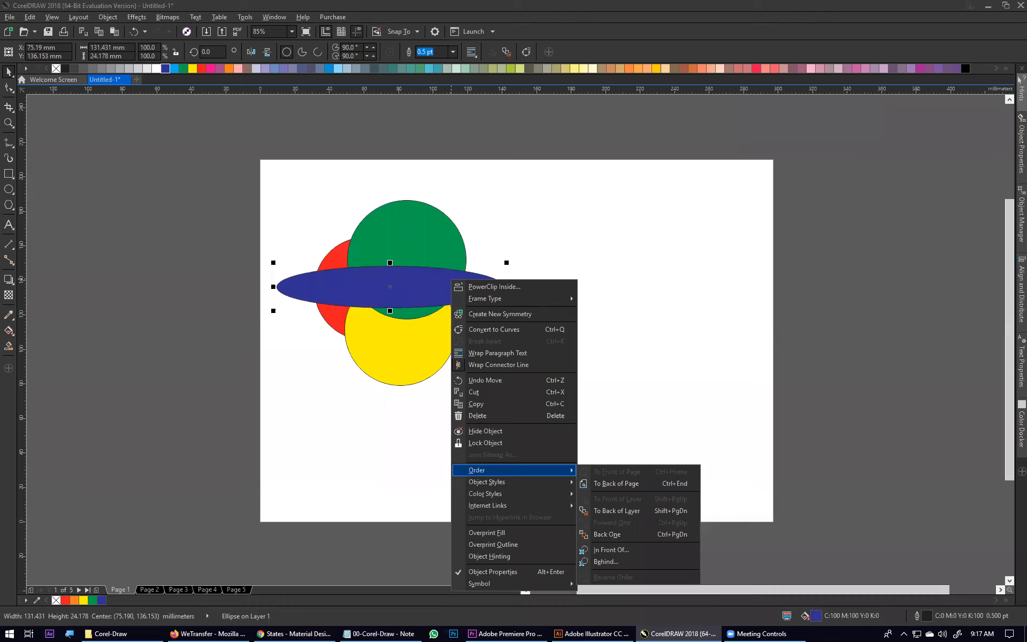
pyautogui.press('Escape')
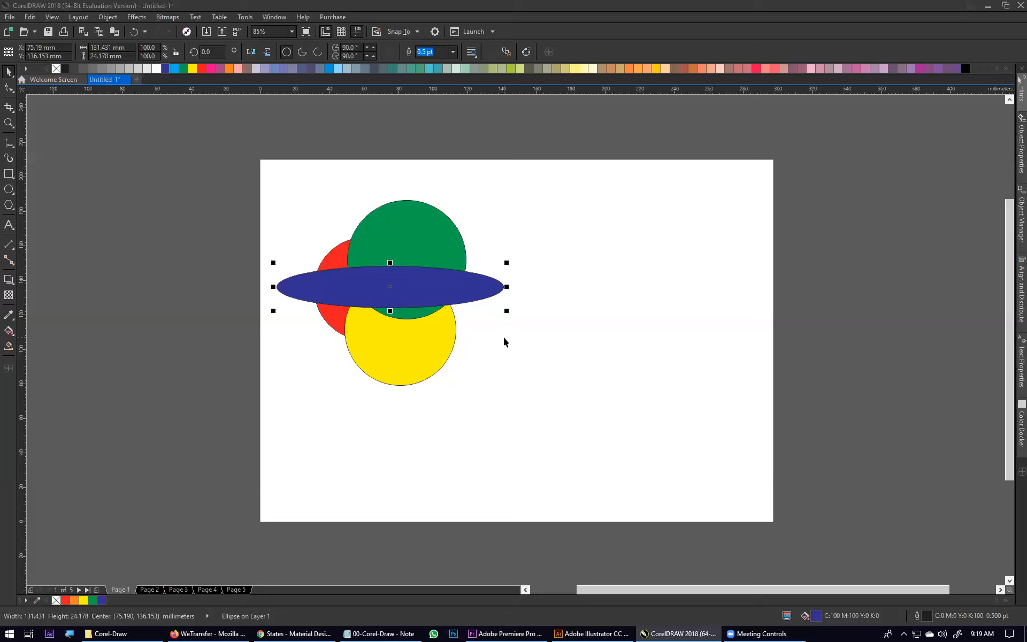
# Send the blue ellipse to the back of the layer, behind all the circles
pyautogui.click(537, 339)
pyautogui.click(476, 296)
pyautogui.click(599, 287)
pyautogui.click(337, 288)
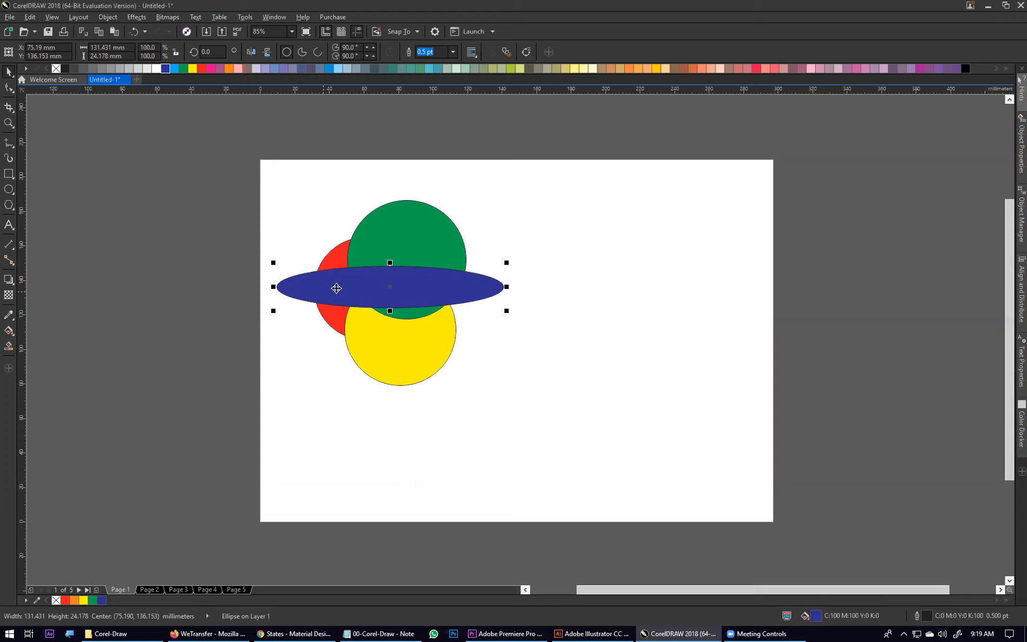
pyautogui.rightClick(345, 291)
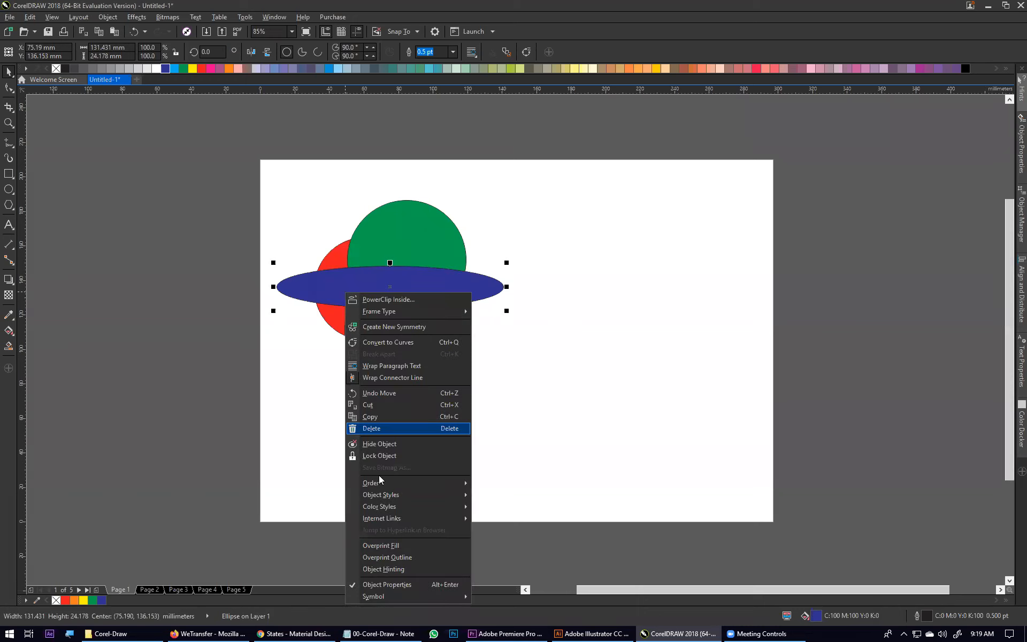
pyautogui.moveTo(382, 484)
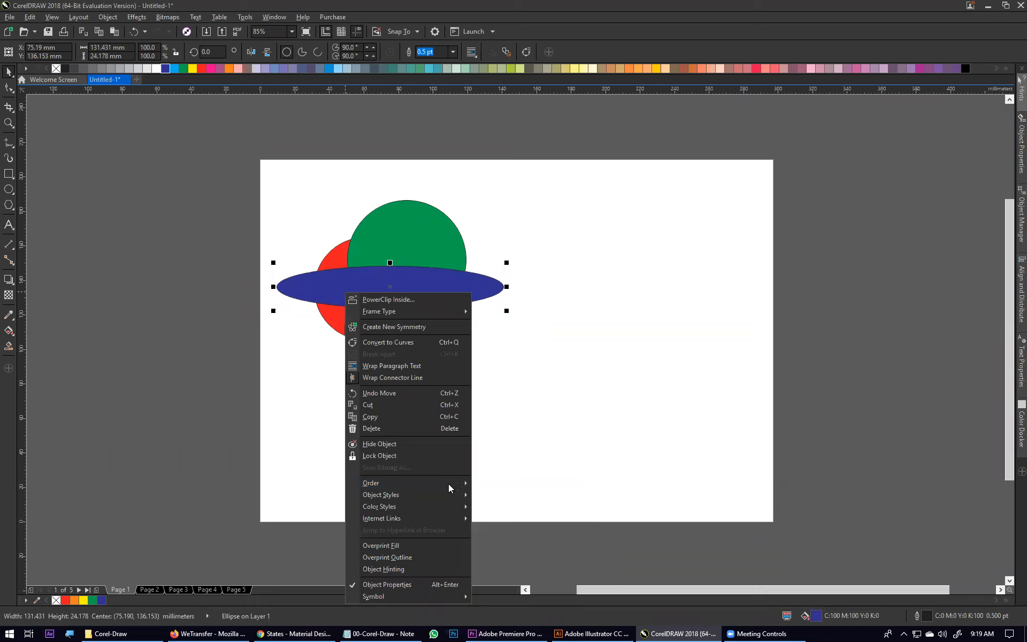
pyautogui.moveTo(449, 488)
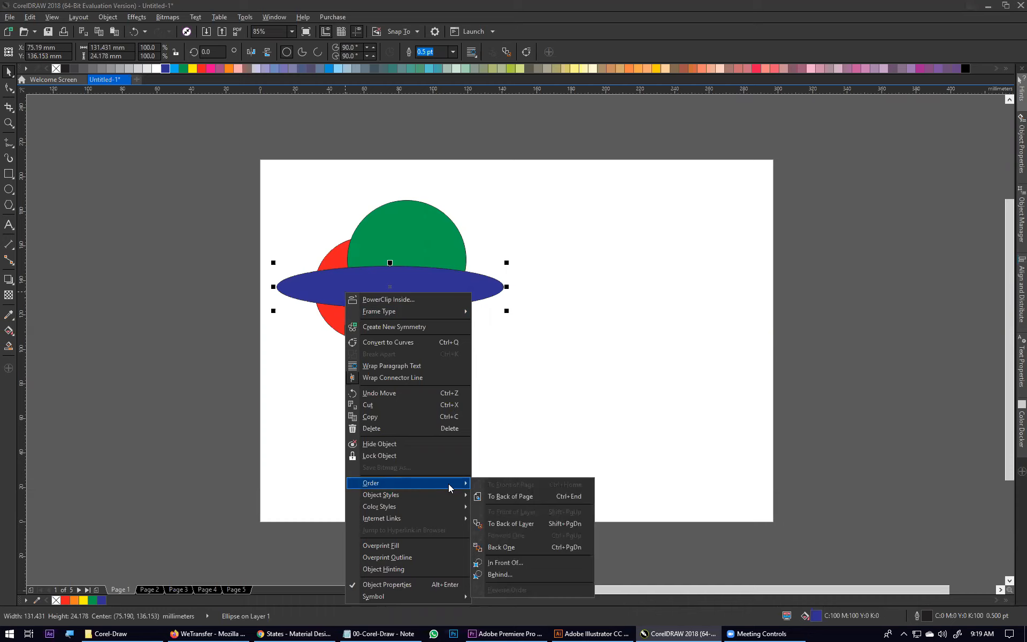
pyautogui.click(507, 522)
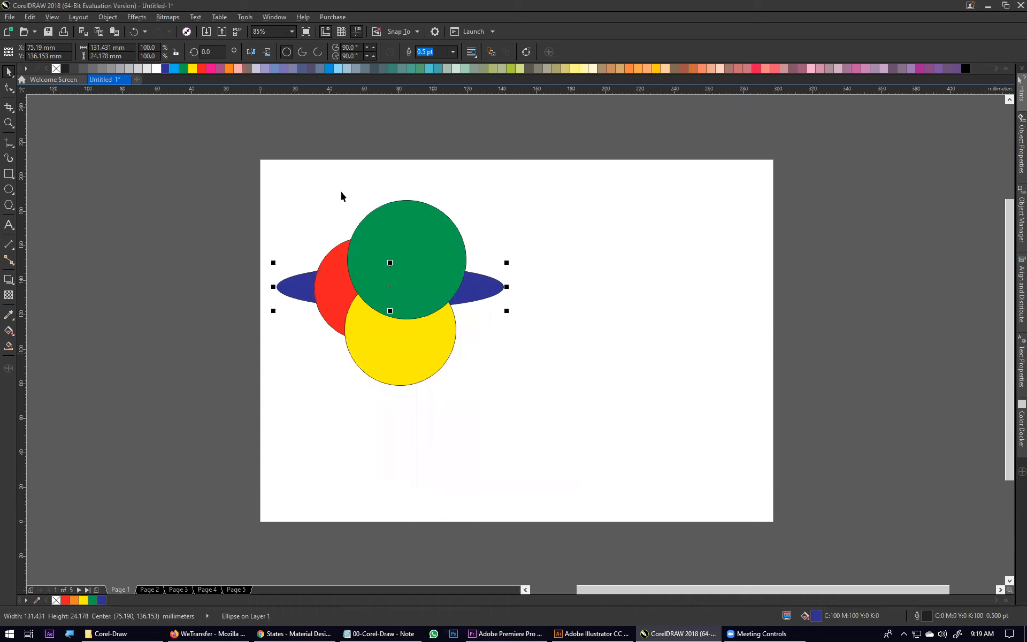
# Bring the blue ellipse to the front of the layer
pyautogui.rightClick(477, 289)
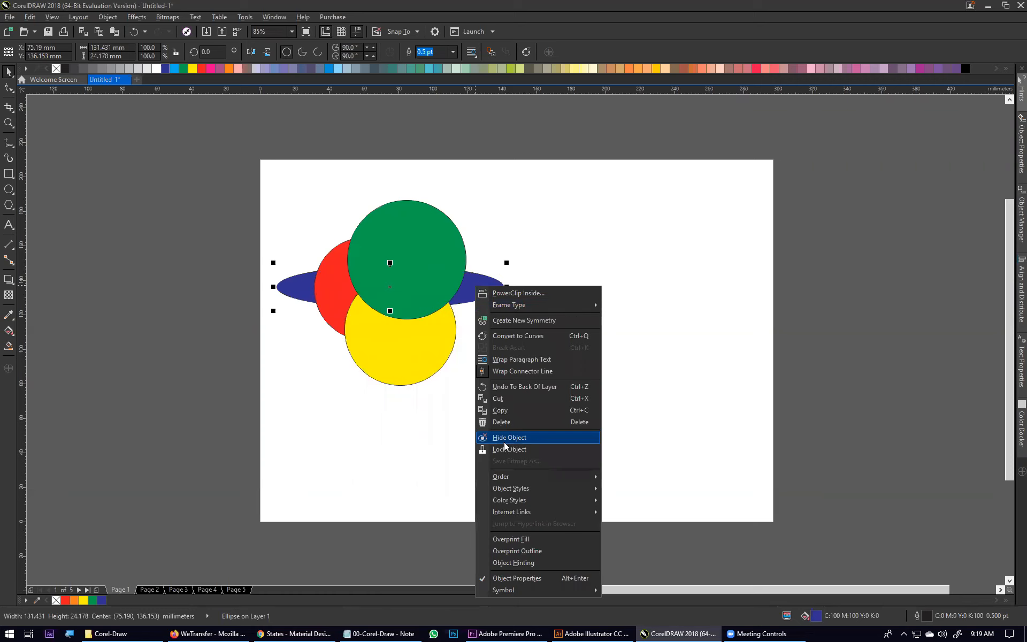
pyautogui.moveTo(504, 477)
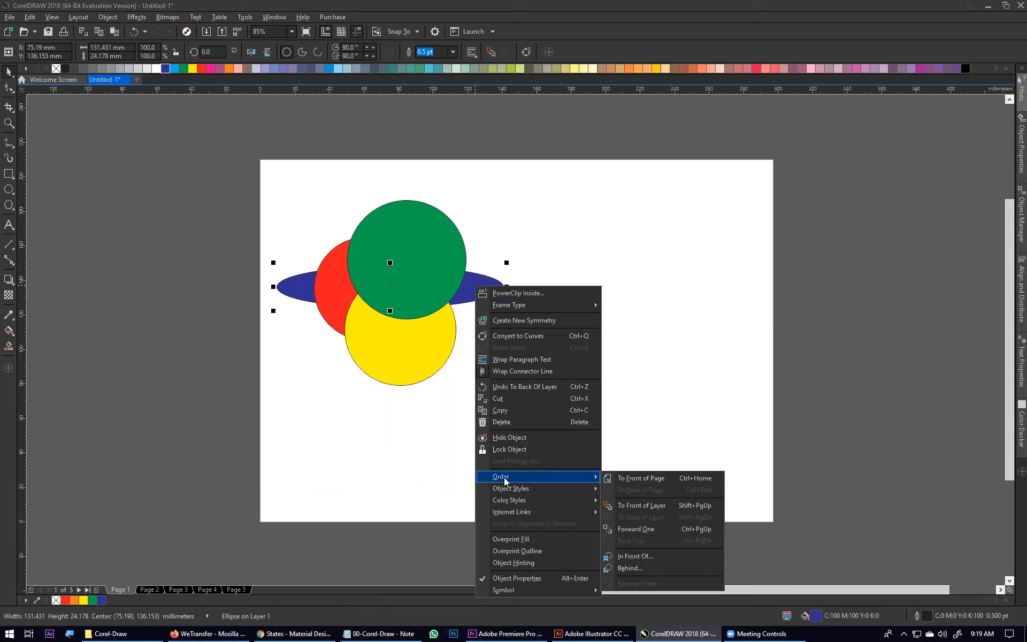
pyautogui.click(639, 508)
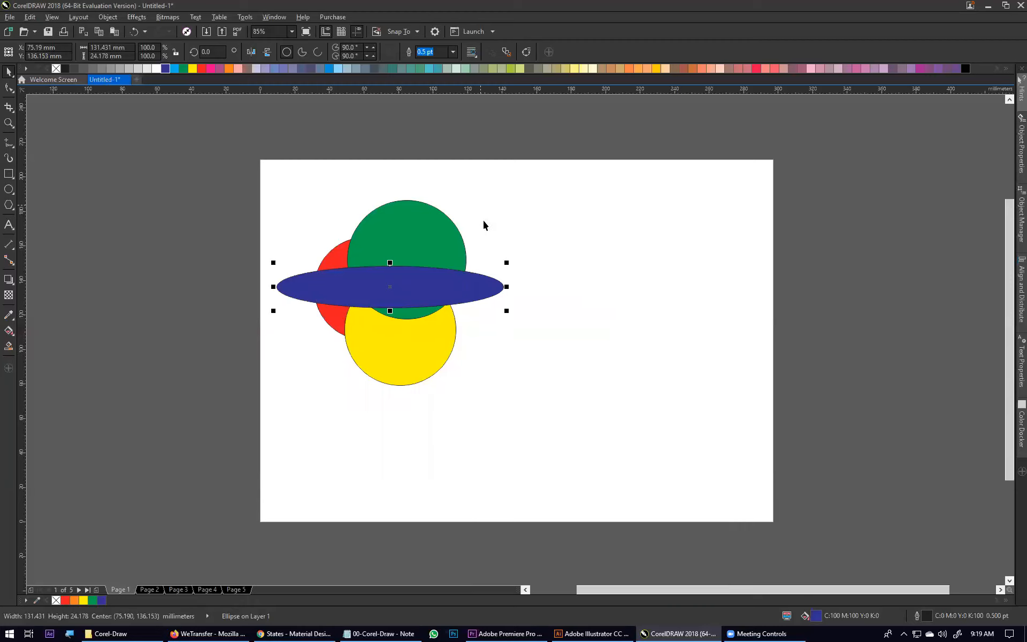
# Move the blue ellipse back one level twice so it sits behind the green and yellow circles, and deselect it
pyautogui.rightClick(409, 287)
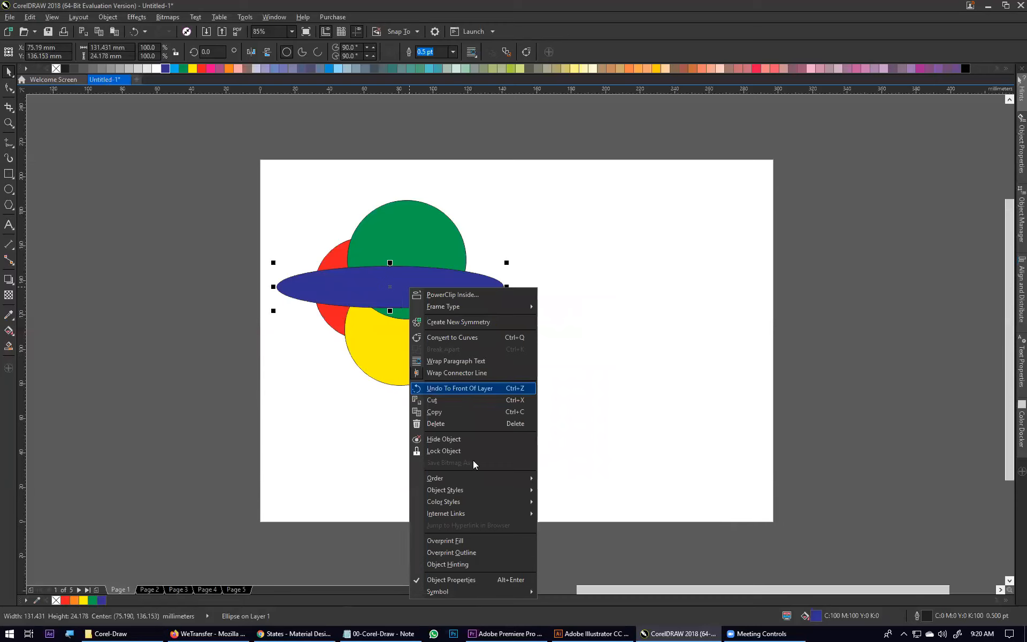
pyautogui.moveTo(493, 478)
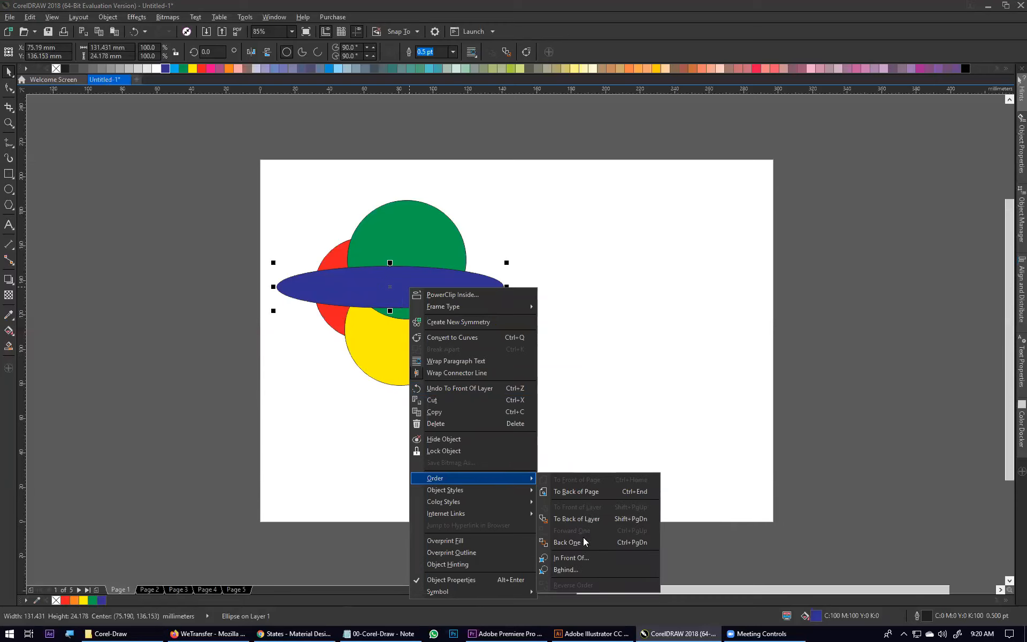
pyautogui.click(568, 542)
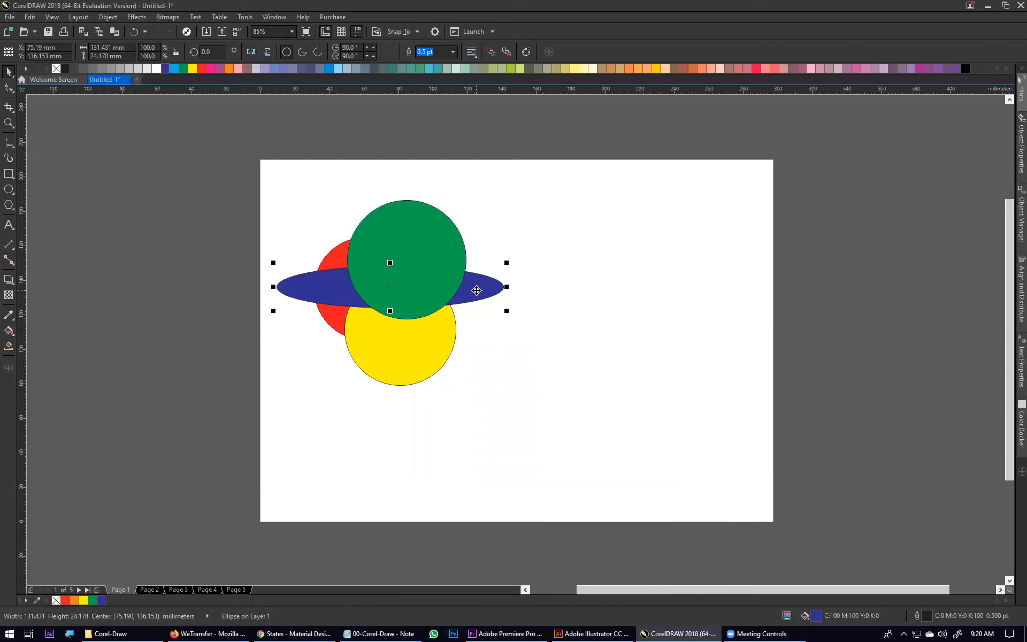
pyautogui.rightClick(512, 411)
pyautogui.moveTo(577, 486)
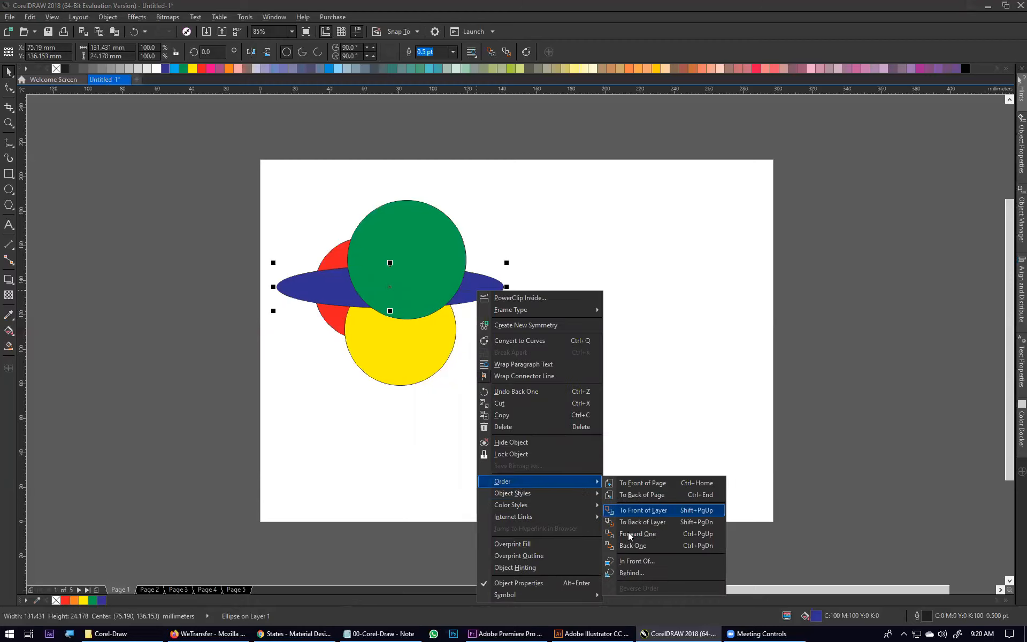
pyautogui.click(630, 546)
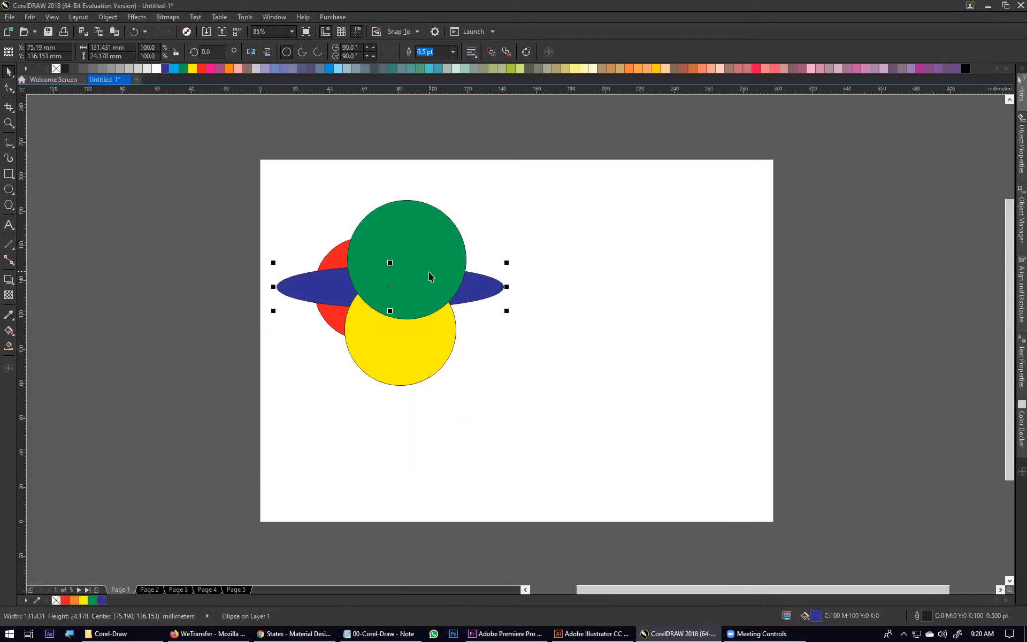
pyautogui.press('Escape')
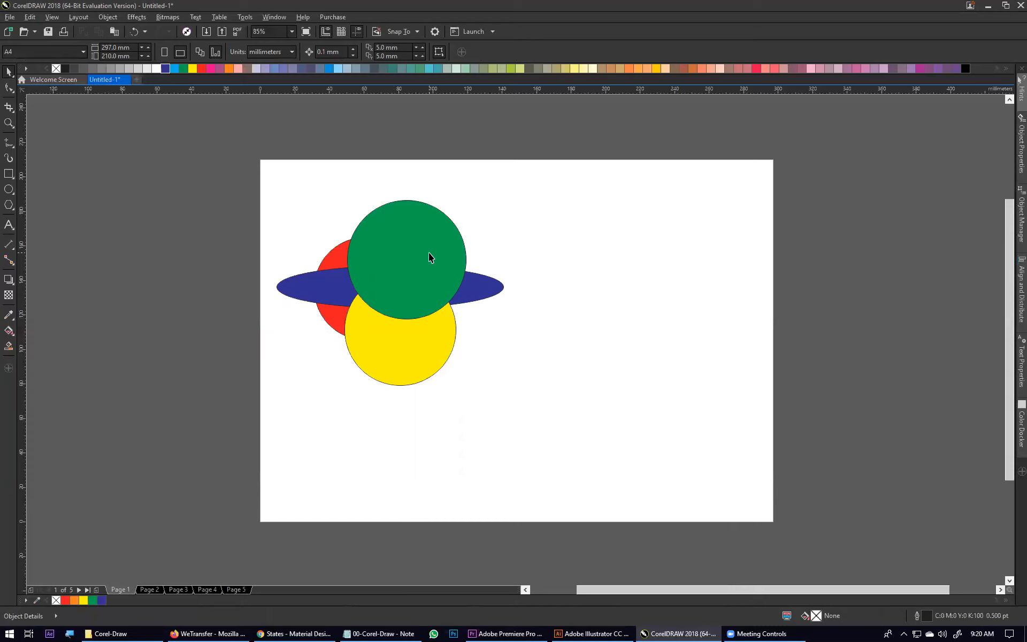
# Switch to the Notepad notes and add the lines "F,F", "B,B", "Front of" and "Behind" under Order > Arrange
pyautogui.click(381, 634)
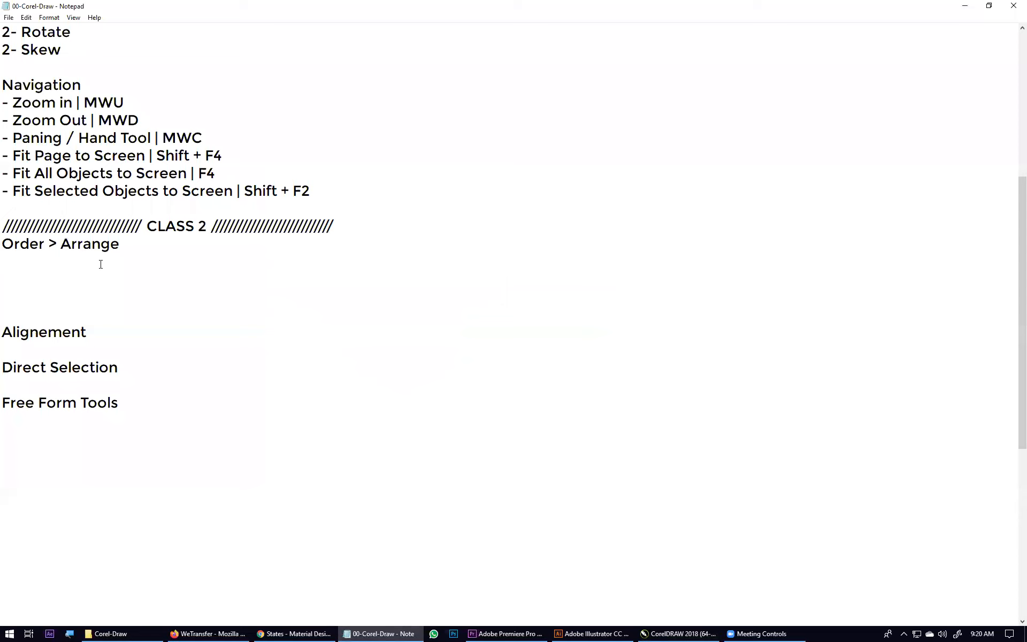
pyautogui.write('F,F')
pyautogui.press('Return')
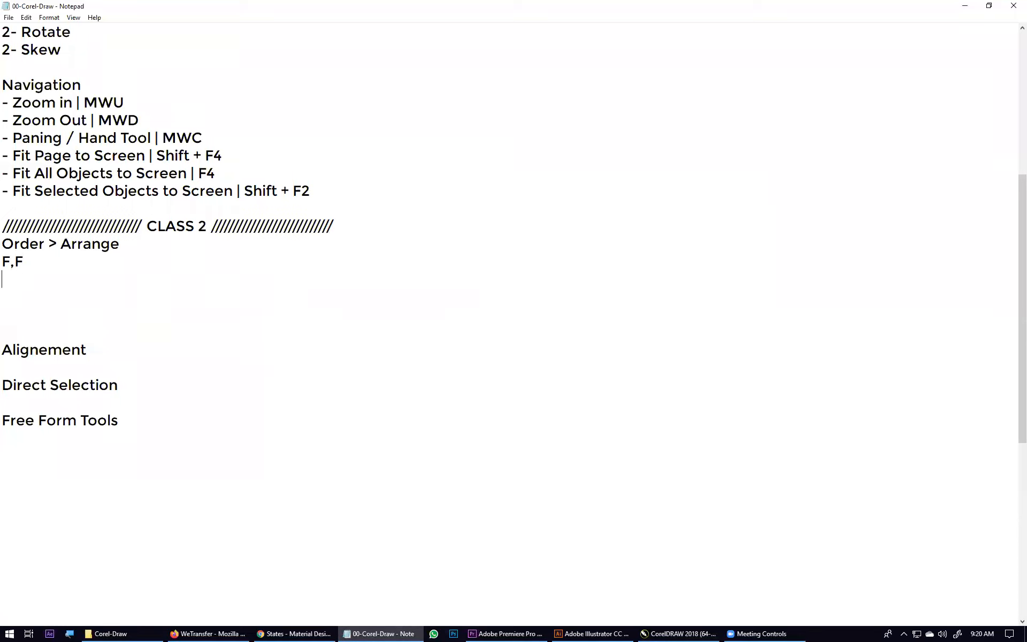
pyautogui.write('B,B')
pyautogui.press('Return')
pyautogui.write('Front of')
pyautogui.press('Return')
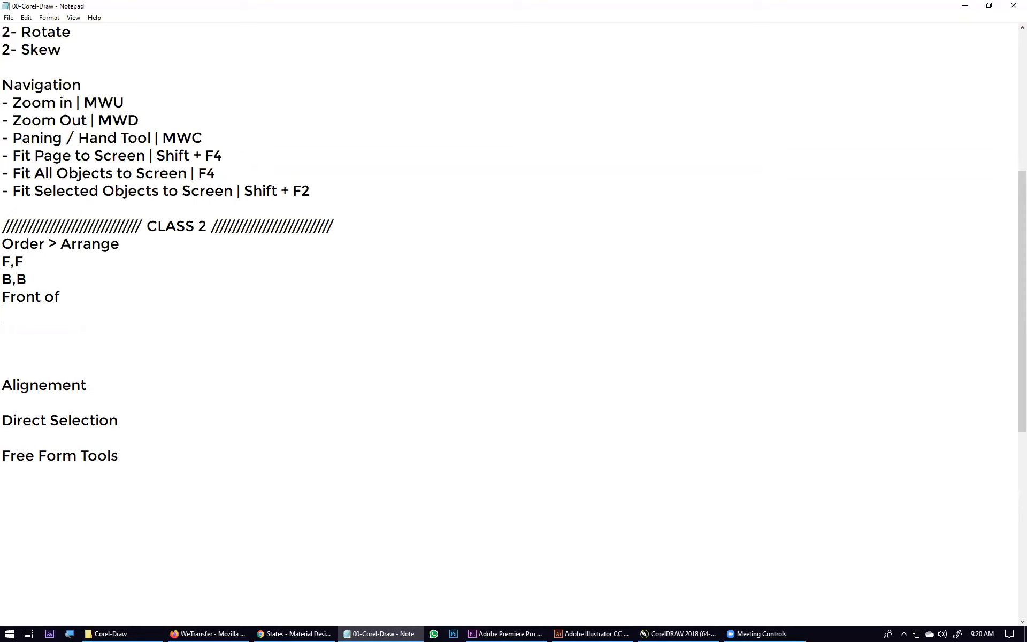
pyautogui.write('Behind')
# Switch back to CorelDRAW and draw seven separate circles scattered around the overlapping shapes, the topmost one about 33 mm across
pyautogui.click(678, 634)
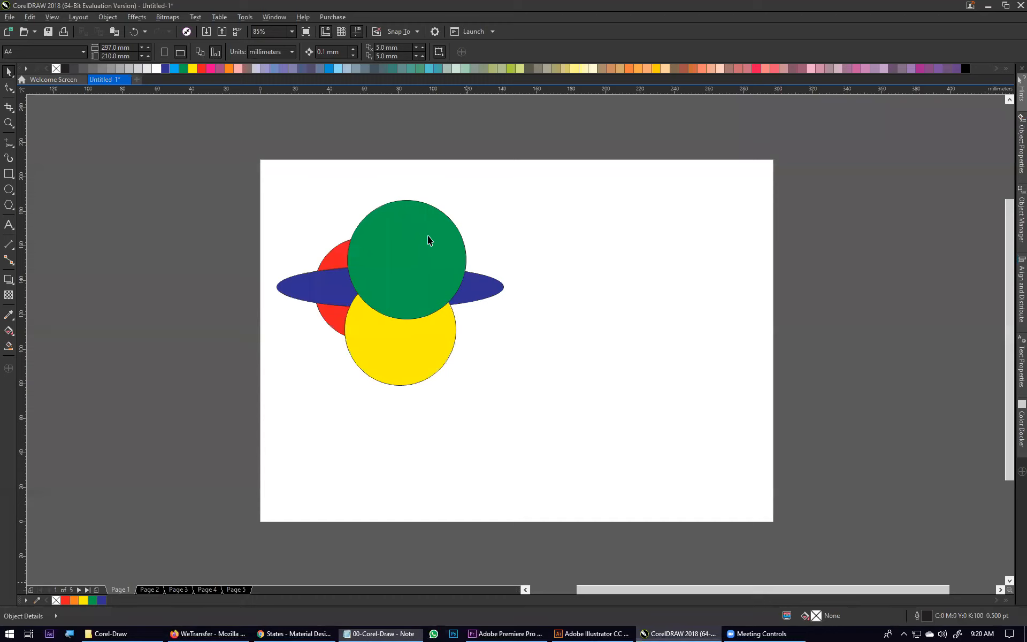
pyautogui.click(304, 302)
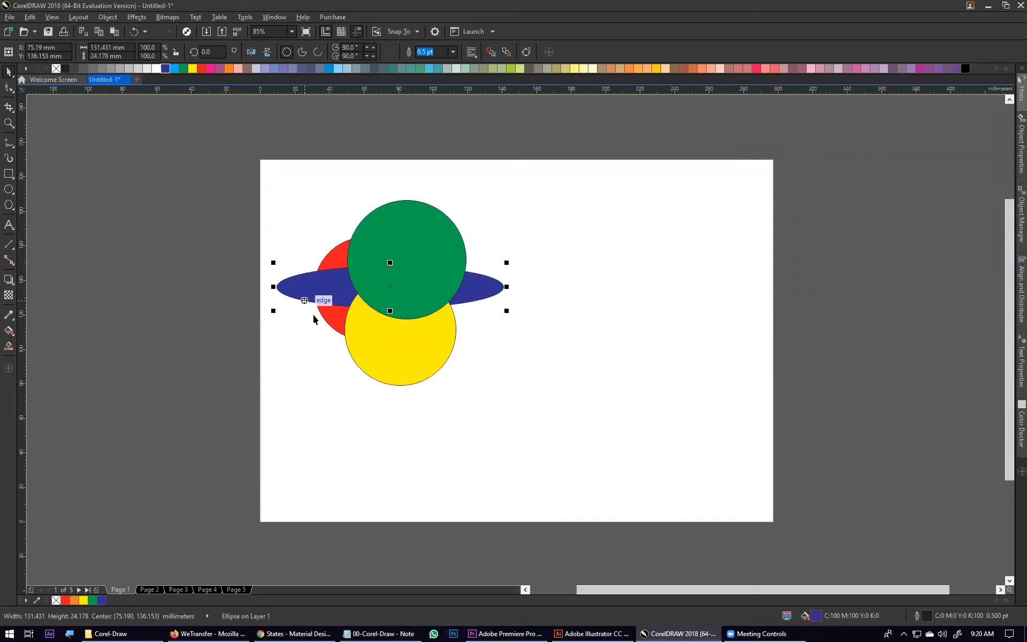
pyautogui.click(587, 320)
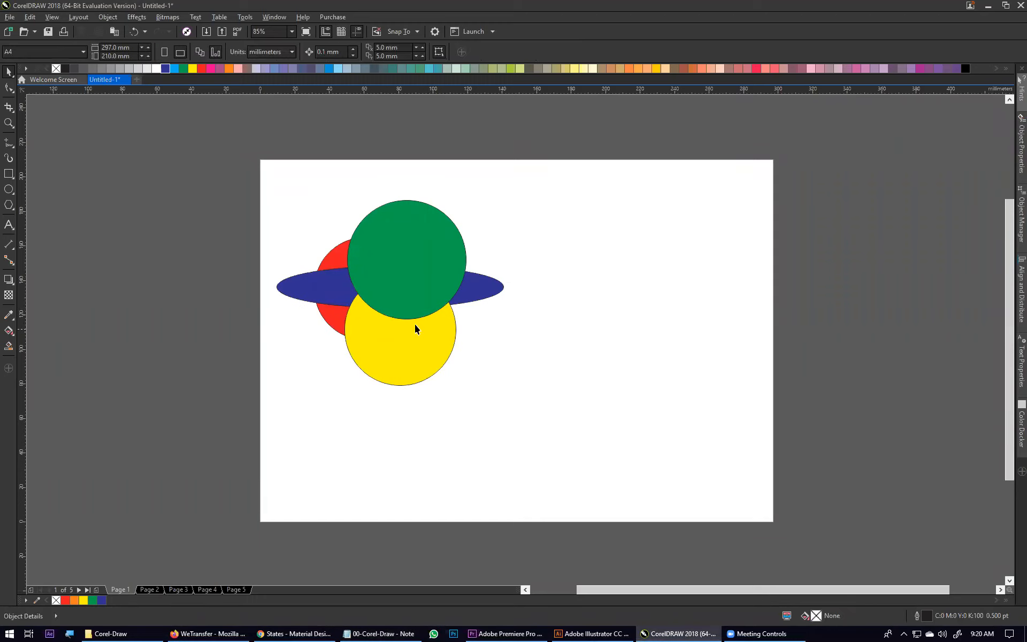
pyautogui.click(9, 189)
pyautogui.moveTo(659, 197)
pyautogui.mouseDown()
pyautogui.moveTo(738, 282)
pyautogui.moveTo(716, 253)
pyautogui.mouseUp()
pyautogui.moveTo(674, 329)
pyautogui.mouseDown()
pyautogui.moveTo(702, 406)
pyautogui.moveTo(738, 393)
pyautogui.mouseUp()
pyautogui.moveTo(592, 417)
pyautogui.mouseDown()
pyautogui.moveTo(622, 476)
pyautogui.moveTo(652, 477)
pyautogui.mouseUp()
pyautogui.moveTo(532, 491); pyautogui.dragTo(462, 422)
pyautogui.moveTo(316, 431)
pyautogui.mouseDown()
pyautogui.moveTo(362, 489)
pyautogui.moveTo(383, 499)
pyautogui.mouseUp()
pyautogui.moveTo(534, 285); pyautogui.dragTo(645, 397)
pyautogui.moveTo(505, 170); pyautogui.dragTo(569, 233)
pyautogui.click(9, 72)
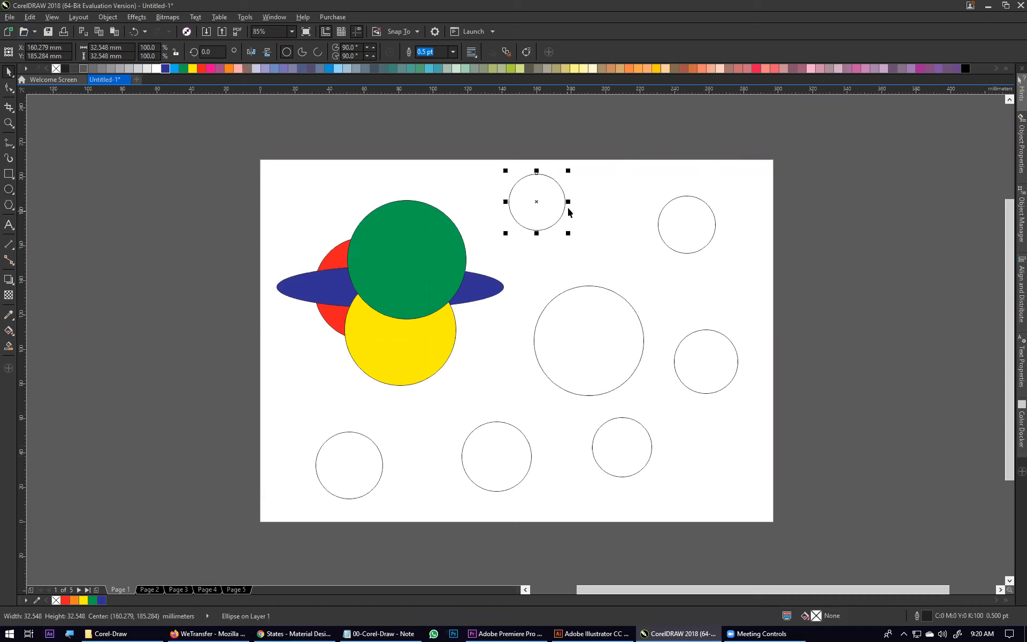
# Select only the seven new circles, fill them yellow, recolour them light blue and deselect them
pyautogui.moveTo(801, 142); pyautogui.dragTo(251, 511)
pyautogui.moveTo(252, 199); pyautogui.dragTo(501, 394)
pyautogui.hotkey('ctrl', 'a')
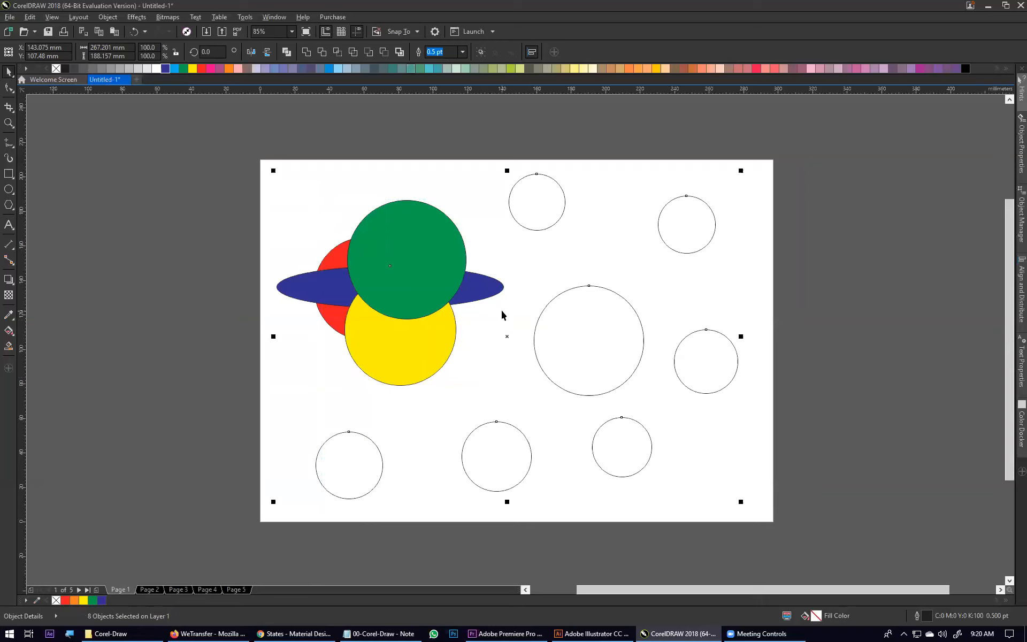
pyautogui.moveTo(580, 318); pyautogui.dragTo(643, 321)
pyautogui.hotkey('ctrl', 'z')
pyautogui.keyDown('shift'); pyautogui.click(485, 294); pyautogui.keyUp('shift')
pyautogui.click(193, 68)
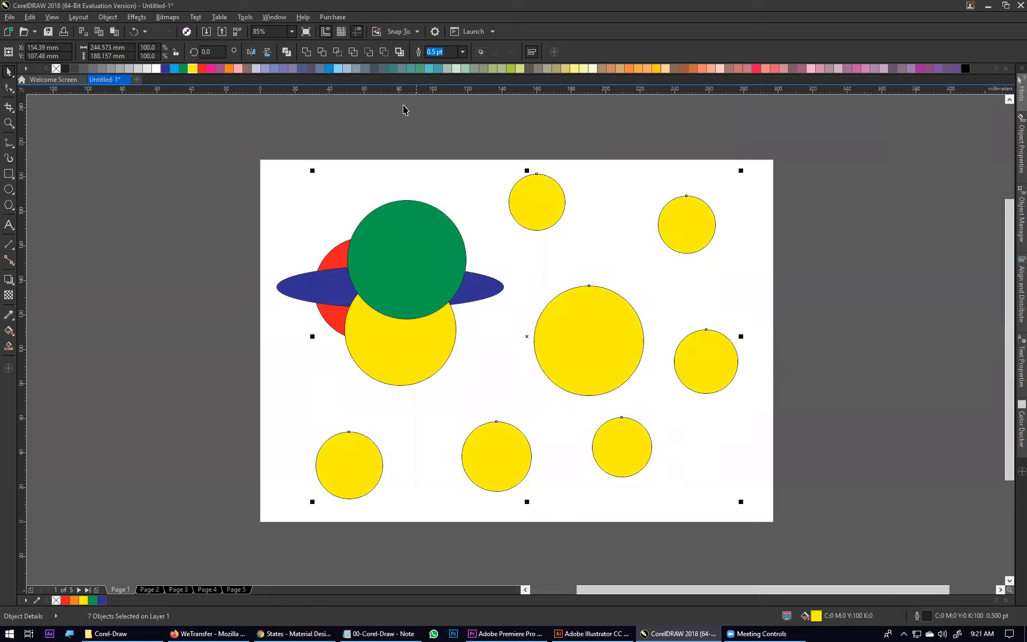
pyautogui.click(329, 68)
pyautogui.click(600, 271)
# Bring the green circle to the front of the layer, and drag it over the large blue circle and back to about X 82 mm, Y 153 mm
pyautogui.click(418, 290)
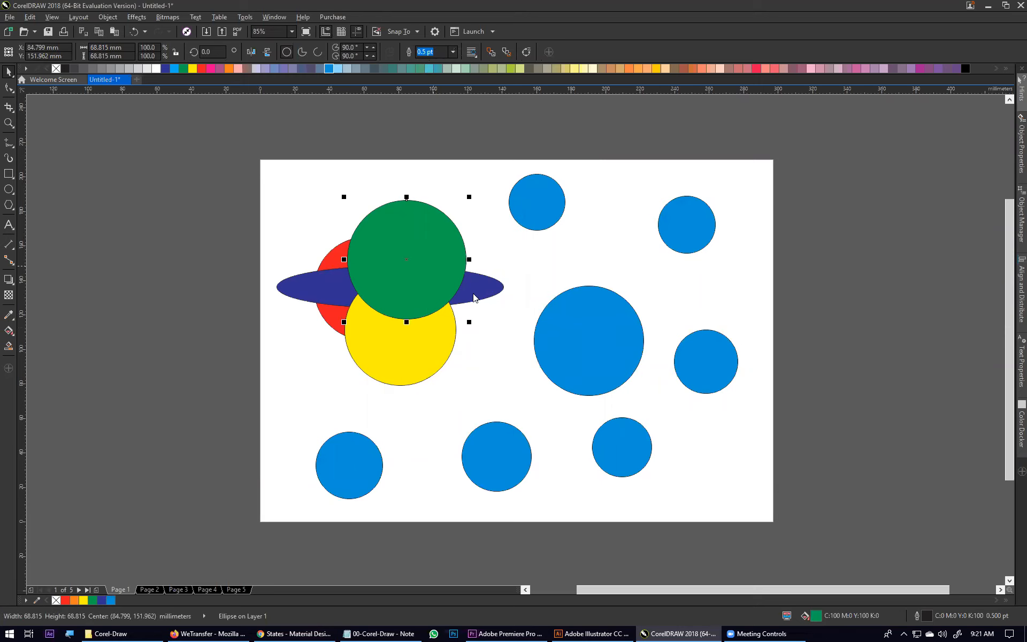
pyautogui.rightClick(434, 267)
pyautogui.moveTo(478, 458)
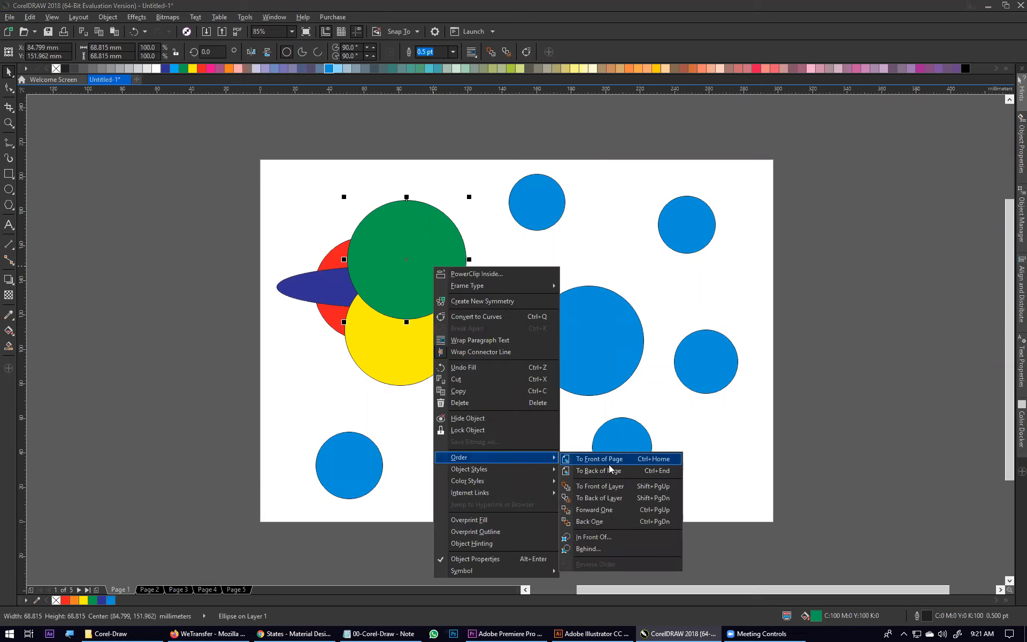
pyautogui.click(608, 485)
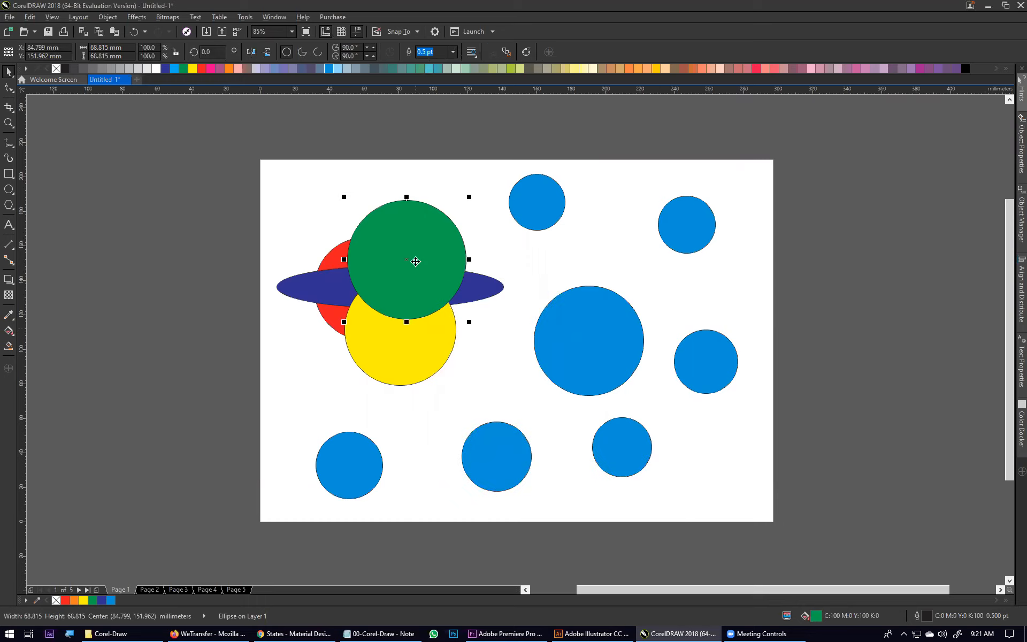
pyautogui.moveTo(406, 270); pyautogui.dragTo(593, 364)
pyautogui.moveTo(593, 364); pyautogui.dragTo(417, 248)
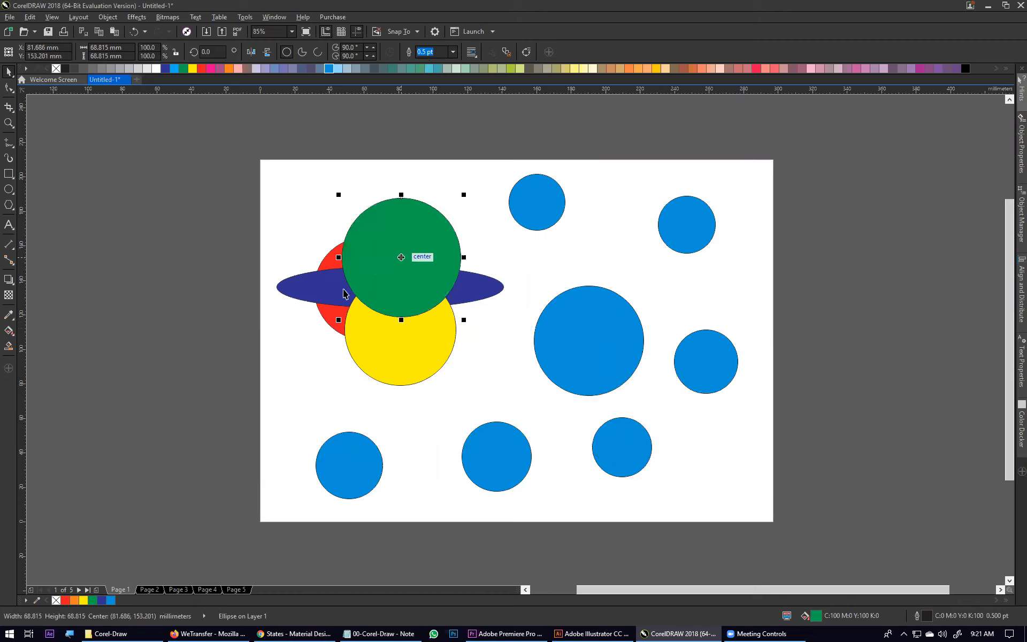
# Move the green circle back one level in the stacking order
pyautogui.rightClick(394, 266)
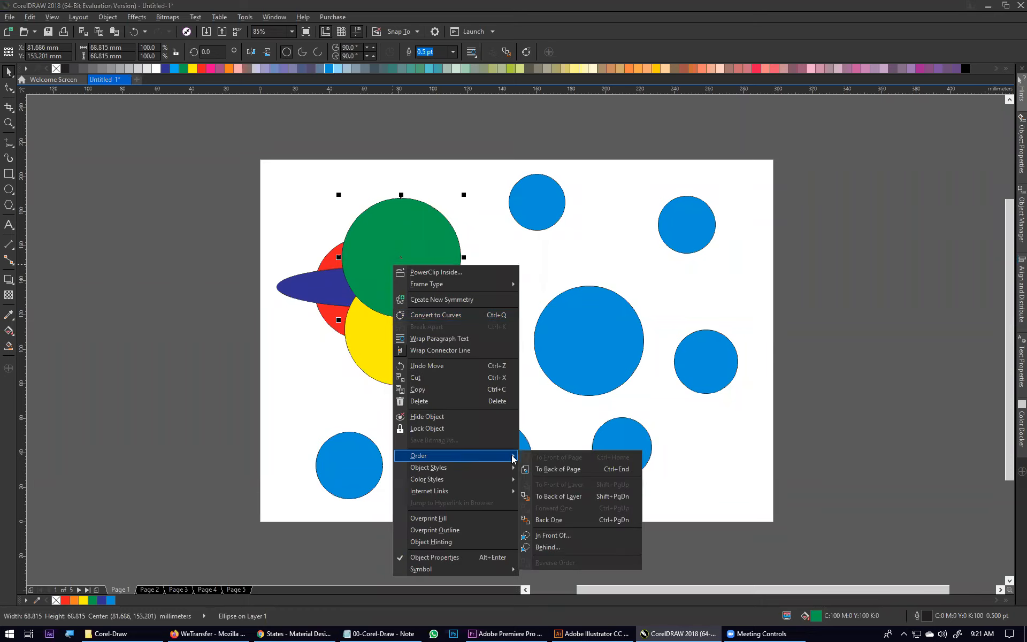
pyautogui.click(349, 317)
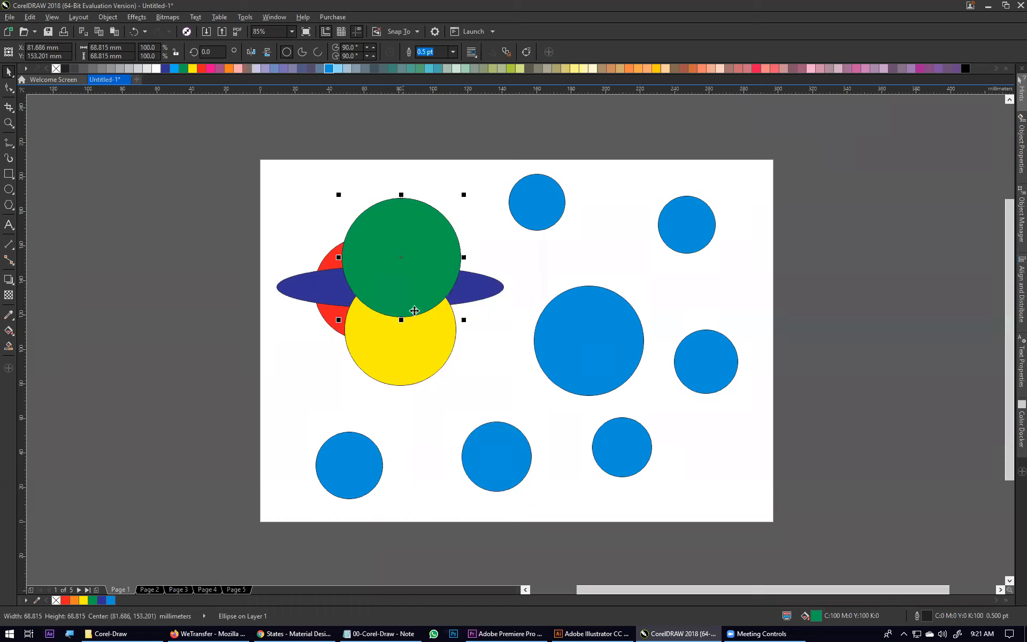
pyautogui.rightClick(413, 292)
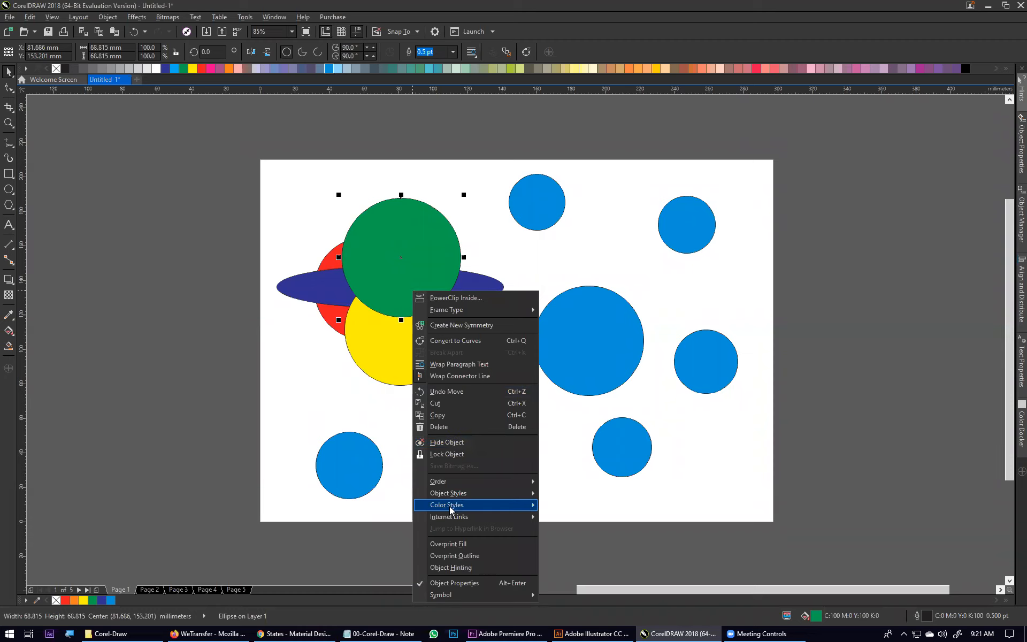
pyautogui.moveTo(460, 481)
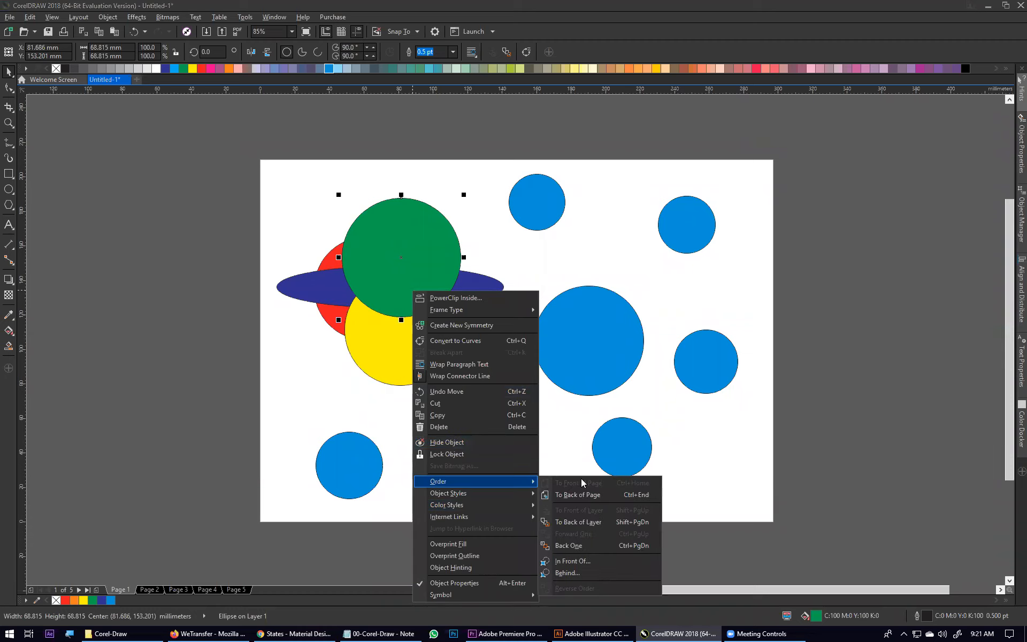
pyautogui.click(572, 546)
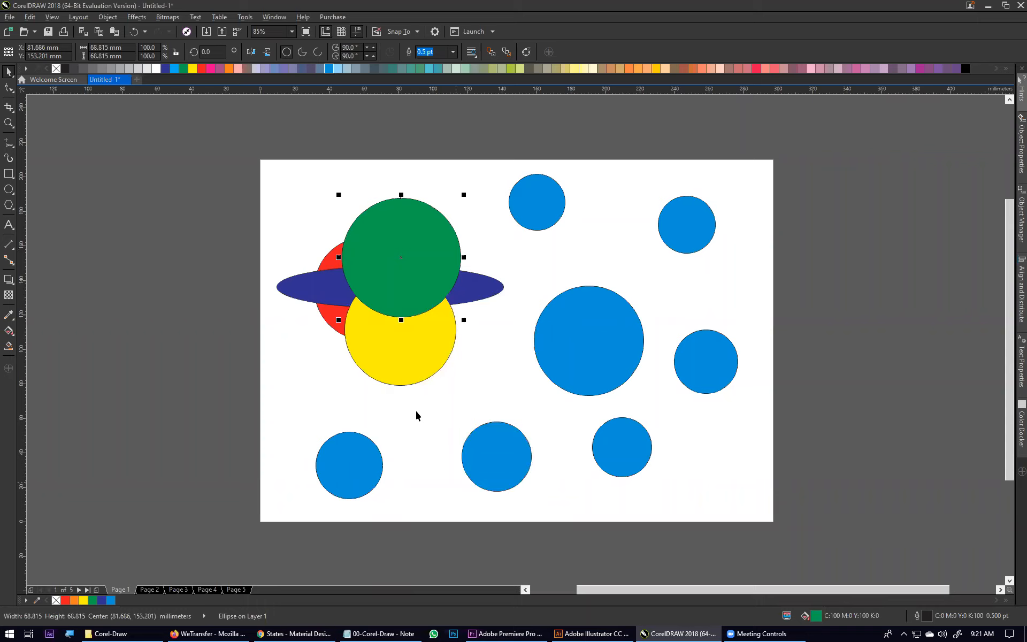
# Place the green circle directly behind the yellow circle in the stacking order
pyautogui.rightClick(381, 267)
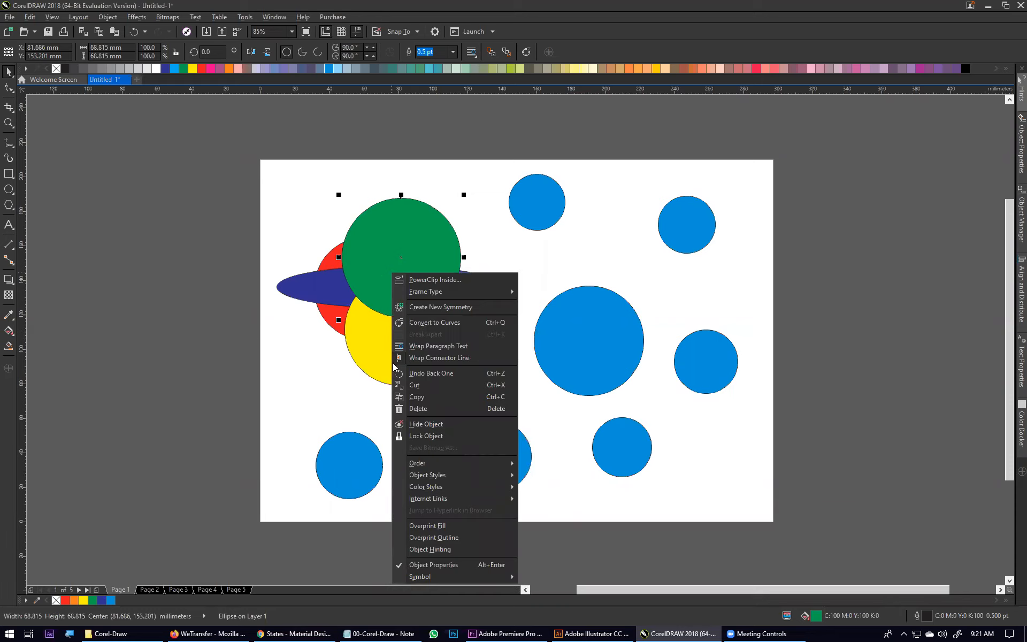
pyautogui.moveTo(408, 464)
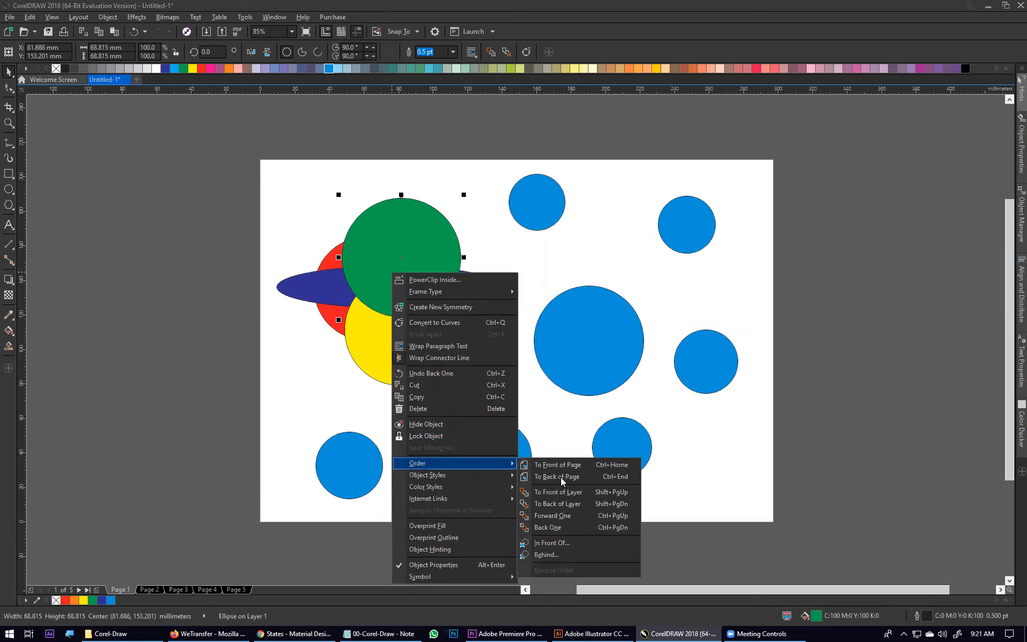
pyautogui.click(557, 554)
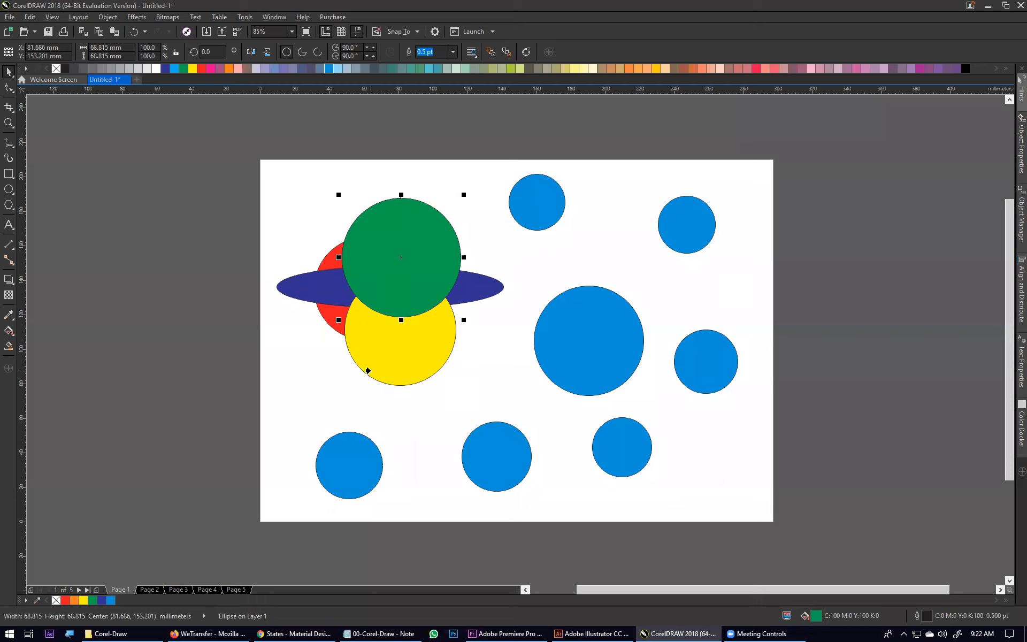
pyautogui.click(368, 370)
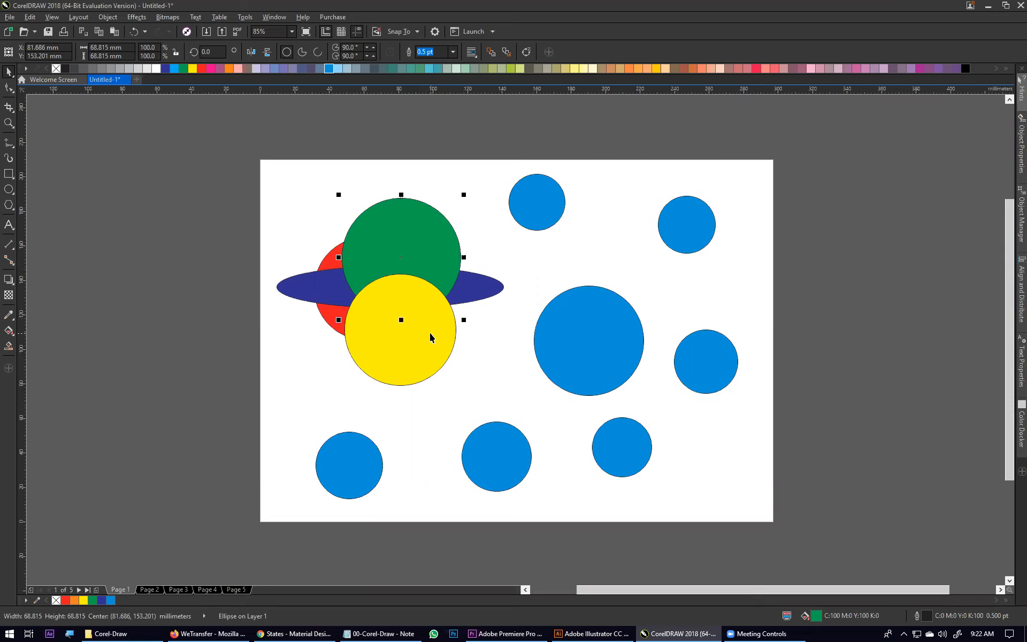
# Move the yellow circle to about X 140 mm, Y 103 mm, overlapping the large blue circle, and bring it forward one level
pyautogui.click(390, 362)
pyautogui.moveTo(383, 362); pyautogui.dragTo(547, 339)
pyautogui.rightClick(502, 372)
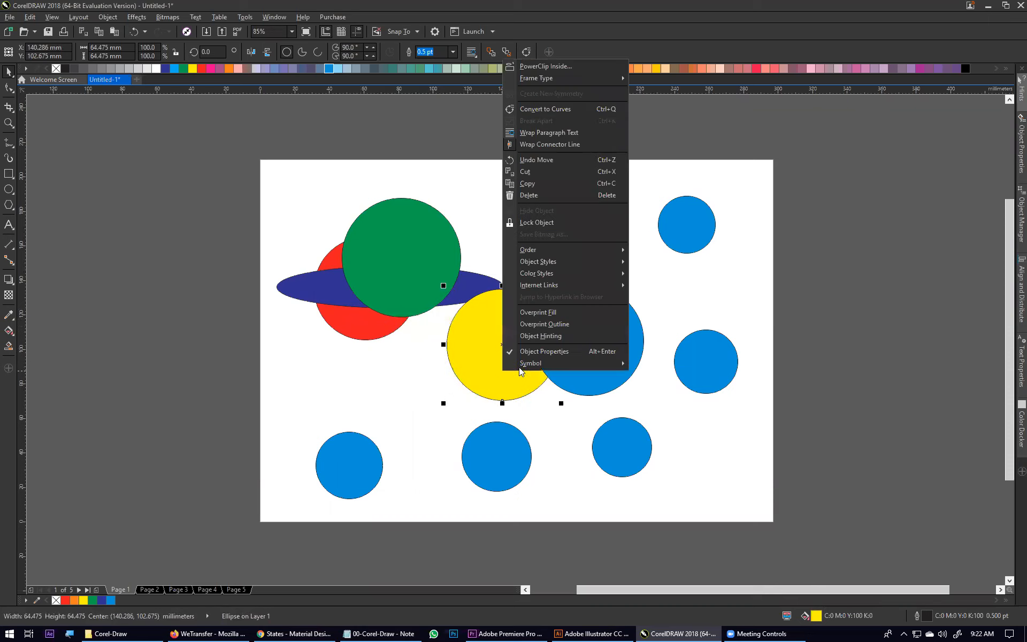
pyautogui.moveTo(538, 255)
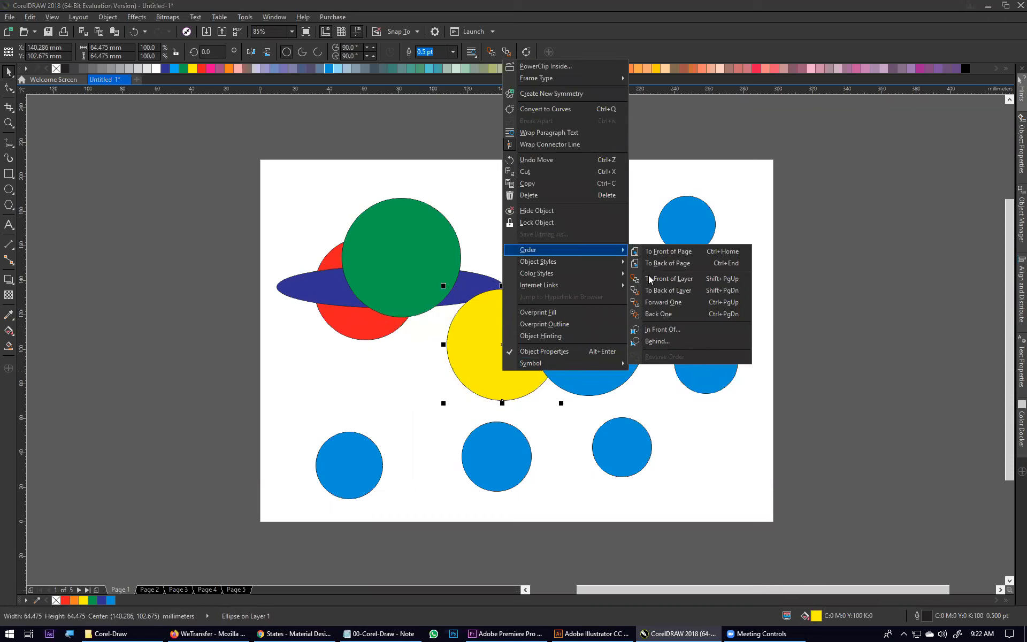
pyautogui.click(650, 309)
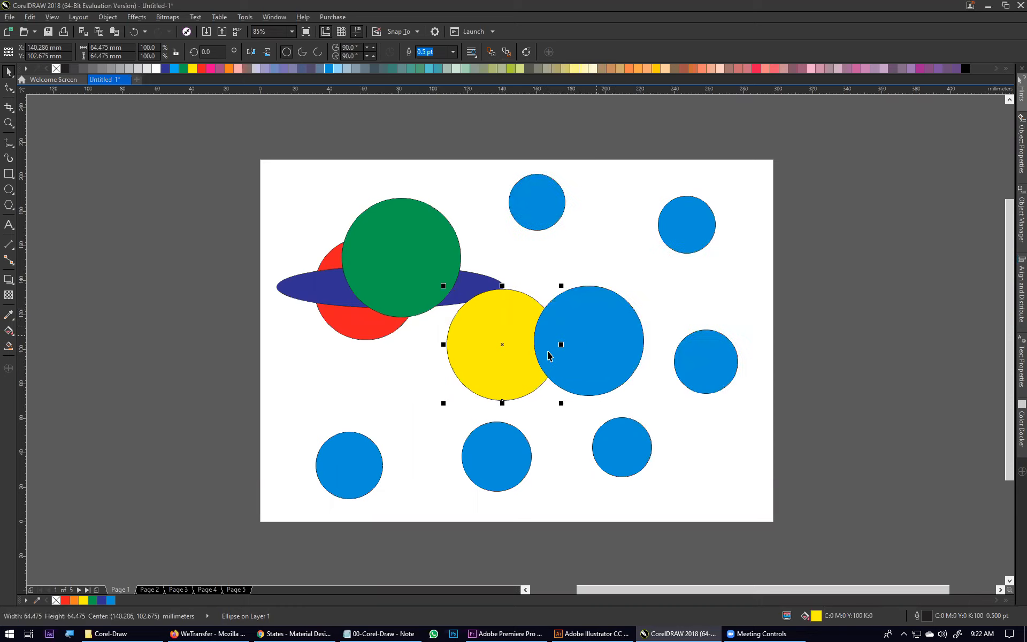
# Place the yellow circle in front of the large blue circle and move it back to about X 80 mm, Y 105 mm
pyautogui.rightClick(492, 337)
pyautogui.moveTo(600, 215)
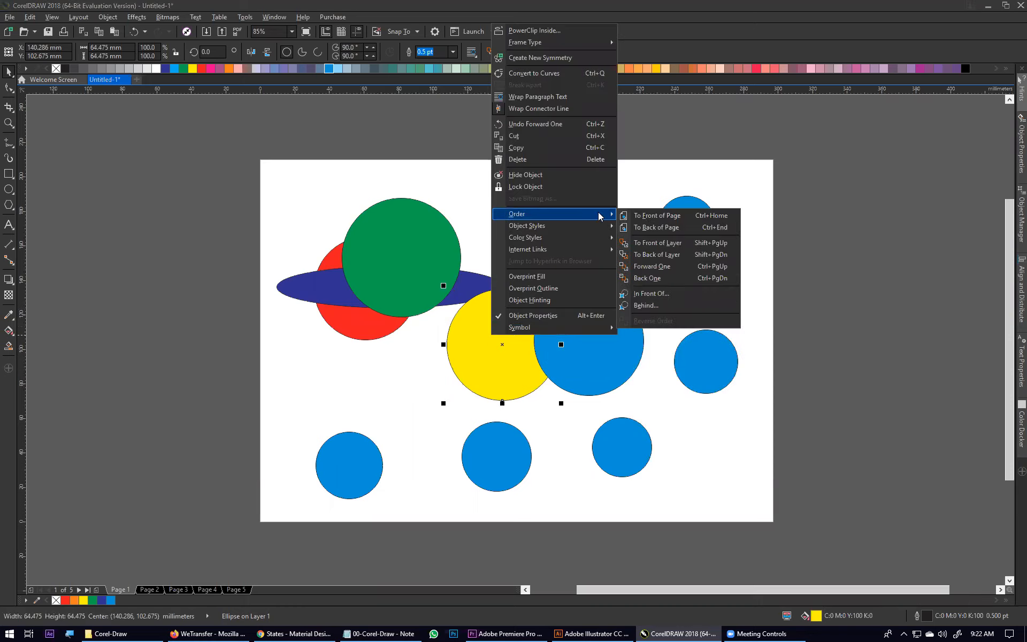
pyautogui.click(652, 294)
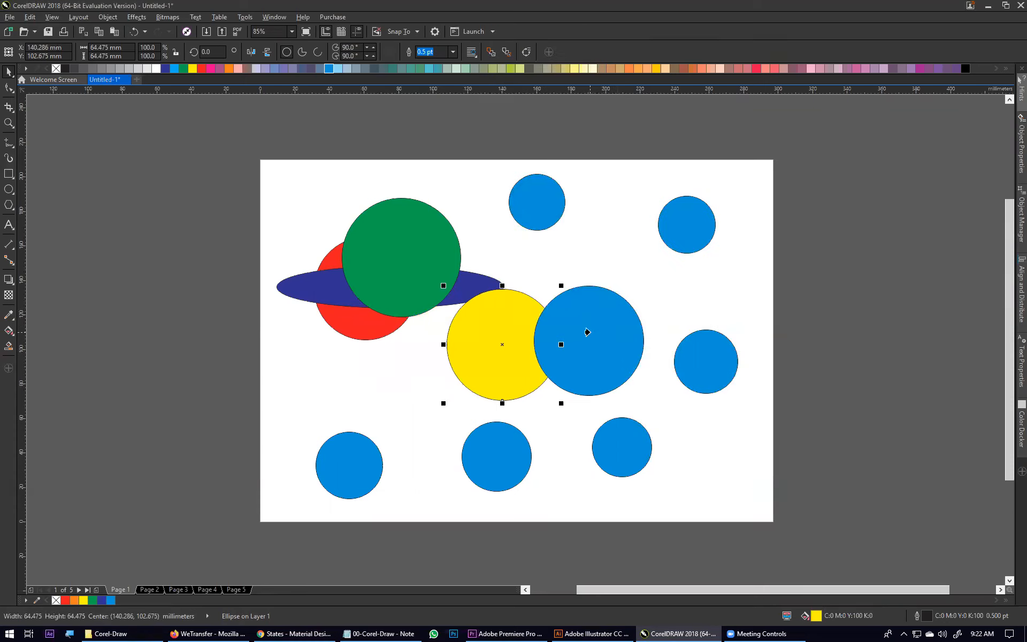
pyautogui.click(590, 324)
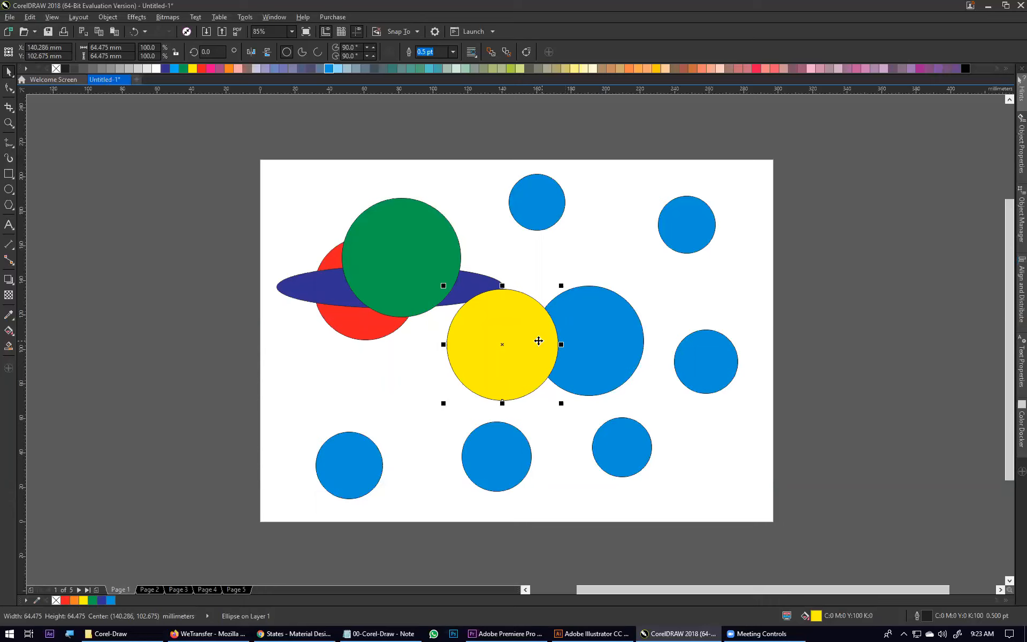
pyautogui.moveTo(536, 352); pyautogui.dragTo(432, 350)
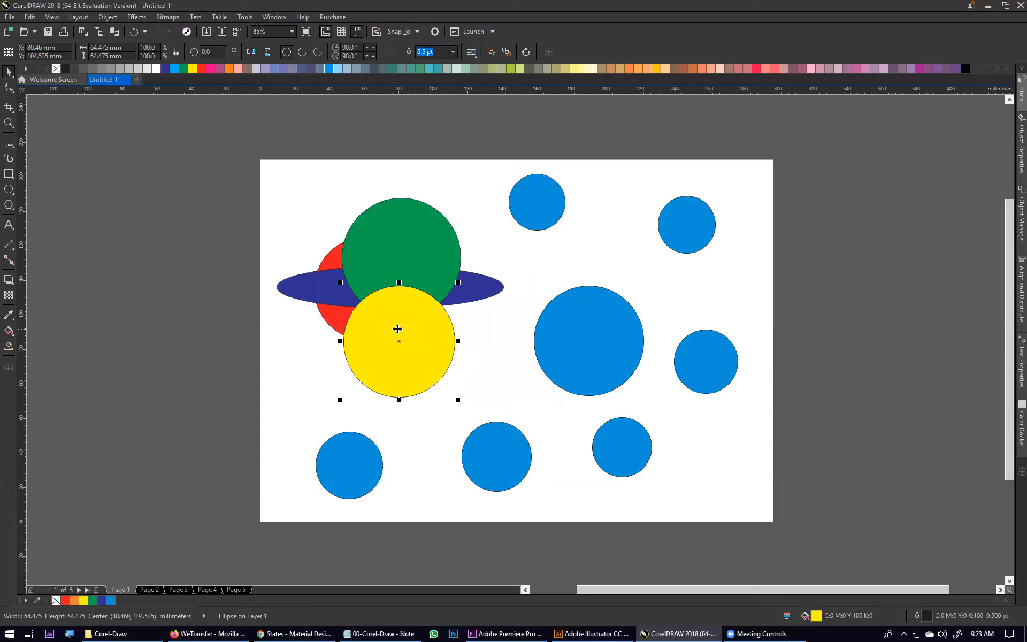
# Select all the shapes on the page and delete them
pyautogui.click(625, 494)
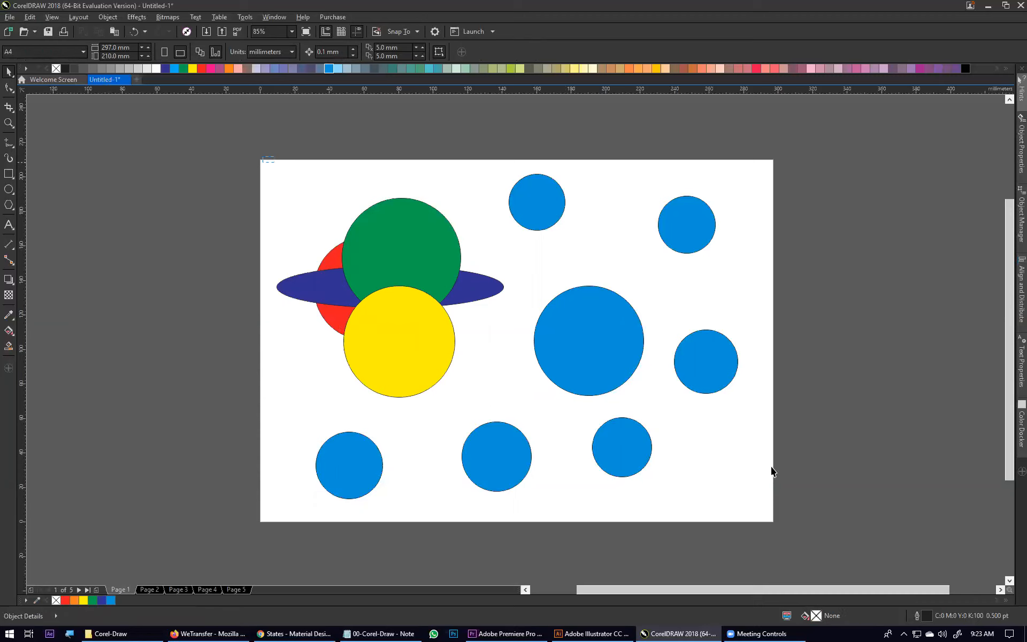
pyautogui.moveTo(794, 529); pyautogui.dragTo(794, 529)
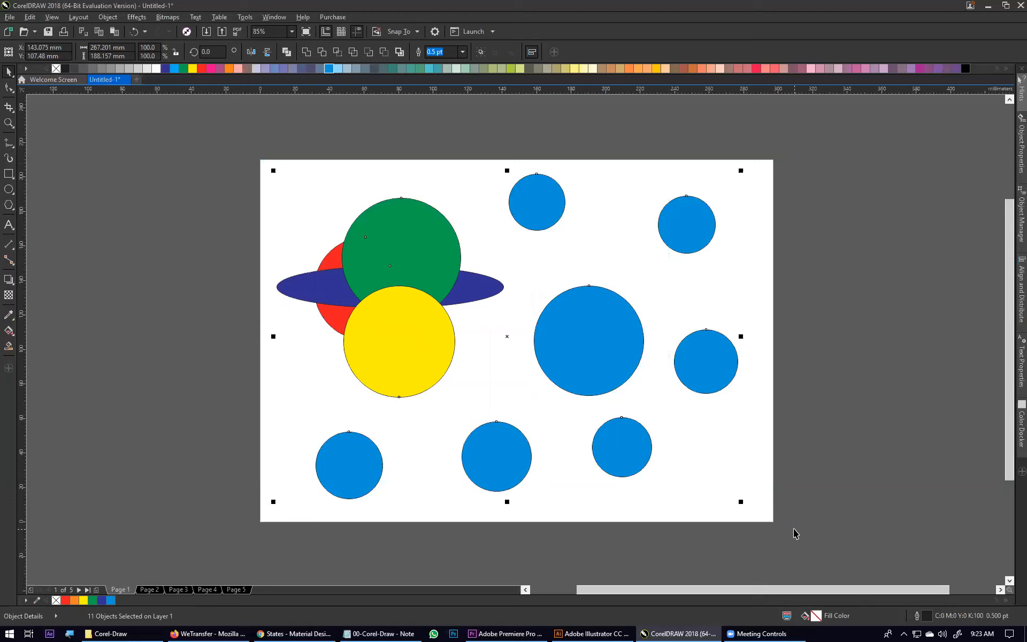
pyautogui.press('Delete')
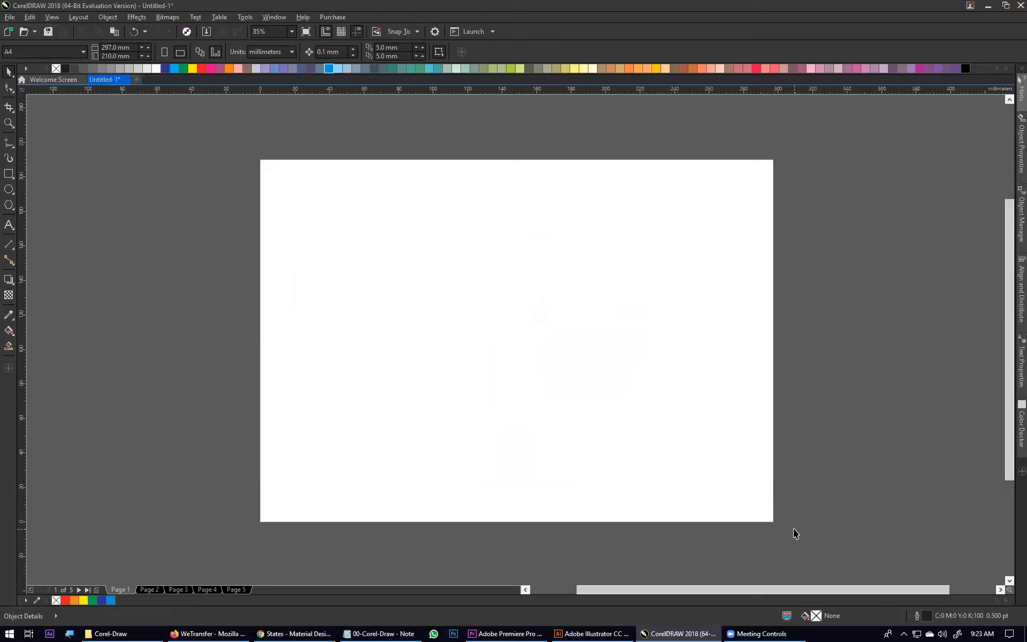
# Switch to the Notepad notes, add a dashed separator line below "Behind" and close up the gap above "Alignement"
pyautogui.click(364, 634)
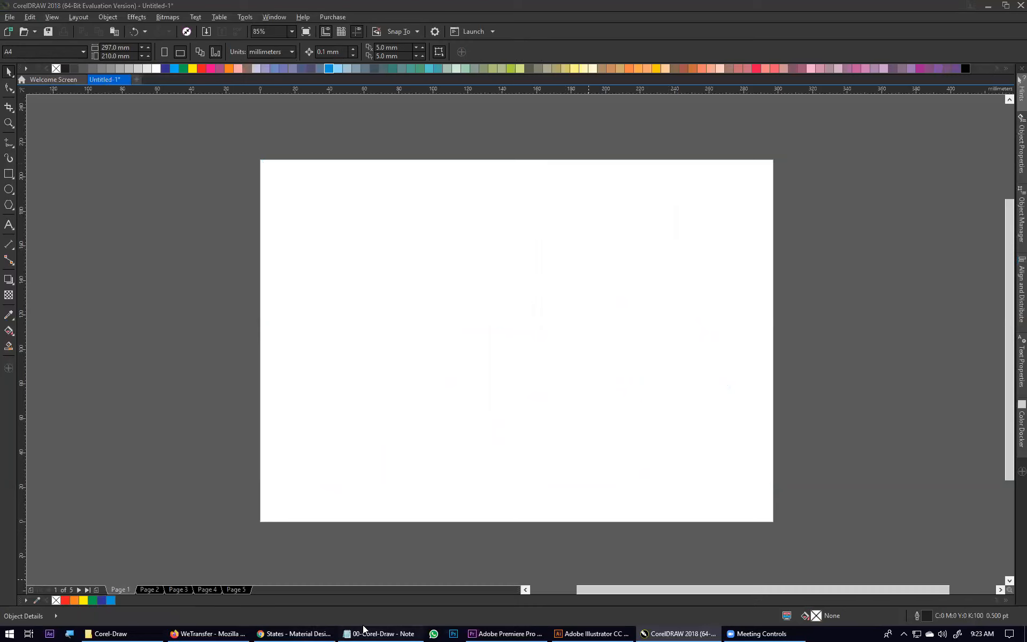
pyautogui.click(12, 342)
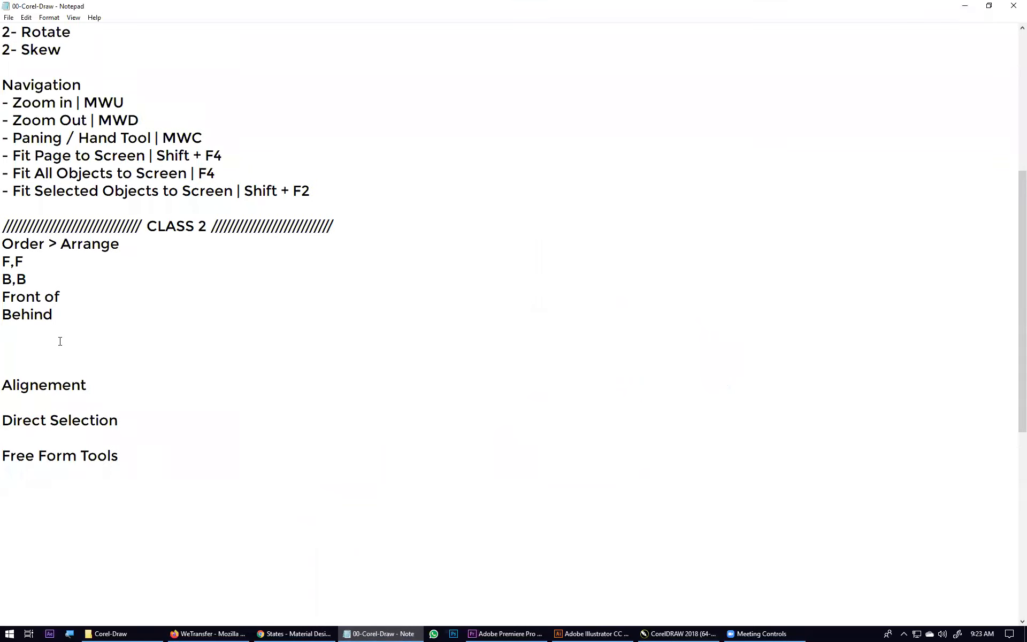
pyautogui.press('Delete')
pyautogui.write('-----------------------------')
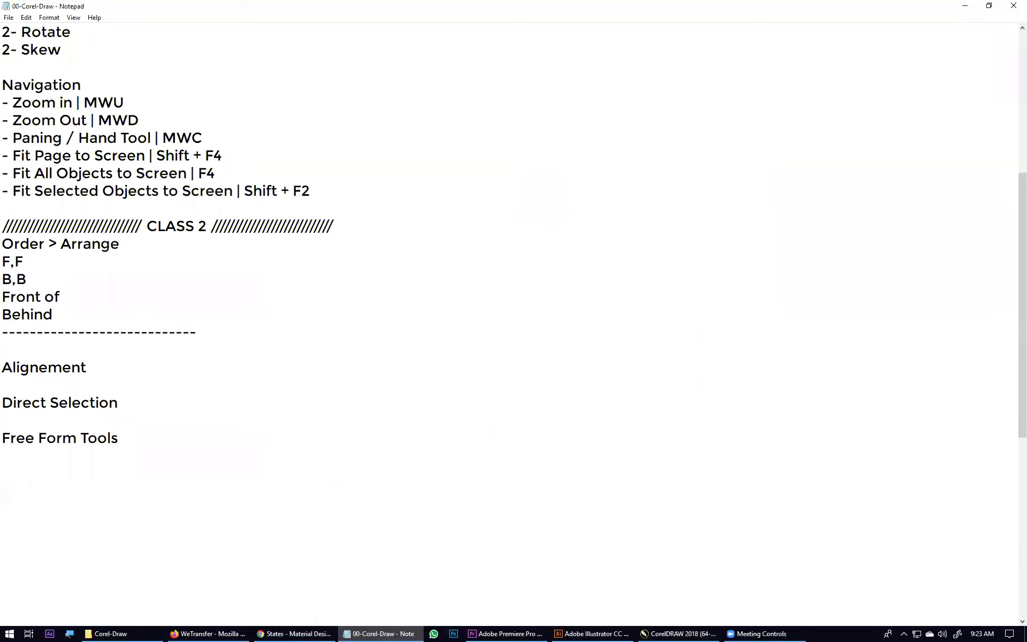
pyautogui.press('Delete')
pyautogui.press('Down')
pyautogui.press('Down')
pyautogui.press('Return')
pyautogui.press('Up')
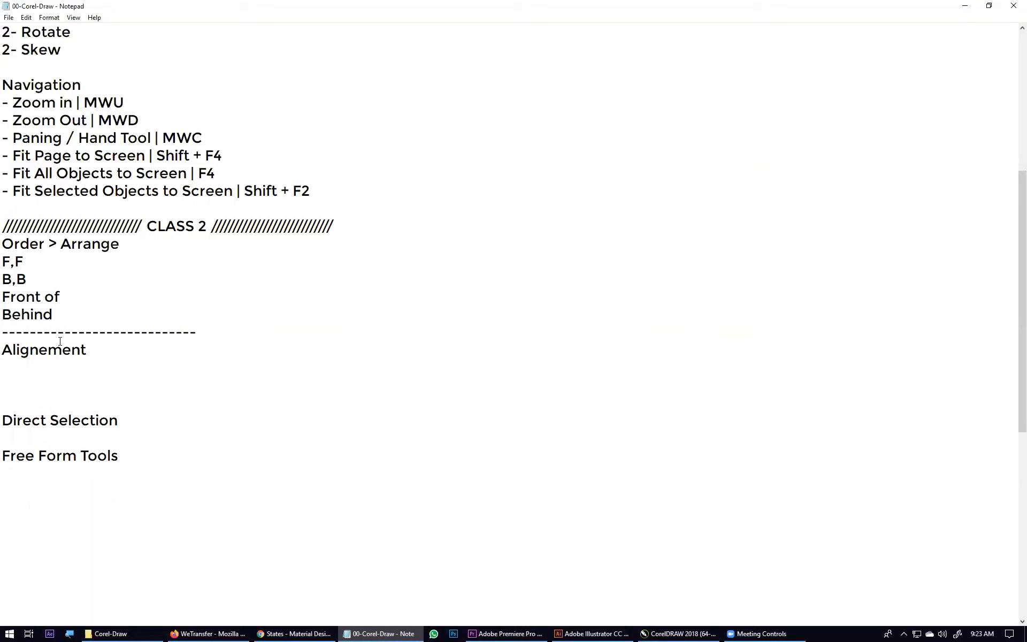
# Add the entries "Horizontal" and "Vertical" on separate lines beneath "Alignement"
pyautogui.write('Horizontal')
pyautogui.press('Return')
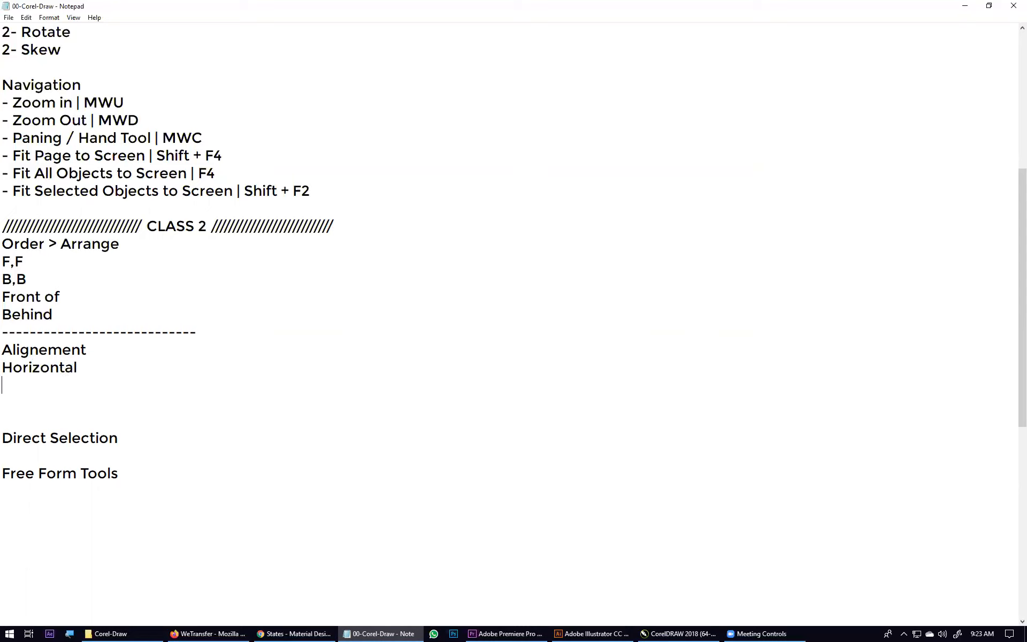
pyautogui.write('Verticle')
pyautogui.press('BackSpace')
pyautogui.press('BackSpace')
pyautogui.write('al')
pyautogui.press('Return')
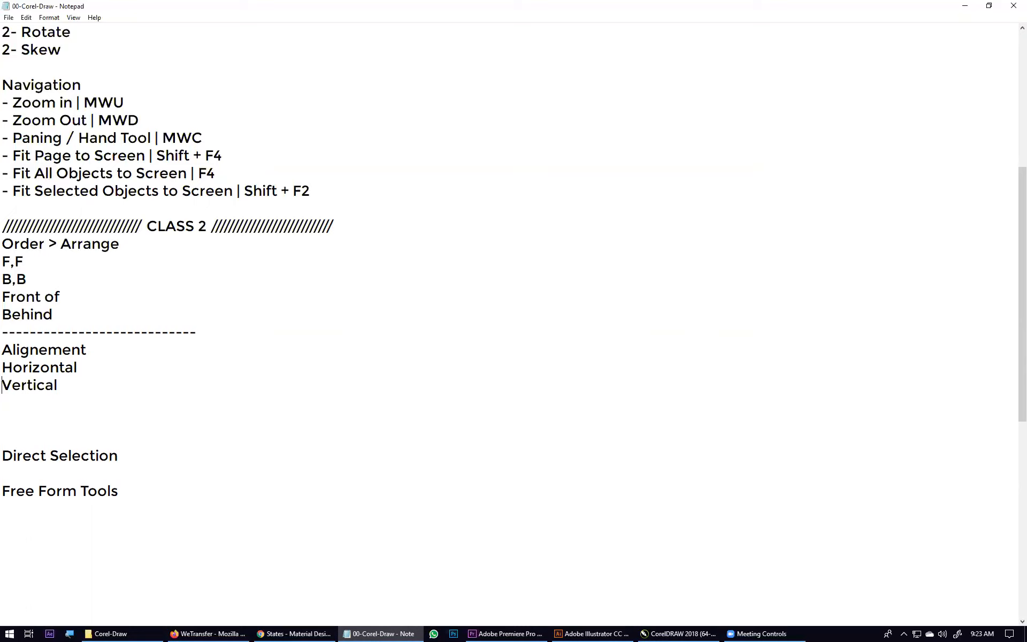
# List the options L, C and R on separate lines between "Horizontal" and "Vertical"
pyautogui.press('Return')
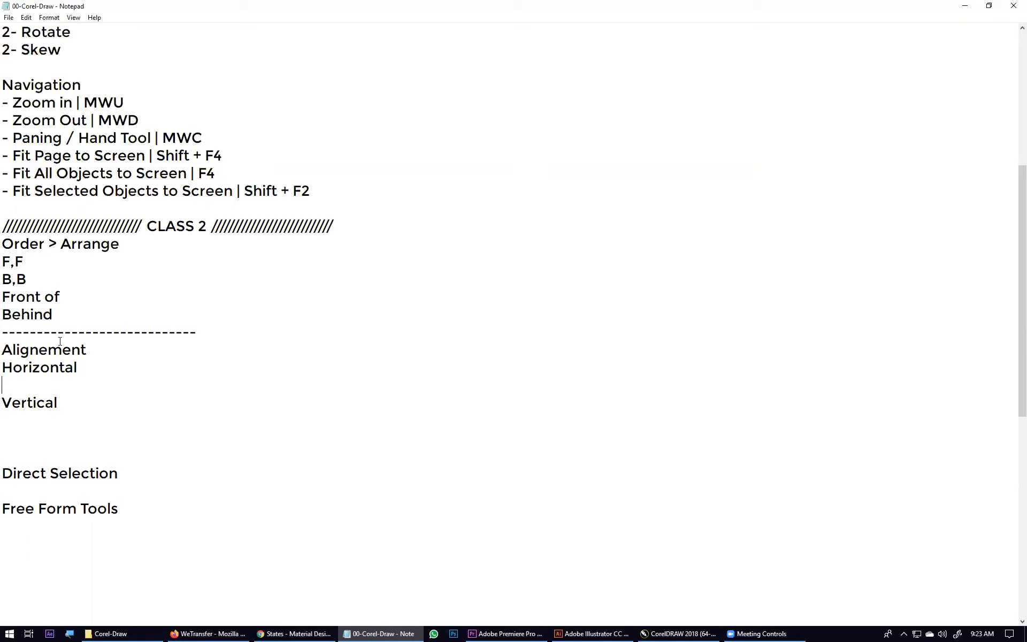
pyautogui.press('Return')
pyautogui.press('BackSpace')
pyautogui.write('L')
pyautogui.press('Return')
pyautogui.write('R')
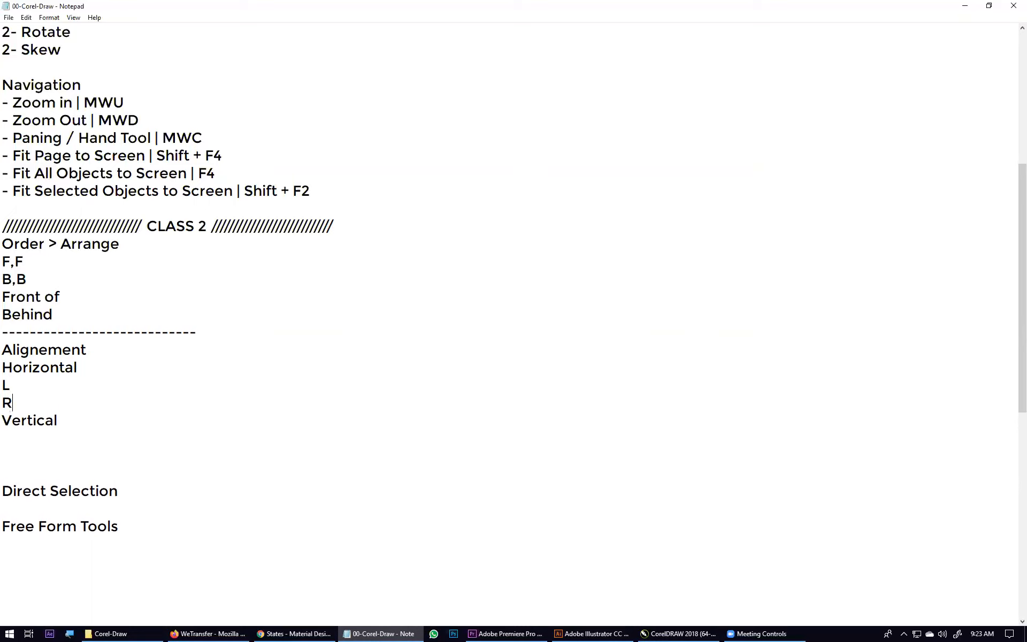
pyautogui.press('Up')
pyautogui.press('Return')
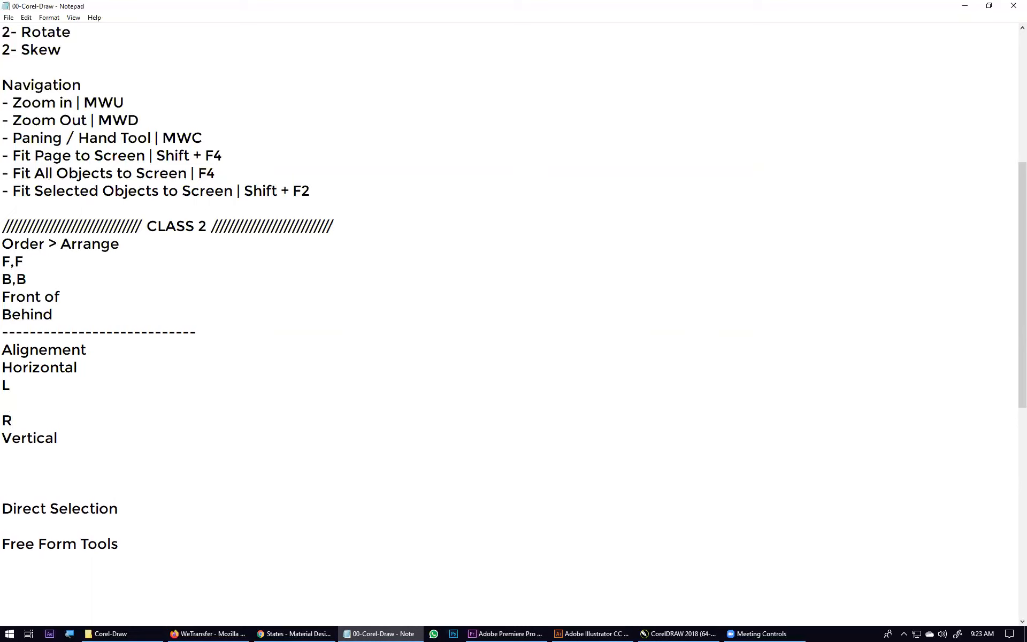
pyautogui.write('C')
# Leave a blank line after R and list the options T, M and B on separate lines beneath "Vertical"
pyautogui.press('Down')
pyautogui.press('Return')
pyautogui.press('Down')
pyautogui.press('Down')
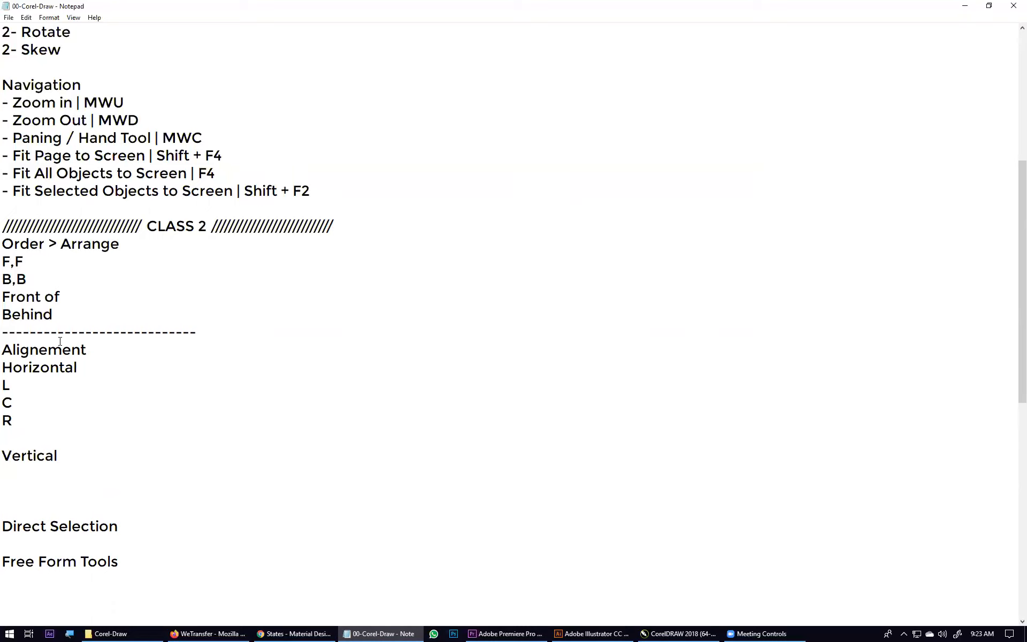
pyautogui.scroll(-4, 74, 358)
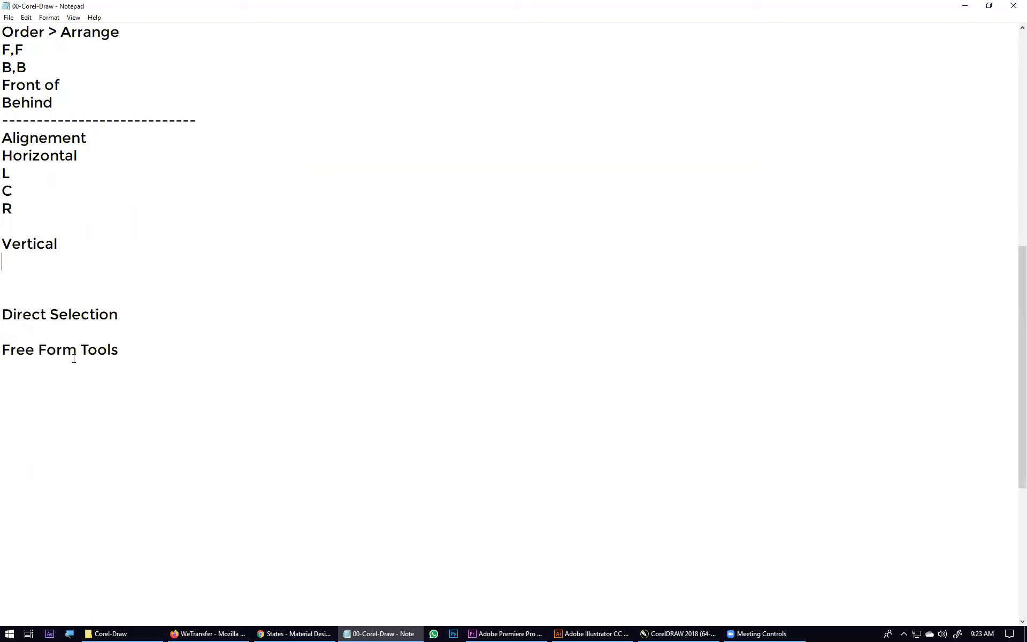
pyautogui.write('T')
pyautogui.press('Return')
pyautogui.write('M')
pyautogui.press('Return')
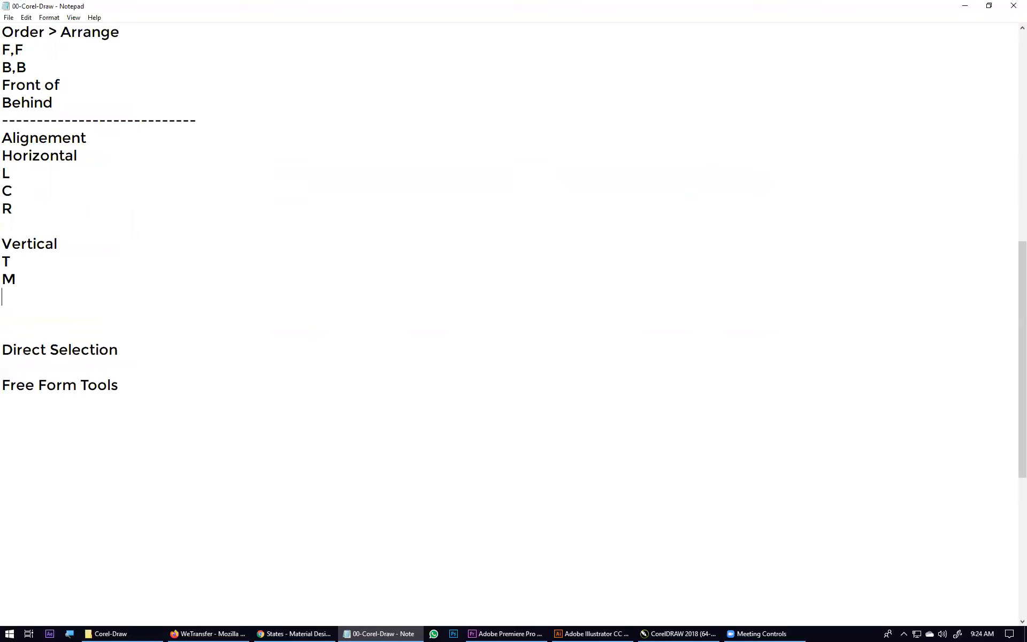
pyautogui.write('B')
# Switch to CorelDRAW, draw a rectangle about 130 x 183 mm on the left half of the page and fill it light blue
pyautogui.click(676, 633)
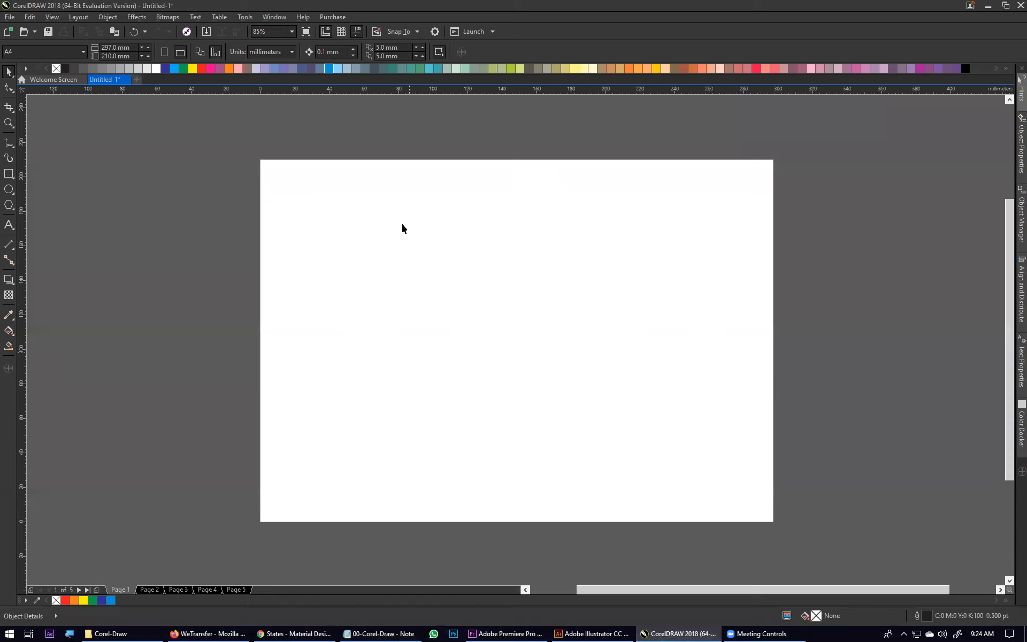
pyautogui.click(8, 174)
pyautogui.moveTo(310, 175); pyautogui.dragTo(533, 491)
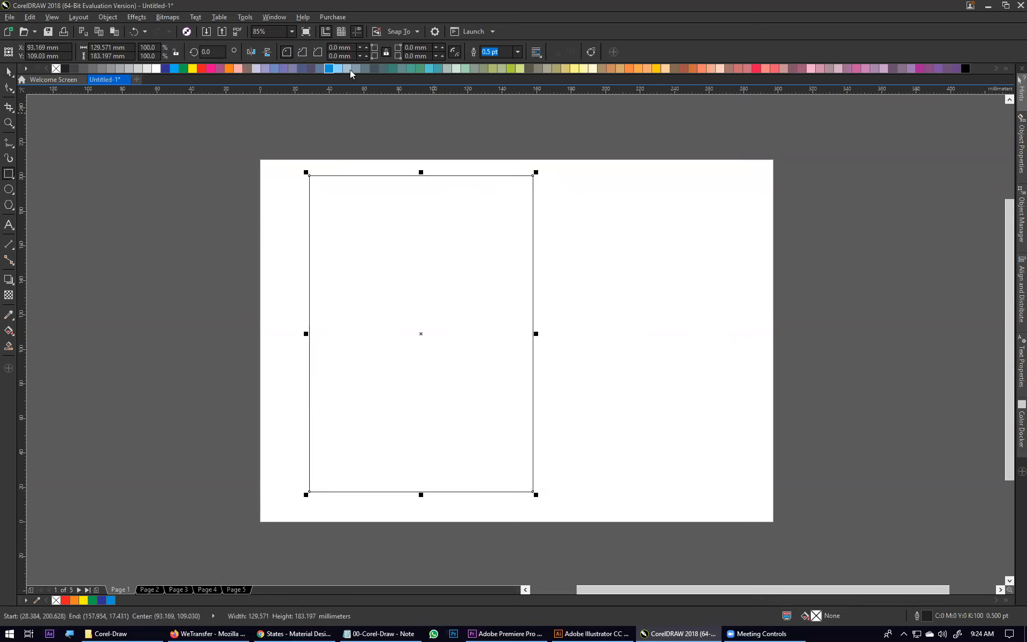
pyautogui.click(338, 68)
# Draw a green rectangle about 37 x 32 mm beside the light blue one and an orange one about 19 x 56 mm overlapping it, leaving nothing selected
pyautogui.moveTo(585, 383); pyautogui.dragTo(649, 438)
pyautogui.click(511, 68)
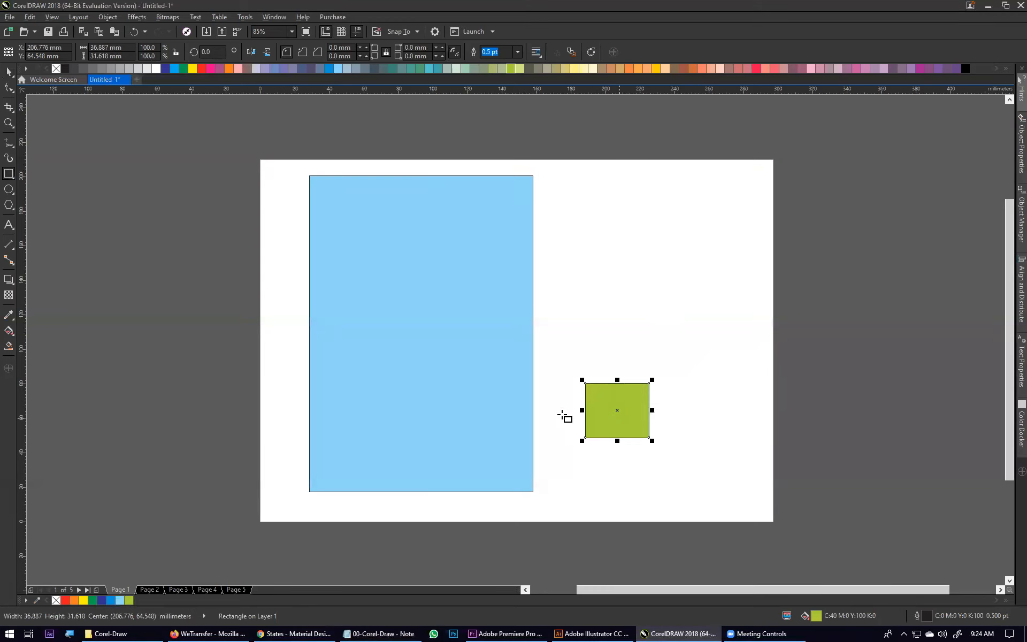
pyautogui.moveTo(605, 407); pyautogui.dragTo(638, 505)
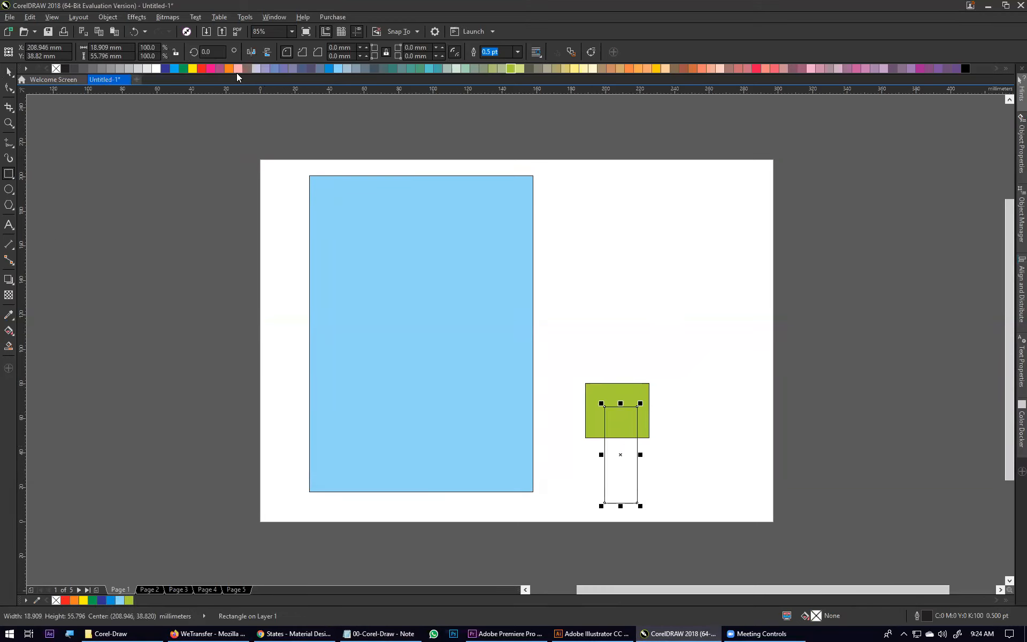
pyautogui.click(230, 68)
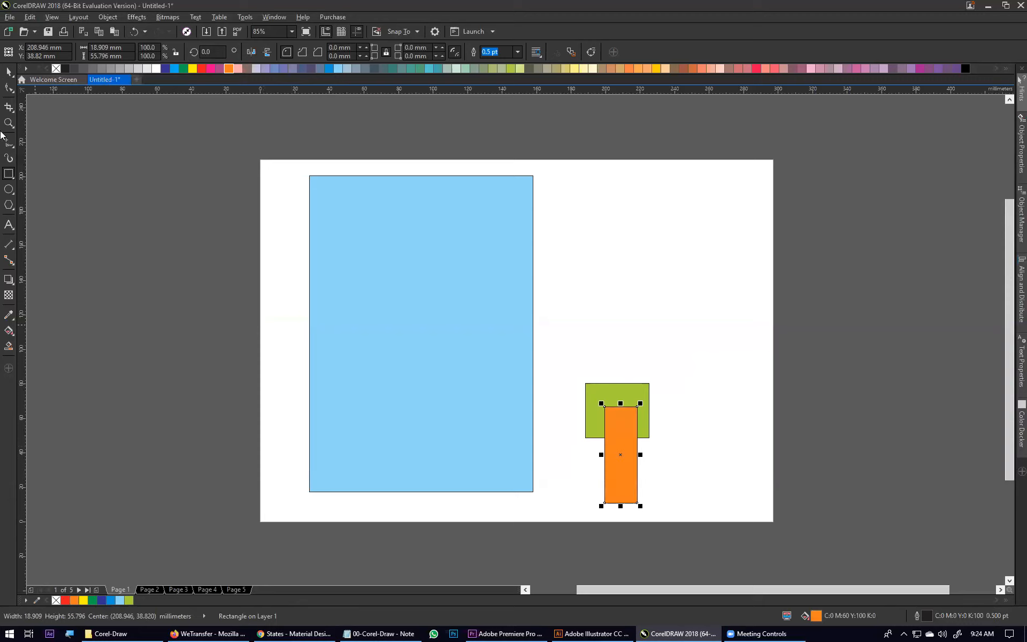
pyautogui.click(8, 71)
pyautogui.click(581, 260)
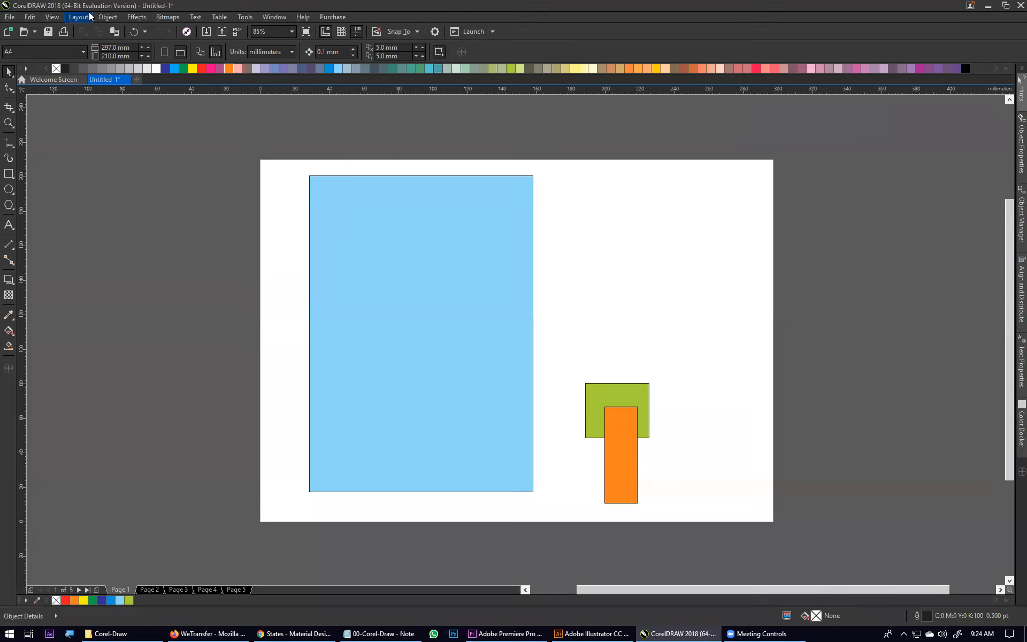
# Locate the Align and Distribute commands and open the Align and Distribute docker
pyautogui.click(105, 17)
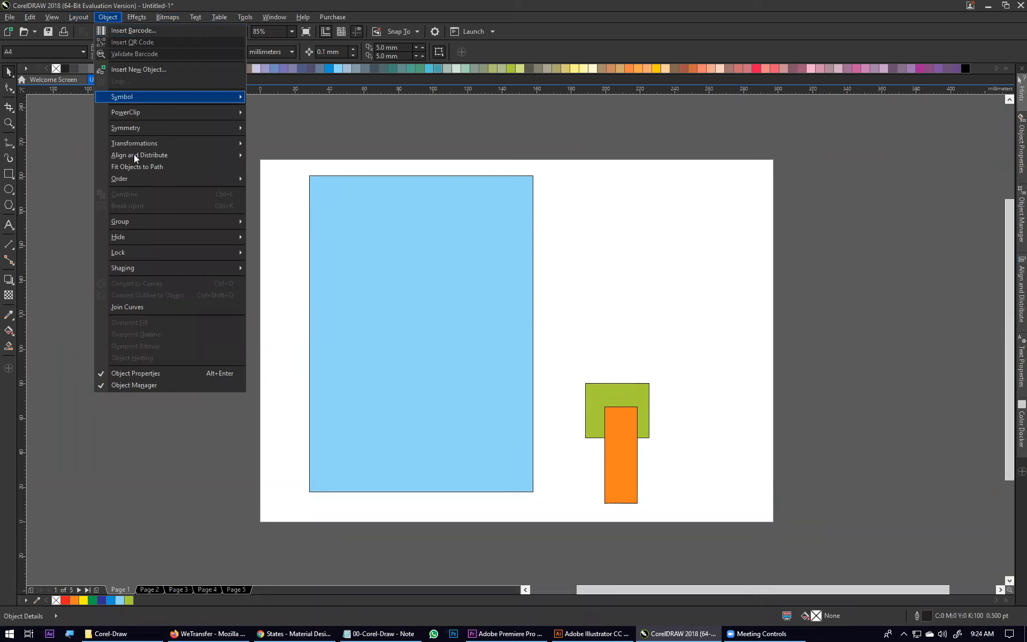
pyautogui.moveTo(135, 156)
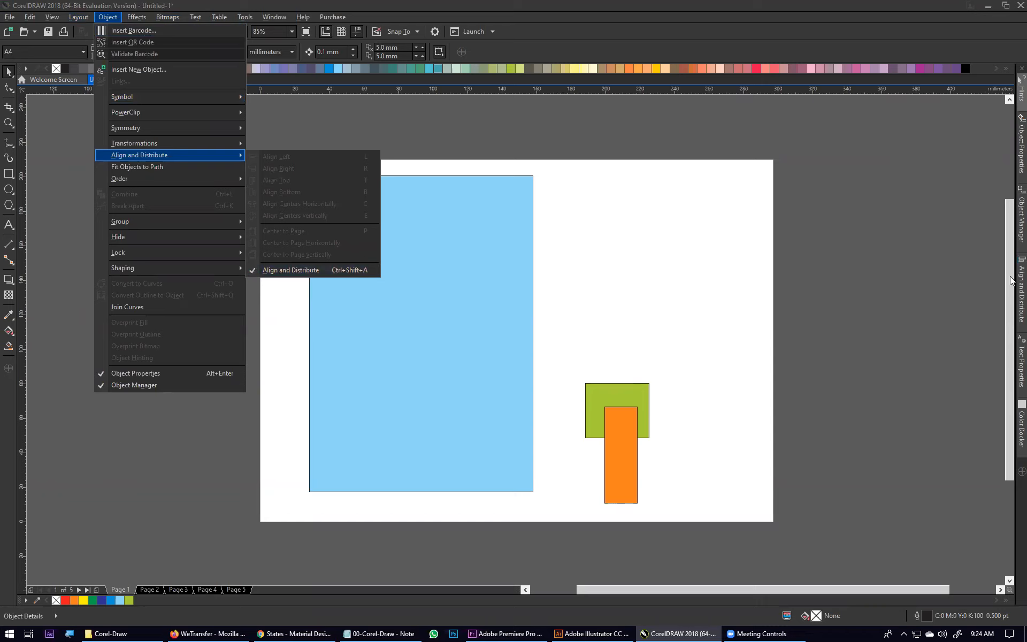
pyautogui.click(1020, 292)
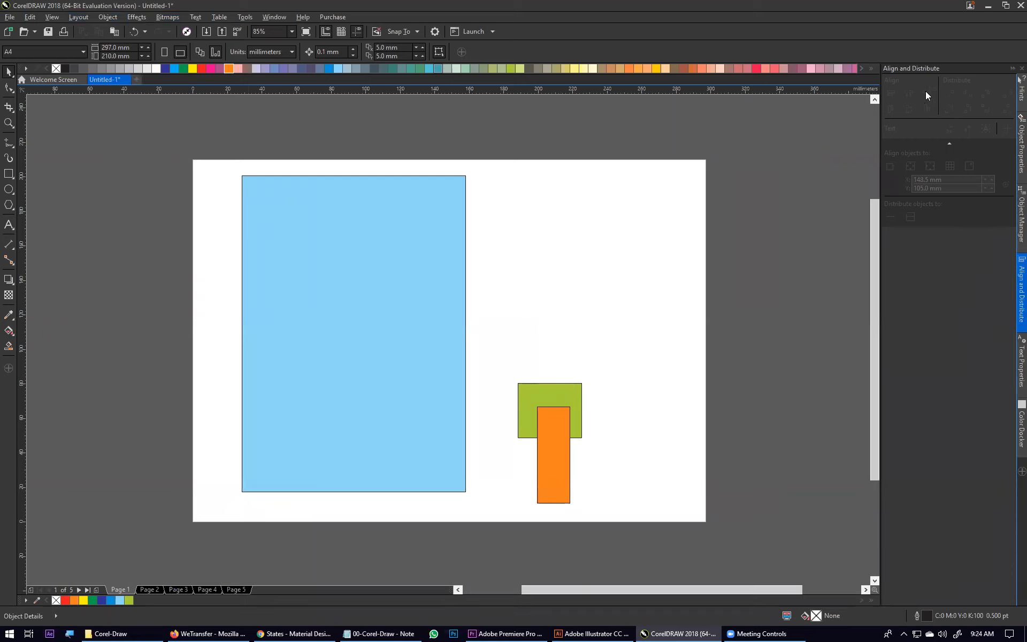
# Select all three rectangles and try left, right and bottom alignment to the point 148.5, 105.0 mm, finishing with them centred on it both ways
pyautogui.moveTo(579, 525); pyautogui.dragTo(594, 538)
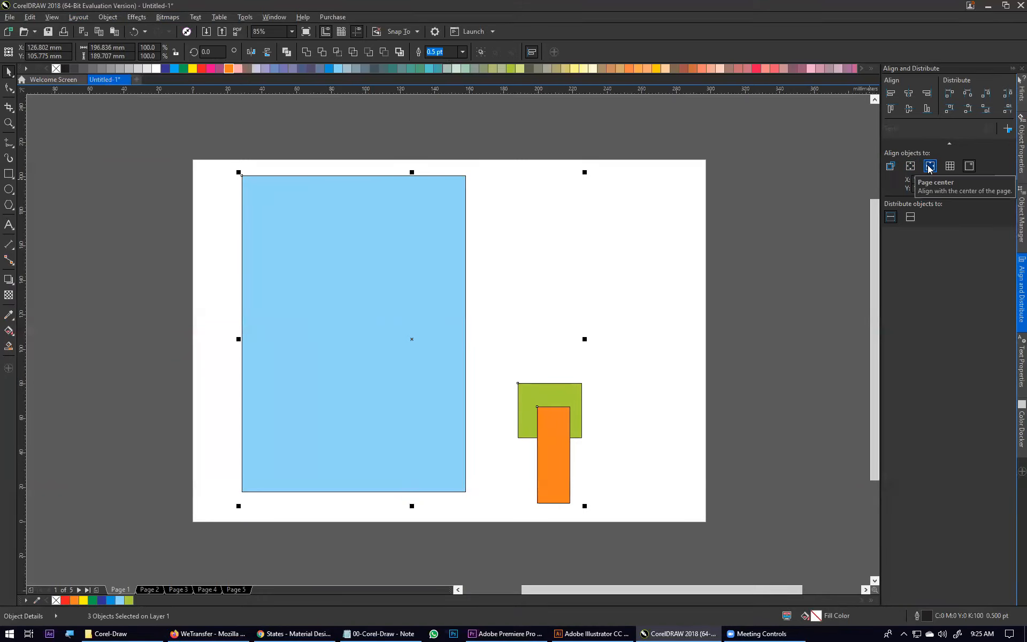
pyautogui.click(897, 94)
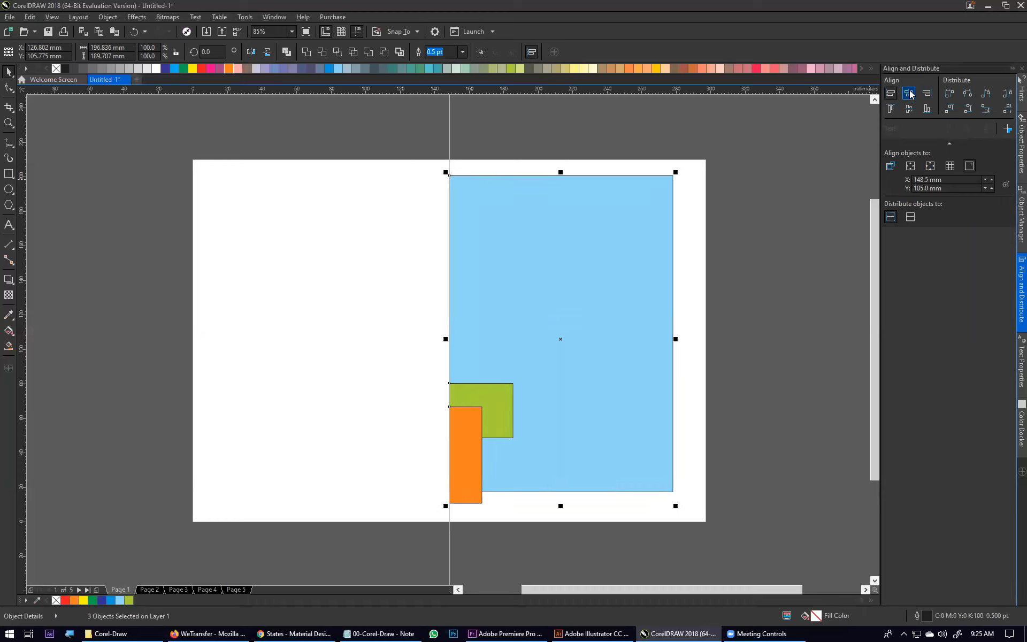
pyautogui.click(909, 94)
pyautogui.click(927, 95)
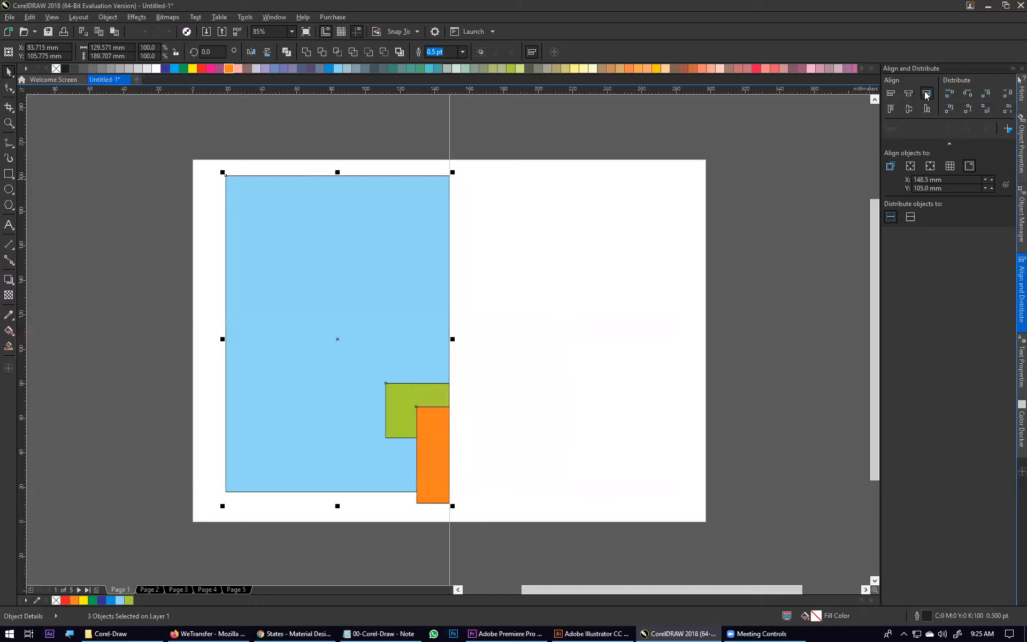
pyautogui.click(909, 109)
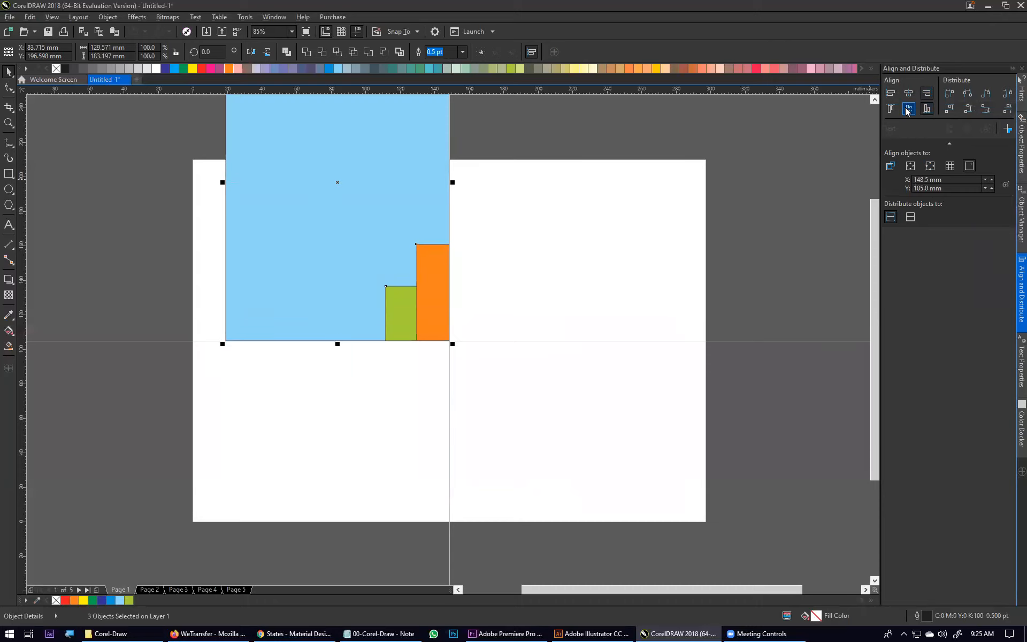
pyautogui.click(909, 95)
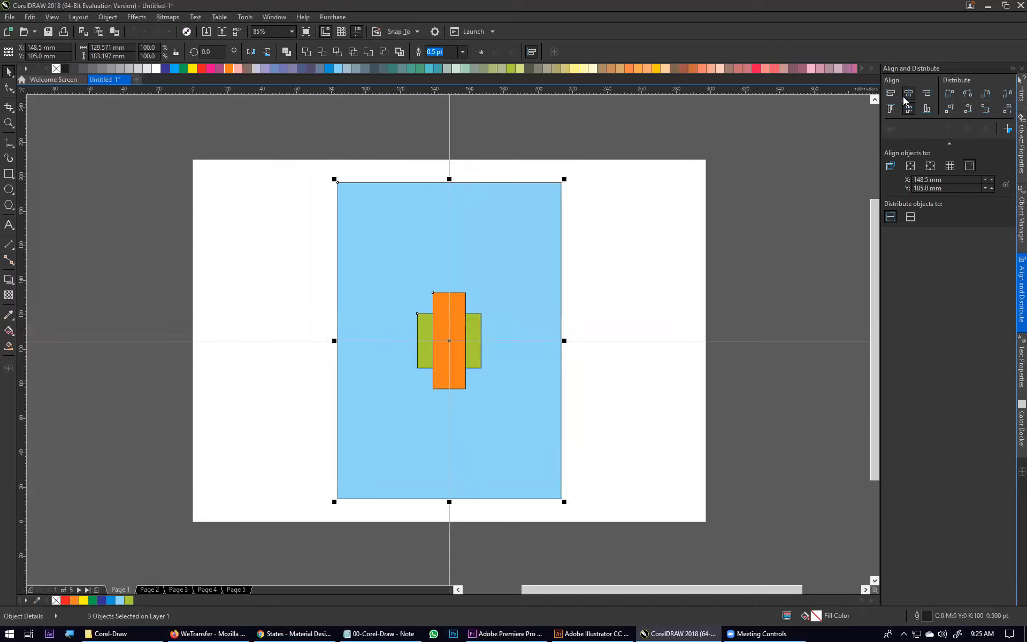
# Spread the rectangles apart: orange to the page's lower right, light blue to the left and green to the upper right, leaving nothing selected
pyautogui.click(583, 265)
pyautogui.moveTo(458, 350); pyautogui.dragTo(610, 436)
pyautogui.moveTo(349, 423); pyautogui.dragTo(217, 419)
pyautogui.moveTo(446, 363); pyautogui.dragTo(548, 287)
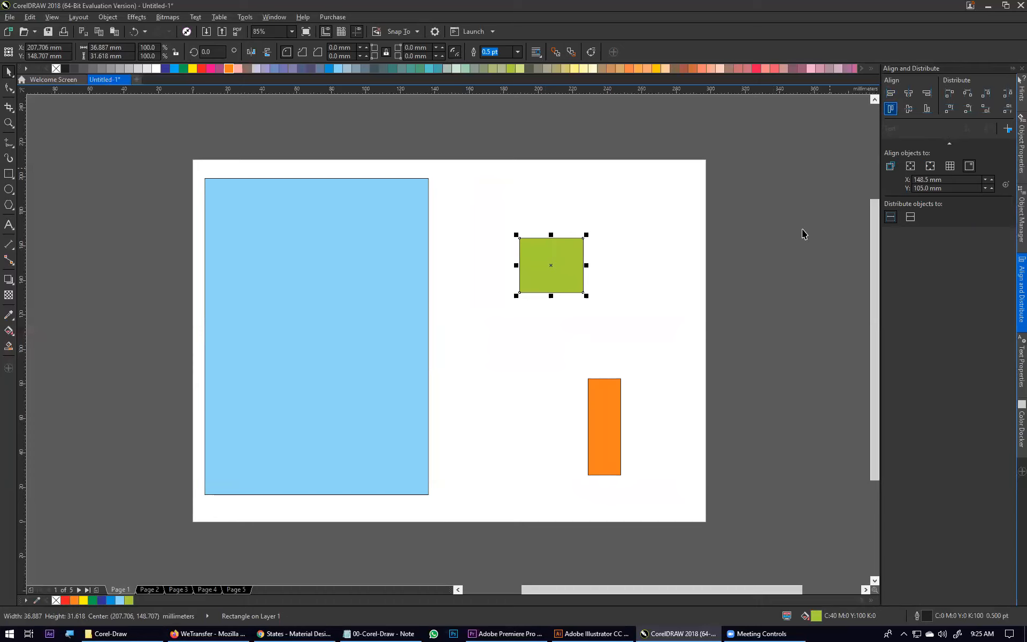
pyautogui.click(589, 329)
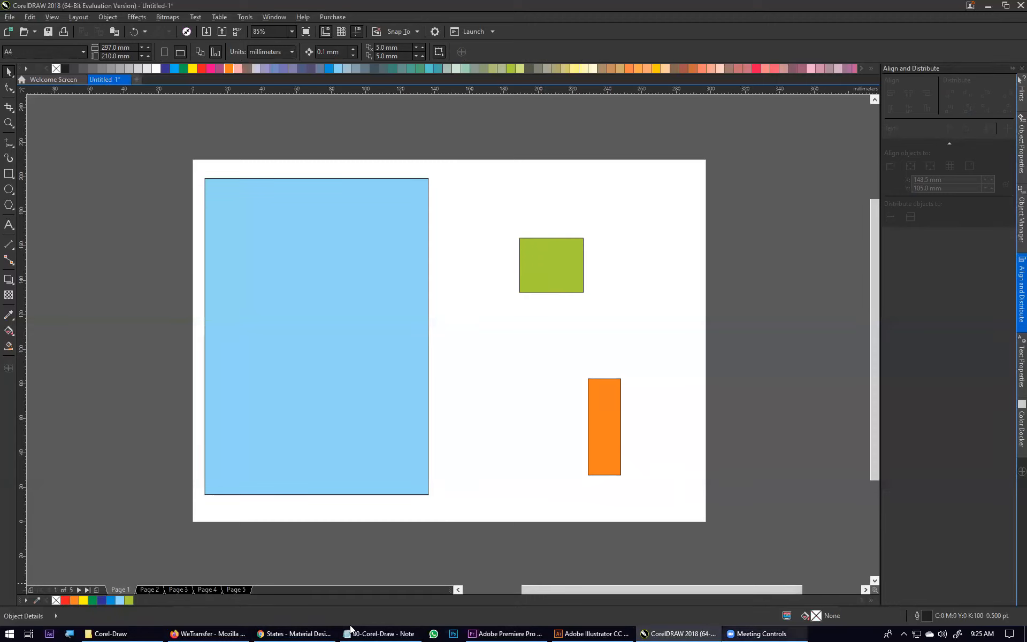
# Switch to the Notepad notes and add the line "Page Center = P" beneath the Vertical options
pyautogui.click(369, 632)
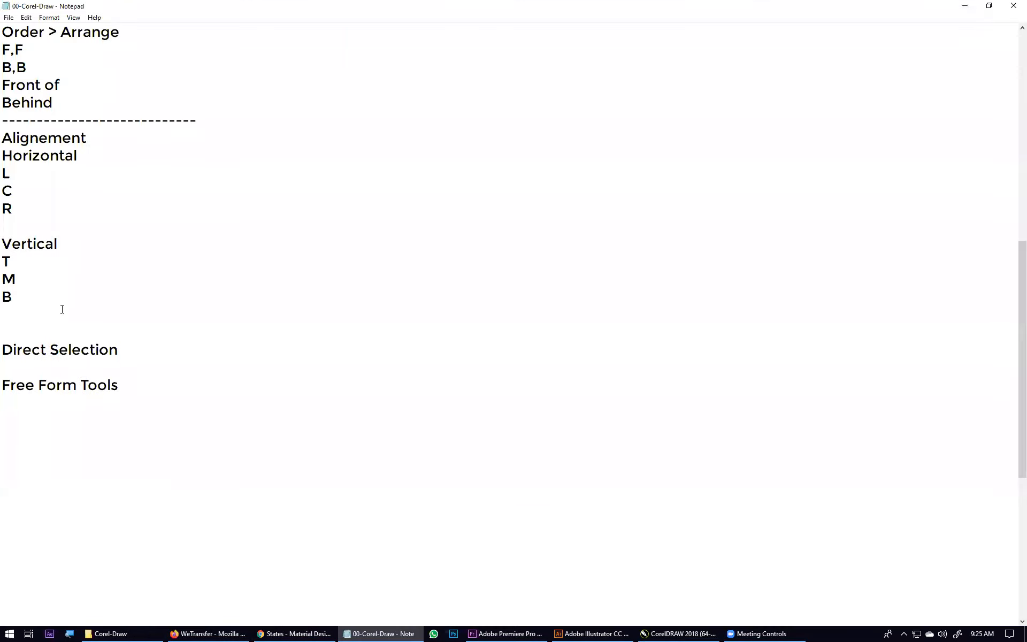
pyautogui.press('Return')
pyautogui.write('PAge Center')
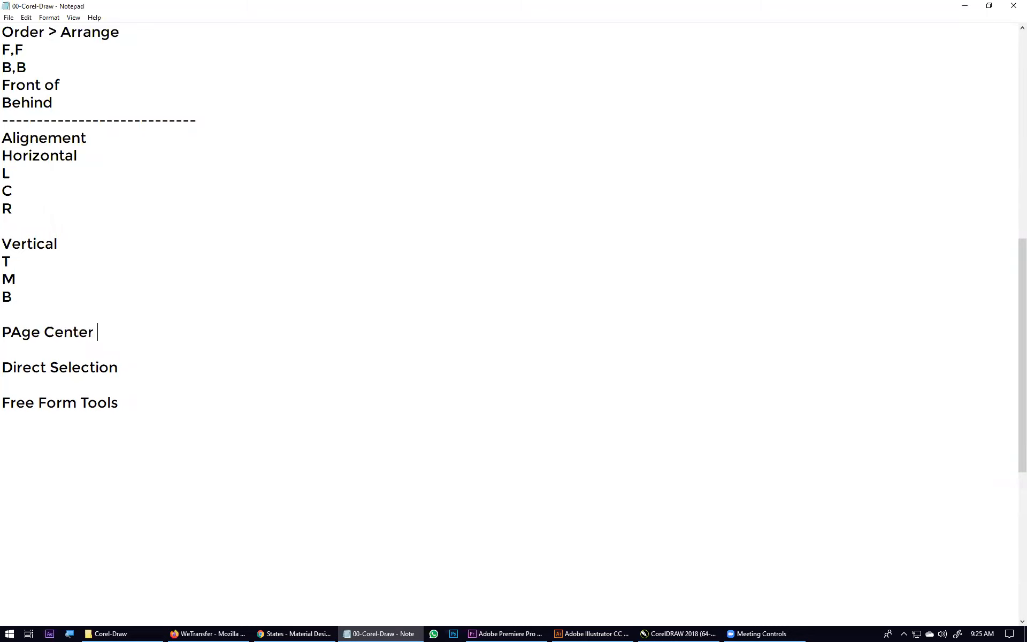
pyautogui.press('BackSpace')
pyautogui.write('r = P')
pyautogui.press('Left')
pyautogui.press('Left')
pyautogui.press('BackSpace')
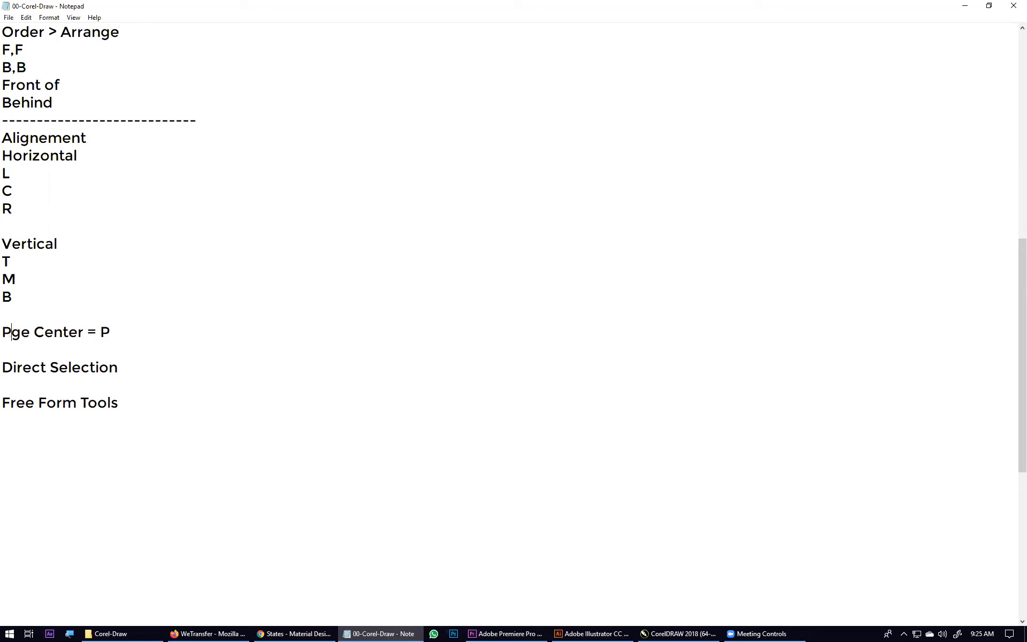
pyautogui.write('a')
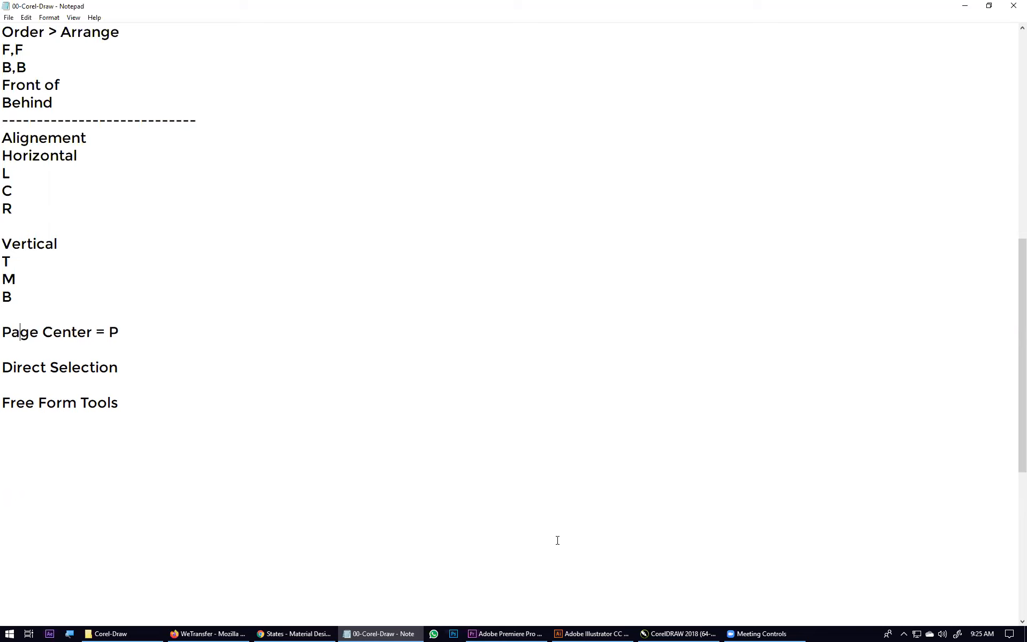
# Switch to CorelDRAW, centre the green and light blue rectangles on the page, and move the light blue one back to the page's left side
pyautogui.click(687, 632)
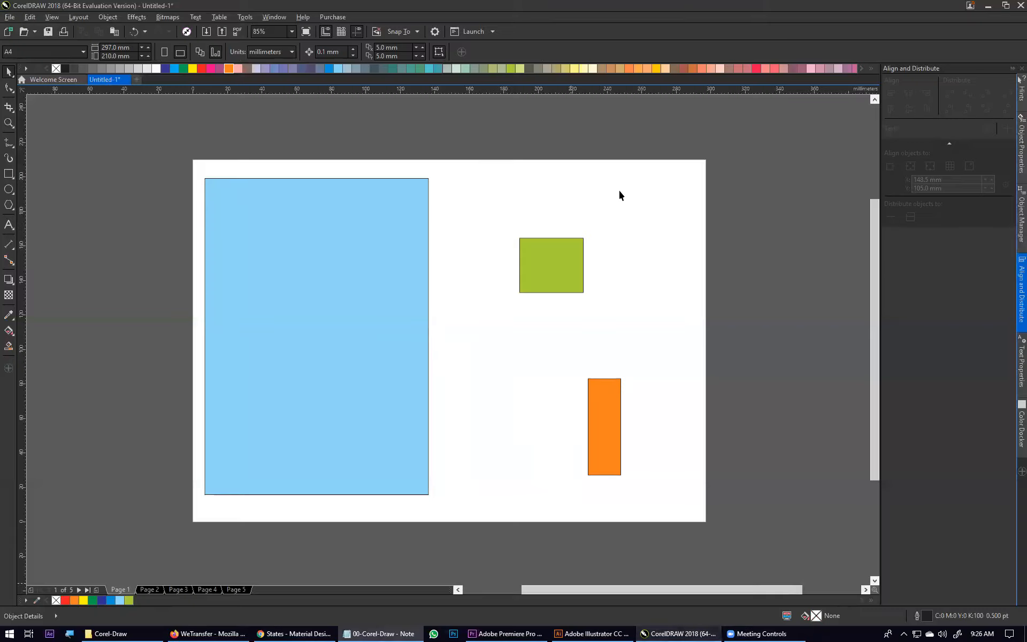
pyautogui.click(551, 267)
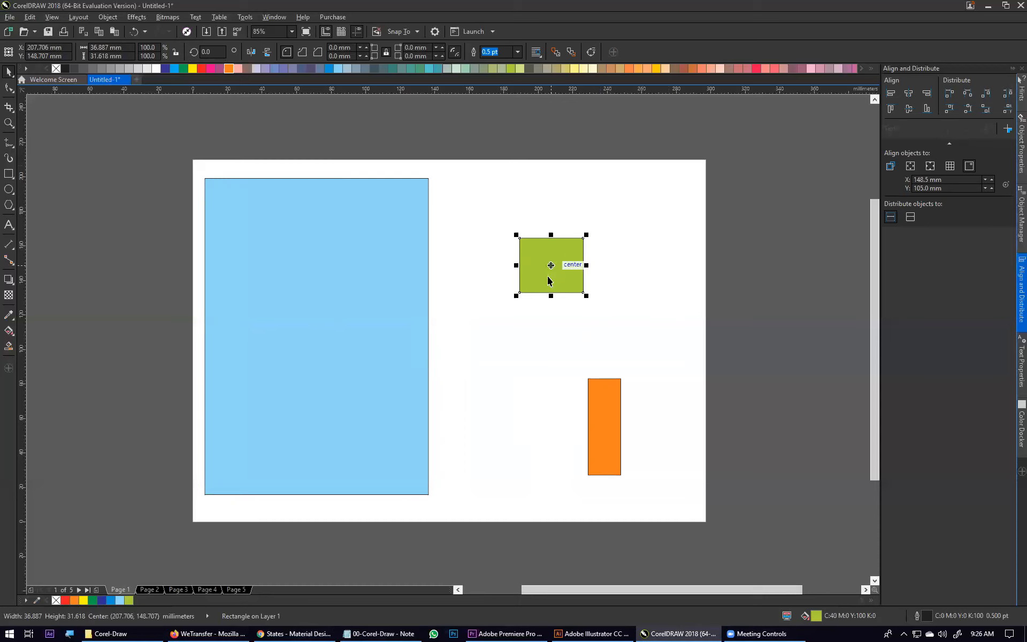
pyautogui.press('p')
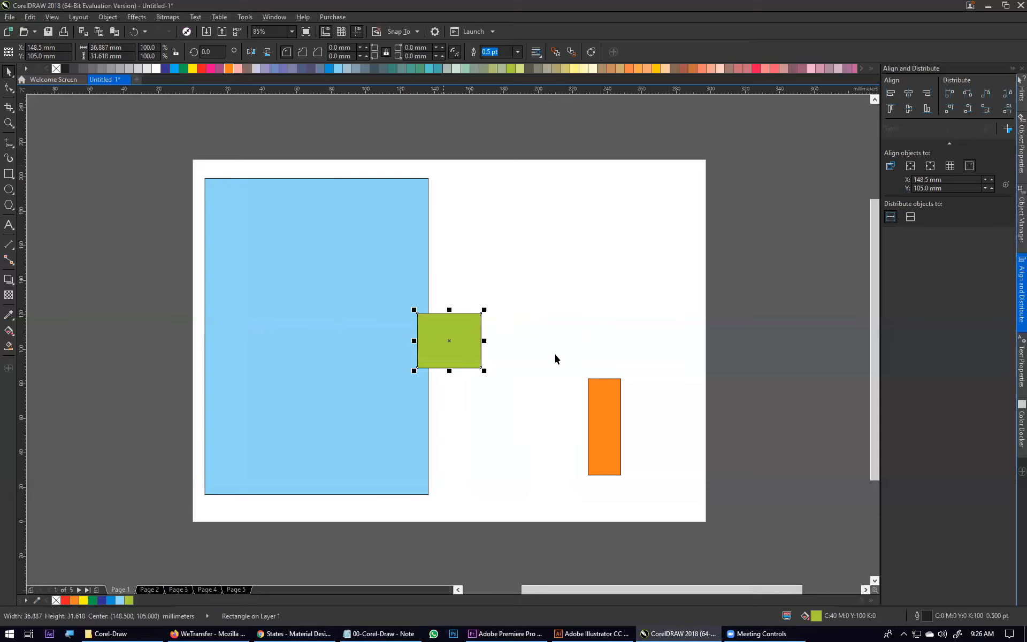
pyautogui.click(324, 382)
pyautogui.press('p')
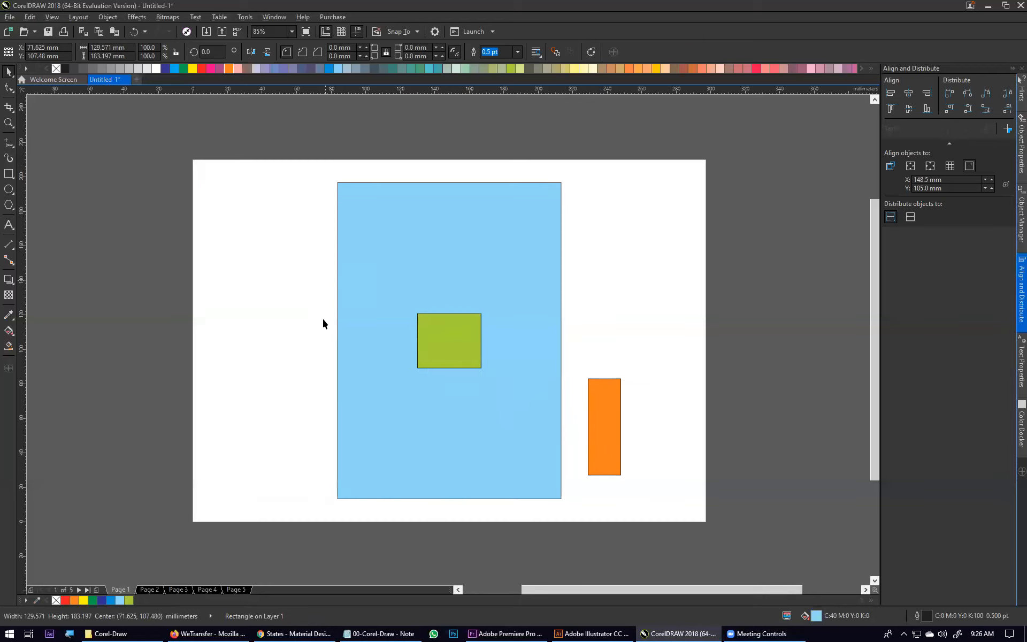
pyautogui.moveTo(421, 367); pyautogui.dragTo(403, 503)
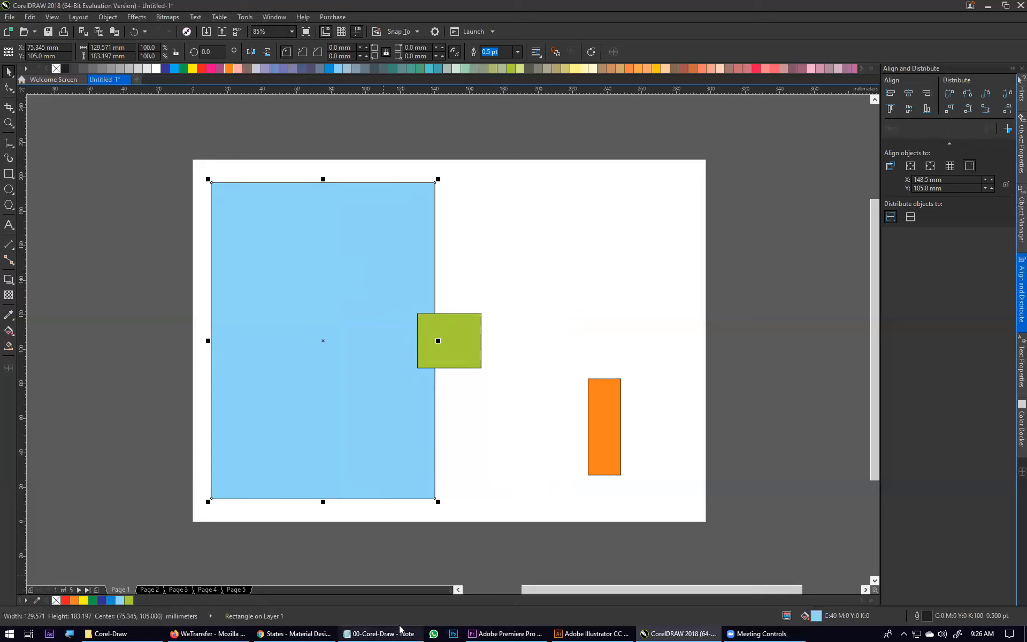
# Switch to the Notepad notes, replace M with E under "Vertical" and add a blank line above "Page Center = P"
pyautogui.hotkey('alt', 'Tab')
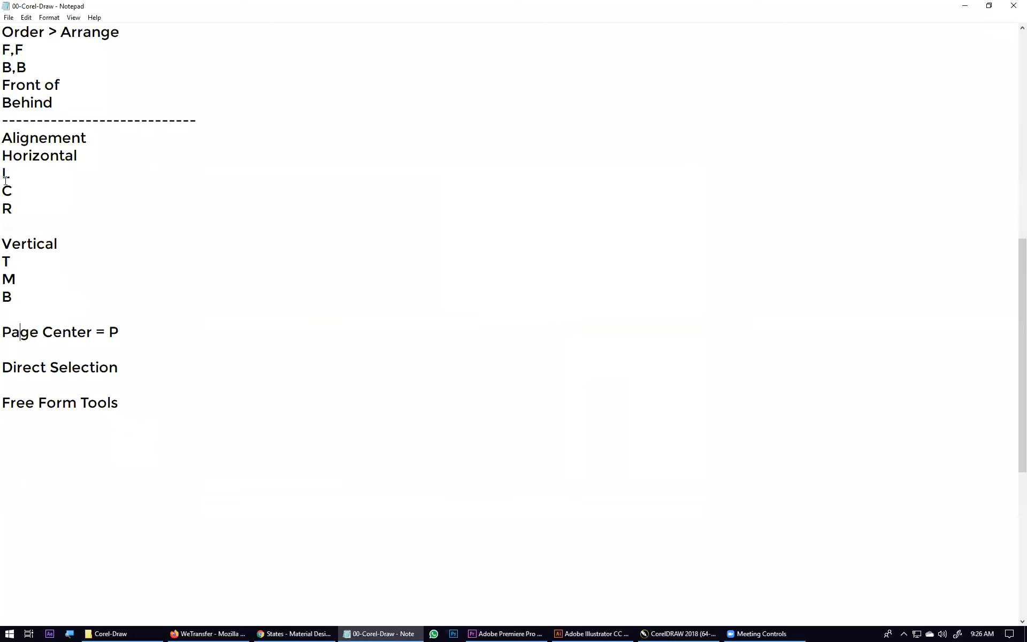
pyautogui.moveTo(3, 174); pyautogui.dragTo(15, 226)
pyautogui.doubleClick(17, 276)
pyautogui.write('E')
pyautogui.press('Return')
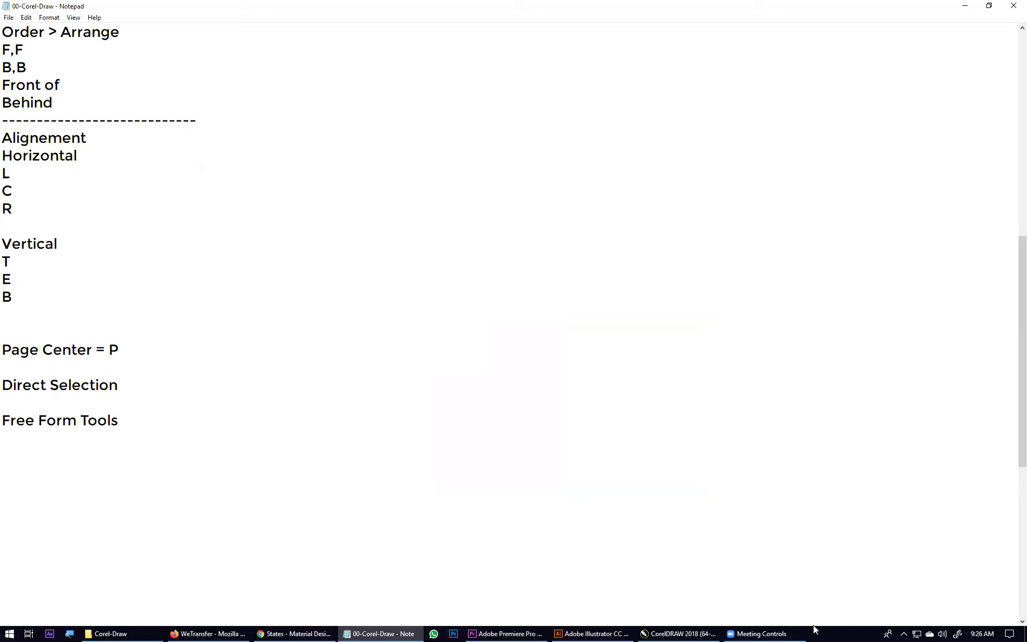
# Switch to Illustrator and create a new A4 document of 210 x 297 mm
pyautogui.click(569, 634)
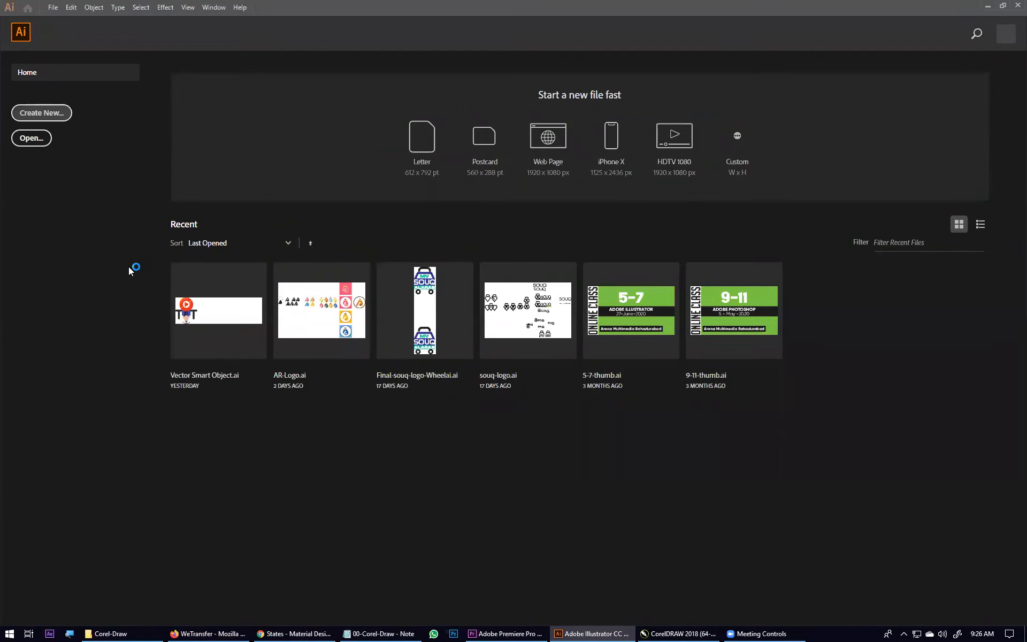
pyautogui.hotkey('ctrl', 'n')
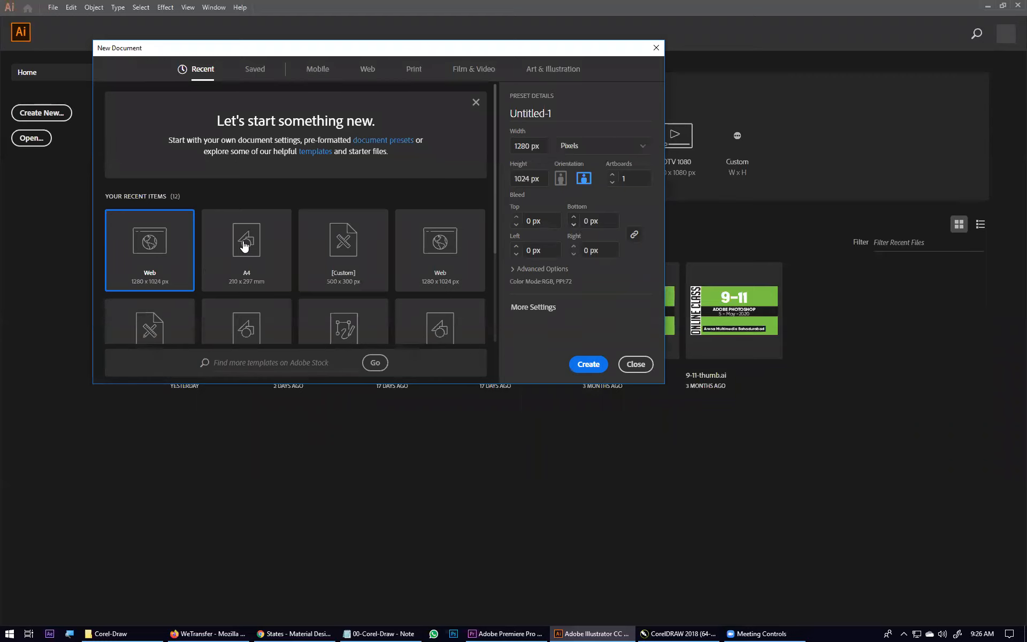
pyautogui.click(255, 286)
pyautogui.click(582, 366)
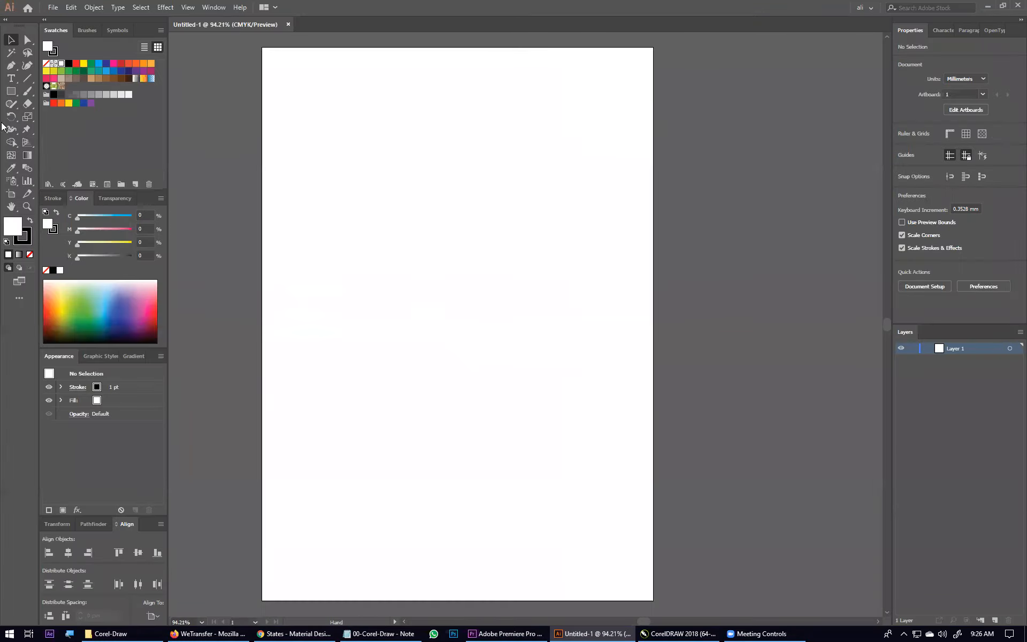
# Draw a square about 70 mm wide near the artboard's upper left, a tall narrow rectangle below centre and a rectangle about 47 x 24 mm beside it
pyautogui.click(11, 91)
pyautogui.moveTo(299, 118); pyautogui.dragTo(424, 270)
pyautogui.moveTo(468, 368); pyautogui.dragTo(508, 512)
pyautogui.moveTo(552, 419); pyautogui.dragTo(641, 463)
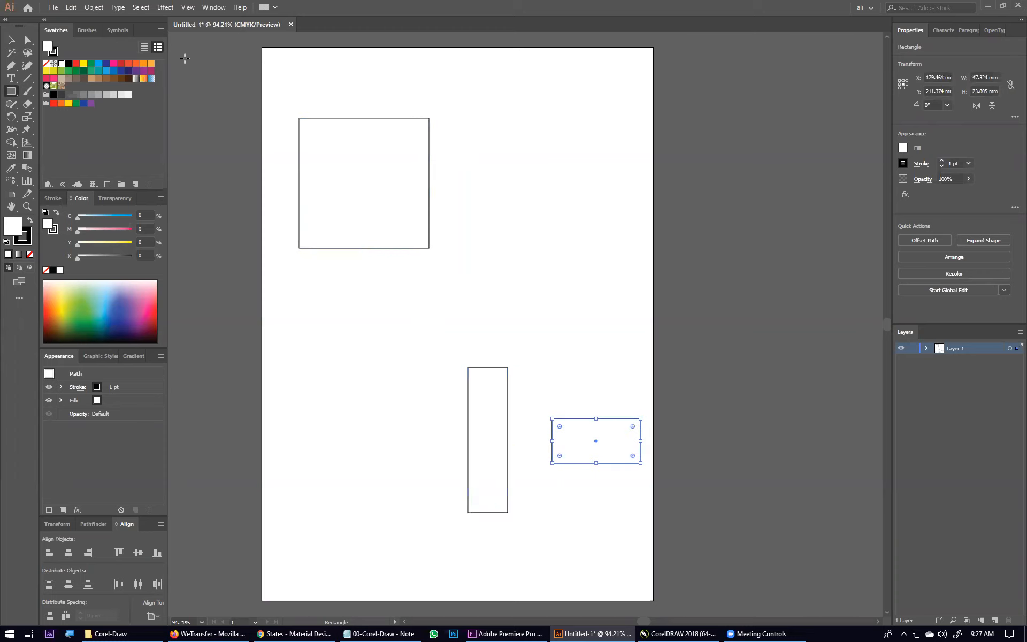
# With all three shapes selected and the square as key object, align them left, then centre them horizontally and vertically on the square and deselect
pyautogui.press('v')
pyautogui.moveTo(282, 106); pyautogui.dragTo(682, 545)
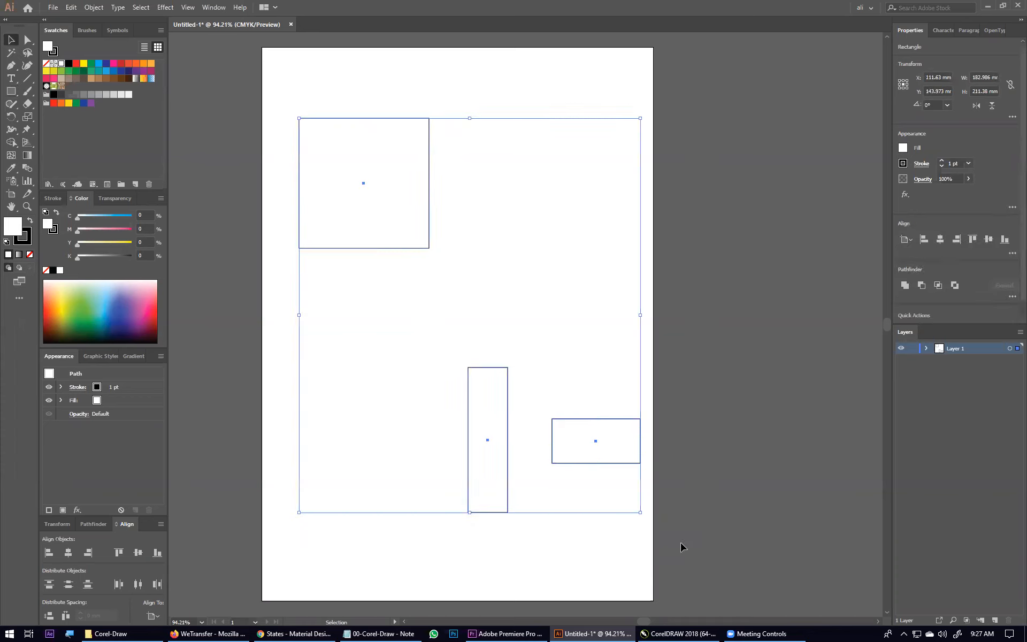
pyautogui.click(362, 218)
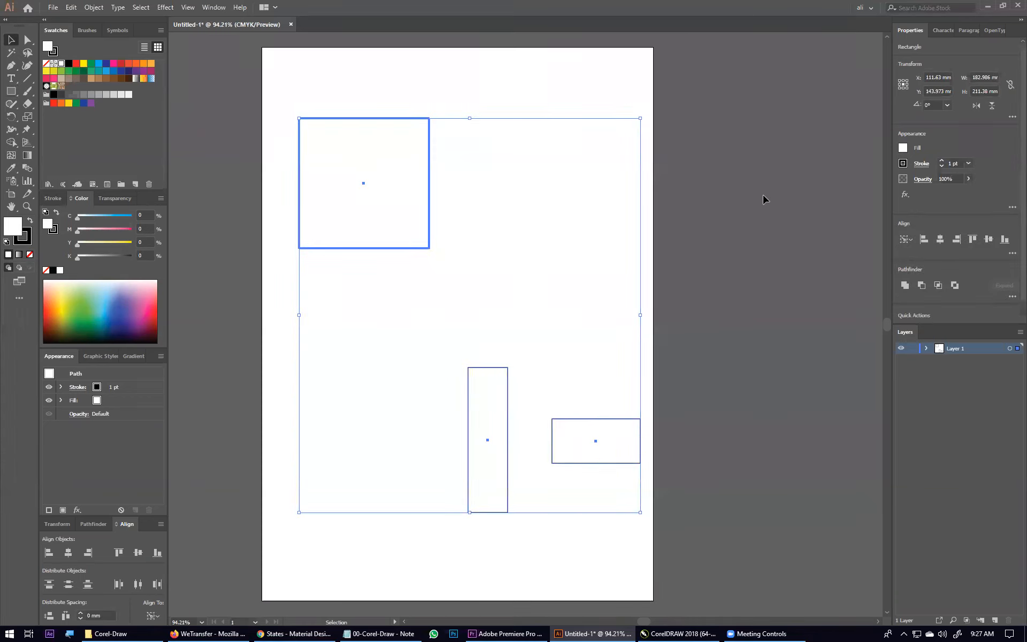
pyautogui.click(924, 240)
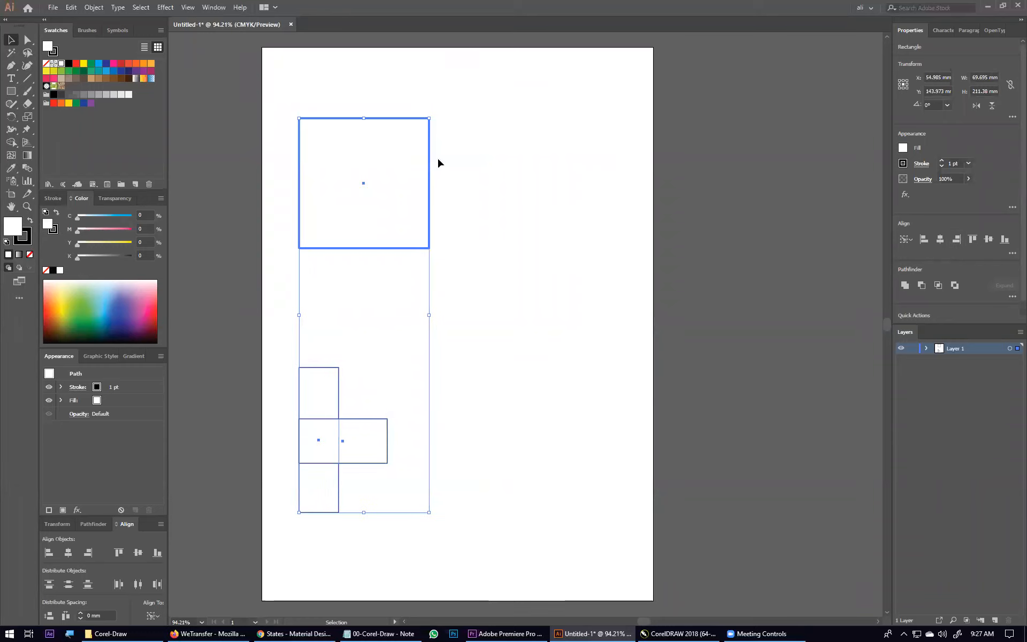
pyautogui.click(941, 239)
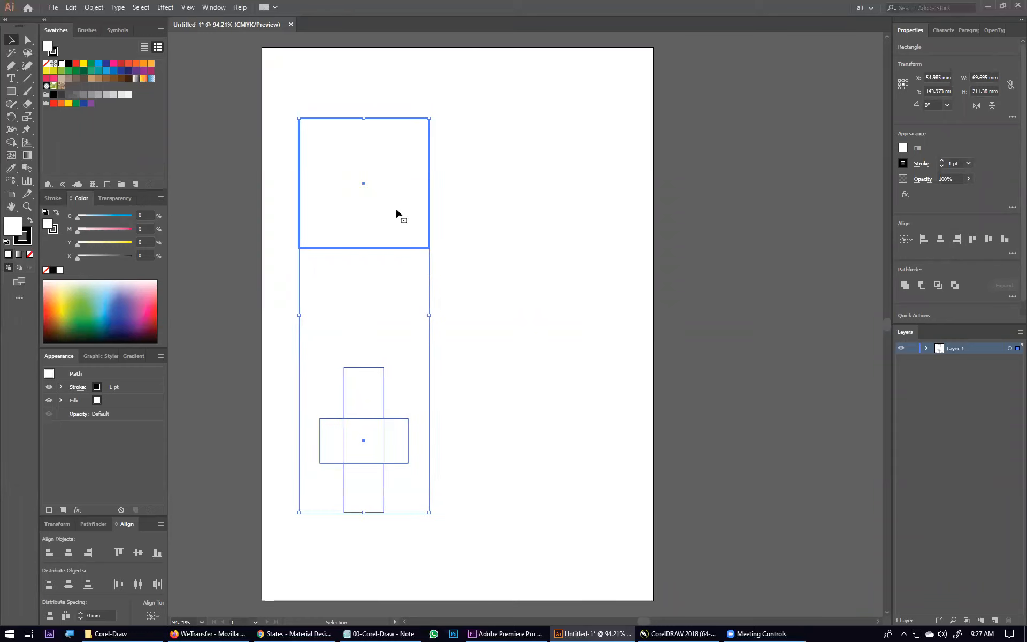
pyautogui.click(989, 239)
pyautogui.click(332, 266)
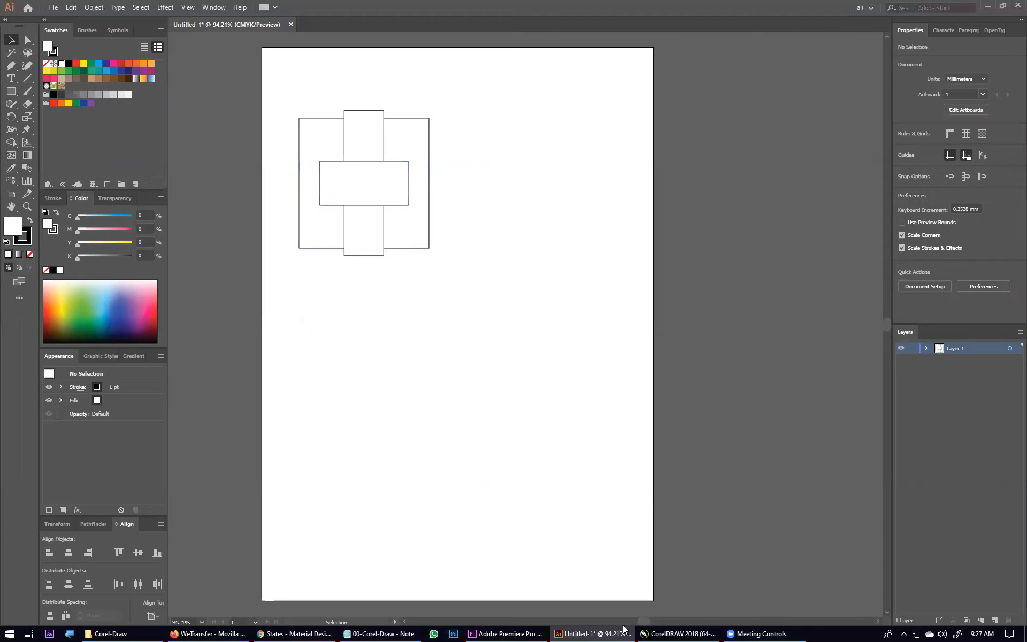
# Switch to CorelDRAW and move the green rectangle to the page's upper right, above the orange one
pyautogui.click(677, 634)
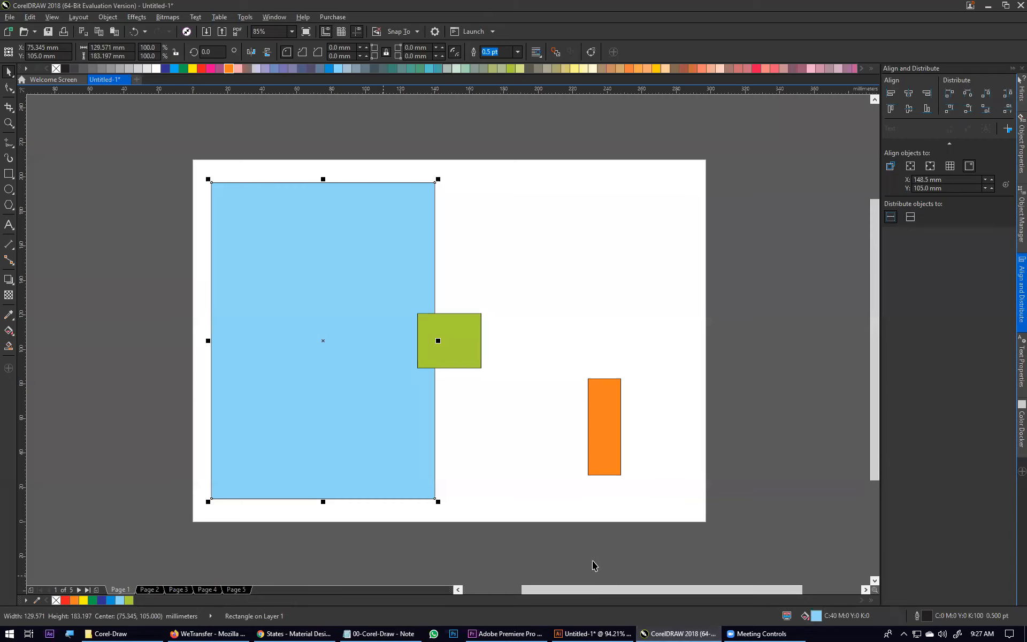
pyautogui.click(582, 543)
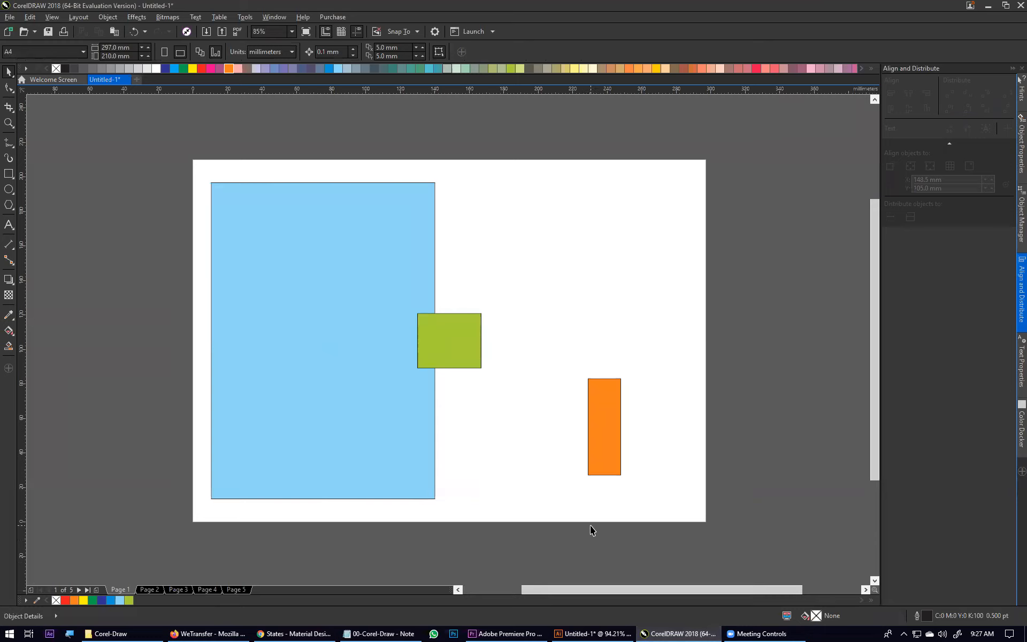
pyautogui.moveTo(467, 351); pyautogui.dragTo(641, 285)
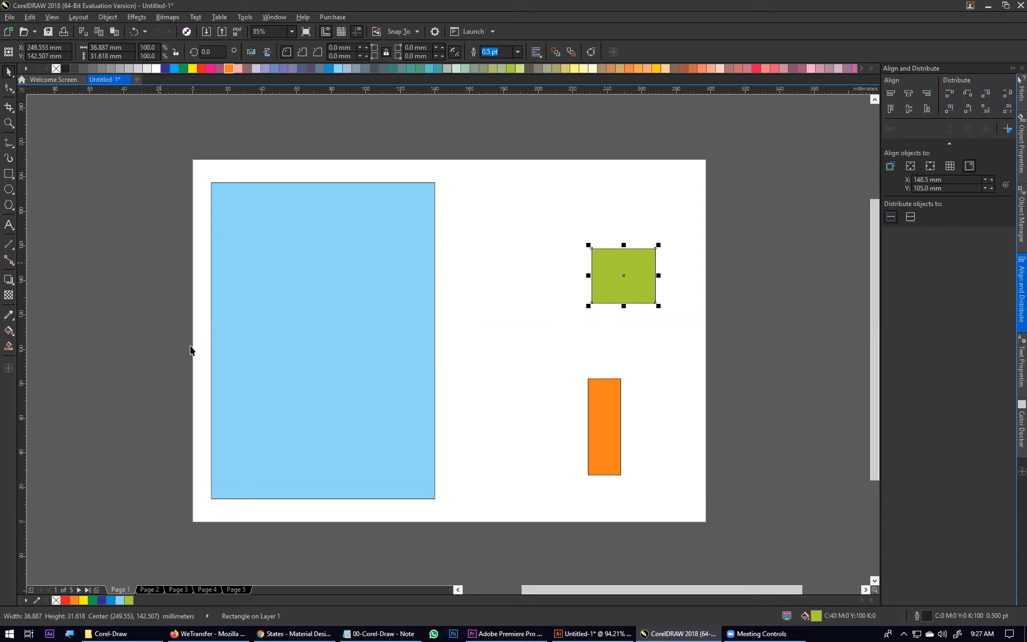
# Switch to the Notepad notes and enter "Last Selected Object = Parent Object" directly above "Page Center = P"
pyautogui.click(366, 634)
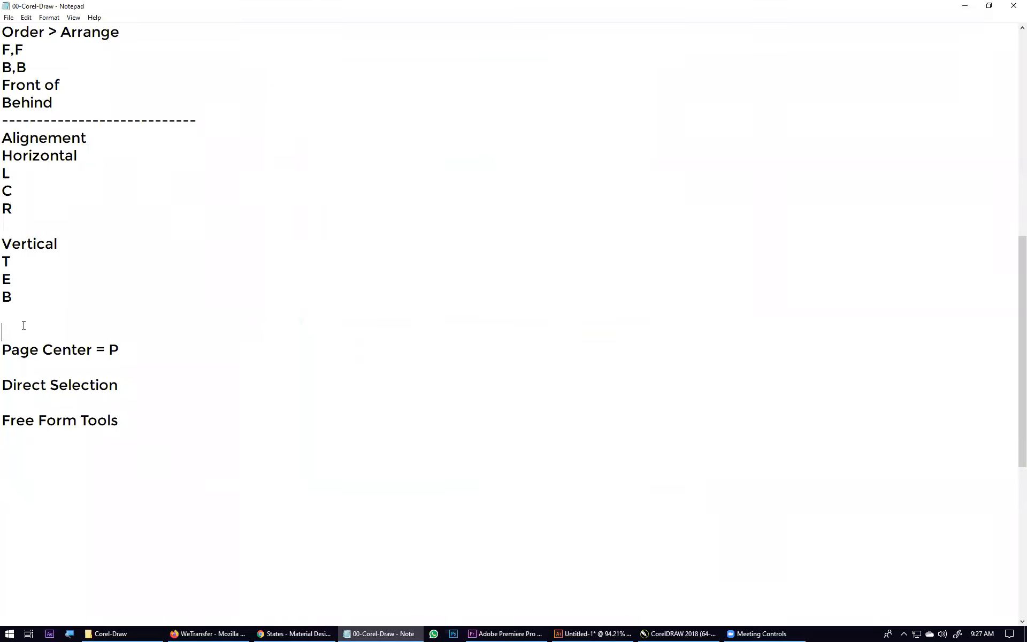
pyautogui.write('Last Selected Object = Parent Object')
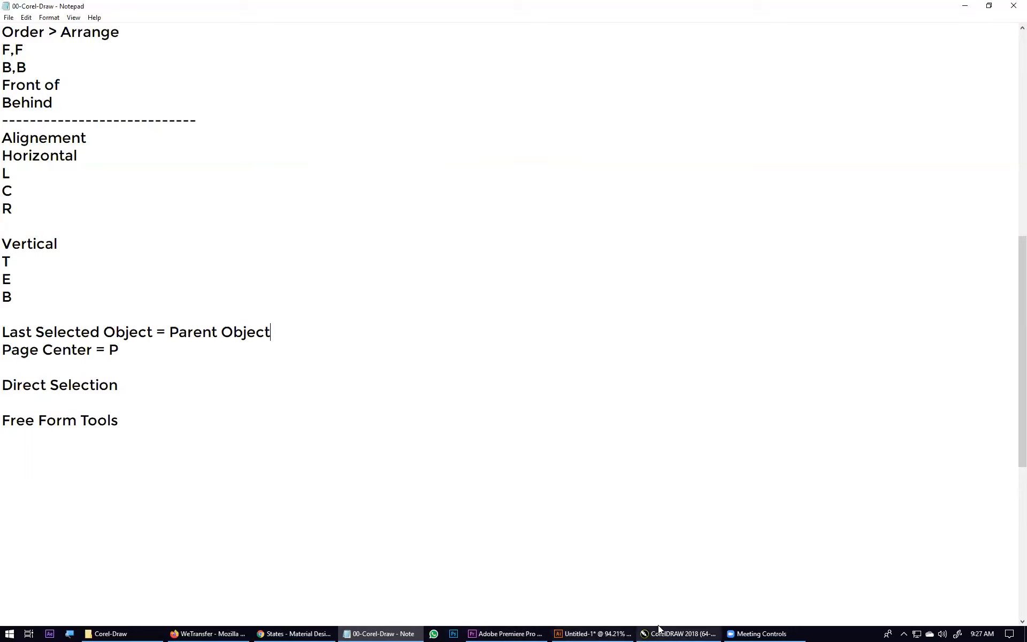
# Switch to CorelDRAW, select the light blue, orange and finally green rectangle, and align them left, then centre them horizontally on the green one
pyautogui.click(678, 633)
pyautogui.click(548, 389)
pyautogui.click(369, 329)
pyautogui.keyDown('shift'); pyautogui.click(600, 417); pyautogui.keyUp('shift')
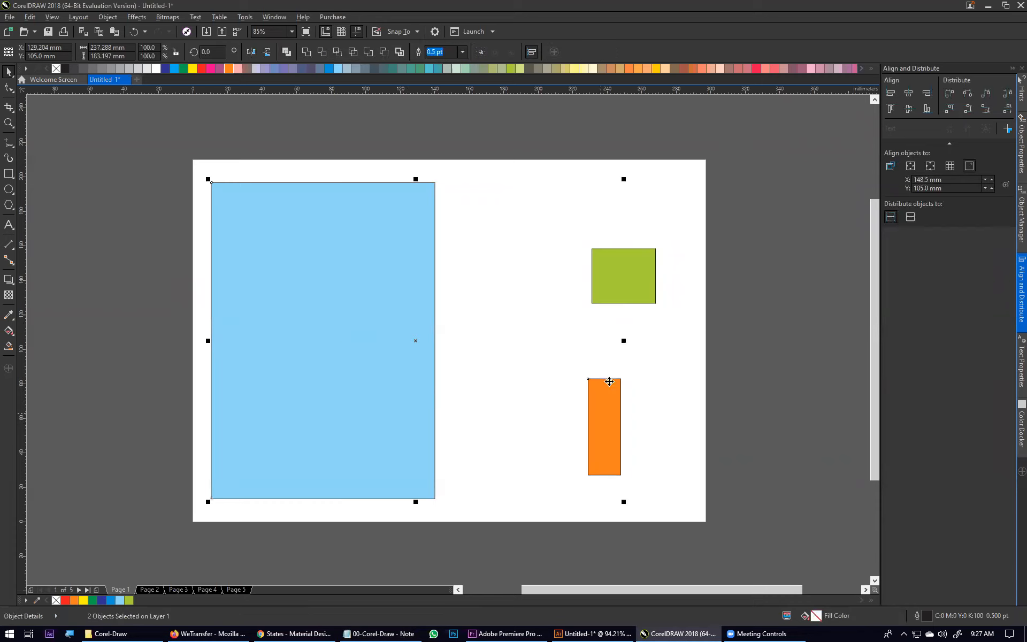
pyautogui.keyDown('shift'); pyautogui.click(613, 272); pyautogui.keyUp('shift')
pyautogui.press('l')
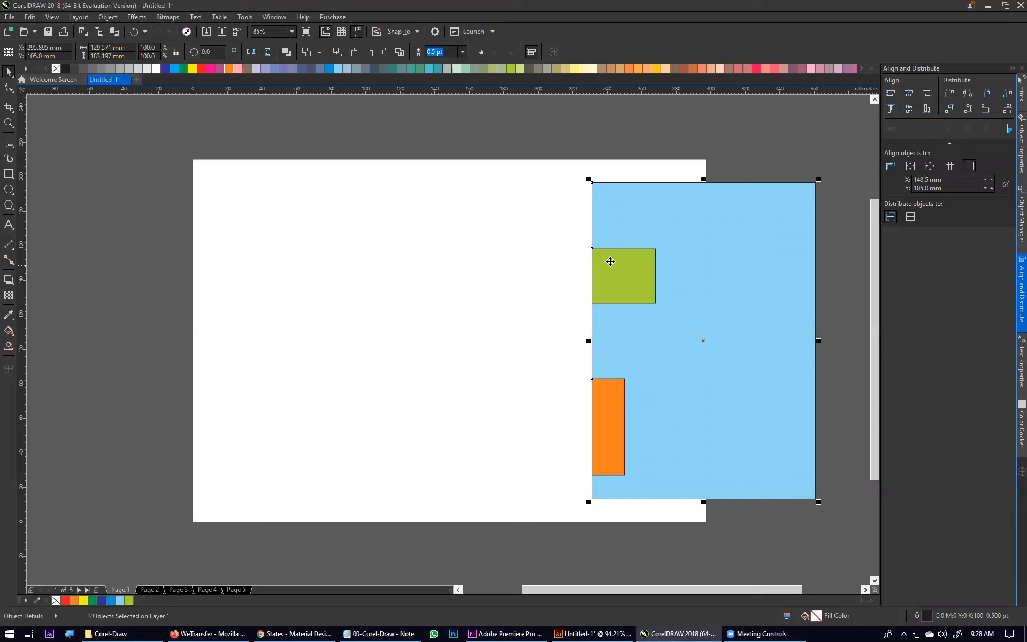
pyautogui.press('c')
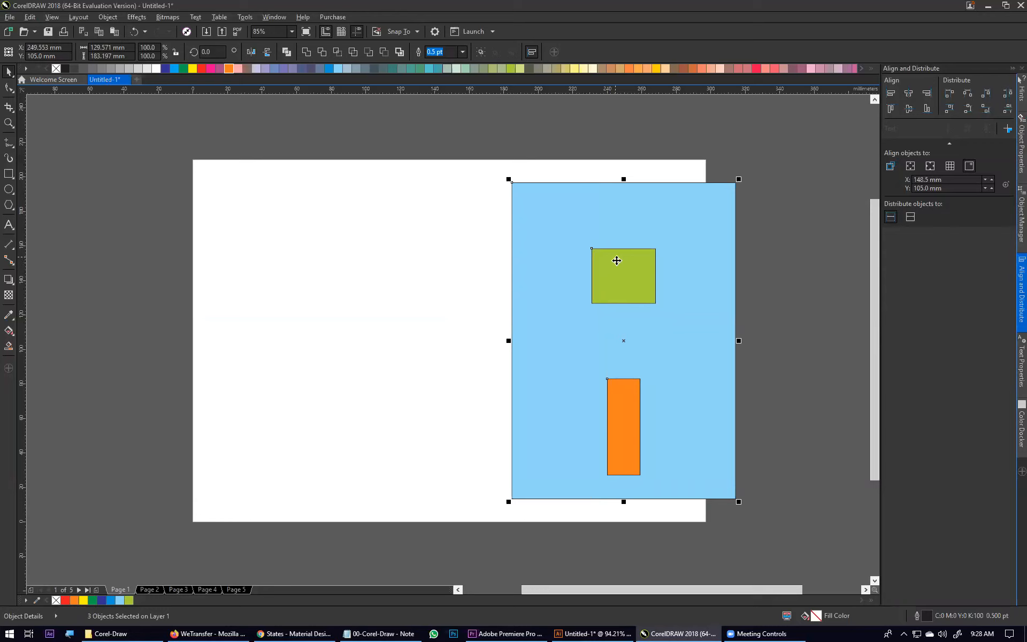
# Align the three selected rectangles to the green one by right, top, vertical centre and bottom, then centre them on it both ways
pyautogui.press('r')
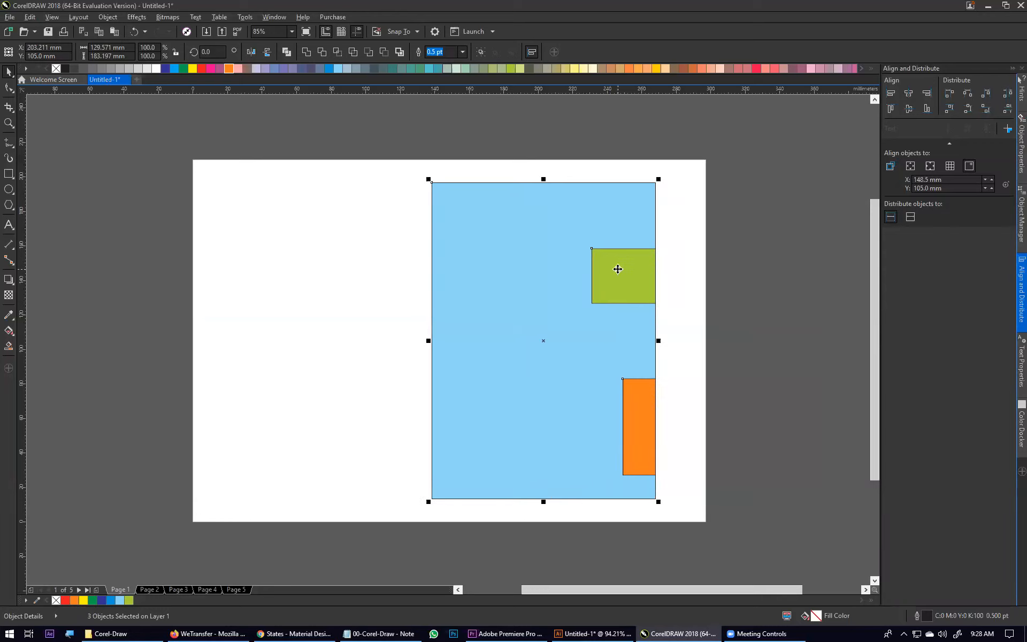
pyautogui.press('t')
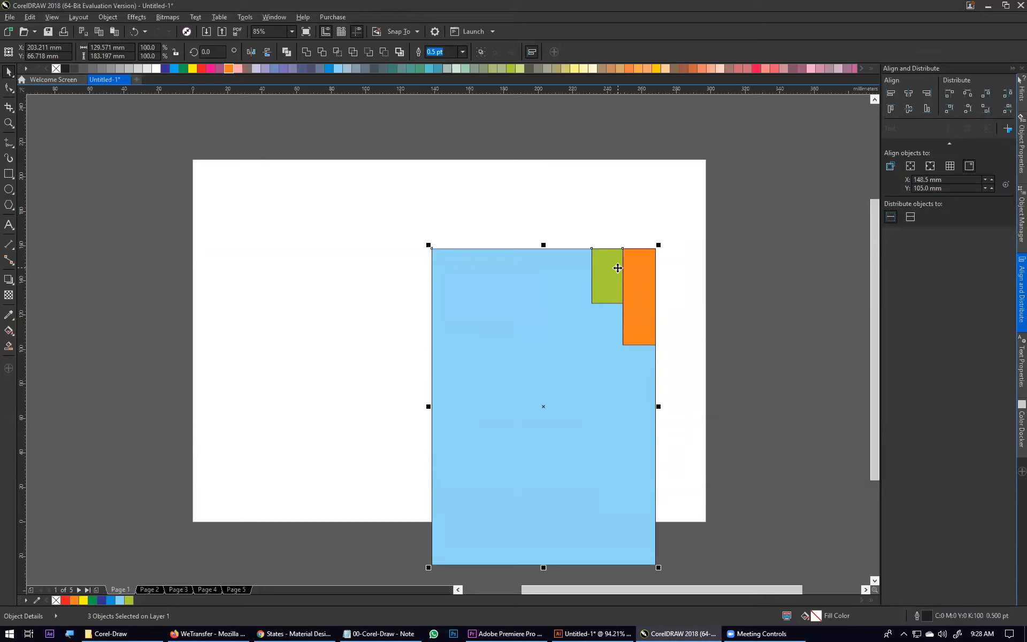
pyautogui.press('e')
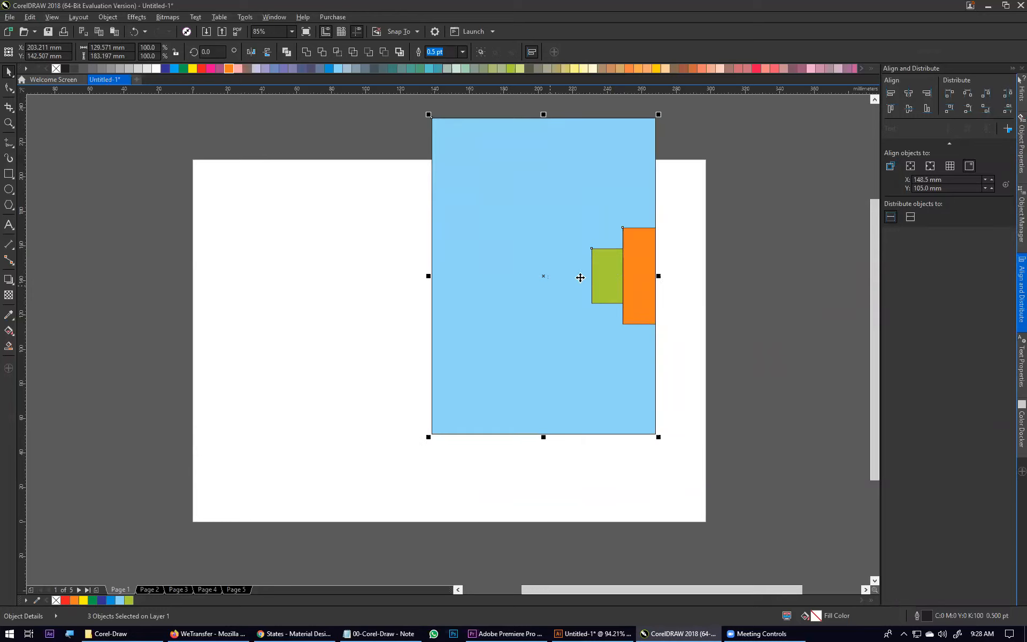
pyautogui.press('b')
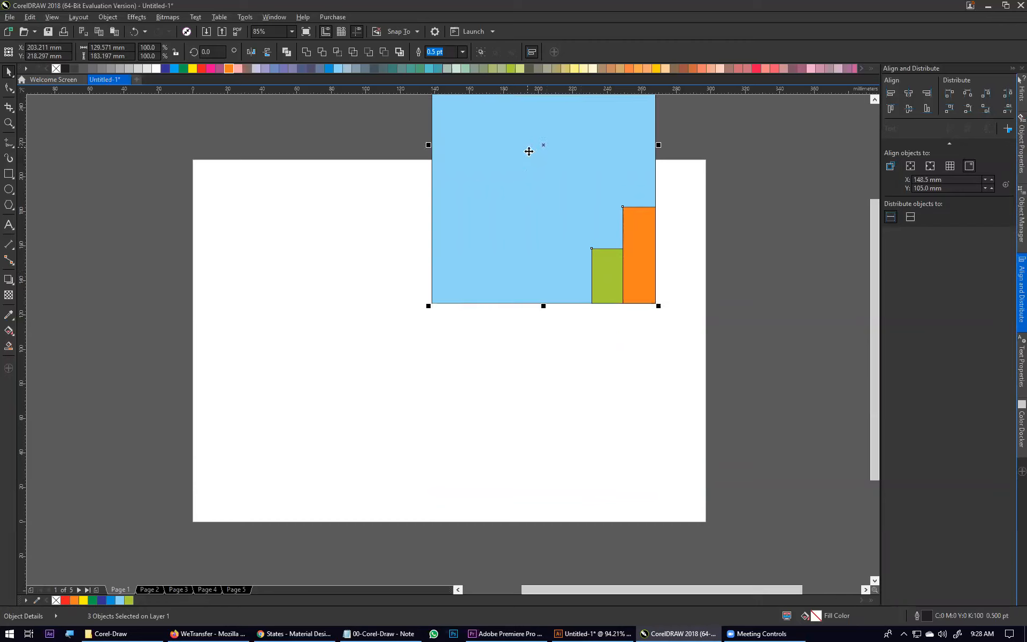
pyautogui.press('c')
pyautogui.press('e')
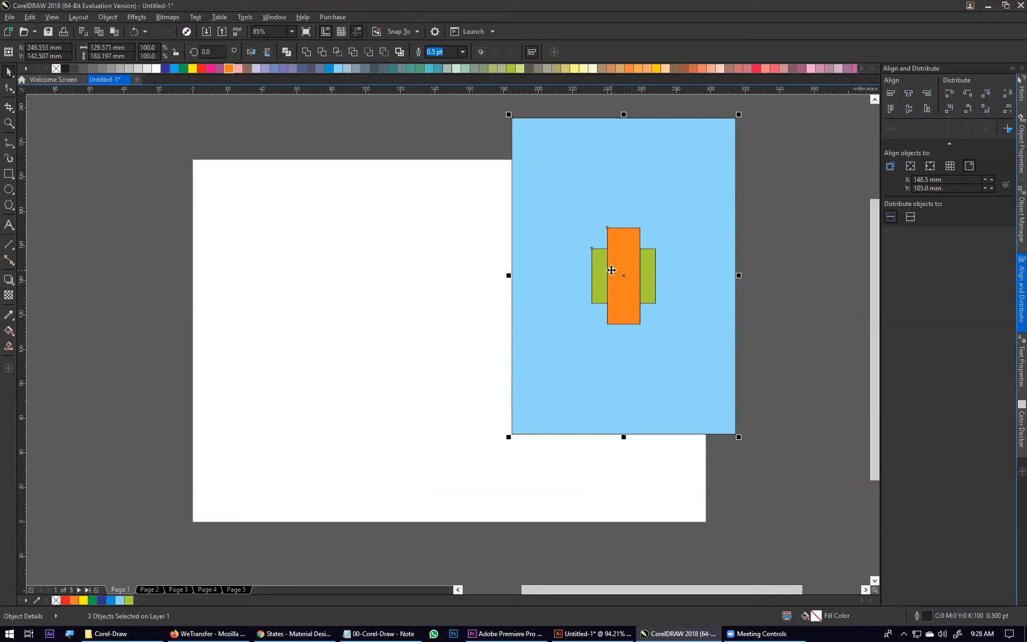
# Move all three rectangles to the page's left half and stretch the light blue one to the full page height, about 210 mm
pyautogui.moveTo(664, 377); pyautogui.dragTo(349, 450)
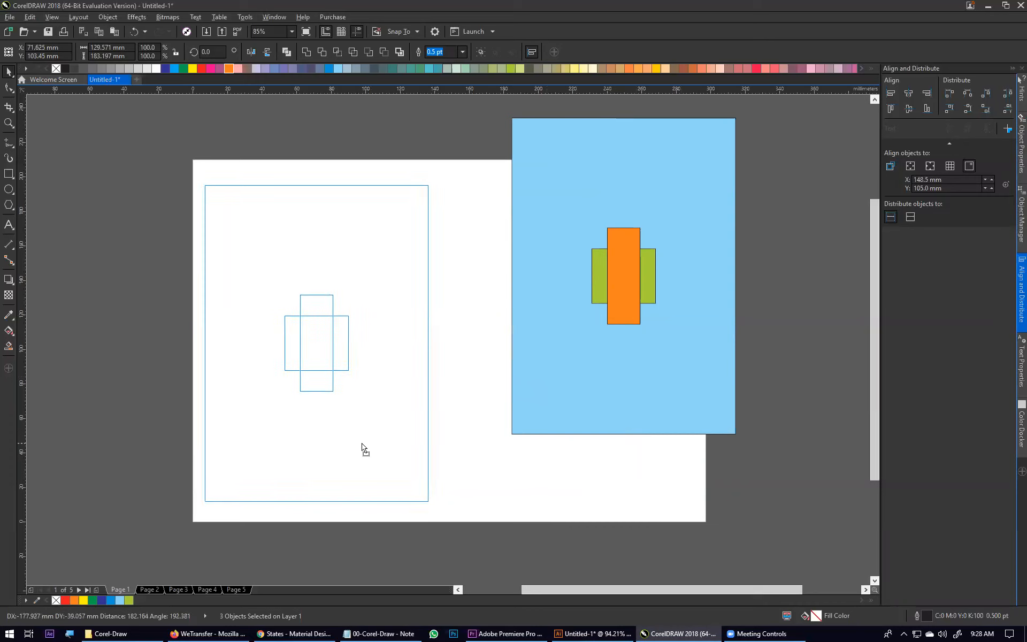
pyautogui.click(269, 218)
pyautogui.moveTo(317, 182); pyautogui.dragTo(319, 155)
pyautogui.moveTo(317, 501); pyautogui.dragTo(319, 523)
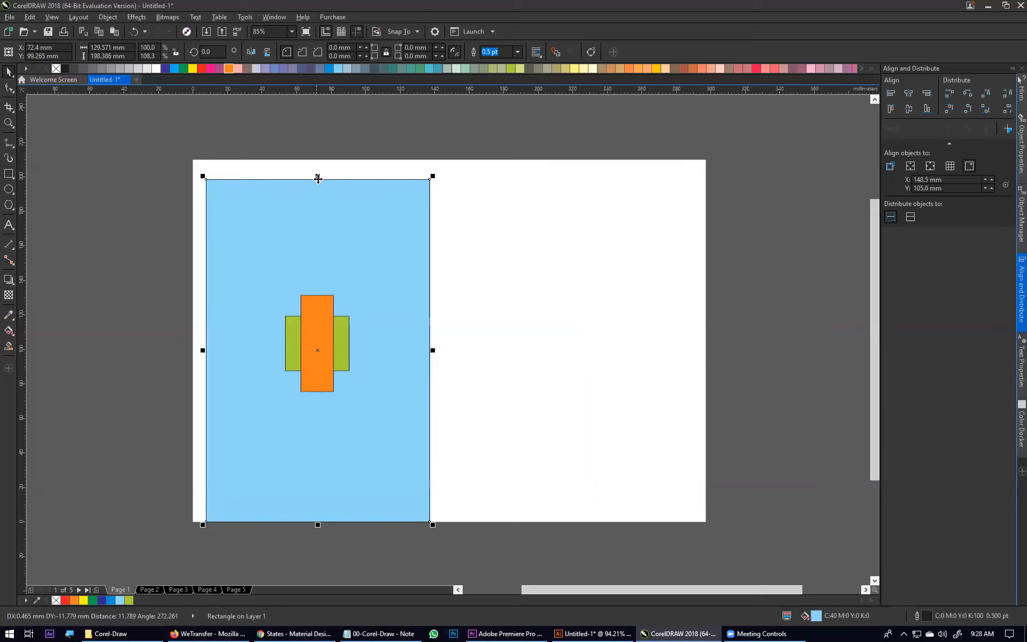
pyautogui.moveTo(317, 179); pyautogui.dragTo(319, 159)
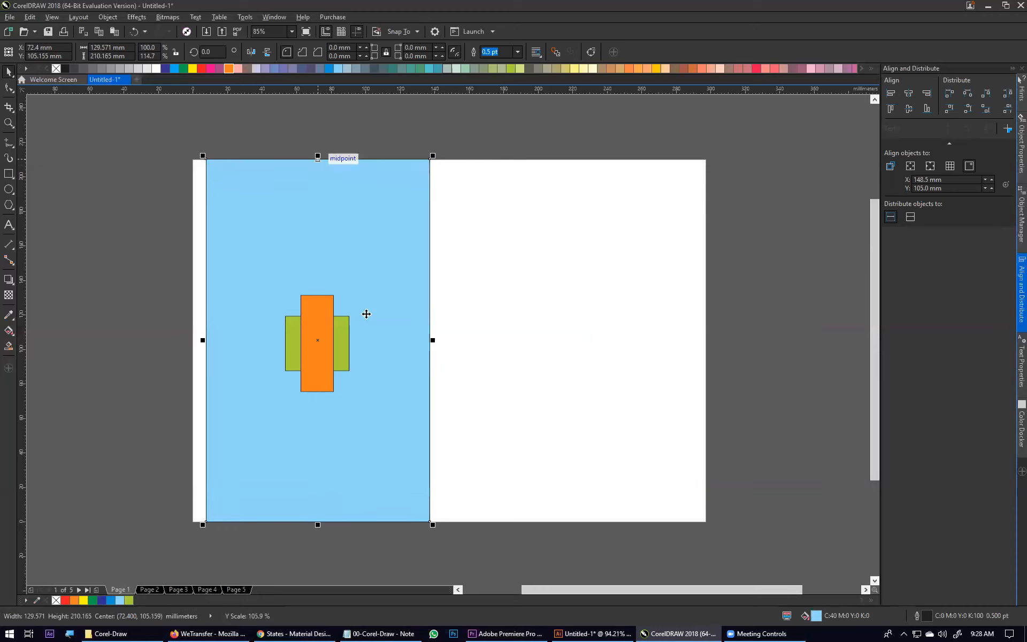
pyautogui.press('Escape')
# Select the orange and green rectangles, then the light blue one last, and align them to its left edge
pyautogui.moveTo(520, 261); pyautogui.dragTo(278, 403)
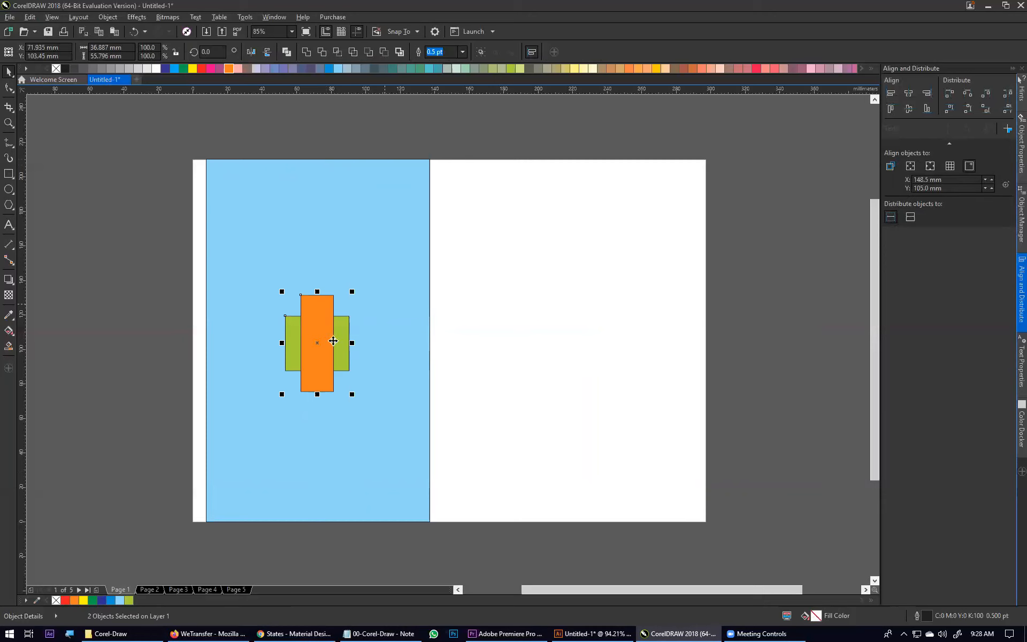
pyautogui.keyDown('shift'); pyautogui.click(363, 257); pyautogui.keyUp('shift')
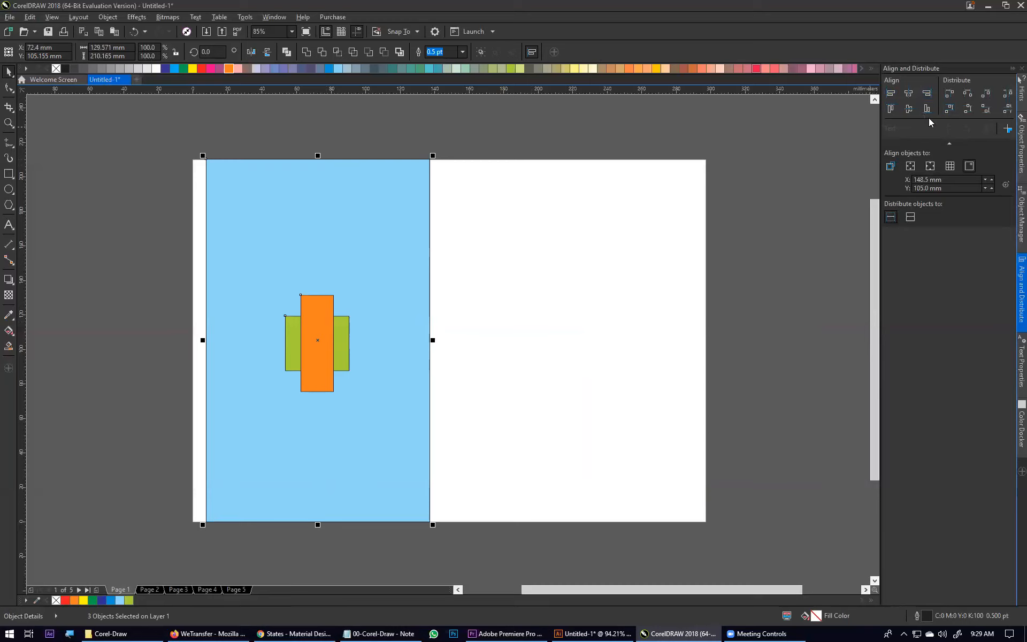
pyautogui.click(892, 93)
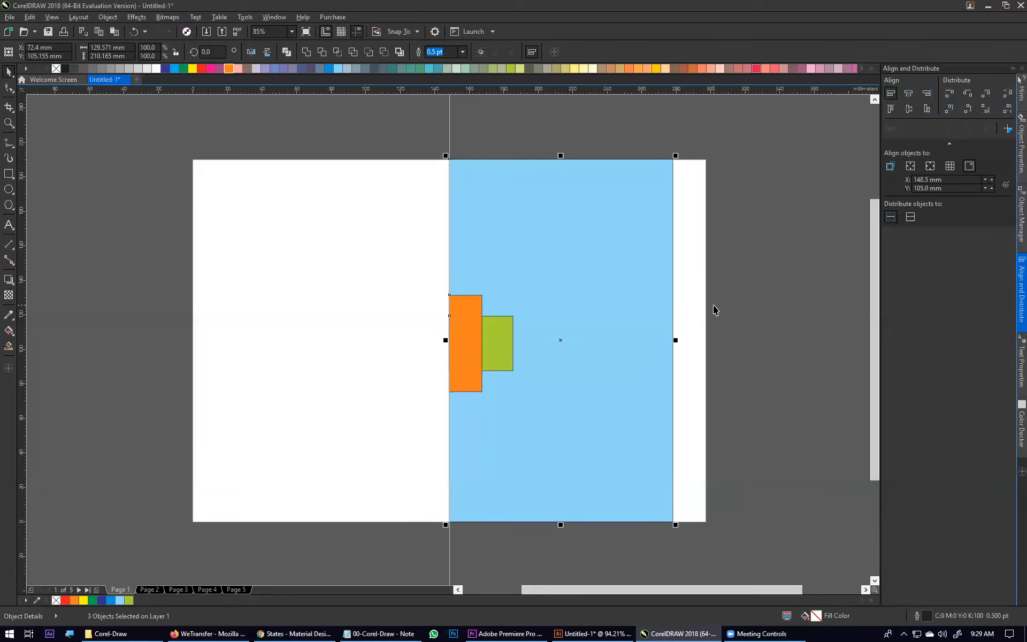
pyautogui.hotkey('ctrl', 'z')
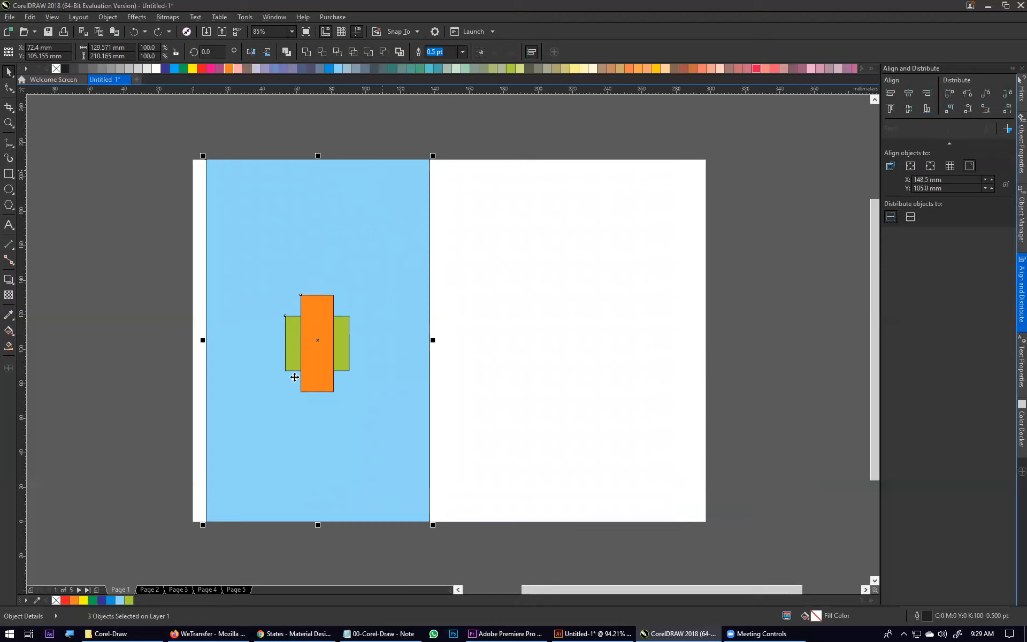
pyautogui.hotkey('ctrl', 'shift', 'z')
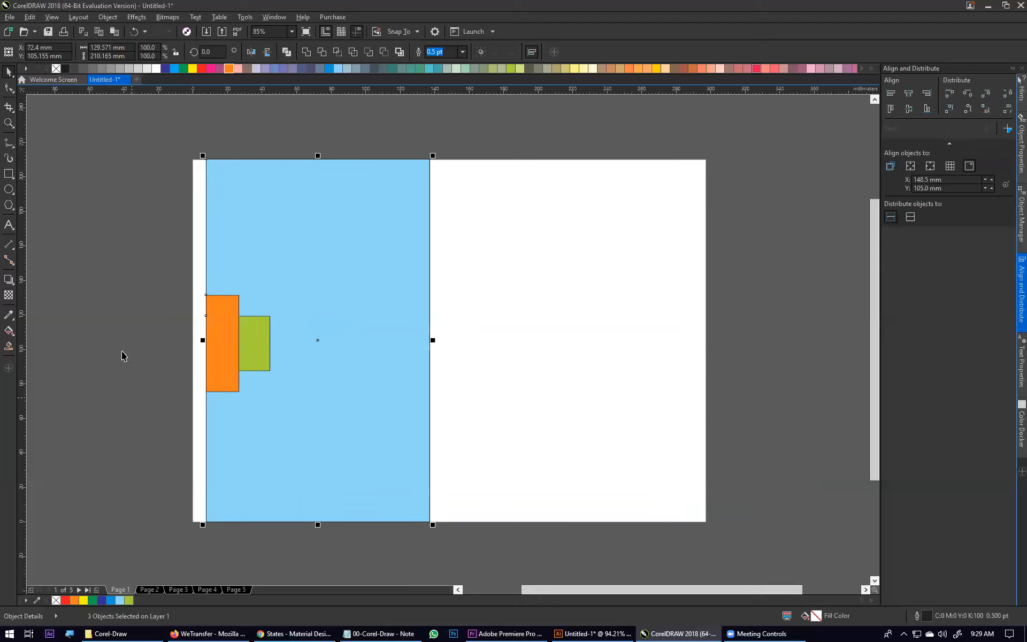
# Stretch the orange rectangle up and down to the full page height and deselect it
pyautogui.click(558, 275)
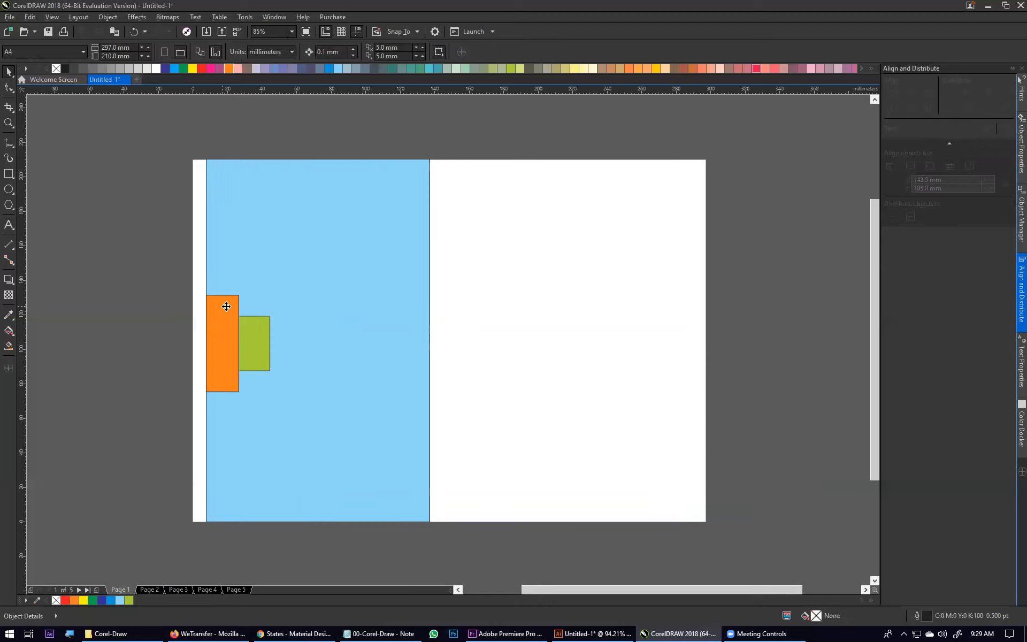
pyautogui.click(226, 307)
pyautogui.moveTo(222, 292); pyautogui.dragTo(224, 157)
pyautogui.moveTo(222, 495); pyautogui.dragTo(223, 522)
pyautogui.press('Escape')
# Move the green rectangle clear of the orange band and narrow the light blue rectangle from its right side to about 65 mm wide
pyautogui.click(263, 367)
pyautogui.moveTo(256, 351); pyautogui.dragTo(415, 348)
pyautogui.click(579, 503)
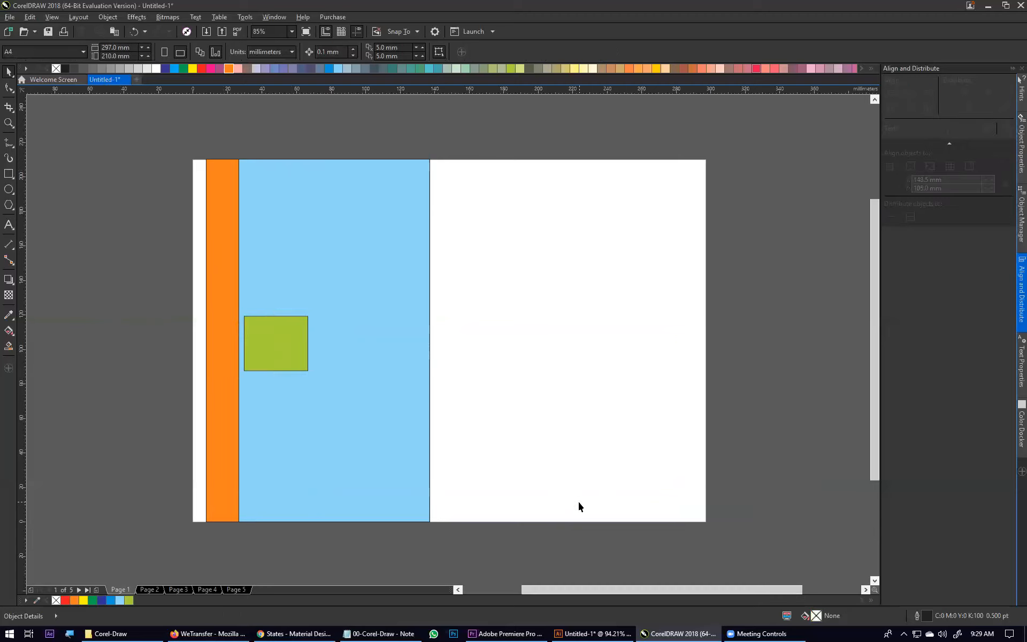
pyautogui.click(426, 342)
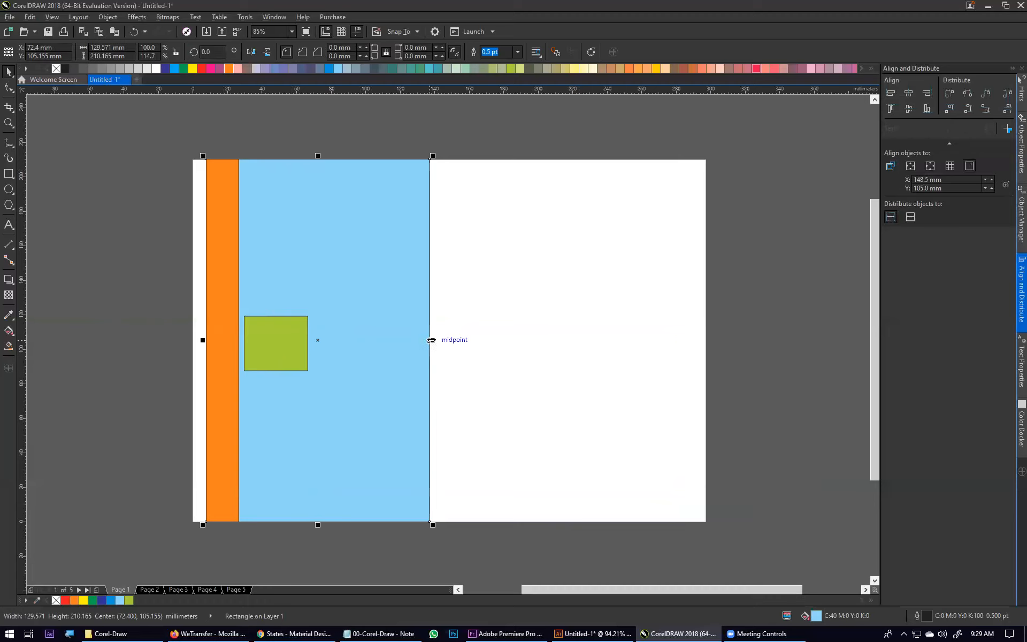
pyautogui.moveTo(425, 341); pyautogui.dragTo(317, 341)
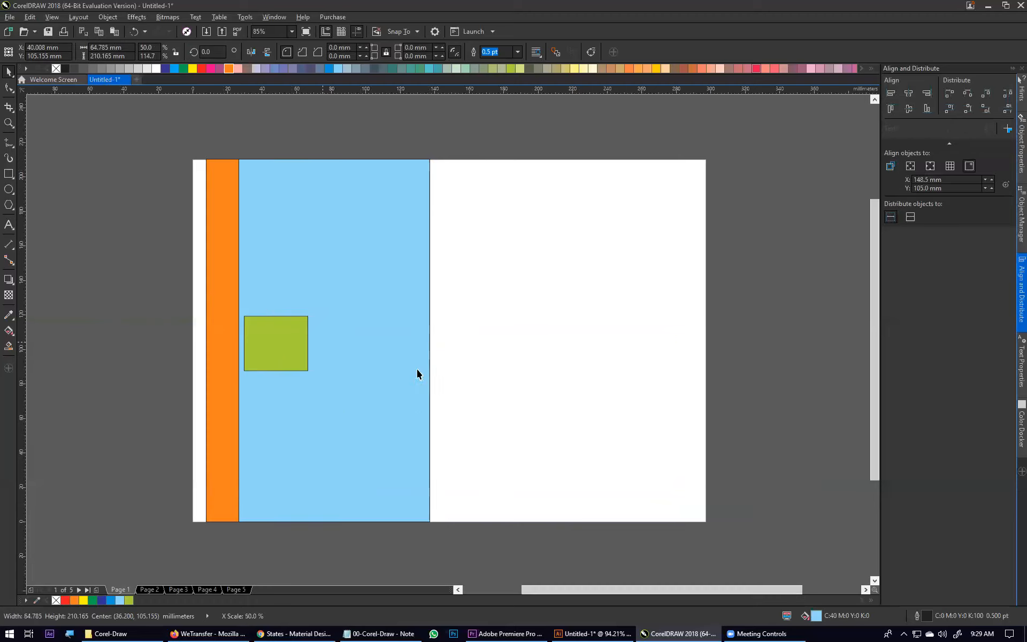
# Duplicate the three rectangles horizontally, mirror the copy left to right, and place it near the page's right edge
pyautogui.moveTo(395, 294); pyautogui.dragTo(442, 351)
pyautogui.rightClick(442, 351)
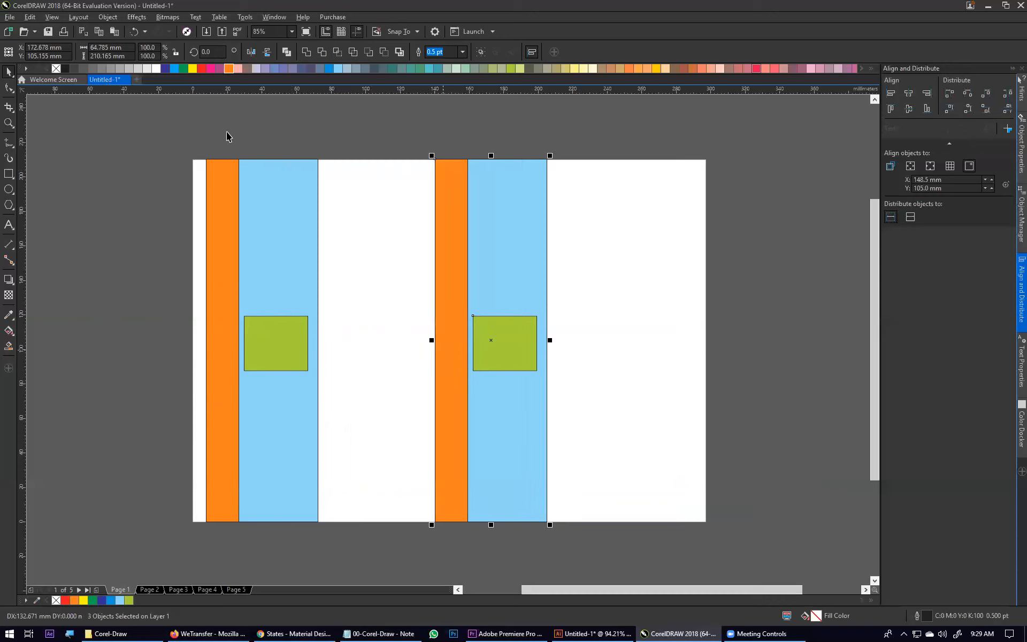
pyautogui.click(251, 51)
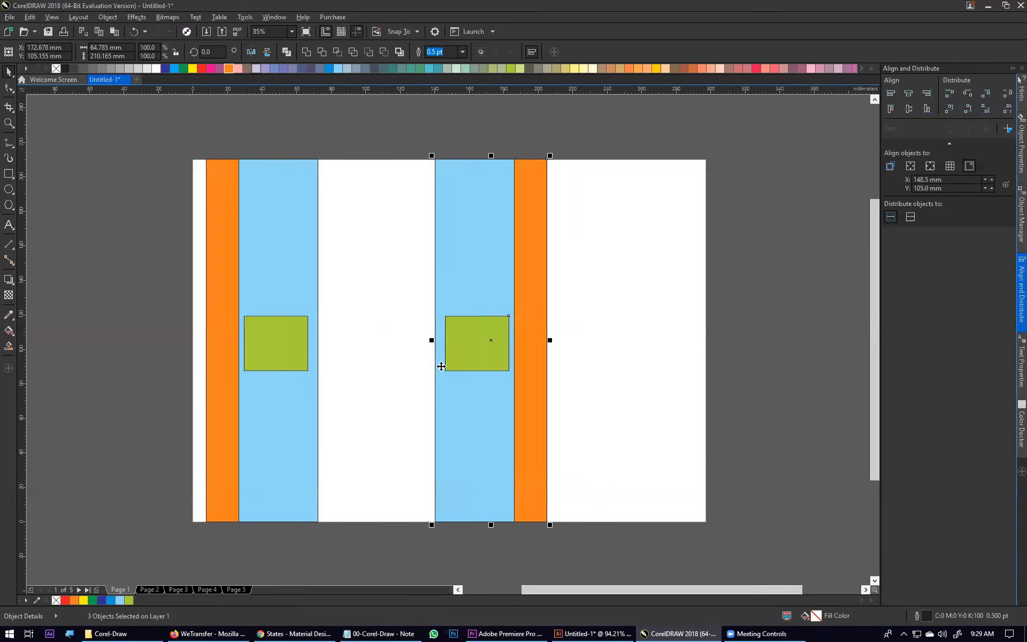
pyautogui.moveTo(472, 418); pyautogui.dragTo(610, 419)
pyautogui.click(779, 395)
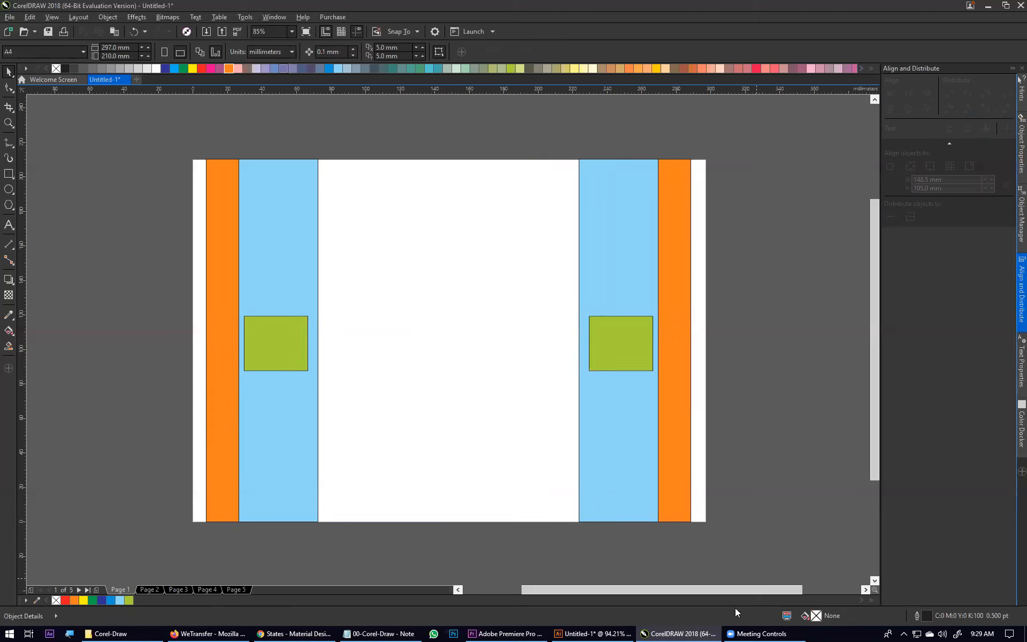
# Remove the outlines from all six rectangles on the page and deselect them
pyautogui.moveTo(771, 130); pyautogui.dragTo(160, 538)
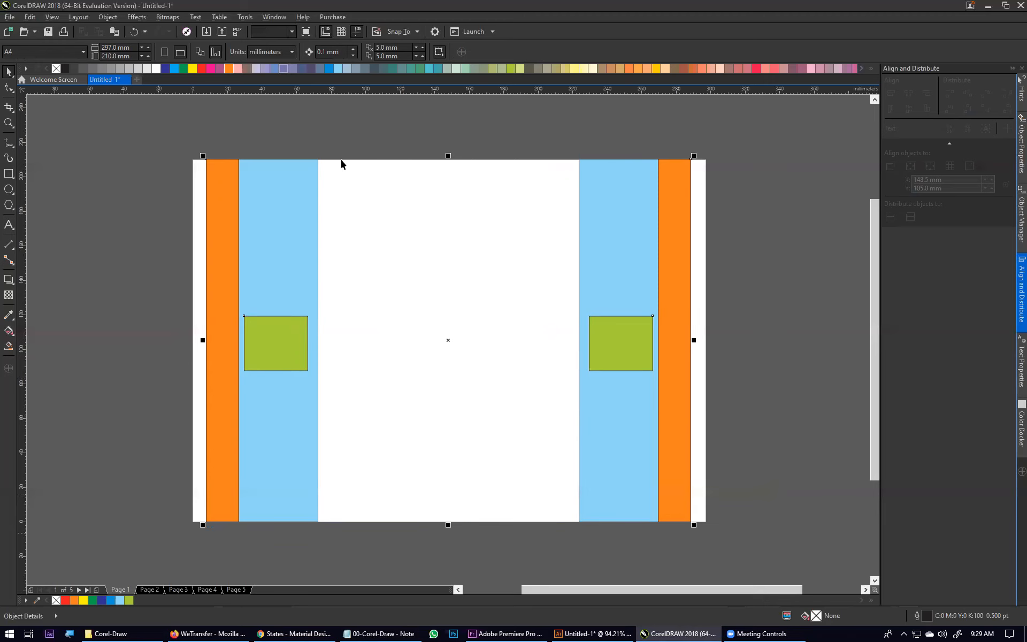
pyautogui.rightClick(56, 70)
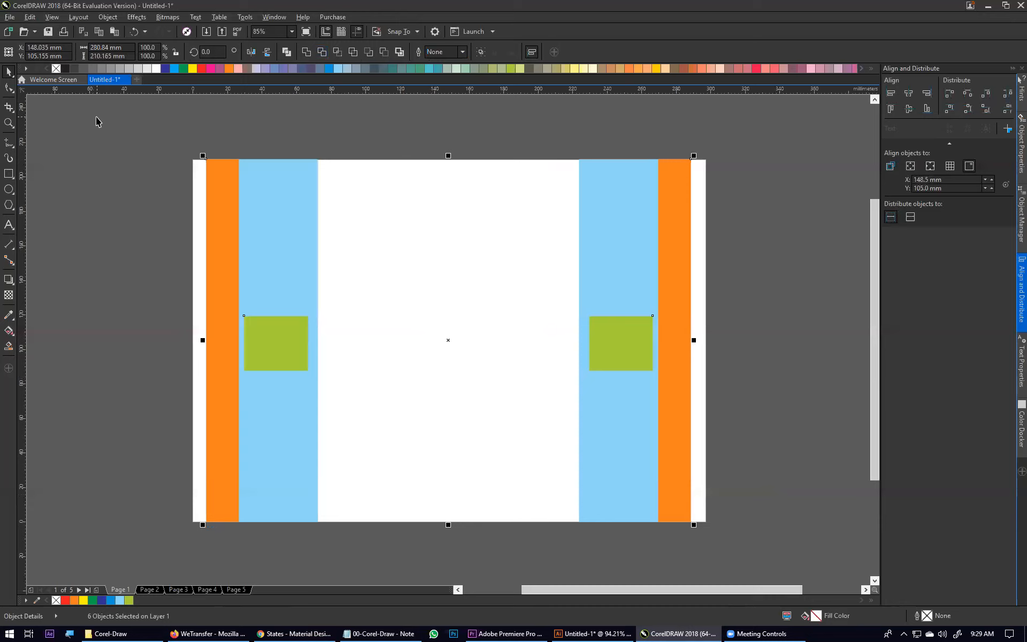
pyautogui.click(96, 122)
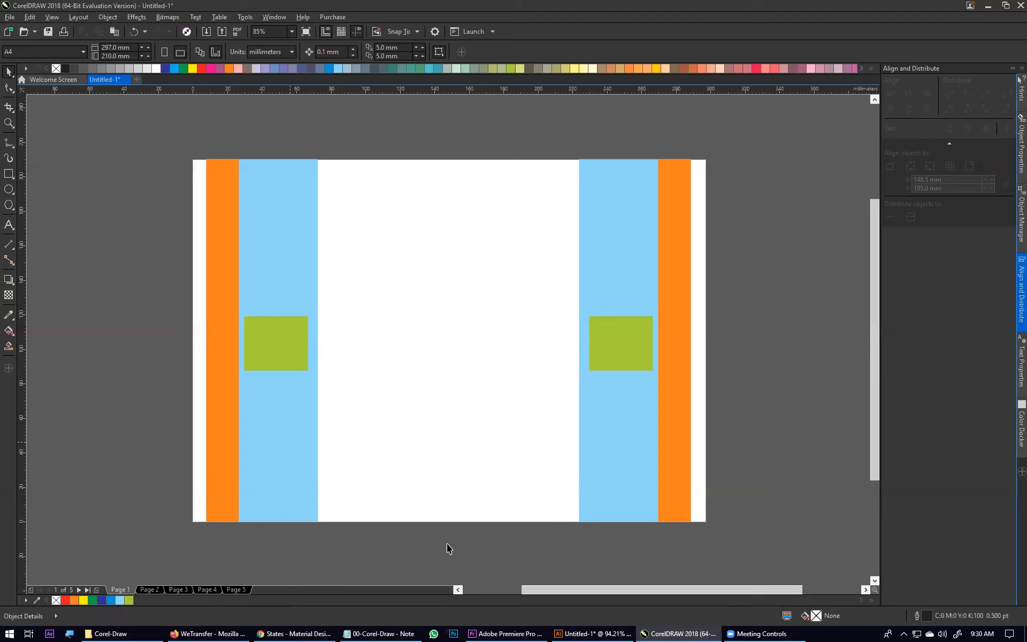
# Switch to the Notepad notes and add four blank lines between "Direct Selection" and "Free Form Tools"
pyautogui.click(381, 634)
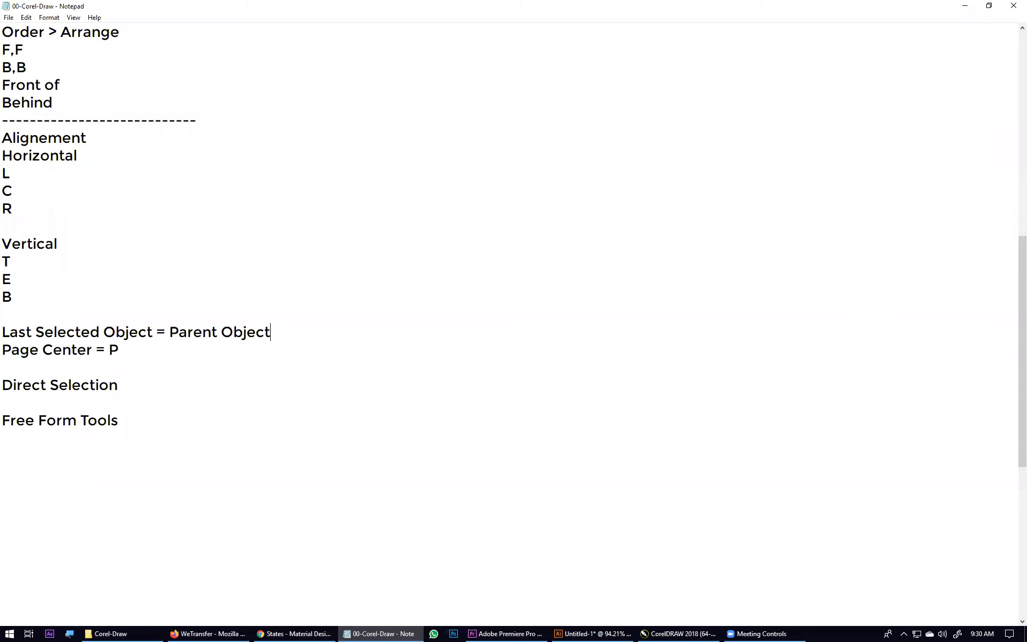
pyautogui.hotkey('alt', 'Tab')
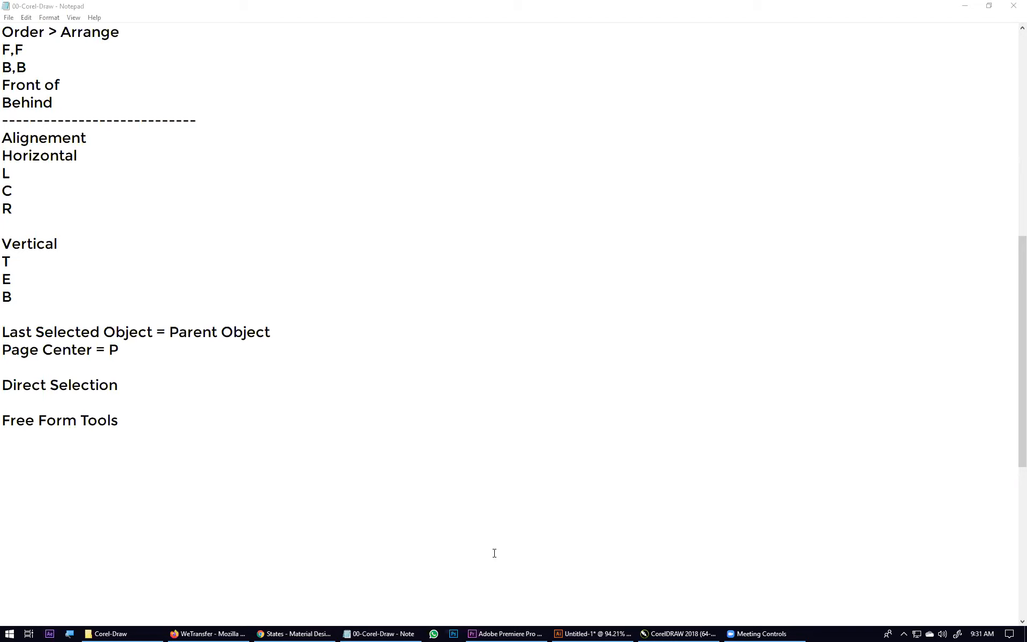
pyautogui.click(82, 410)
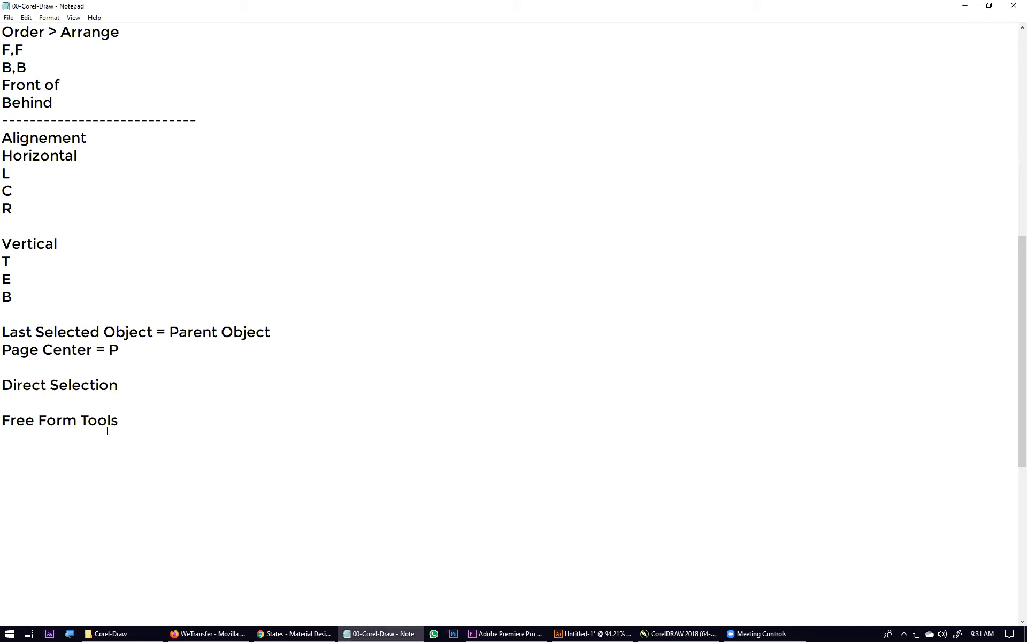
pyautogui.press('Return')
pyautogui.press('Return')
pyautogui.press('Return')
pyautogui.press('Return')
pyautogui.press('Up')
pyautogui.press('Up')
pyautogui.press('Up')
pyautogui.press('Up')
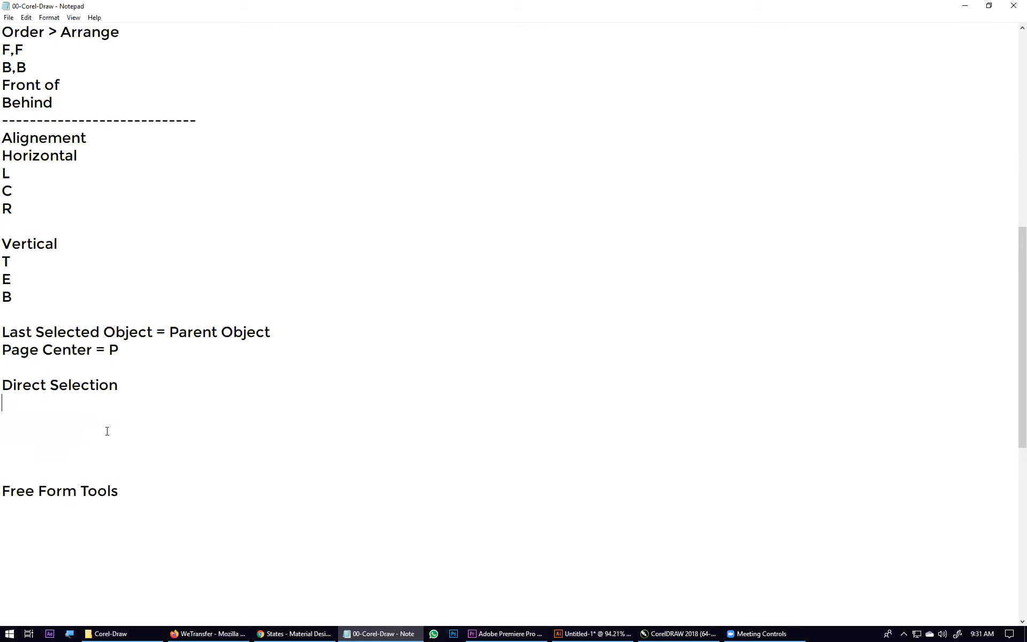
# Insert a dashed separator line directly above "Direct Selection" in the notes
pyautogui.press('Up')
pyautogui.press('Return')
pyautogui.press('Up')
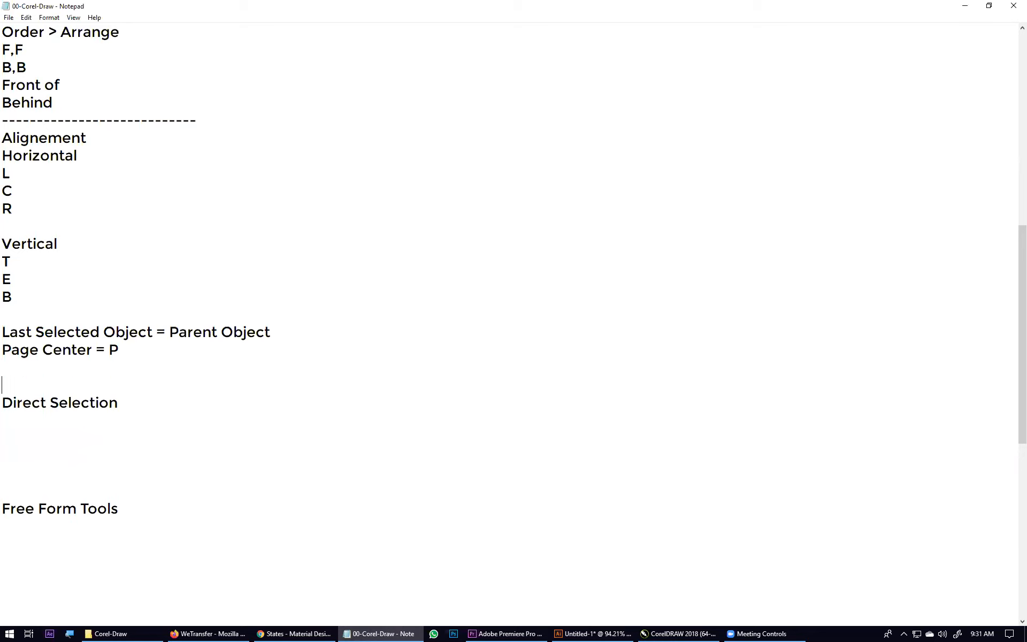
pyautogui.write('-----------------------------')
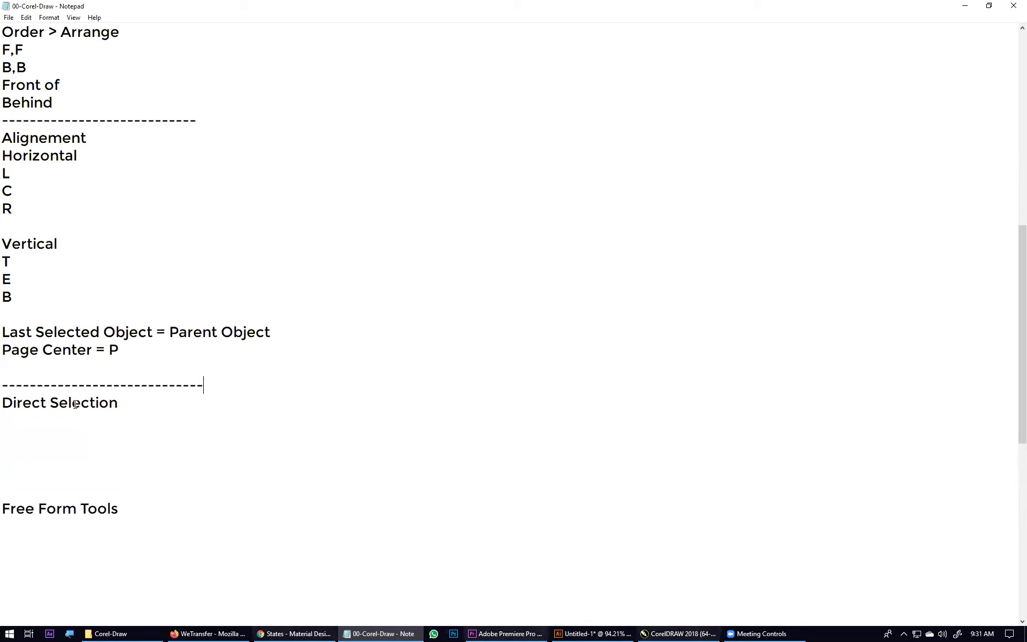
# Switch to CorelDRAW and place a copy of the left green rectangle in the blank upper middle of the page
pyautogui.click(701, 632)
pyautogui.moveTo(270, 348); pyautogui.dragTo(444, 278)
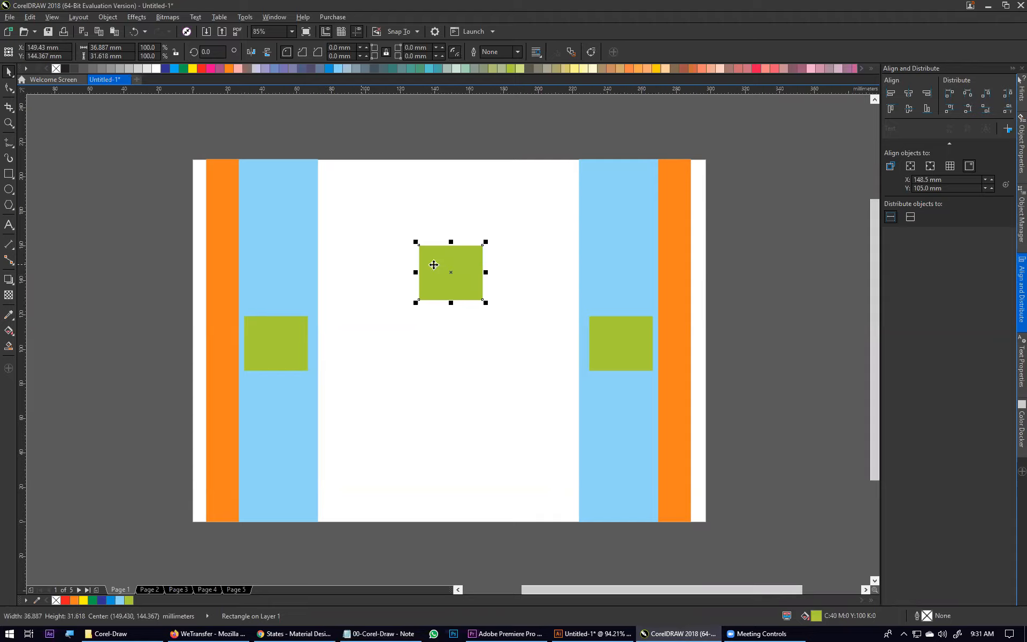
pyautogui.scroll(3, 434, 265)
pyautogui.moveTo(510, 259); pyautogui.dragTo(408, 250)
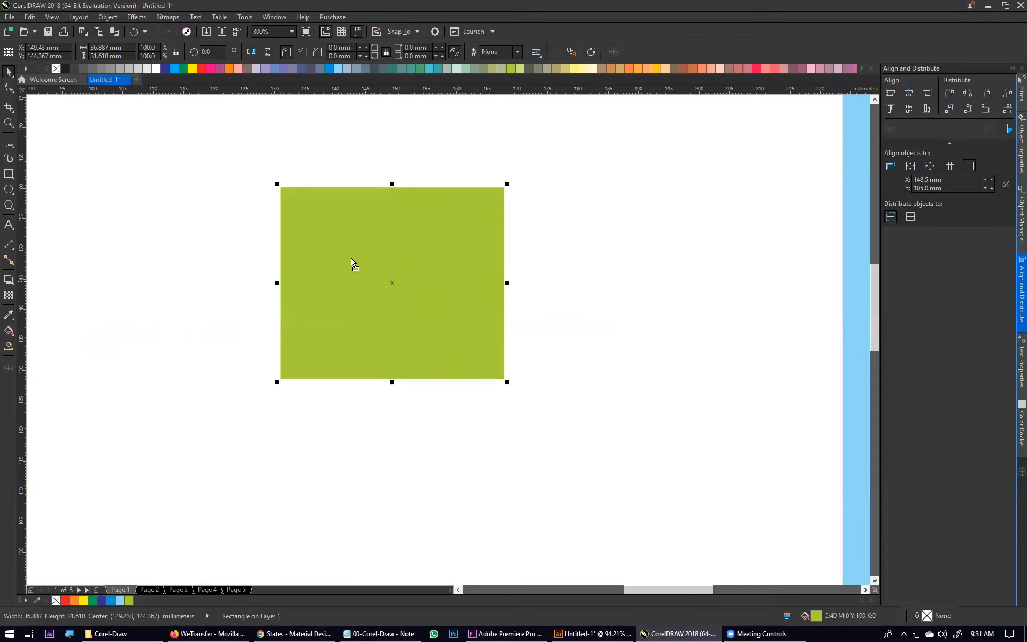
# Switch to Illustrator and move the small horizontal rectangle off the stacked shapes to the empty area below and right of them
pyautogui.click(593, 634)
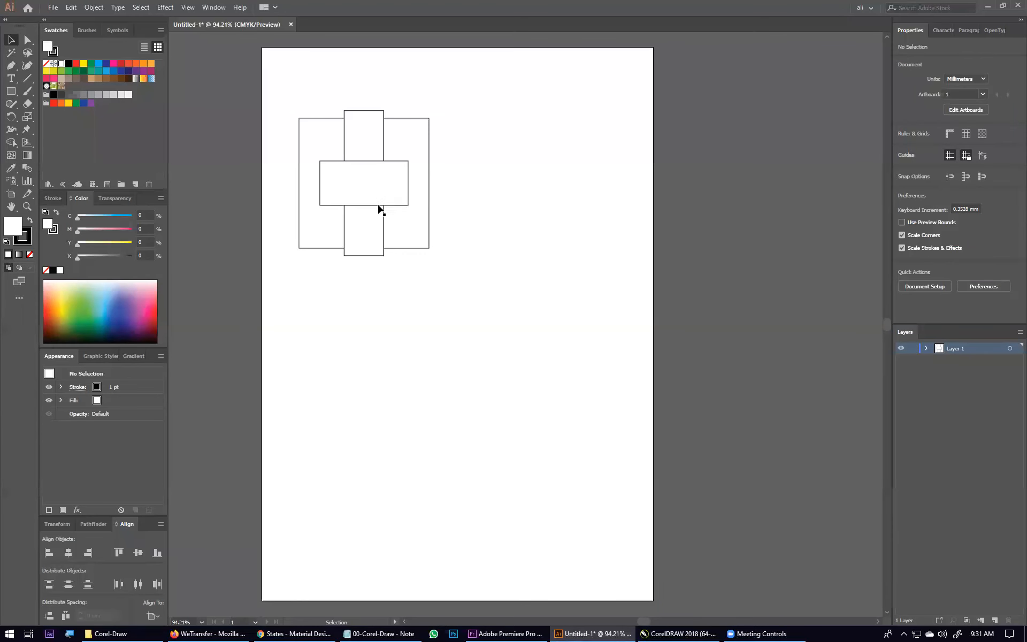
pyautogui.moveTo(379, 200); pyautogui.dragTo(465, 332)
pyautogui.scroll(2, 465, 331)
pyautogui.scroll(-3, 465, 315)
pyautogui.scroll(4, 465, 315)
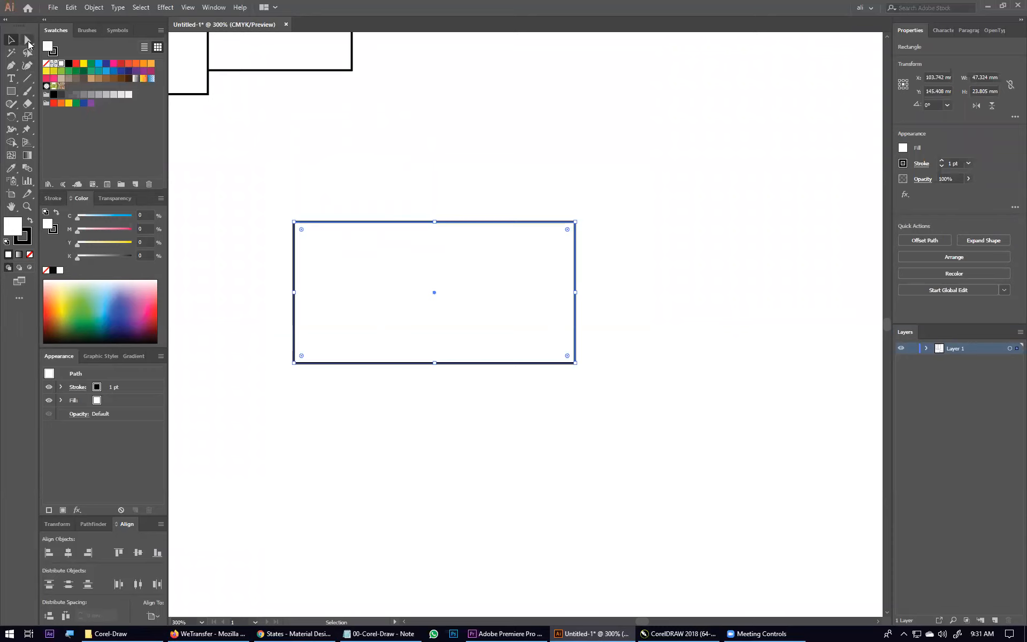
# Select only the upper right anchor point of the horizontal rectangle with the Direct Selection tool
pyautogui.click(30, 44)
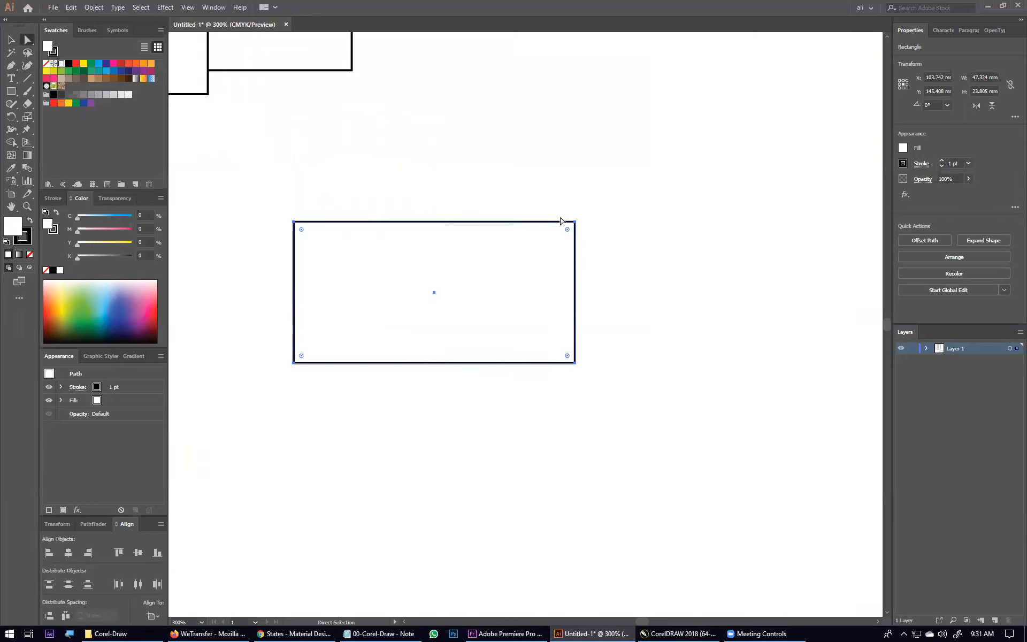
pyautogui.moveTo(556, 207); pyautogui.dragTo(591, 240)
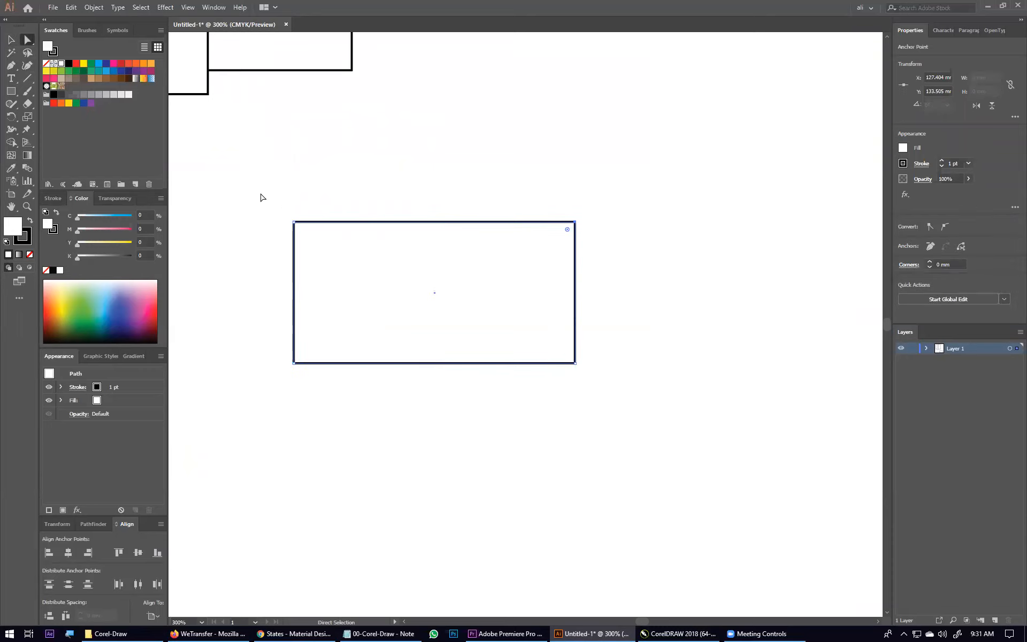
# Switch to the notes and add a "Shapes" heading with two empty dash bullets below the "Direct Selection" line
pyautogui.click(383, 633)
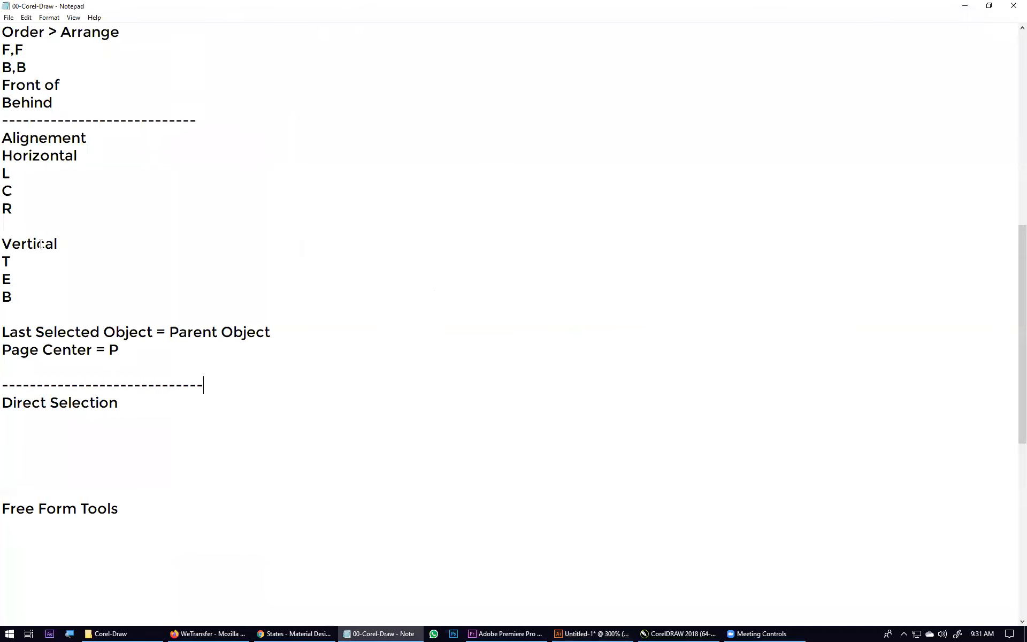
pyautogui.scroll(10, 92, 358)
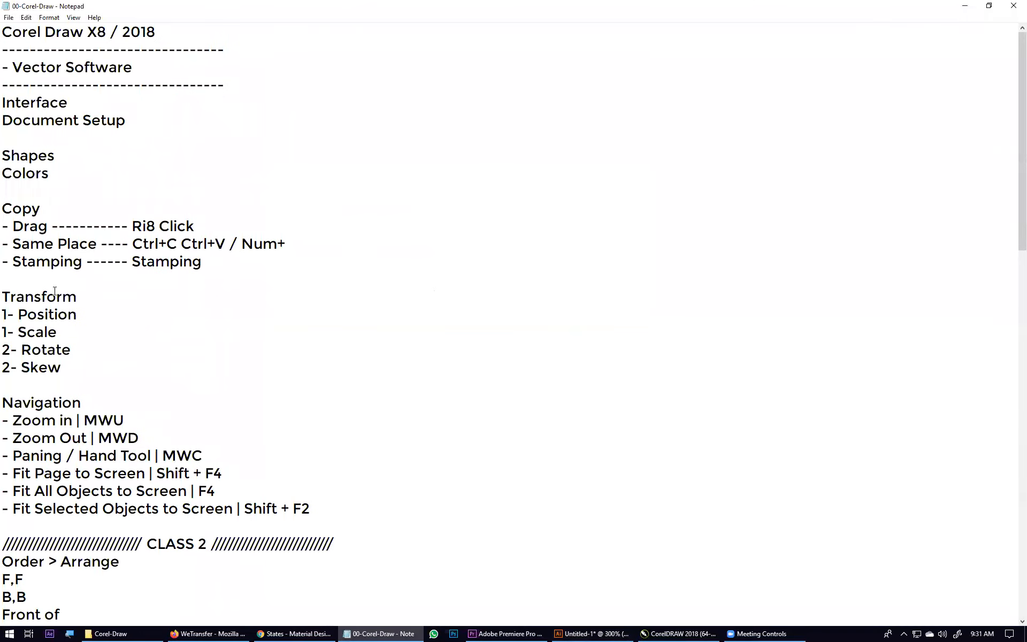
pyautogui.scroll(-8, 55, 291)
pyautogui.scroll(-8, 47, 225)
pyautogui.click(39, 105)
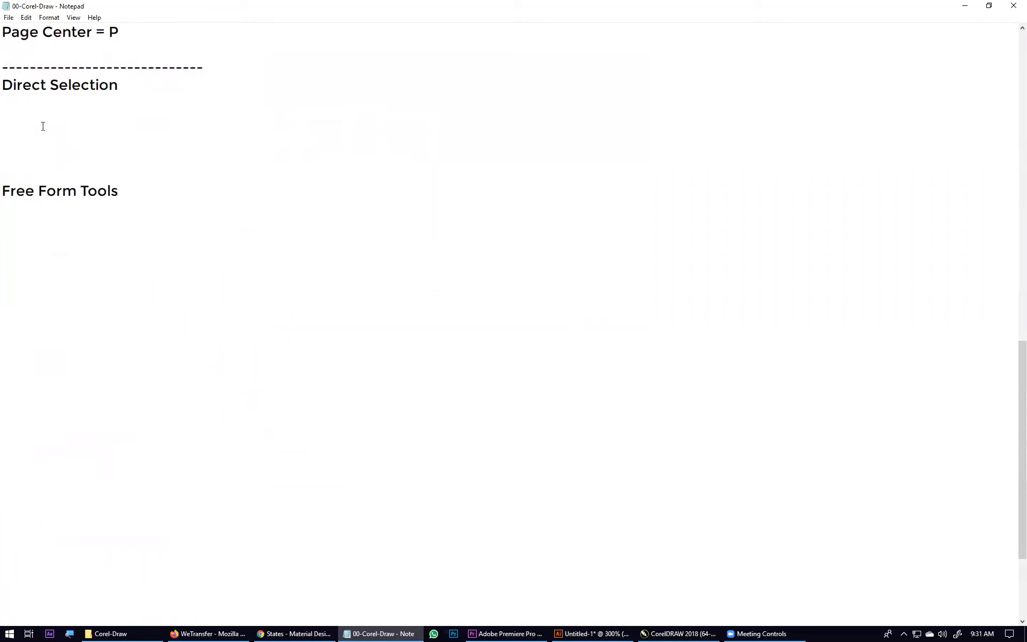
pyautogui.write('Shapes')
pyautogui.press('Return')
pyautogui.write('-')
pyautogui.press('Return')
pyautogui.write('-')
pyautogui.press('Up')
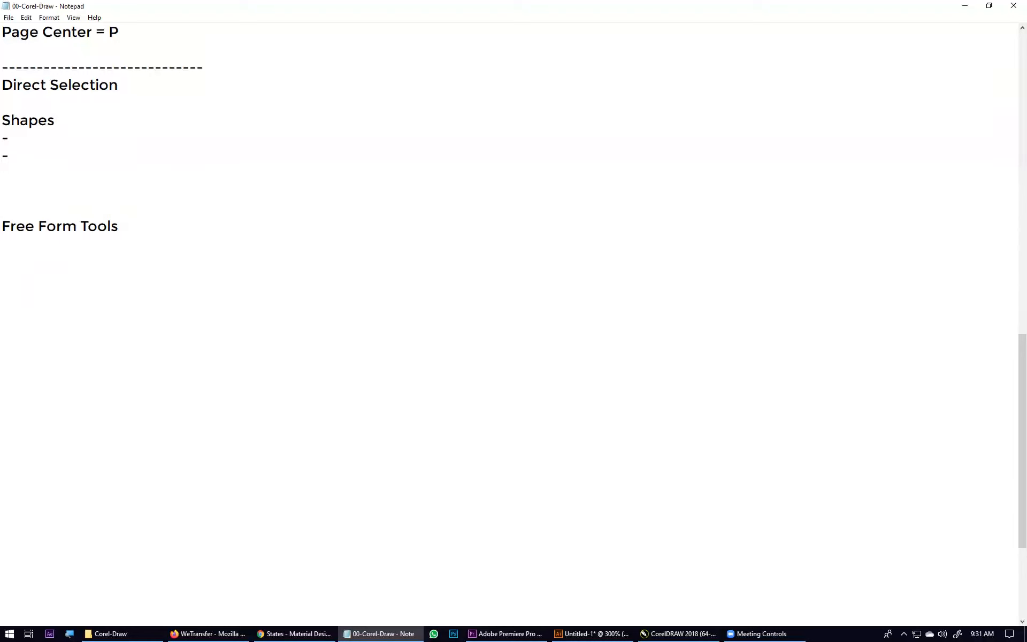
# Fill in the two bullets under "Shapes" as "Dots --- Nodes" and "Lines --- Edges"
pyautogui.write('Dots')
pyautogui.press('Down')
pyautogui.write('Lines')
pyautogui.press('Up')
pyautogui.write('--- Nodes ')
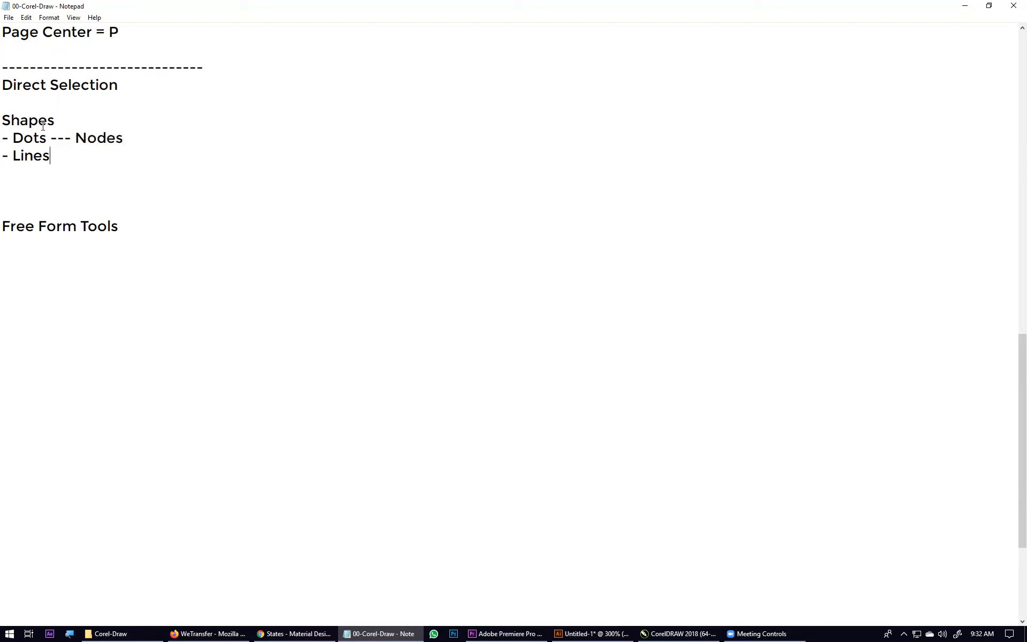
pyautogui.write('- Lines --- Edges')
# Switch to Illustrator, try direct selection on the horizontal rectangle's upper right and upper left corners, and return to the notes
pyautogui.click(596, 629)
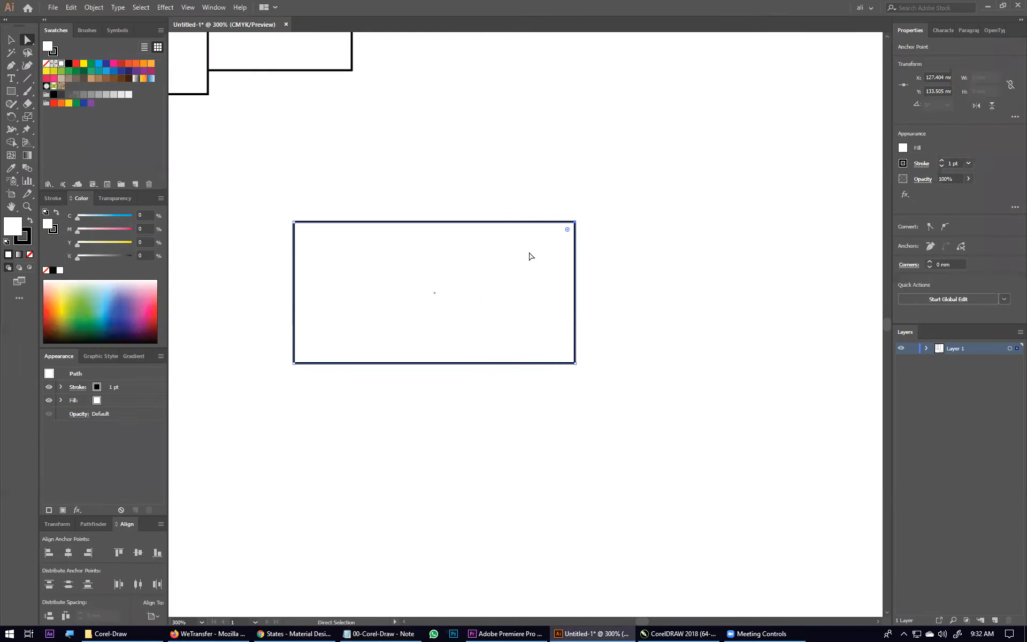
pyautogui.moveTo(576, 232); pyautogui.dragTo(673, 194)
pyautogui.moveTo(269, 350); pyautogui.dragTo(566, 214)
pyautogui.click(383, 415)
pyautogui.hotkey('alt', 'Tab')
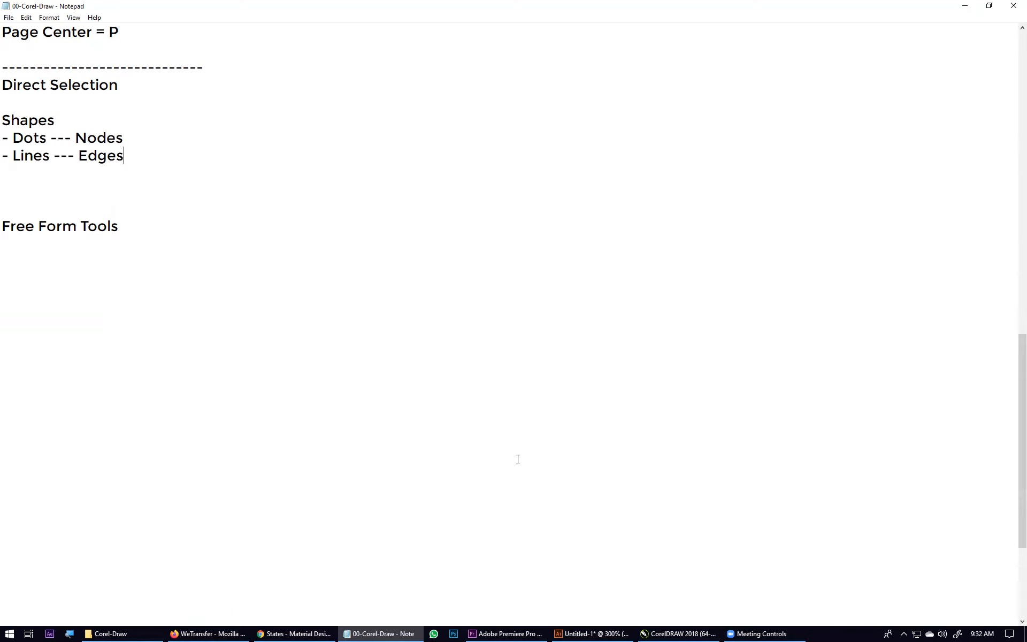
# Activate the Shape tool in CorelDRAW, and insert "Shape Tool >" before "Direct Selection" in the notes
pyautogui.click(663, 632)
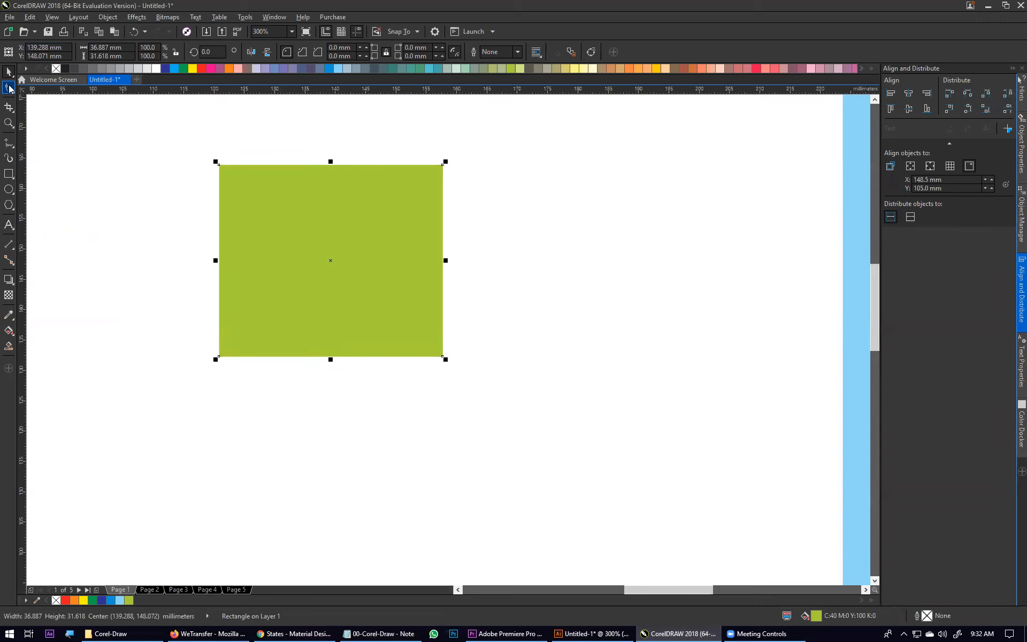
pyautogui.click(9, 88)
pyautogui.click(383, 632)
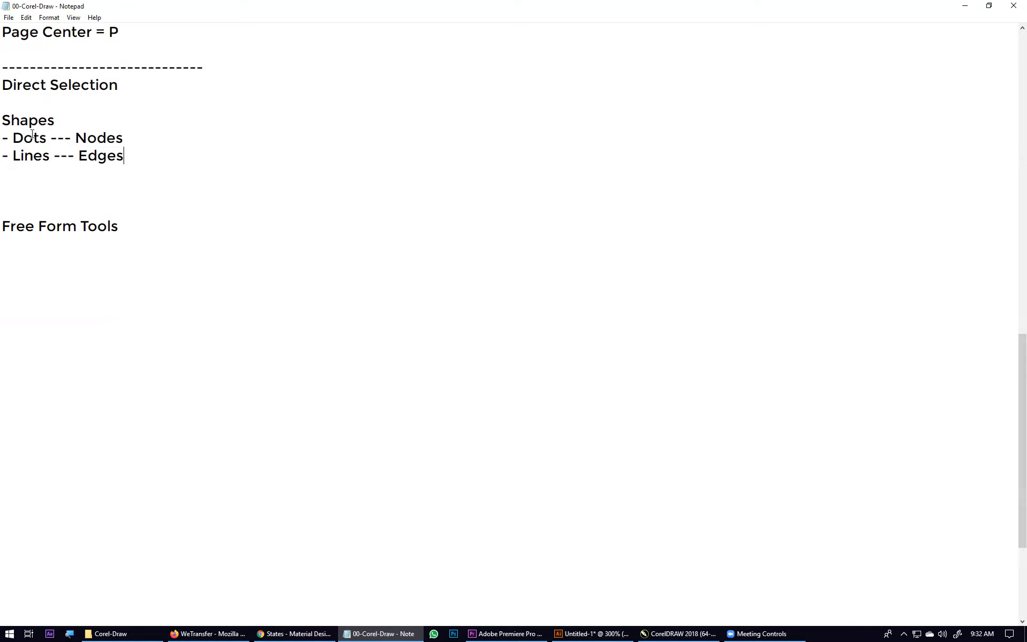
pyautogui.write('Shape T')
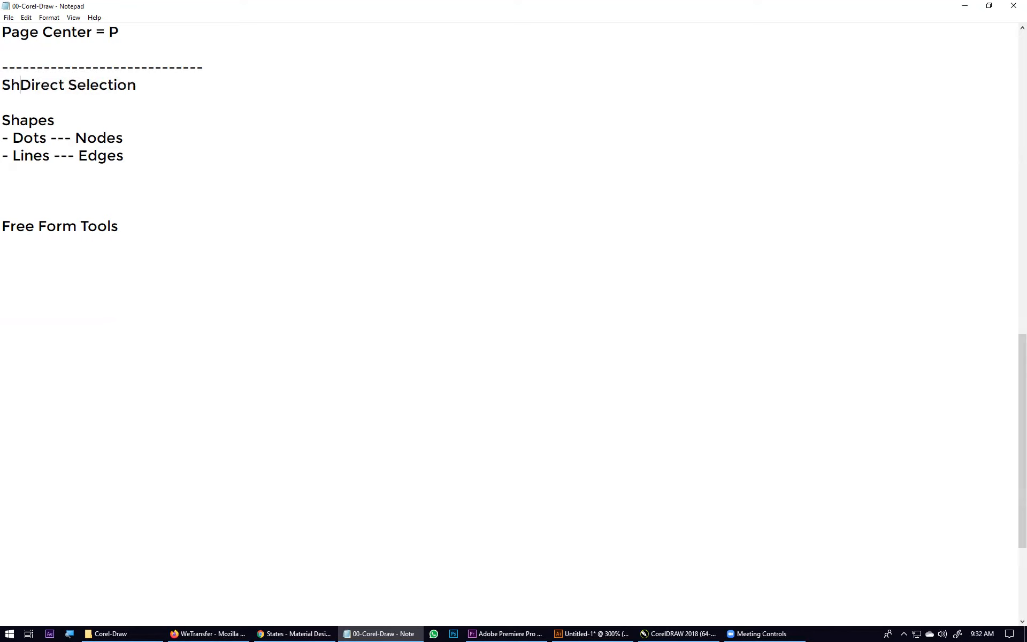
pyautogui.write('ool ')
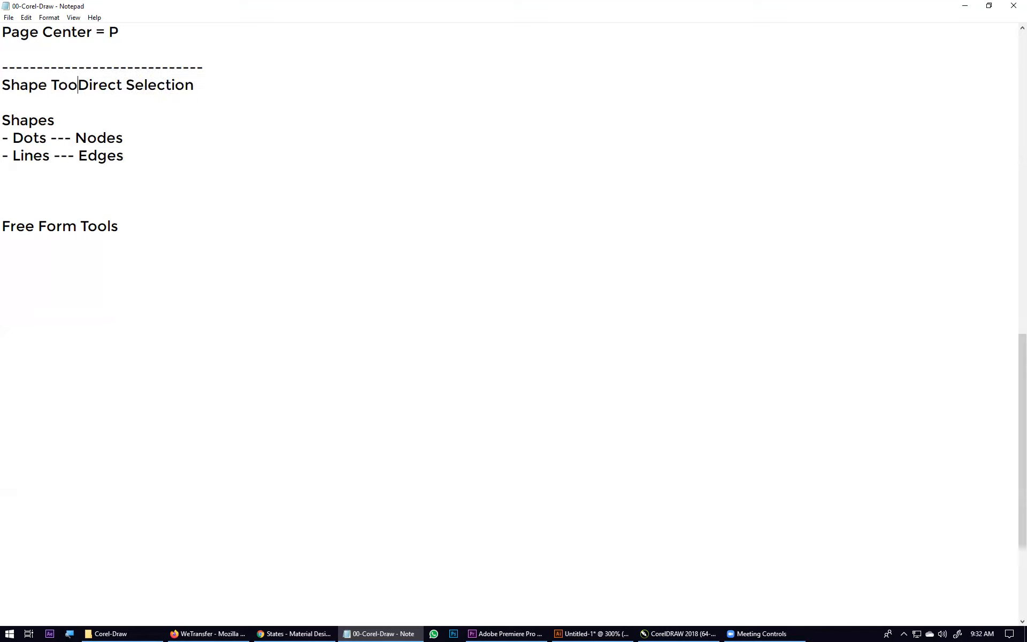
pyautogui.write(' >')
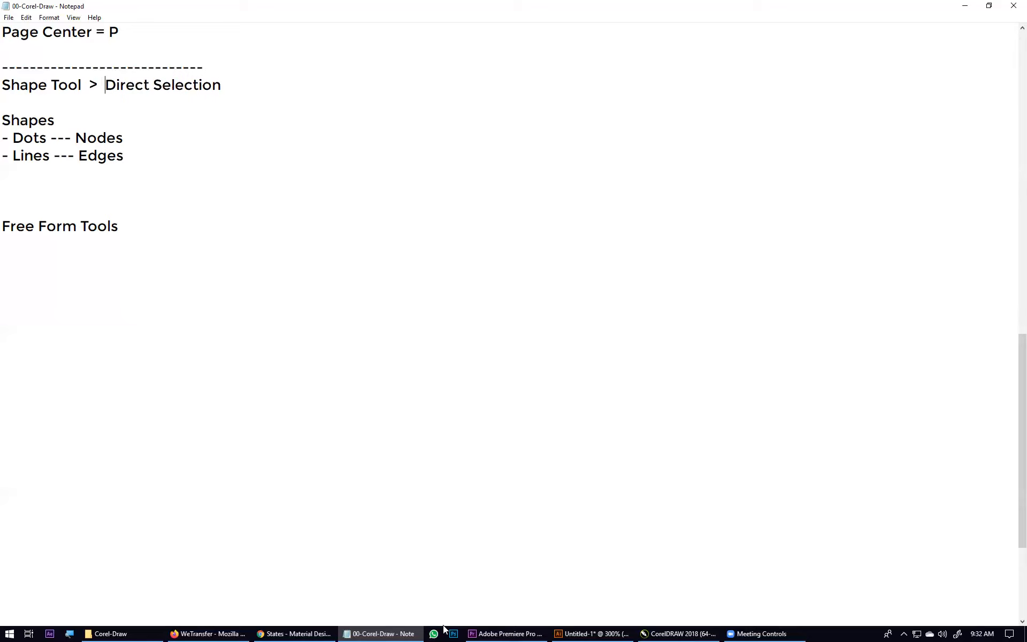
# Switch to CorelDRAW, round the green rectangle's corners to about 8.5 mm with the Shape tool, and return them to square
pyautogui.click(704, 632)
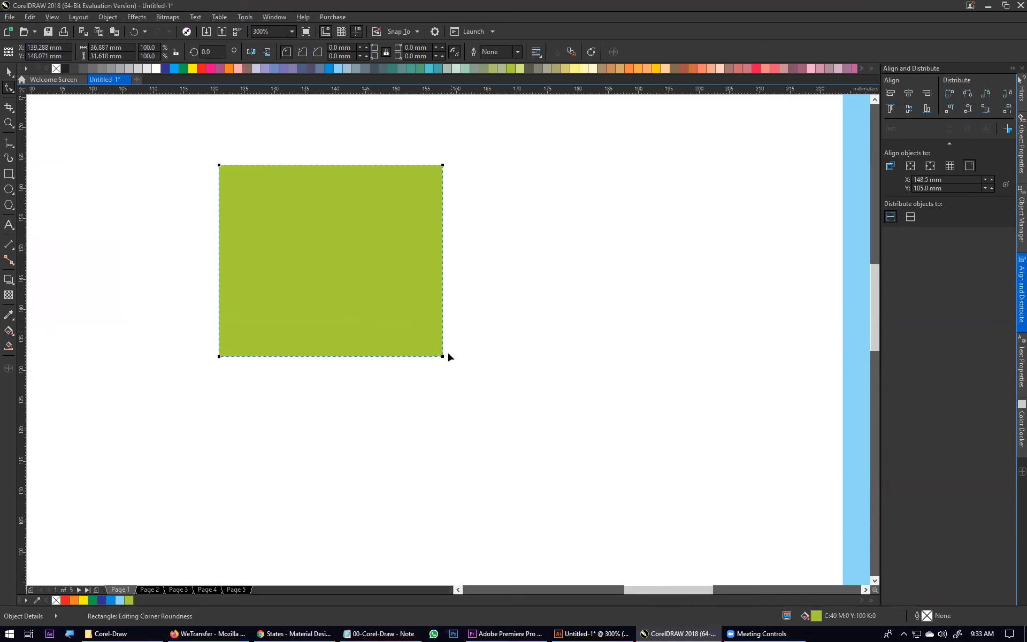
pyautogui.moveTo(444, 357); pyautogui.dragTo(429, 348)
pyautogui.moveTo(397, 310)
pyautogui.mouseDown()
pyautogui.moveTo(355, 264)
pyautogui.moveTo(390, 321)
pyautogui.mouseUp()
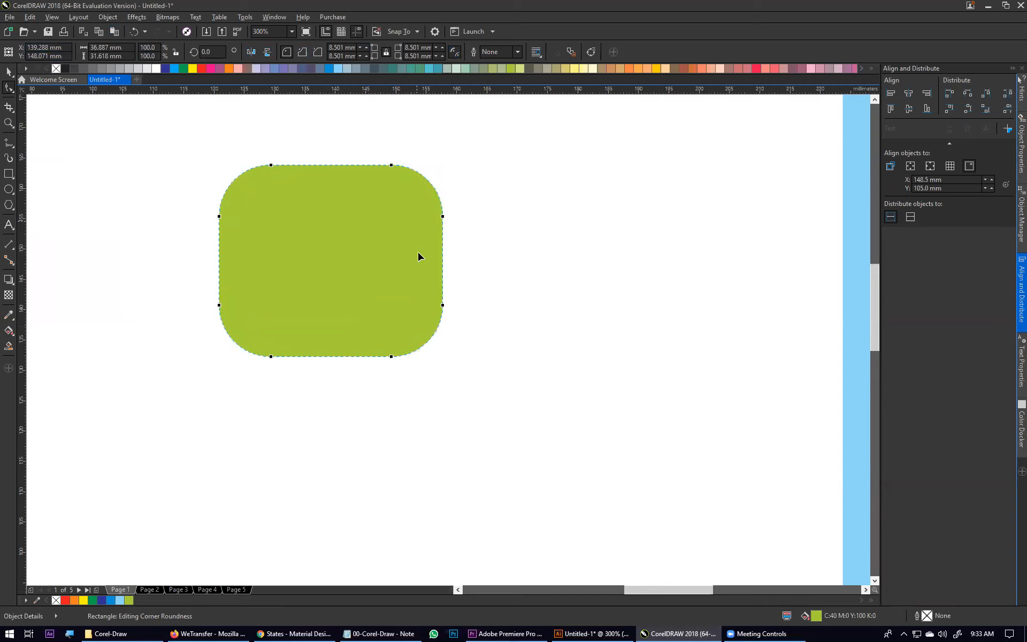
pyautogui.moveTo(392, 356); pyautogui.dragTo(512, 354)
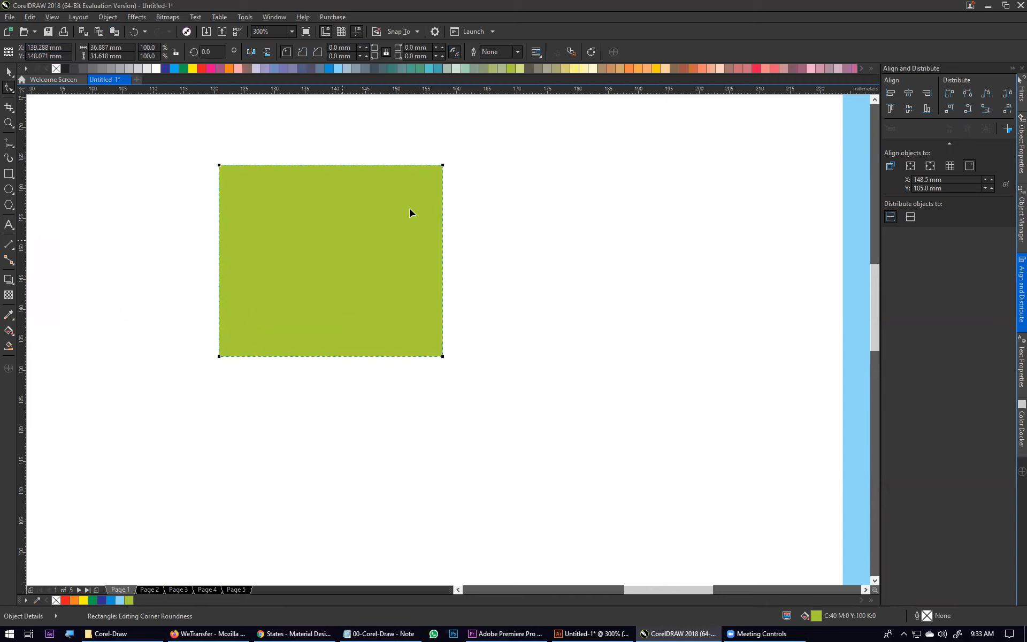
pyautogui.click(364, 48)
pyautogui.click(360, 49)
pyautogui.click(582, 627)
pyautogui.click(582, 627)
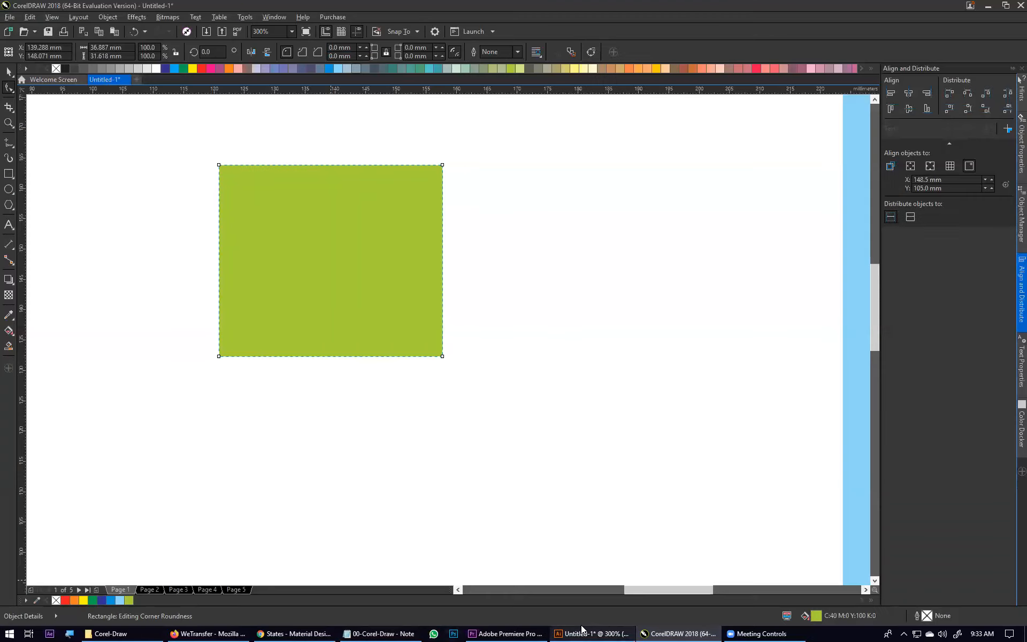
# Switch to the notes and insert four blank lines between the "Shapes" list and "Free Form Tools"
pyautogui.click(402, 633)
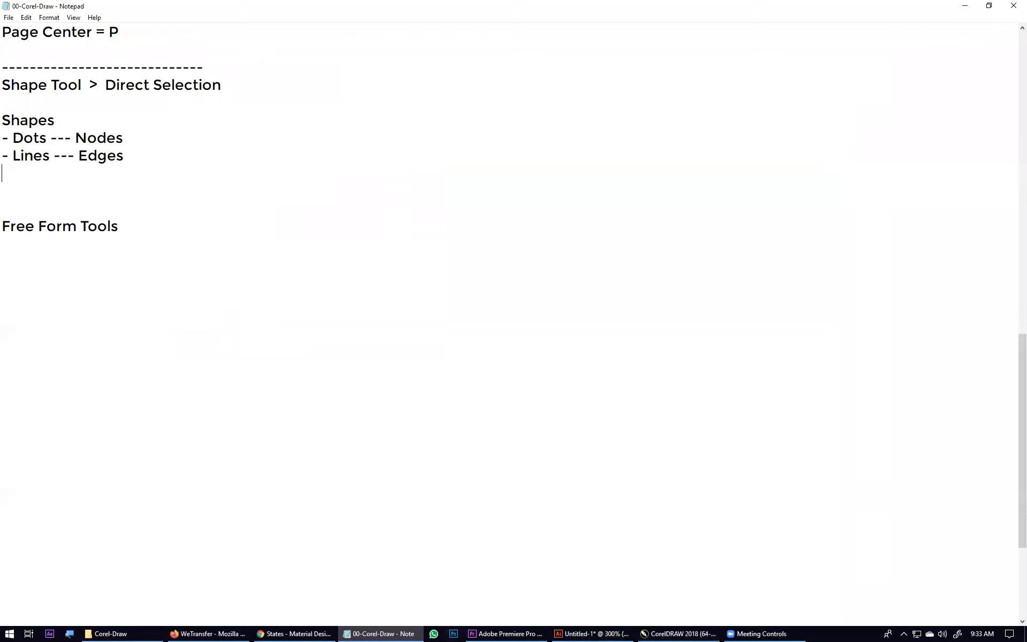
pyautogui.press('Return')
pyautogui.press('Return')
pyautogui.press('Return')
pyautogui.press('Return')
pyautogui.press('Up')
pyautogui.press('Up')
pyautogui.press('Up')
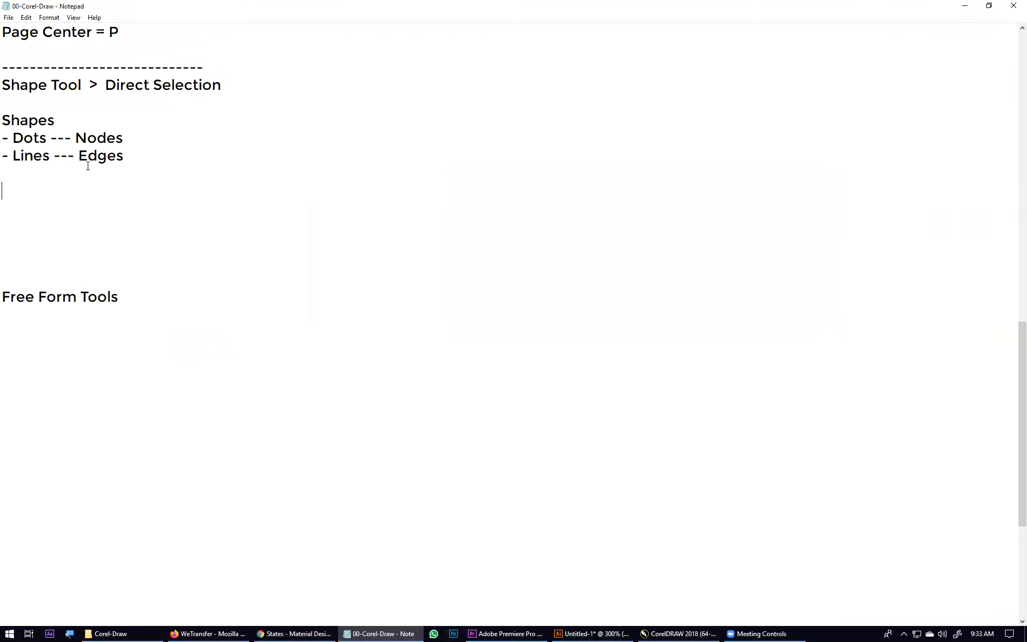
# Add an "Object Types" heading with two dash bullets, the first reading "Shapes - Limited Editable" and the second empty
pyautogui.write('Object Types')
pyautogui.press('Return')
pyautogui.write('-')
pyautogui.press('Return')
pyautogui.write('-')
pyautogui.press('Up')
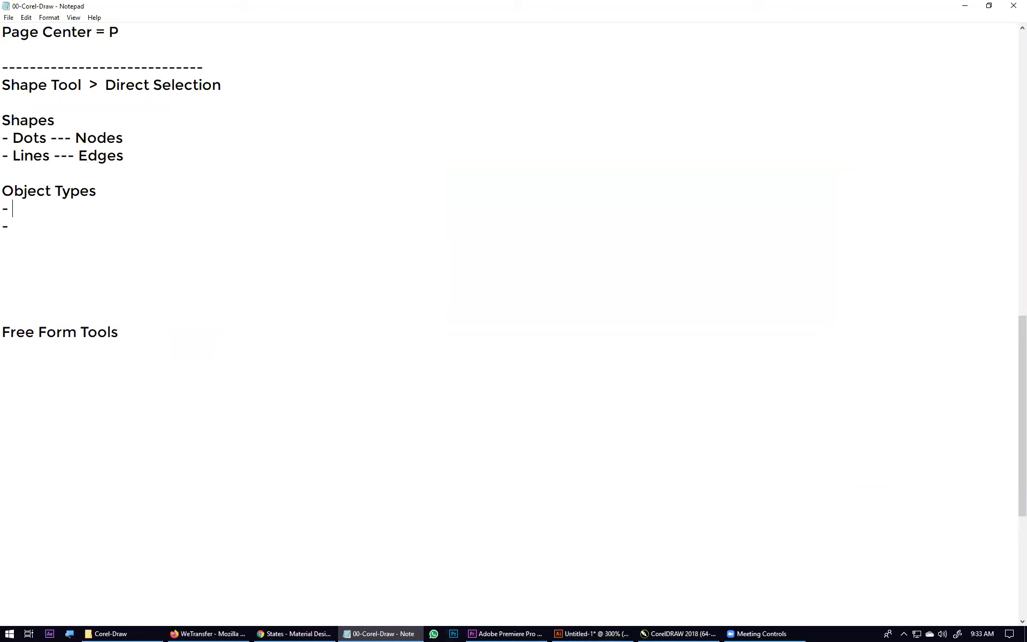
pyautogui.write('Shapes')
pyautogui.press('End')
pyautogui.write('- Limited Editable')
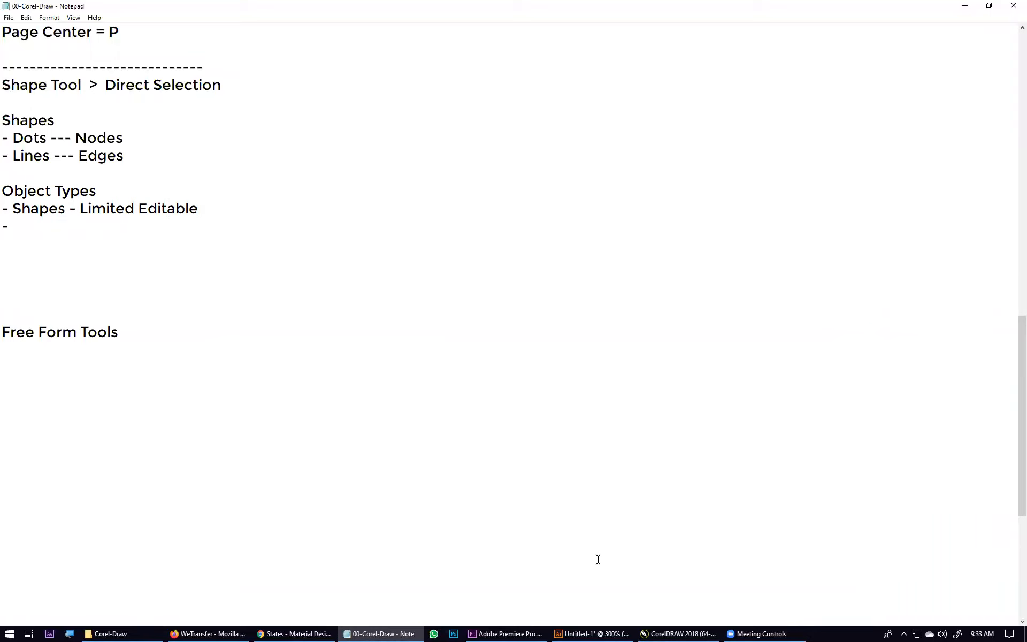
# Switch to CorelDRAW, round the green rectangle's corners to about 3.5 mm, and draw a circle about 29.7 mm wide beside it
pyautogui.click(659, 631)
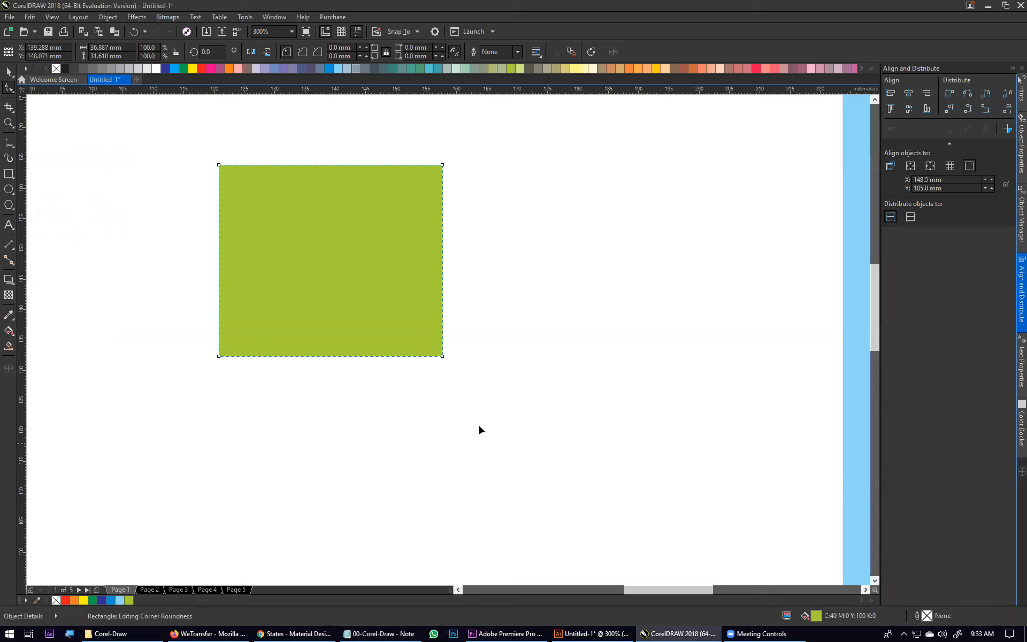
pyautogui.moveTo(442, 358); pyautogui.dragTo(426, 337)
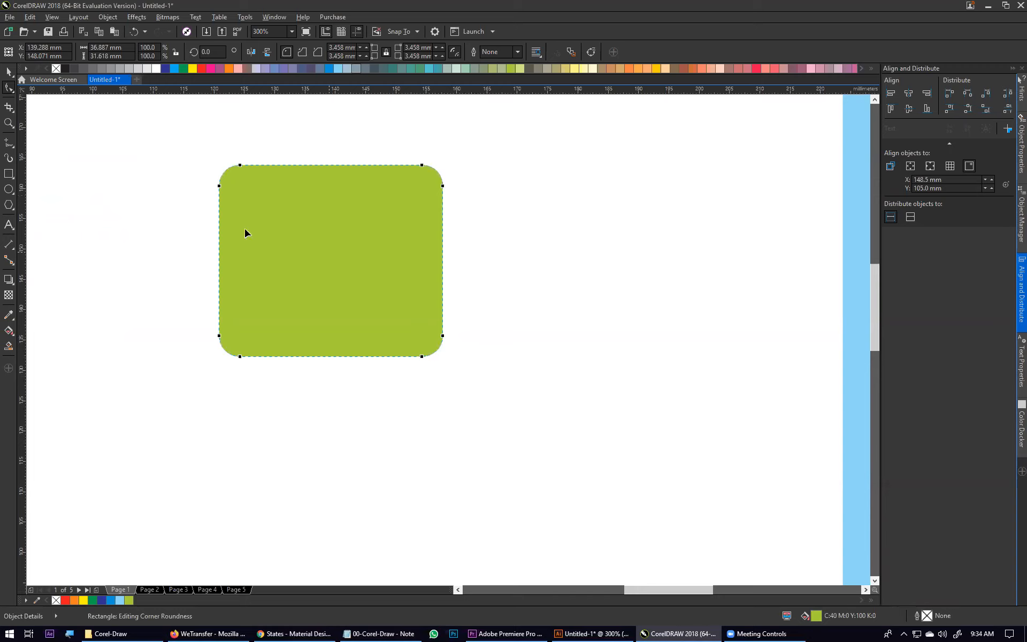
pyautogui.click(9, 189)
pyautogui.moveTo(503, 229); pyautogui.dragTo(684, 385)
# Try the pie and arc forms on the circle, restore the full ellipse, and activate the Shape tool
pyautogui.click(305, 52)
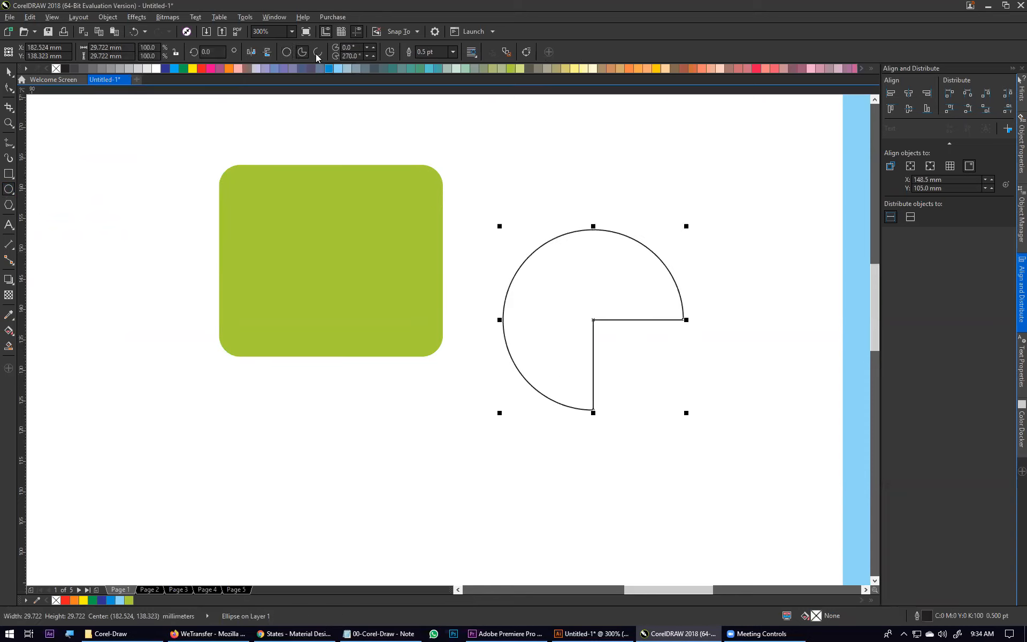
pyautogui.click(318, 53)
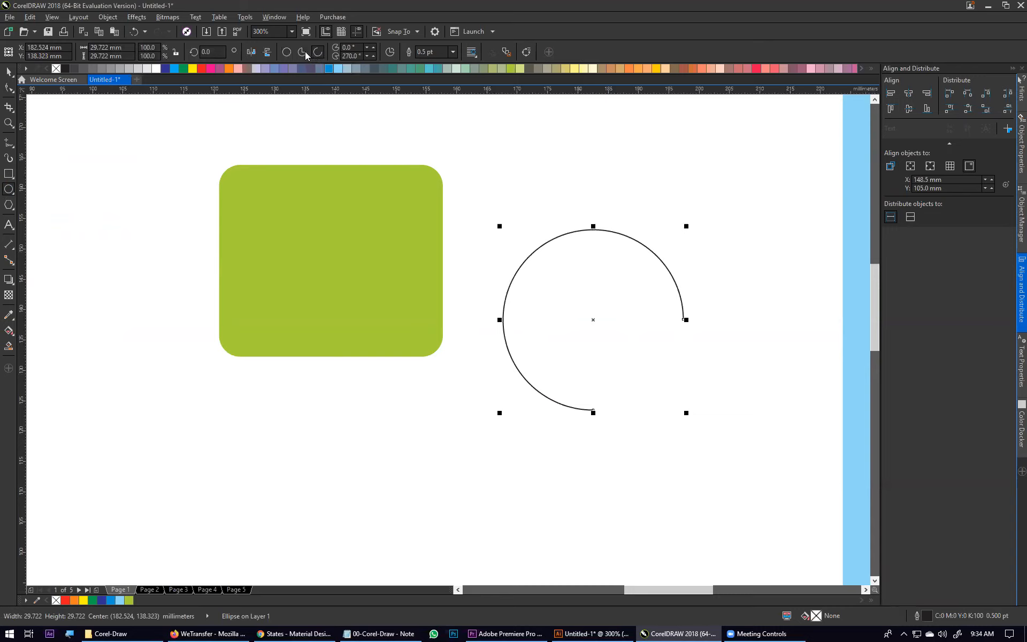
pyautogui.click(287, 52)
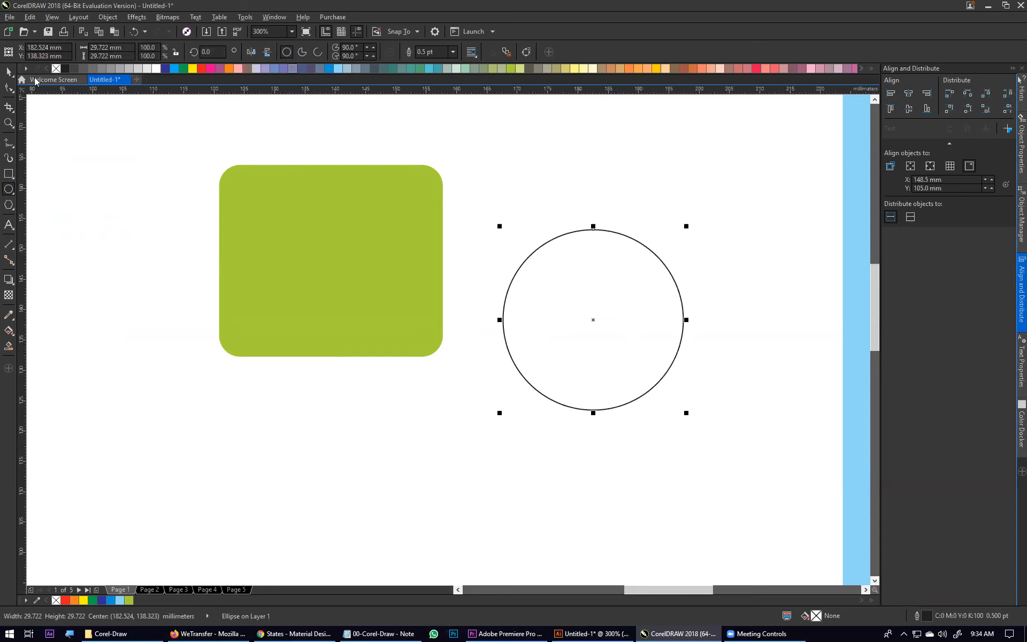
pyautogui.click(8, 87)
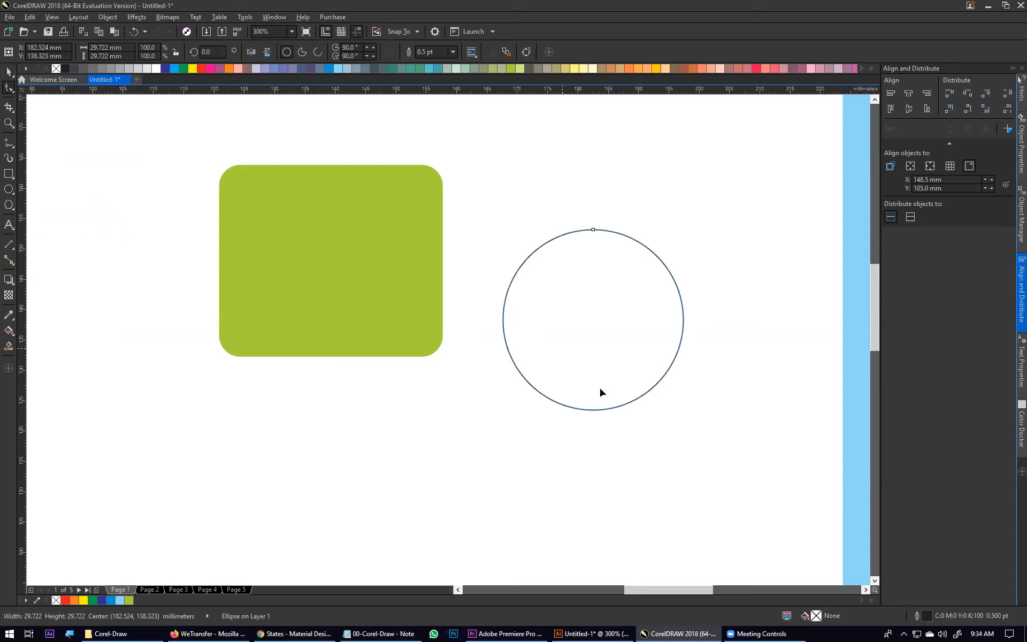
# Switch to the notes and fill in the second "Object Types" bullet as "Curves - Editable"
pyautogui.click(411, 631)
pyautogui.click(94, 229)
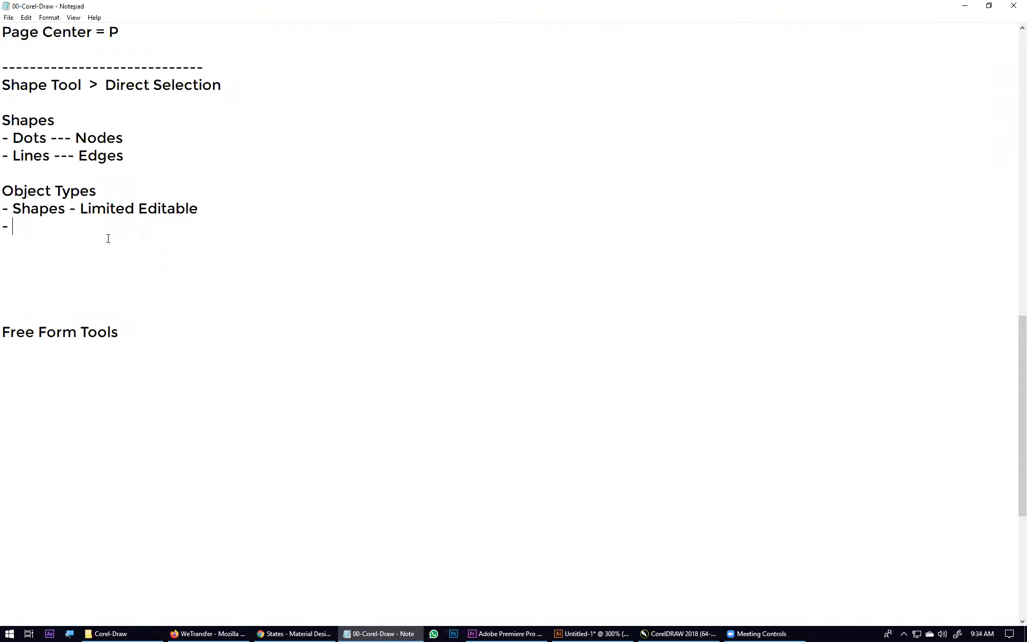
pyautogui.write('Curves')
pyautogui.write('- Editable')
# Insert "(Basic Shapes)" directly after "Shapes" in the first "Object Types" bullet
pyautogui.moveTo(70, 210); pyautogui.dragTo(18, 222)
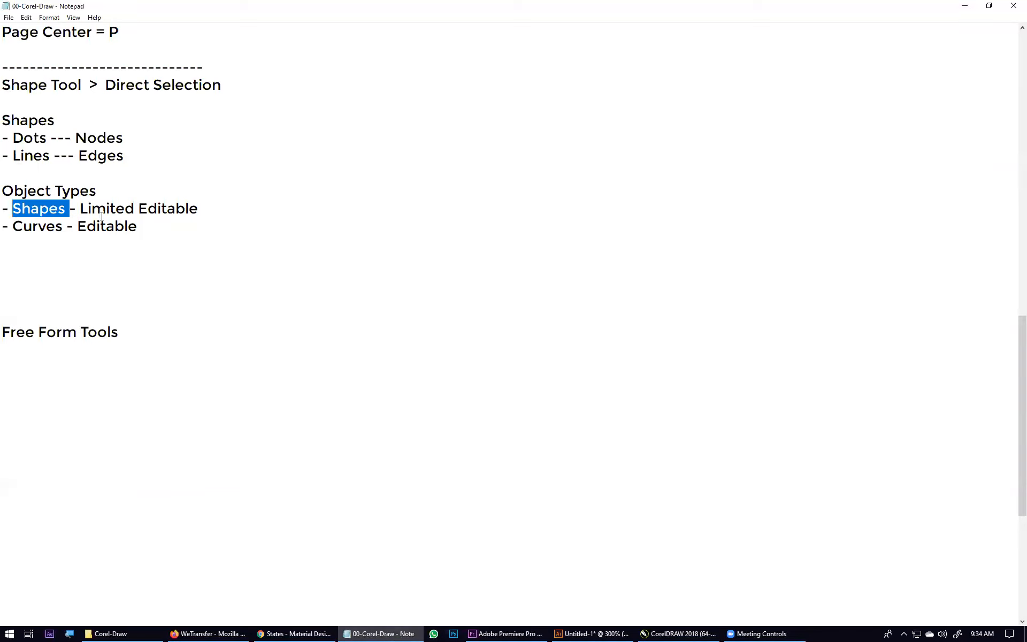
pyautogui.click(46, 210)
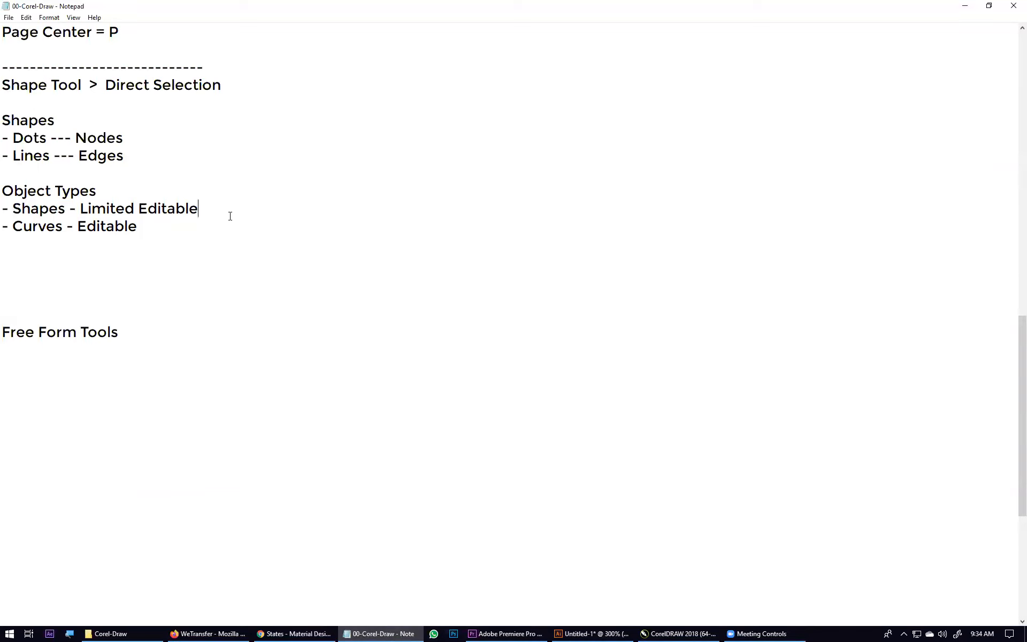
pyautogui.hotkey('ctrl', 'Left')
pyautogui.hotkey('ctrl', 'Left')
pyautogui.press('Left')
pyautogui.write('()')
pyautogui.press('Left')
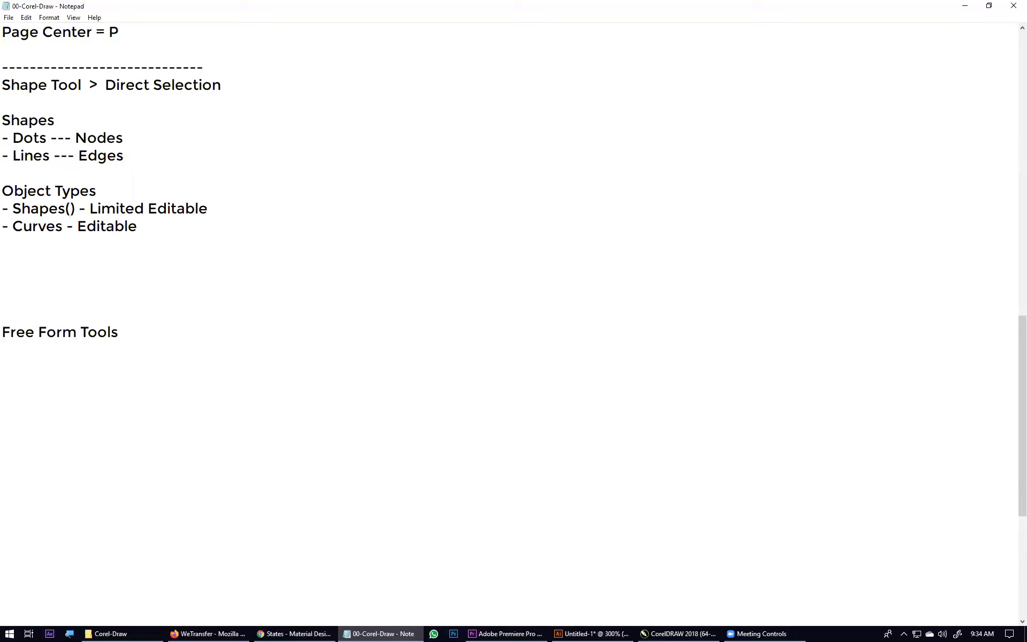
pyautogui.write('Basic Sh')
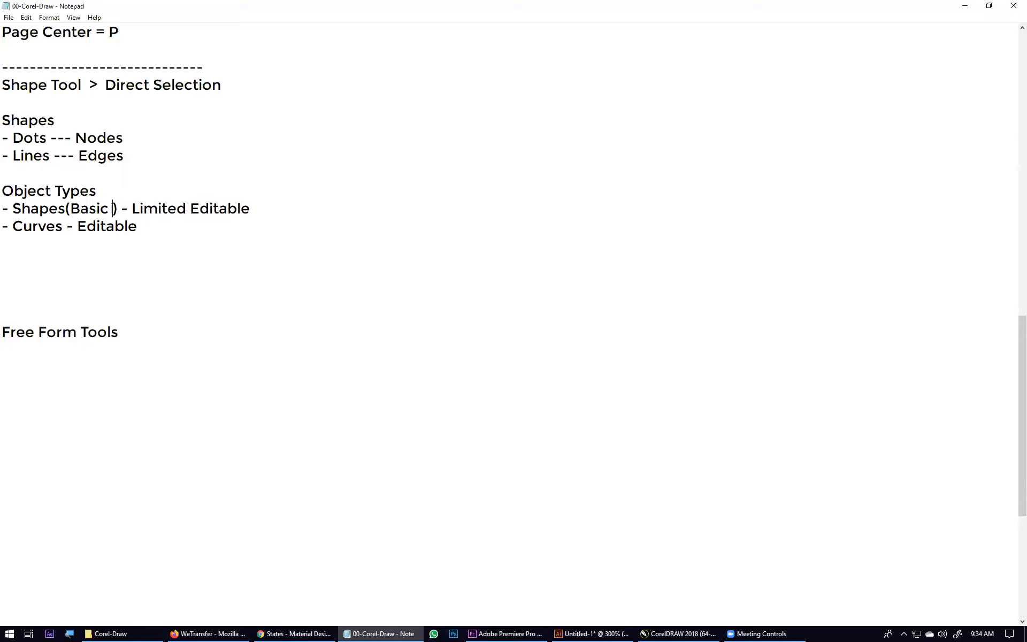
pyautogui.write('apes')
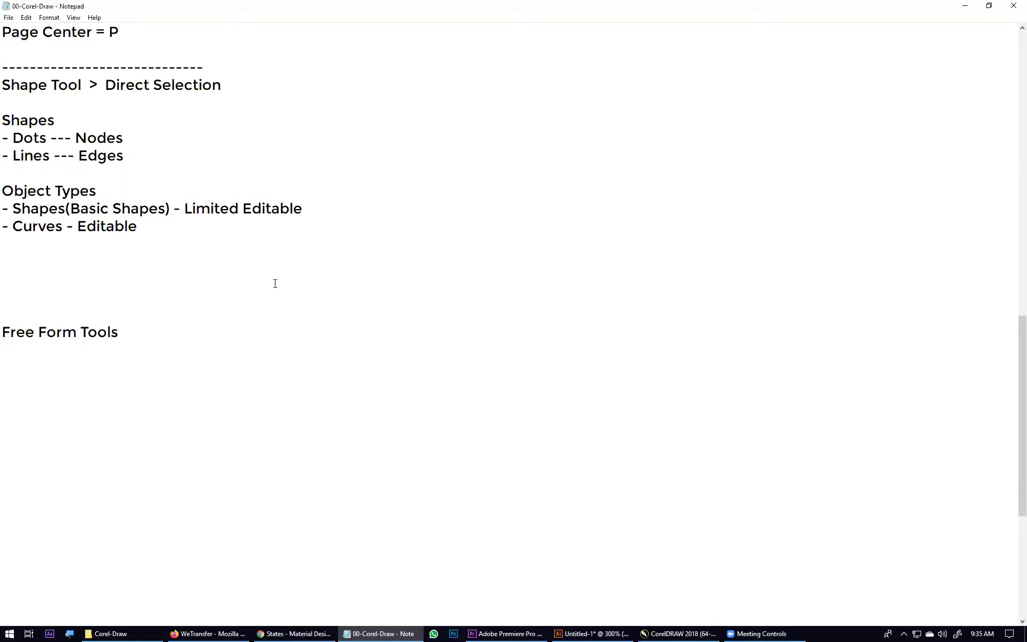
# Insert "(Free Form Shapes)" directly after "Curves" in the second "Object Types" bullet, and highlight the two type names in turn
pyautogui.write('()')
pyautogui.press('Left')
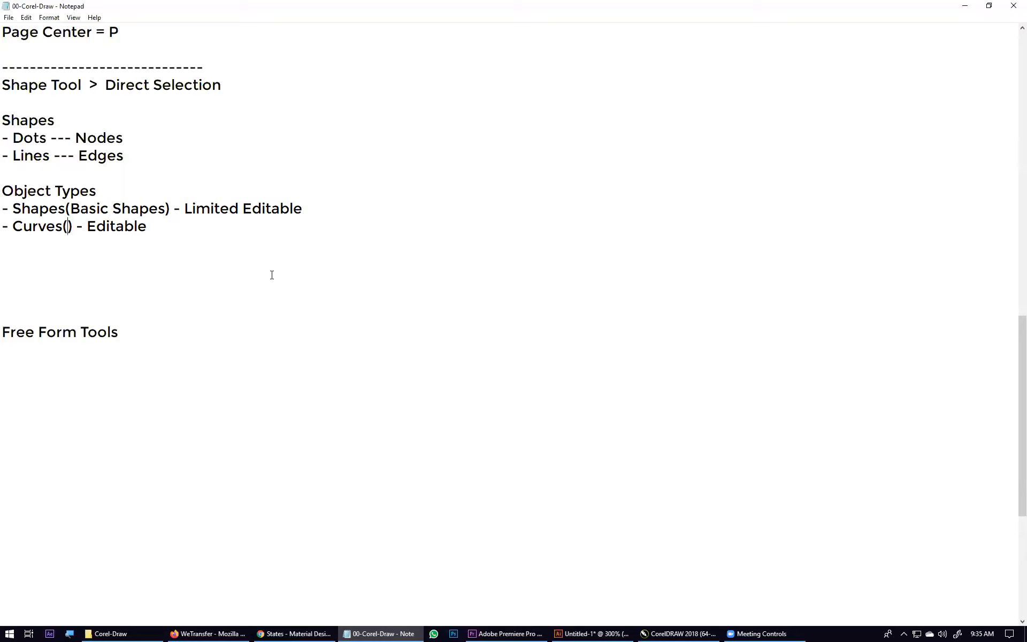
pyautogui.write('Free ')
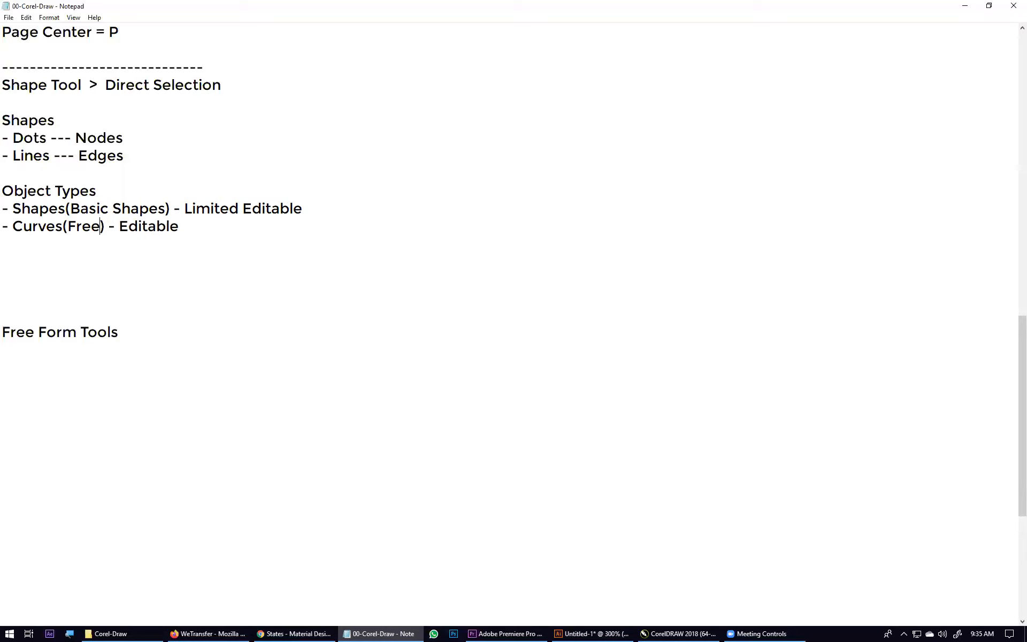
pyautogui.write('Form Sha')
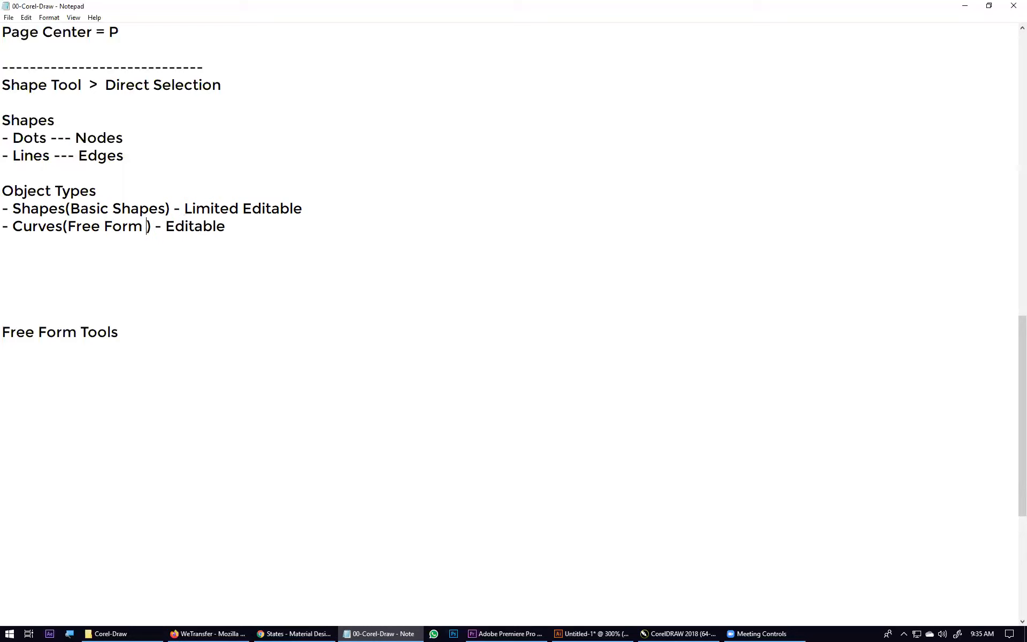
pyautogui.write('pes')
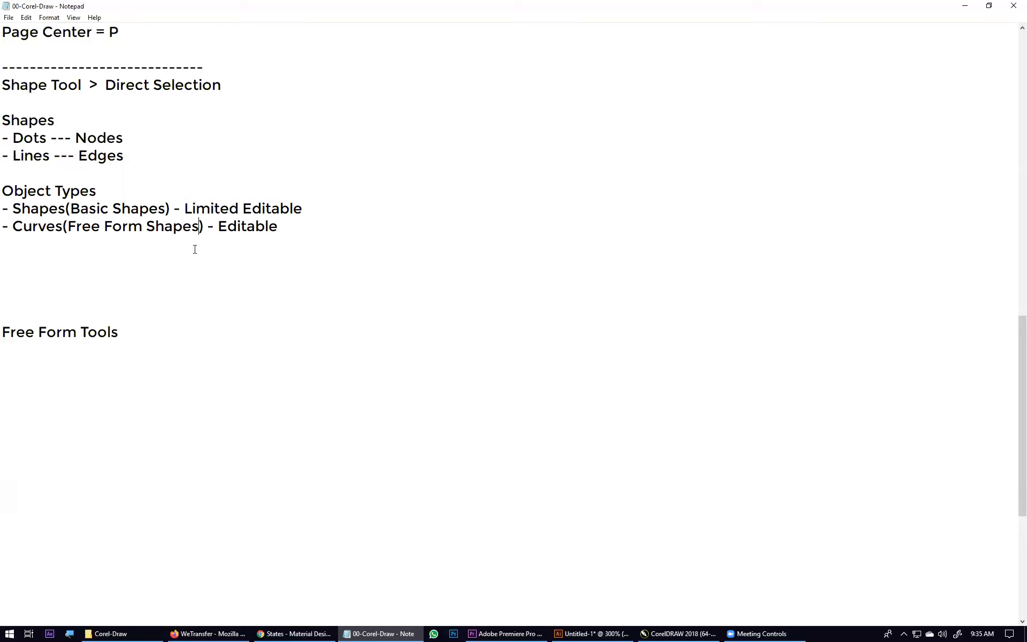
pyautogui.moveTo(16, 208); pyautogui.dragTo(75, 208)
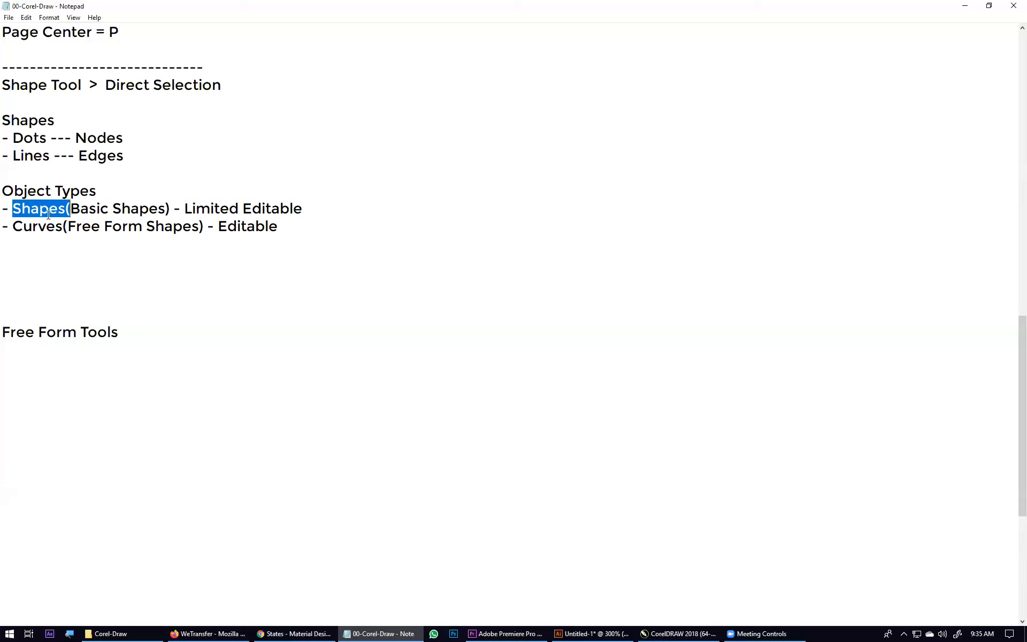
pyautogui.moveTo(13, 224); pyautogui.dragTo(62, 225)
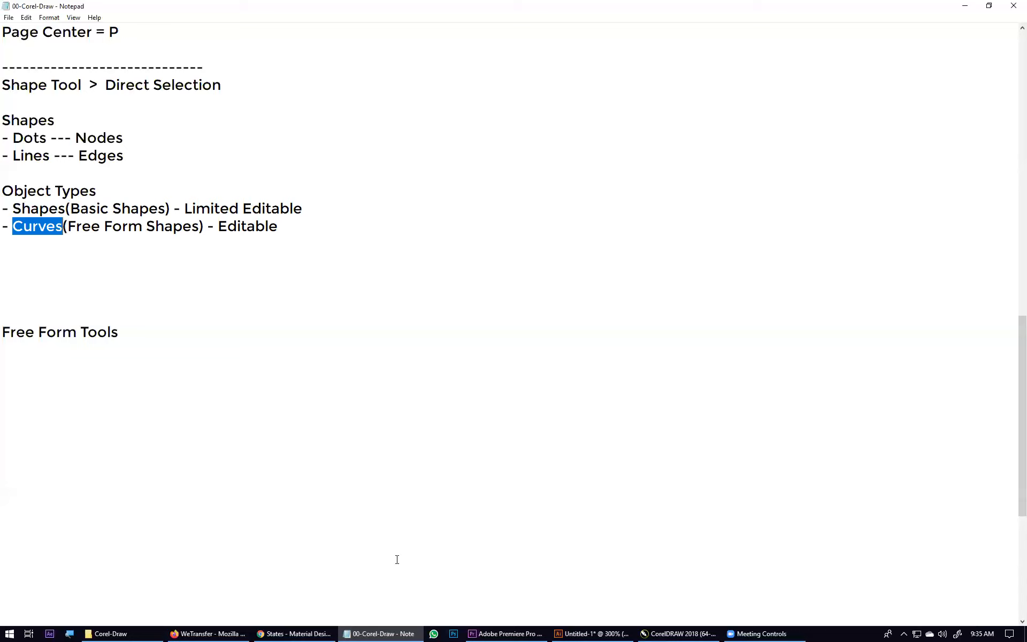
# Switch to CorelDRAW and draw a closed six-node curve about 74 by 36 mm with the Pen tool, overlapping the green rectangle's lower edge
pyautogui.click(690, 633)
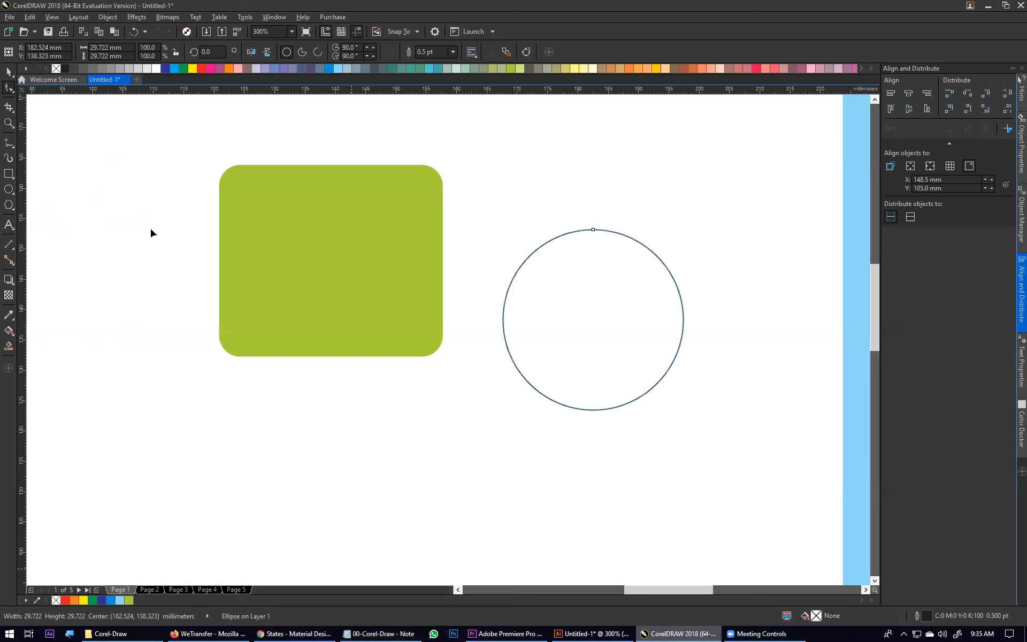
pyautogui.click(12, 150)
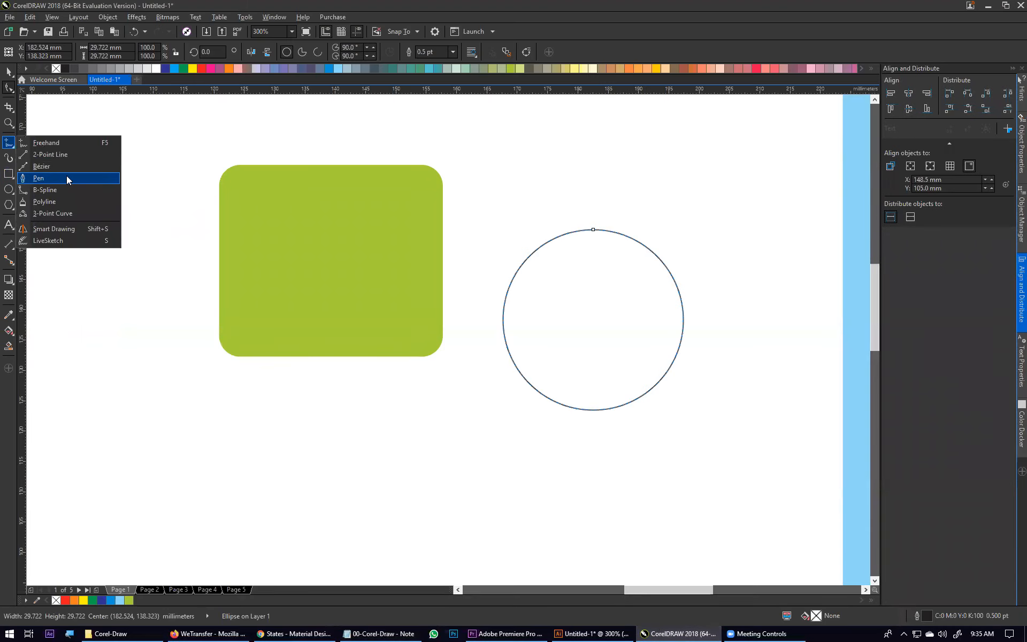
pyautogui.click(68, 179)
pyautogui.click(111, 409)
pyautogui.moveTo(168, 355); pyautogui.dragTo(200, 371)
pyautogui.moveTo(283, 376); pyautogui.dragTo(378, 341)
pyautogui.moveTo(472, 382); pyautogui.dragTo(436, 492)
pyautogui.moveTo(267, 516); pyautogui.dragTo(107, 514)
pyautogui.click(34, 537)
pyautogui.moveTo(144, 407); pyautogui.dragTo(52, 436)
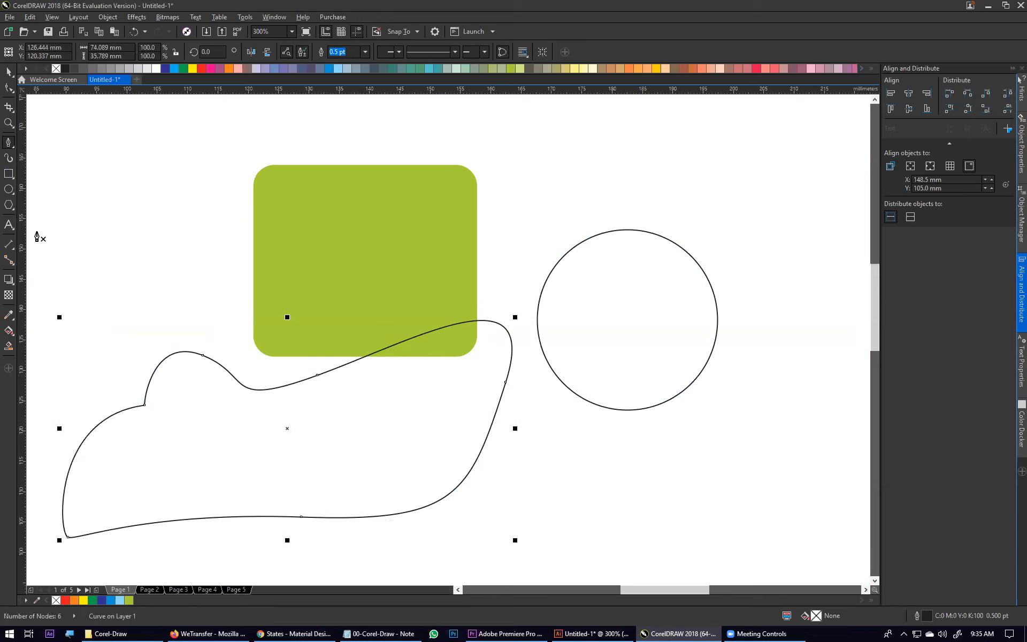
# Move the freeform curve's starting cusp node upward with the Shape tool, and delete that node
pyautogui.click(9, 87)
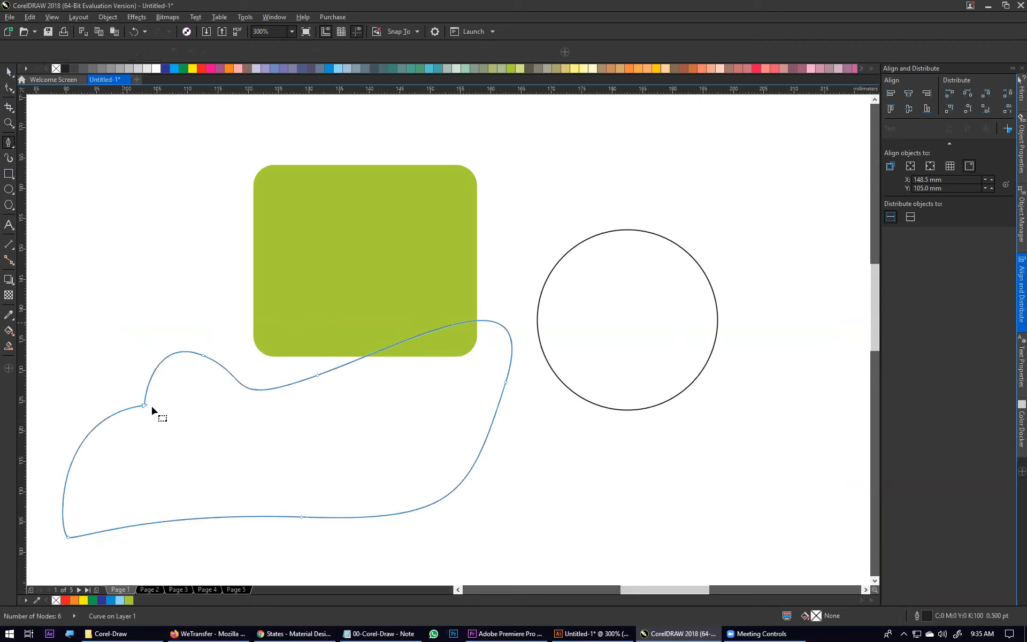
pyautogui.moveTo(144, 405); pyautogui.dragTo(123, 311)
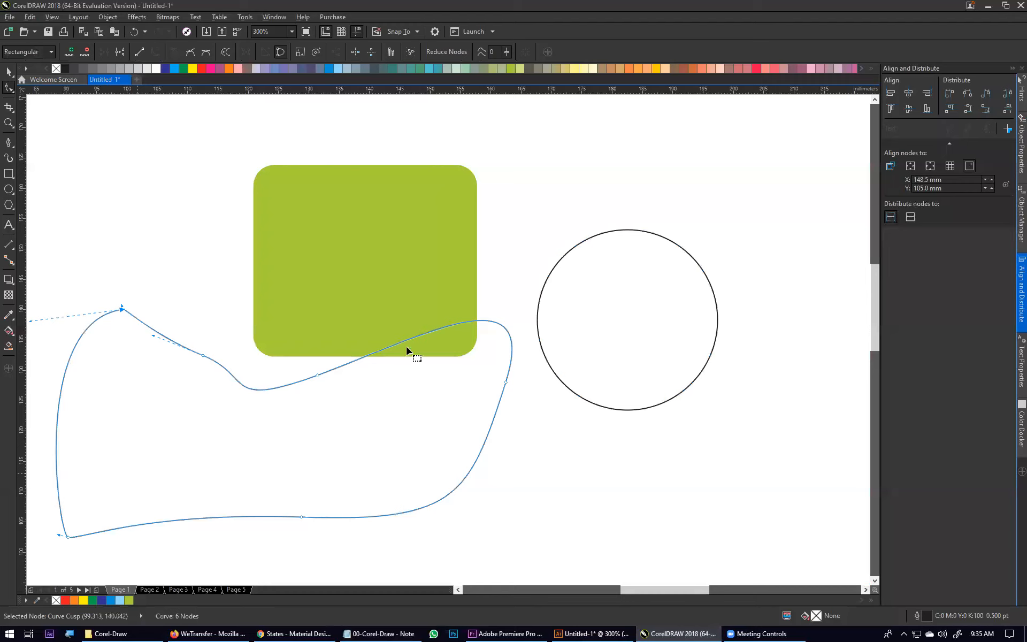
pyautogui.press('Delete')
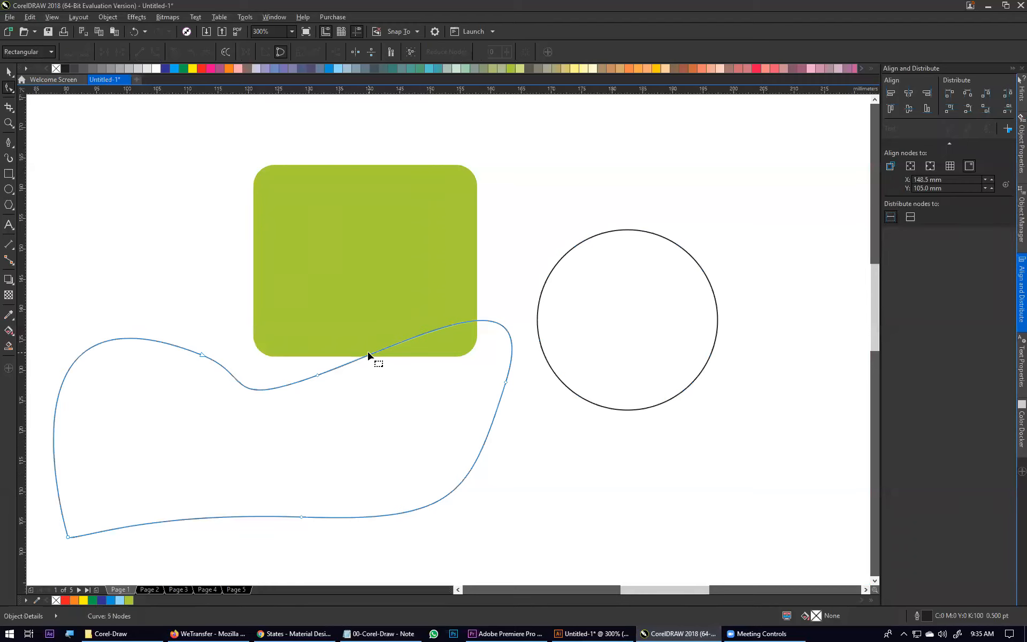
# Select the whole freeform curve with the Pick tool and delete it
pyautogui.click(9, 71)
pyautogui.click(179, 380)
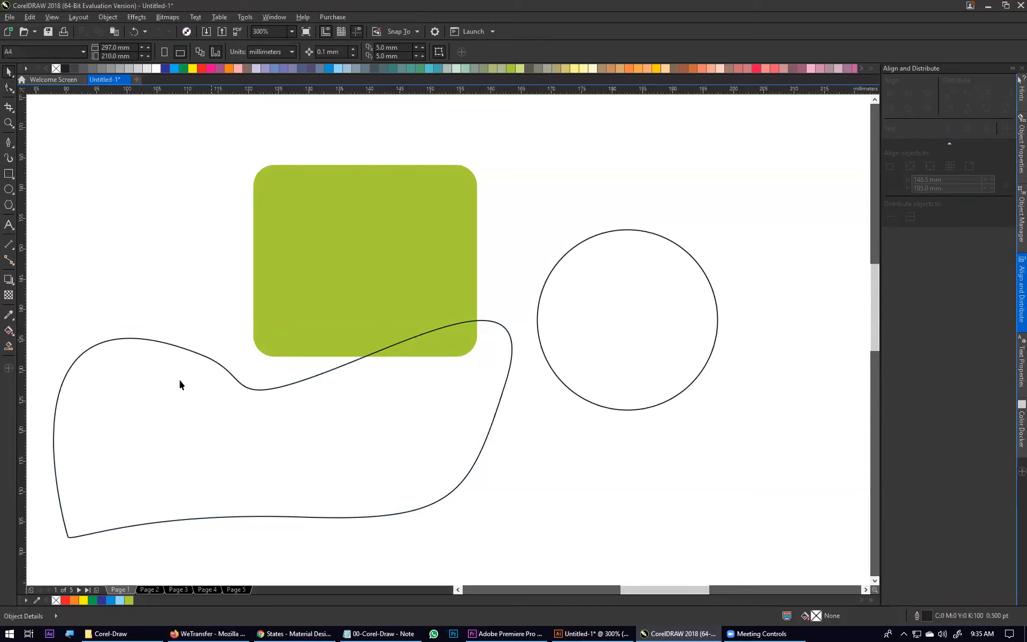
pyautogui.click(201, 355)
pyautogui.press('Delete')
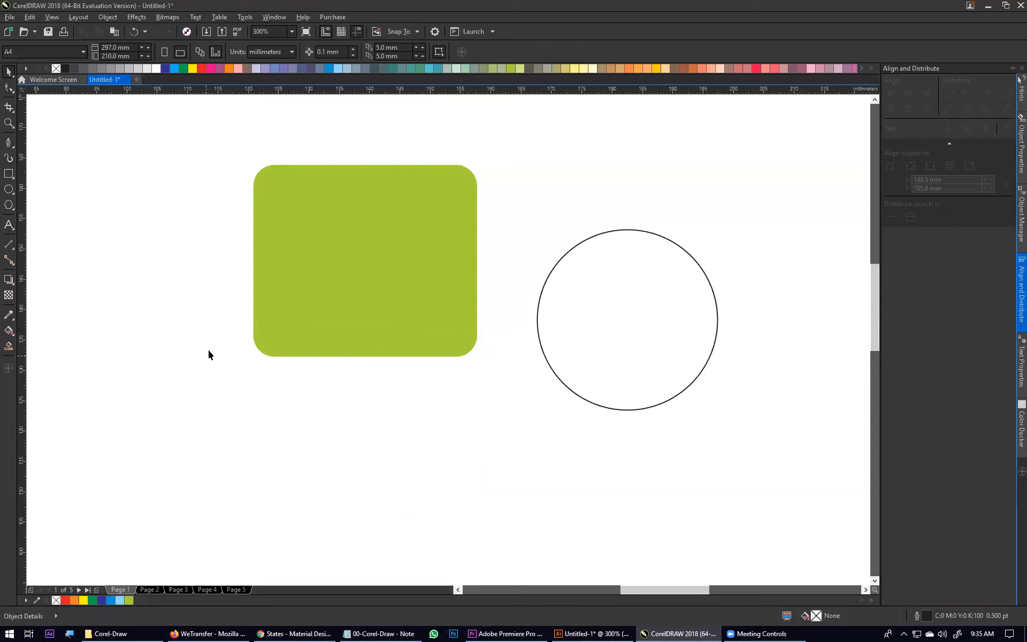
# Reduce the green rectangle's corner radius to about 0.025 mm with the Shape tool so its corners are square
pyautogui.click(306, 300)
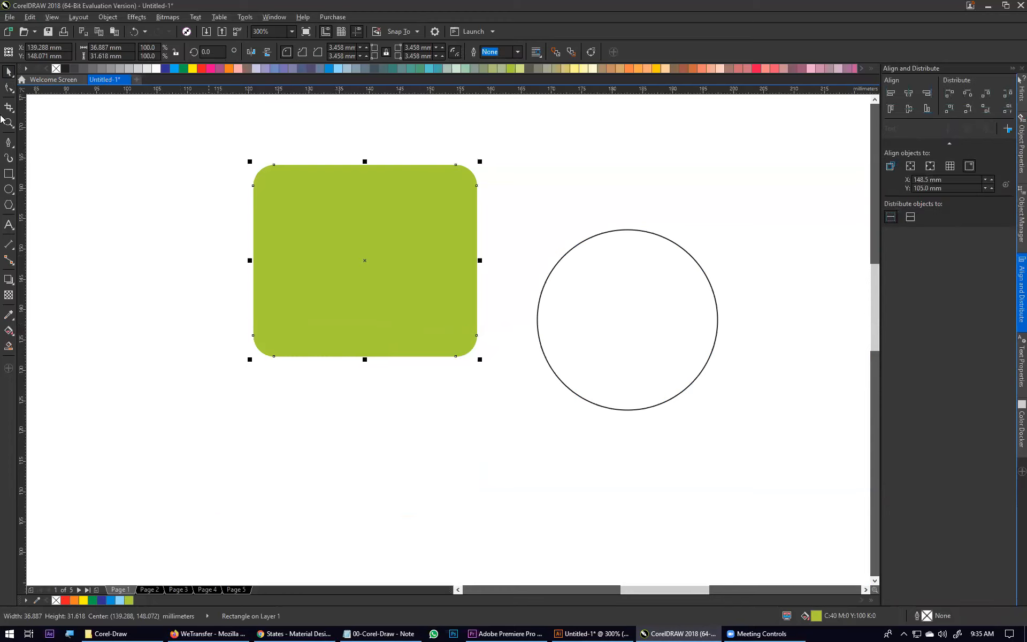
pyautogui.click(9, 91)
pyautogui.moveTo(274, 165); pyautogui.dragTo(198, 165)
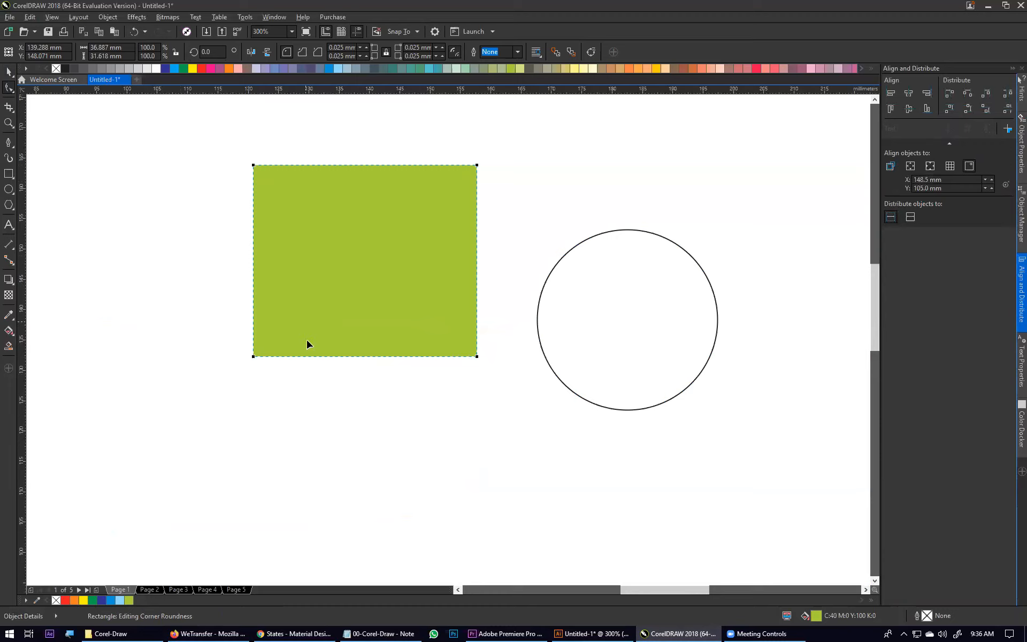
# Switch to the notes and highlight the "- Curves(Free Form Shapes) - Editable" line
pyautogui.click(378, 631)
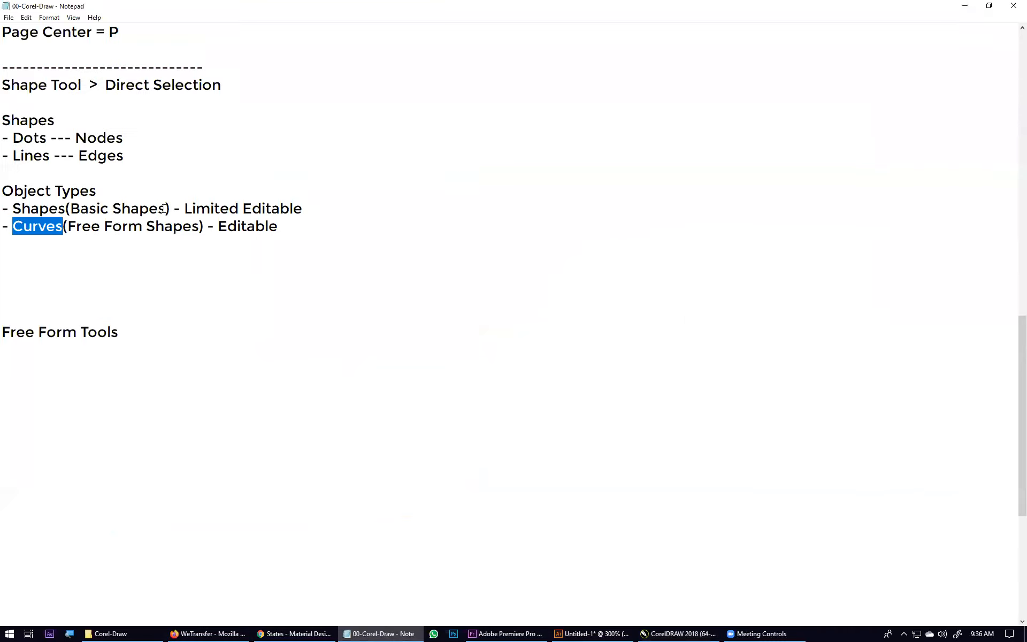
pyautogui.moveTo(2, 227); pyautogui.dragTo(341, 229)
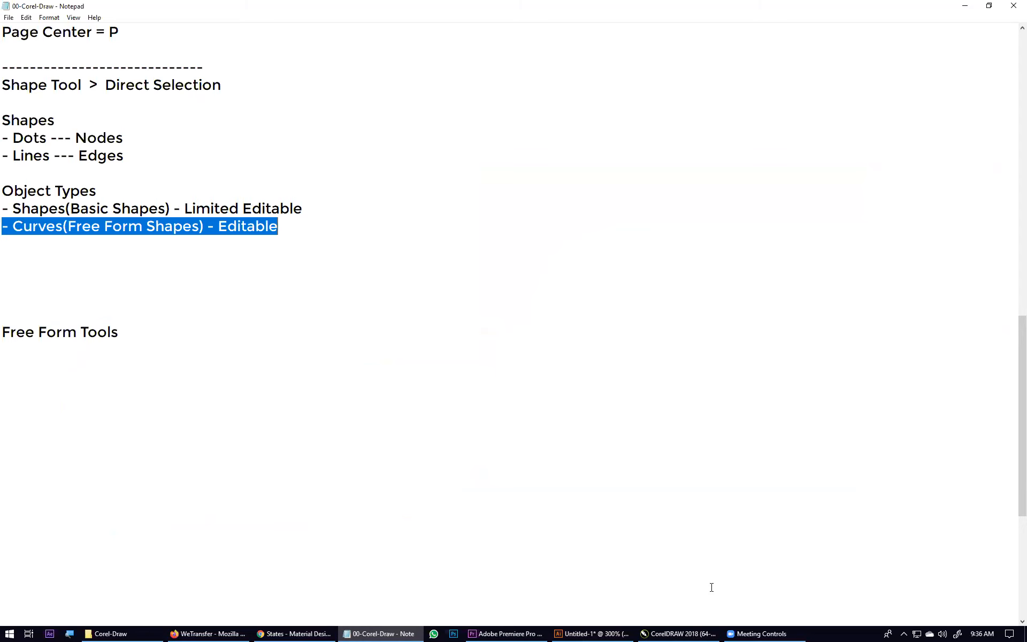
# Switch to CorelDRAW and locate the Convert to Curves command for the green rectangle
pyautogui.click(685, 634)
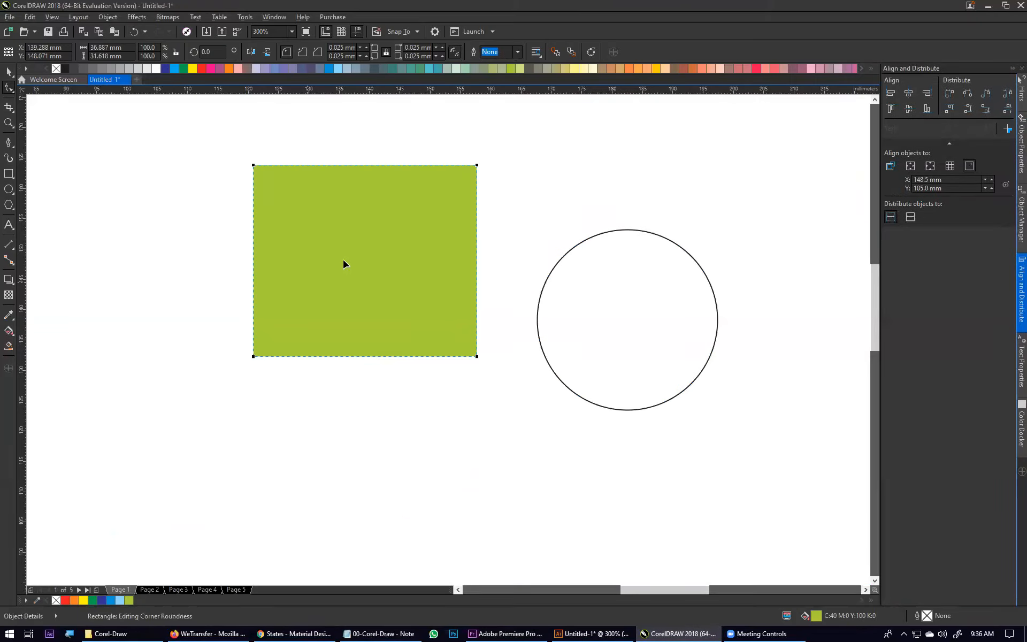
pyautogui.rightClick(359, 215)
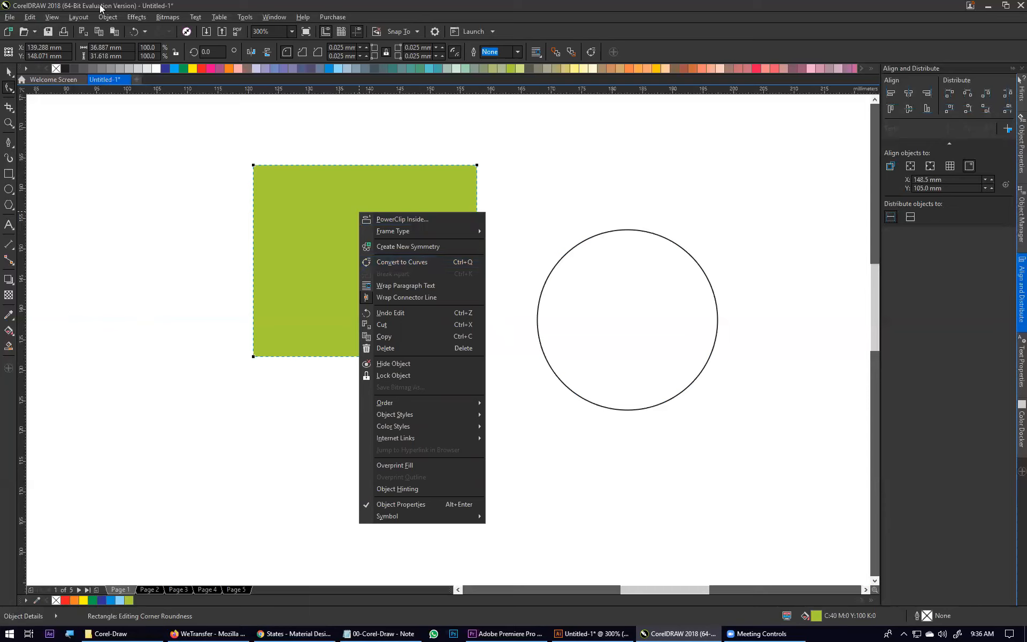
pyautogui.click(99, 21)
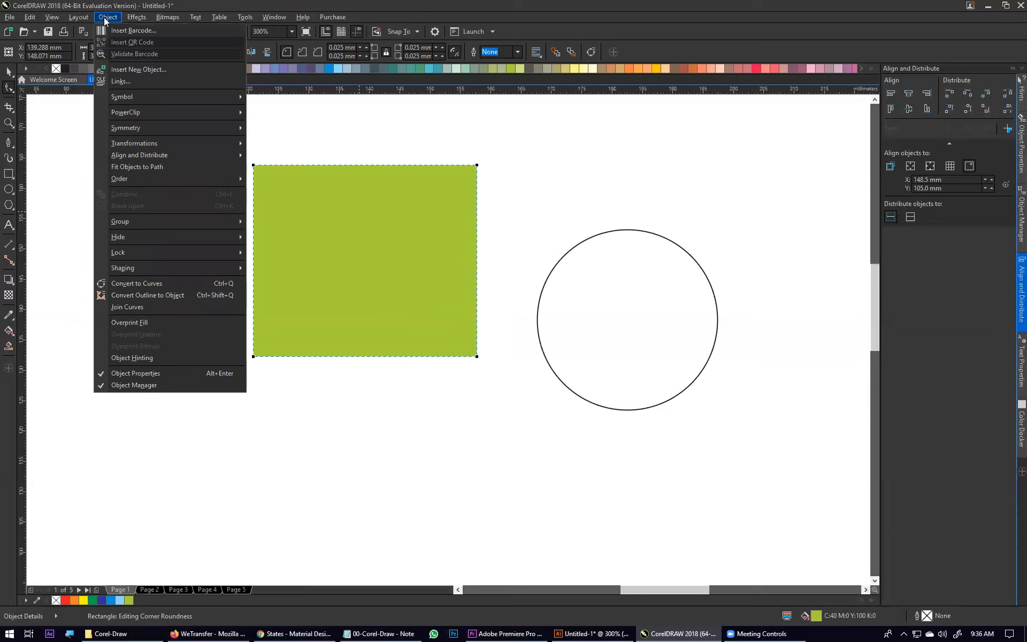
# Convert the green rectangle to curves
pyautogui.click(107, 19)
pyautogui.click(107, 19)
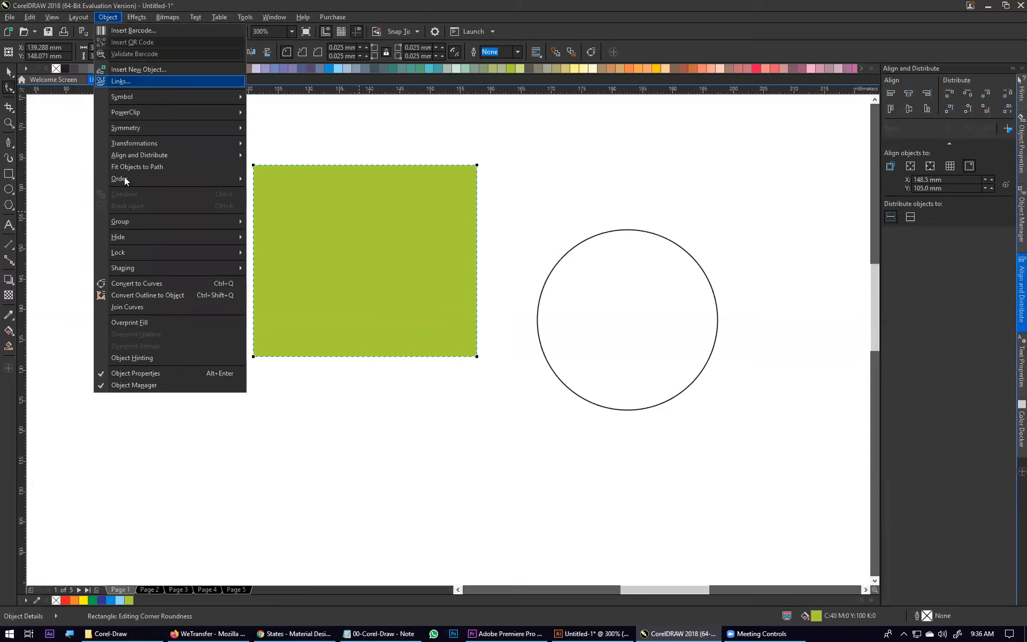
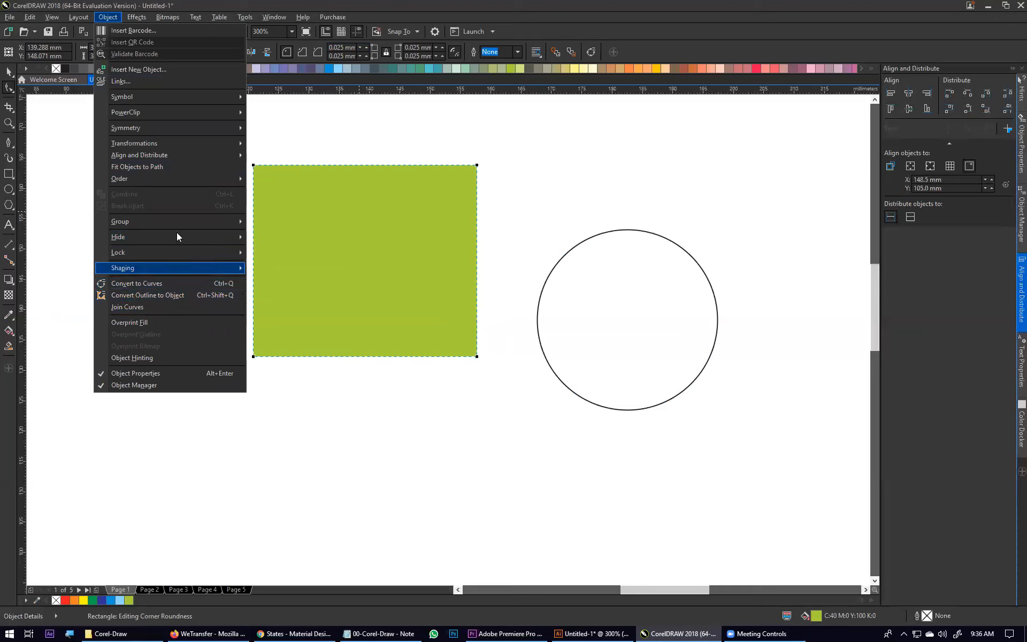
pyautogui.click(134, 283)
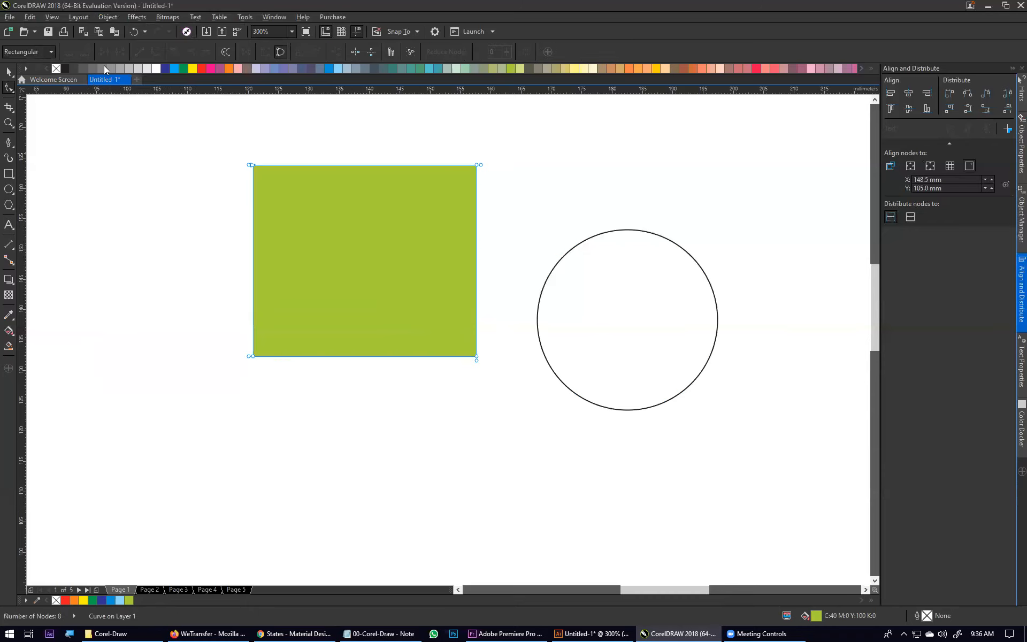
# Reshape the green shape by moving its lower-left corner outward and its two upper corners inward
pyautogui.click(371, 51)
pyautogui.moveTo(224, 328); pyautogui.dragTo(118, 464)
pyautogui.moveTo(231, 134); pyautogui.dragTo(330, 252)
pyautogui.moveTo(522, 130); pyautogui.dragTo(464, 278)
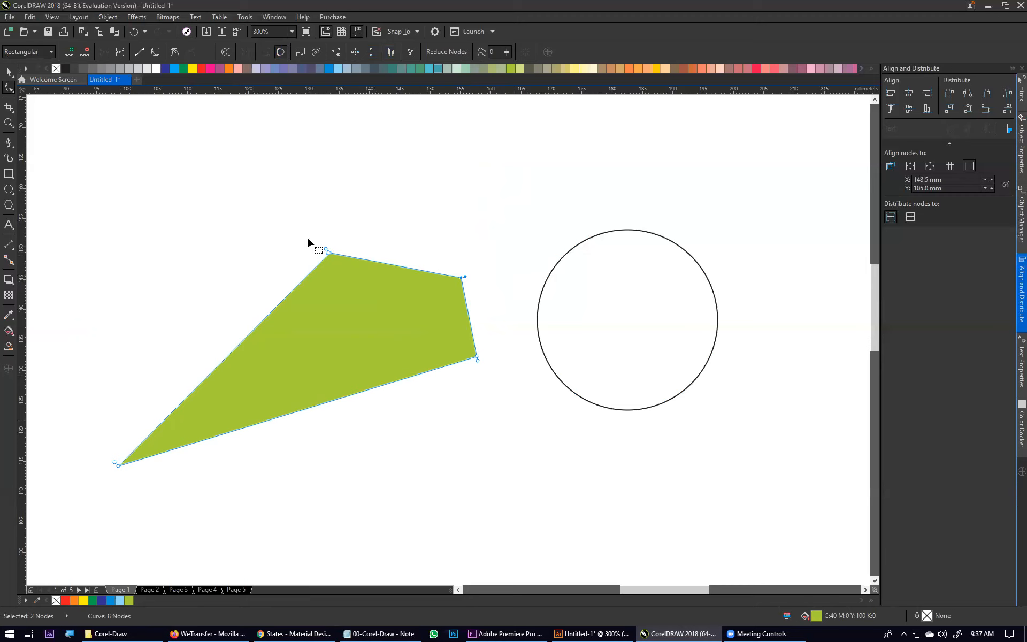
pyautogui.rightClick(453, 303)
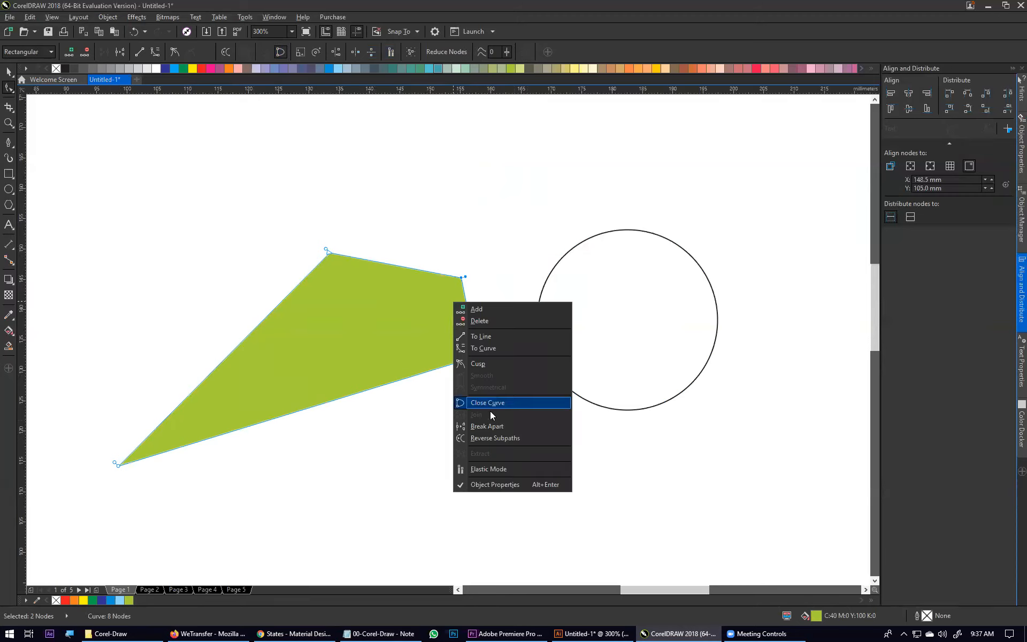
pyautogui.click(419, 338)
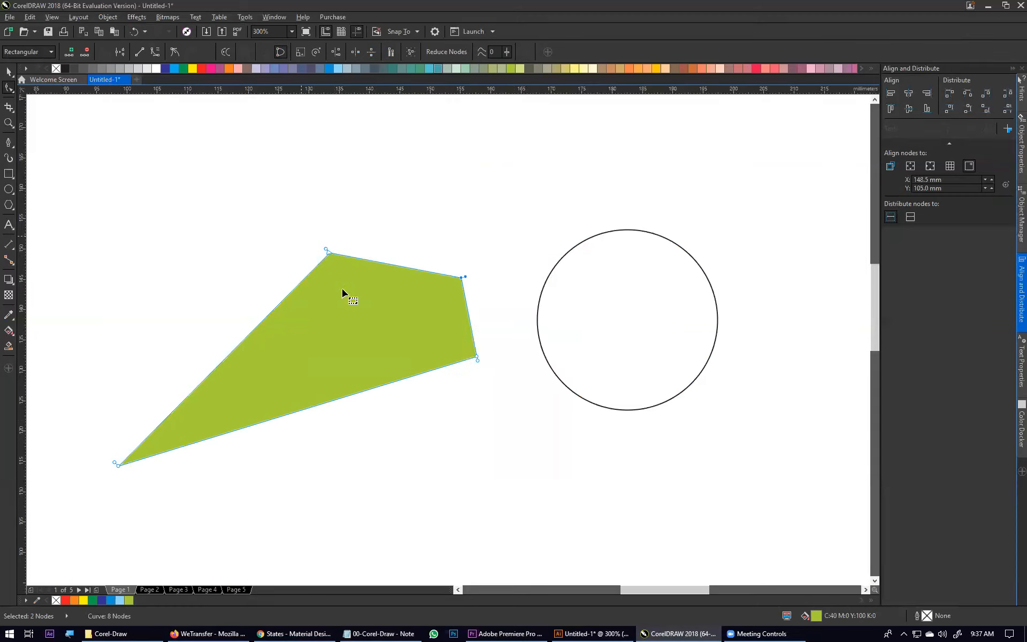
# Move the green shape's upper-left and lower-left corners into line to form a nearly vertical left edge
pyautogui.click(327, 252)
pyautogui.moveTo(327, 253); pyautogui.dragTo(261, 181)
pyautogui.moveTo(131, 503); pyautogui.dragTo(262, 432)
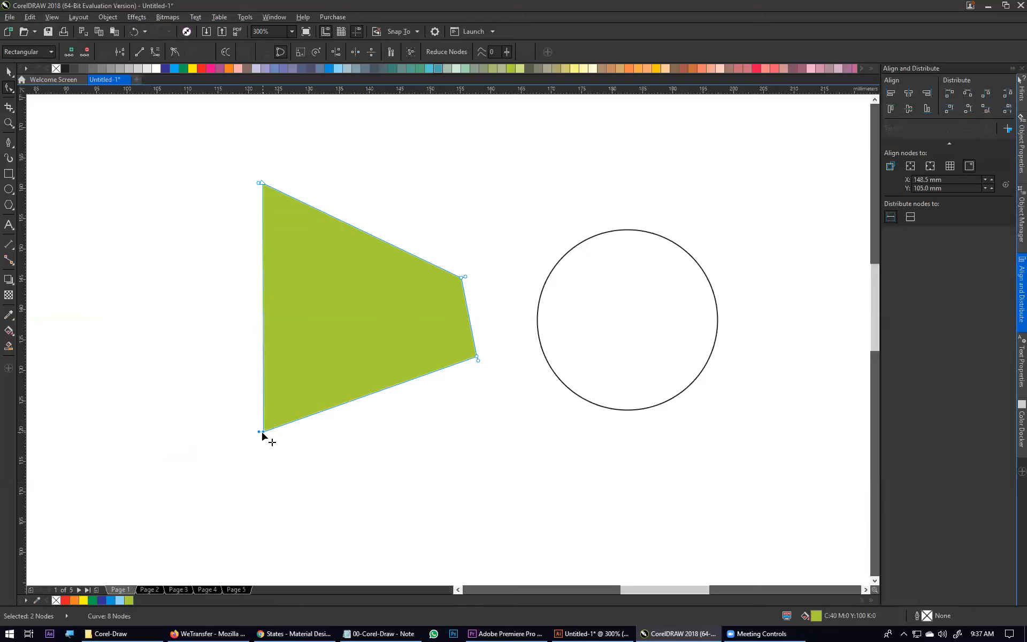
# Fill the circle with orange and convert it to curves
pyautogui.click(642, 289)
pyautogui.click(633, 239)
pyautogui.press('space')
pyautogui.click(604, 277)
pyautogui.click(610, 293)
pyautogui.moveTo(235, 72); pyautogui.dragTo(657, 316)
pyautogui.rightClick(636, 278)
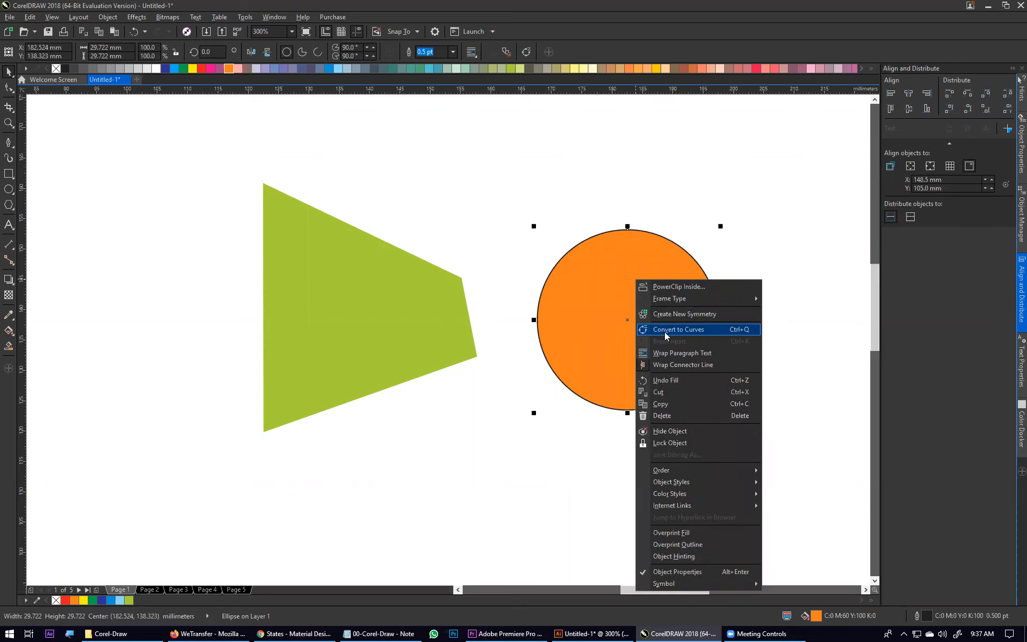
pyautogui.click(665, 329)
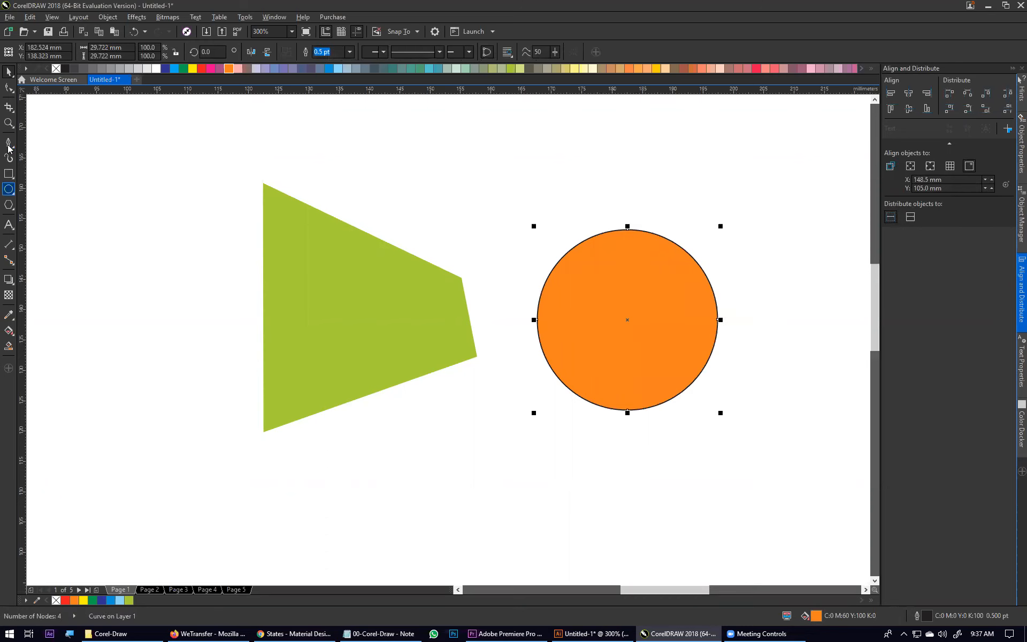
# Reshape the orange circle into a candy-like form by moving its top node down and its bottom node up past it
pyautogui.click(9, 88)
pyautogui.moveTo(644, 216); pyautogui.dragTo(625, 351)
pyautogui.click(582, 430)
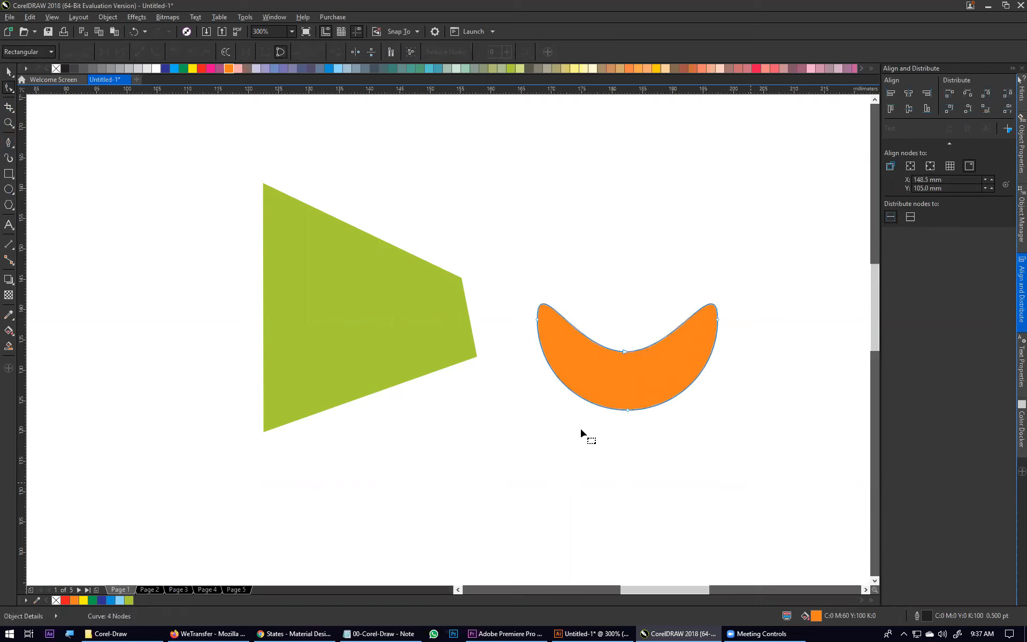
pyautogui.click(626, 411)
pyautogui.moveTo(628, 410); pyautogui.dragTo(624, 305)
pyautogui.click(636, 465)
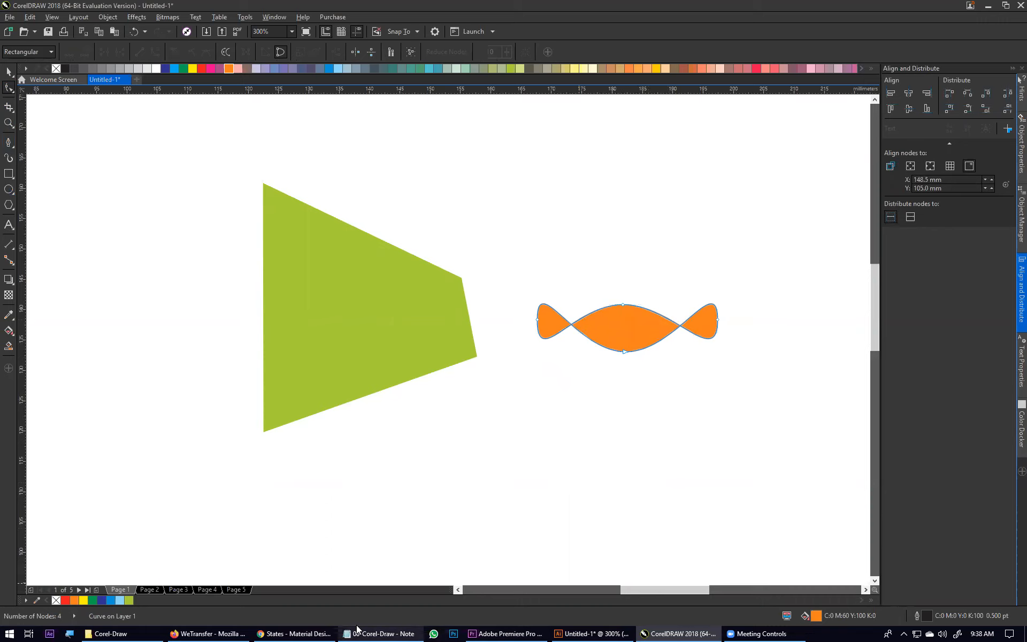
# Switch to the 00-Corel-Draw notes in Notepad and add the heading "Shape Tool" below the object types
pyautogui.moveTo(327, 633)
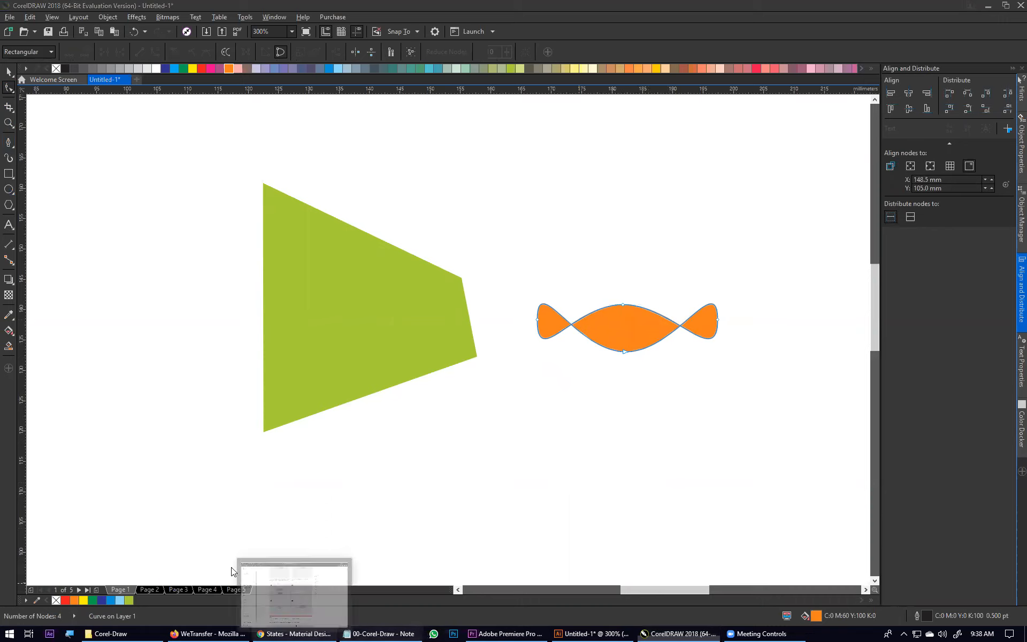
pyautogui.click(378, 634)
pyautogui.click(93, 273)
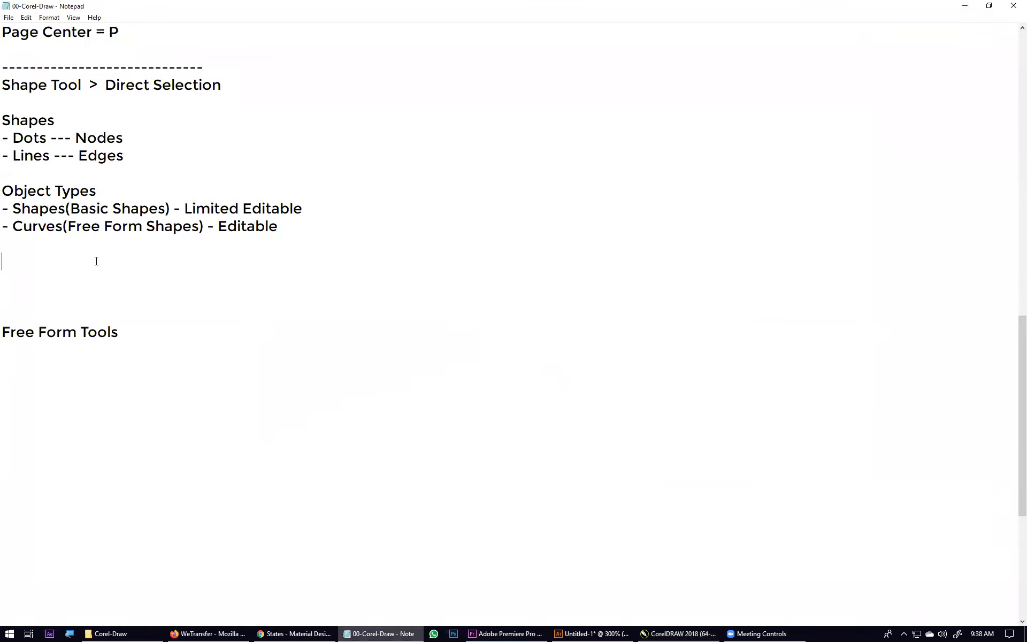
pyautogui.write('Shape Tool')
# Switch to Illustrator and float its pen tool group as a separate panel before returning to CorelDRAW
pyautogui.click(591, 634)
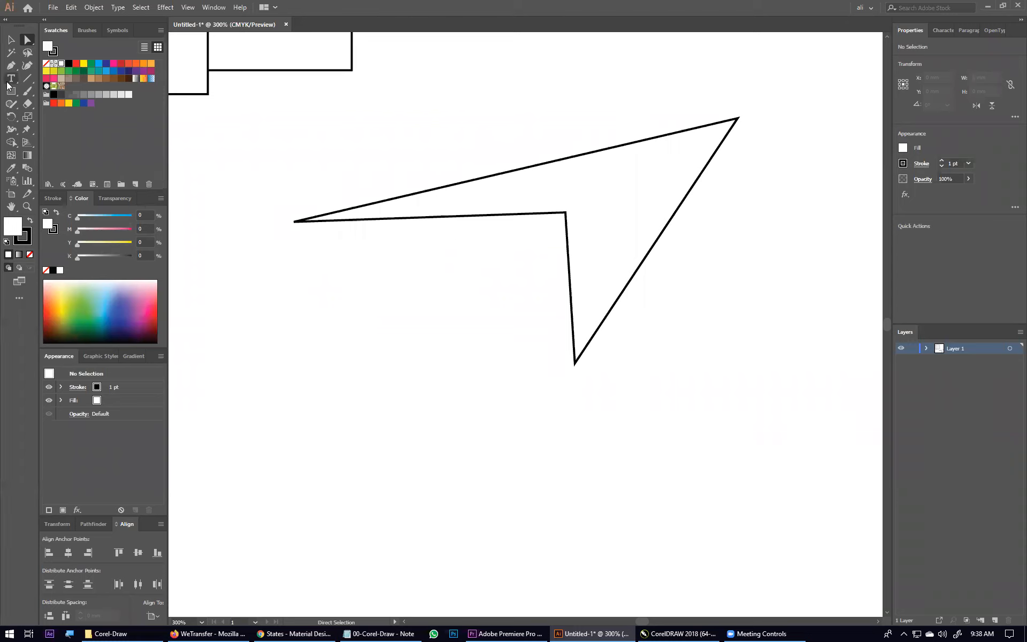
pyautogui.click(11, 65)
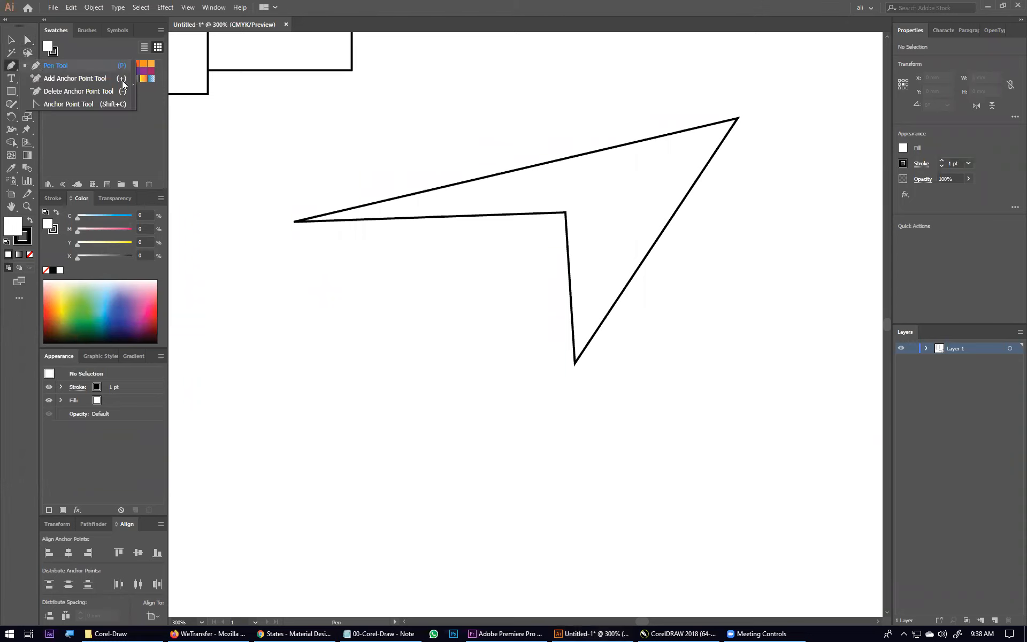
pyautogui.click(134, 84)
pyautogui.moveTo(26, 75); pyautogui.dragTo(342, 117)
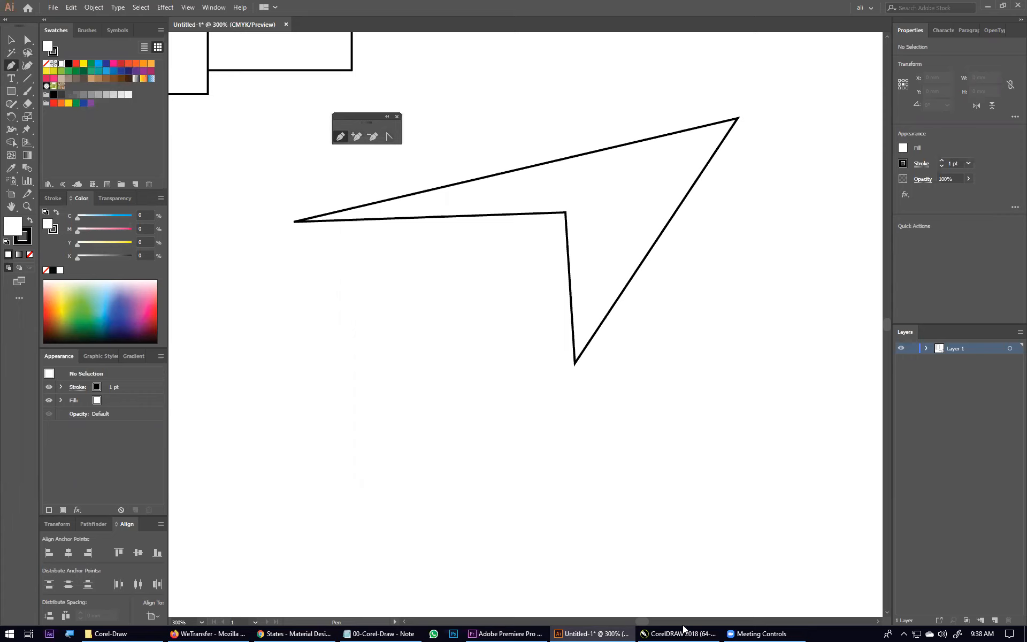
pyautogui.click(682, 632)
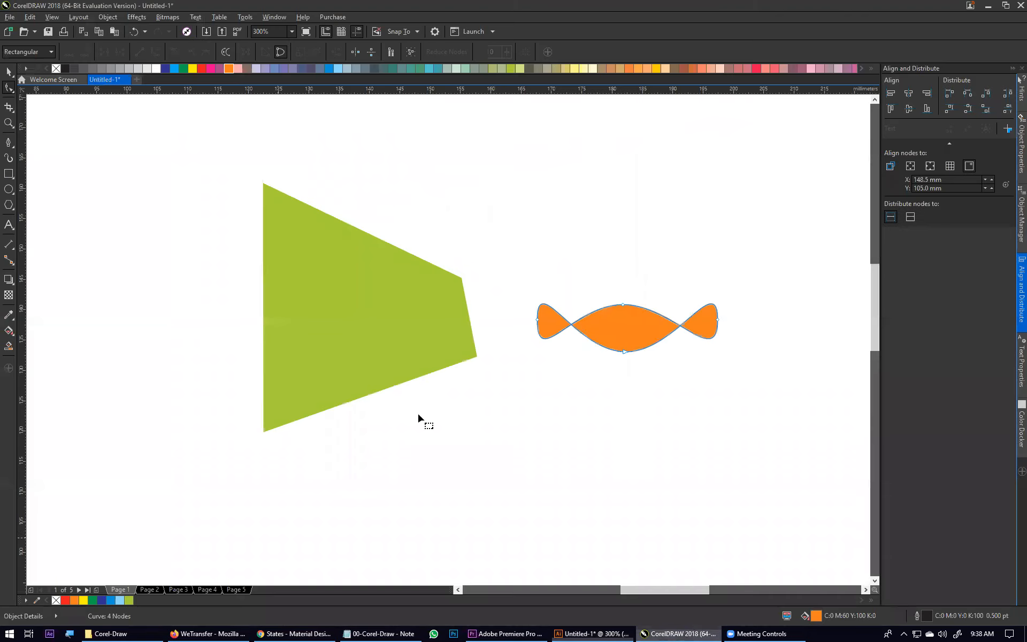
pyautogui.click(8, 144)
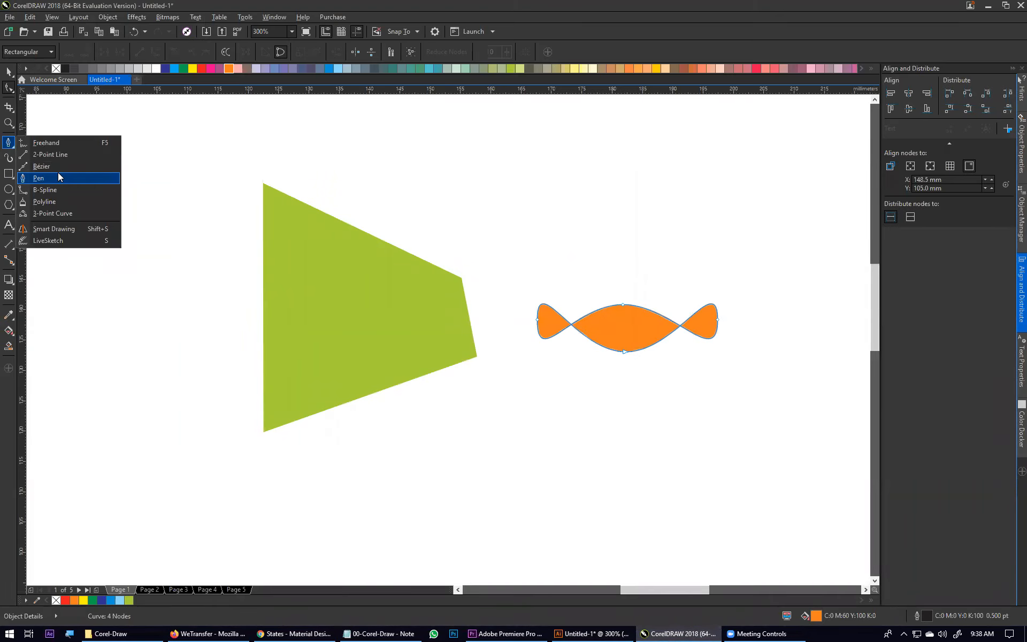
pyautogui.click(10, 143)
pyautogui.click(386, 311)
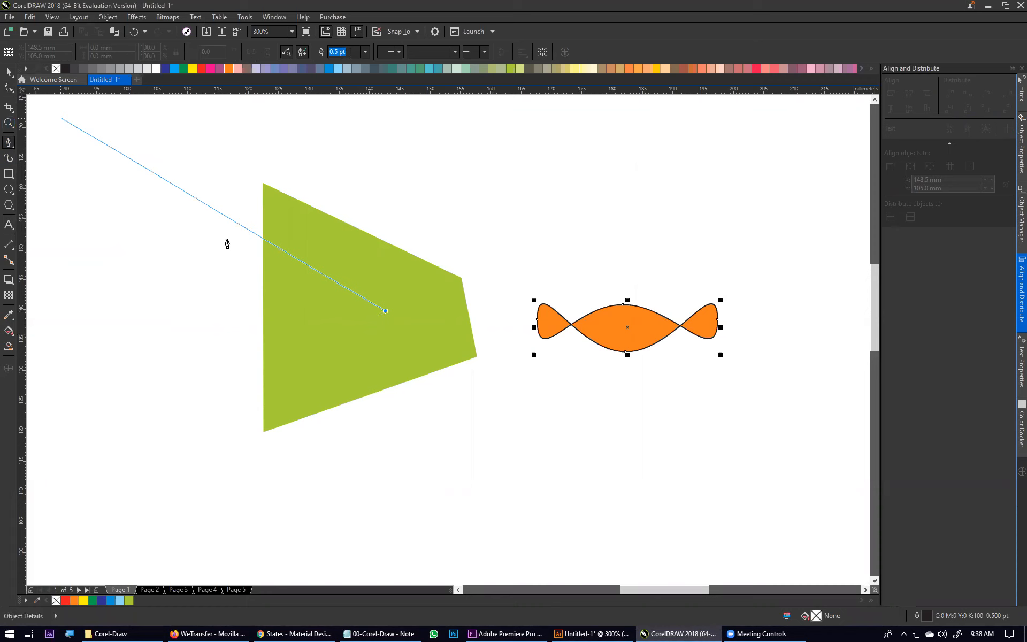
pyautogui.press('Escape')
# Add nodes on the green shape's upper and left edges and pull them outward into new corners
pyautogui.click(8, 89)
pyautogui.click(322, 328)
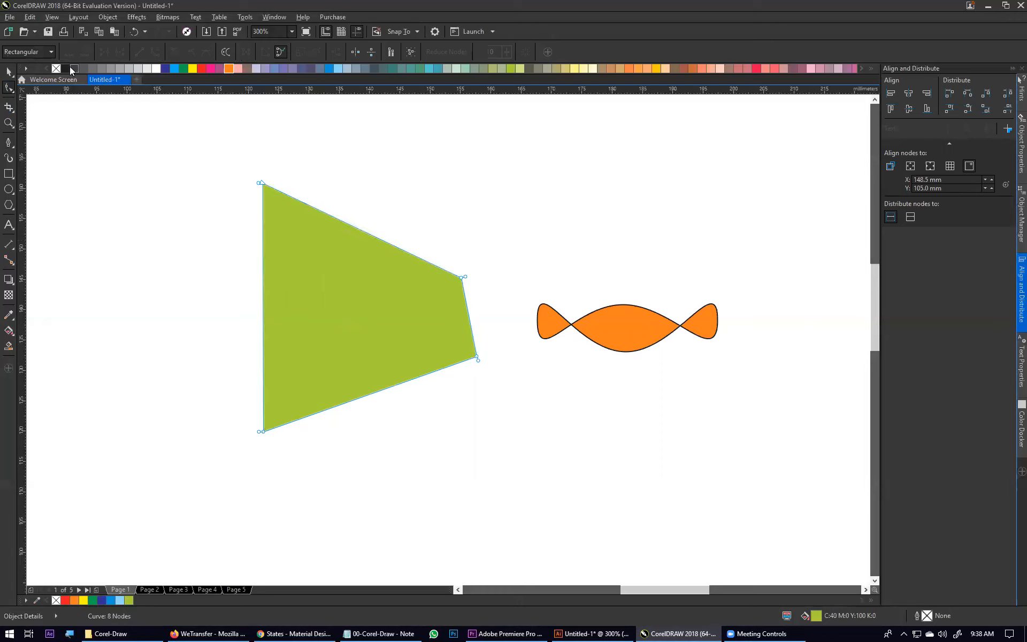
pyautogui.doubleClick(369, 234)
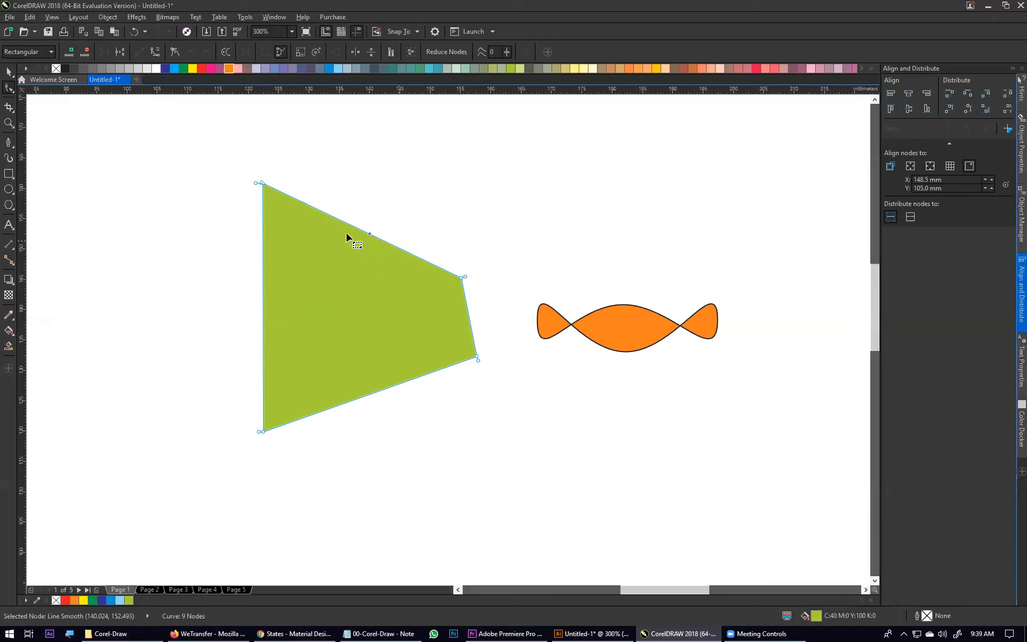
pyautogui.doubleClick(262, 315)
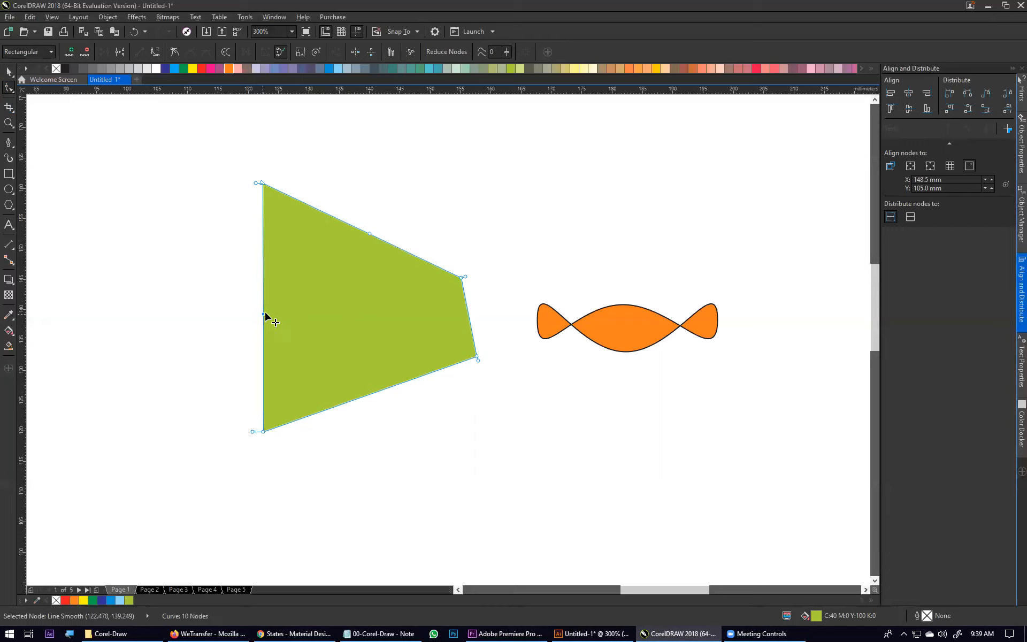
pyautogui.moveTo(258, 316); pyautogui.dragTo(143, 313)
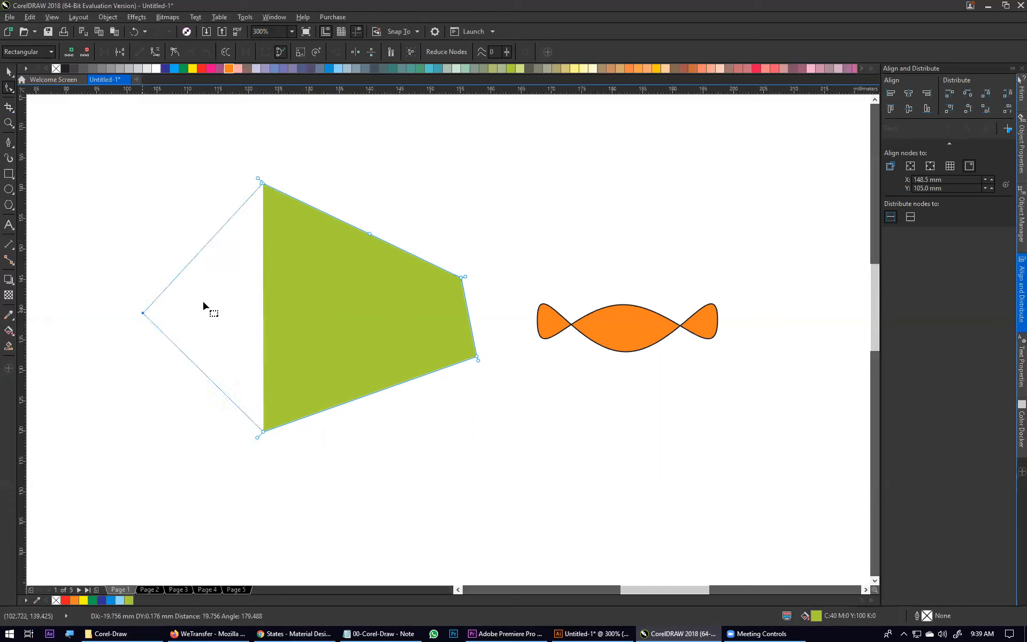
pyautogui.moveTo(368, 236); pyautogui.dragTo(408, 163)
# Add three nodes along the green shape's lower edges, pulling one down into a spike and the other two inward
pyautogui.doubleClick(376, 396)
pyautogui.moveTo(377, 397); pyautogui.dragTo(414, 498)
pyautogui.doubleClick(440, 439)
pyautogui.moveTo(439, 439); pyautogui.dragTo(344, 354)
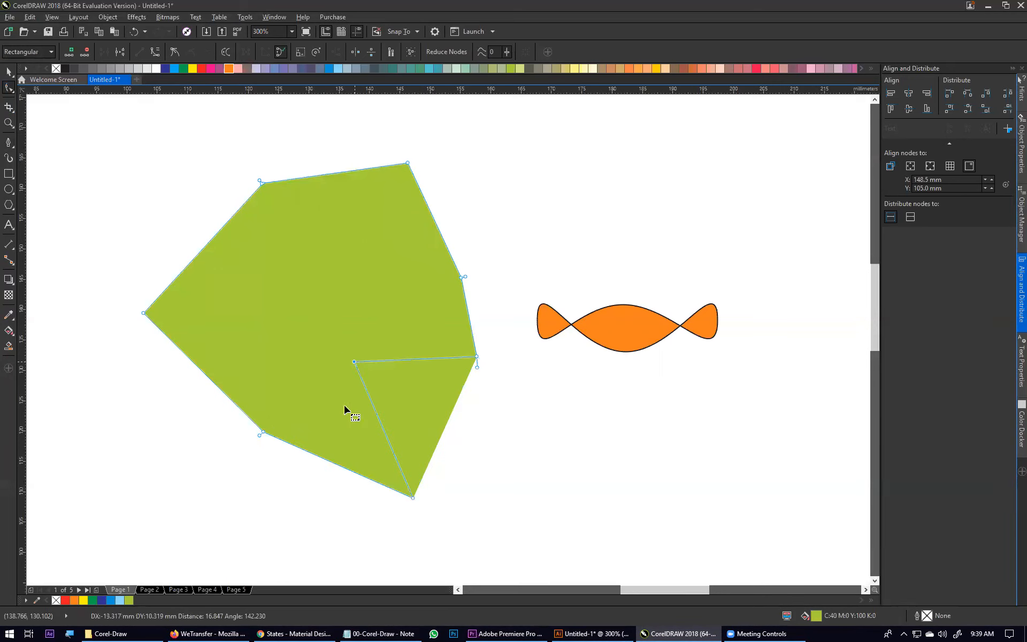
pyautogui.doubleClick(335, 463)
pyautogui.moveTo(335, 463); pyautogui.dragTo(335, 433)
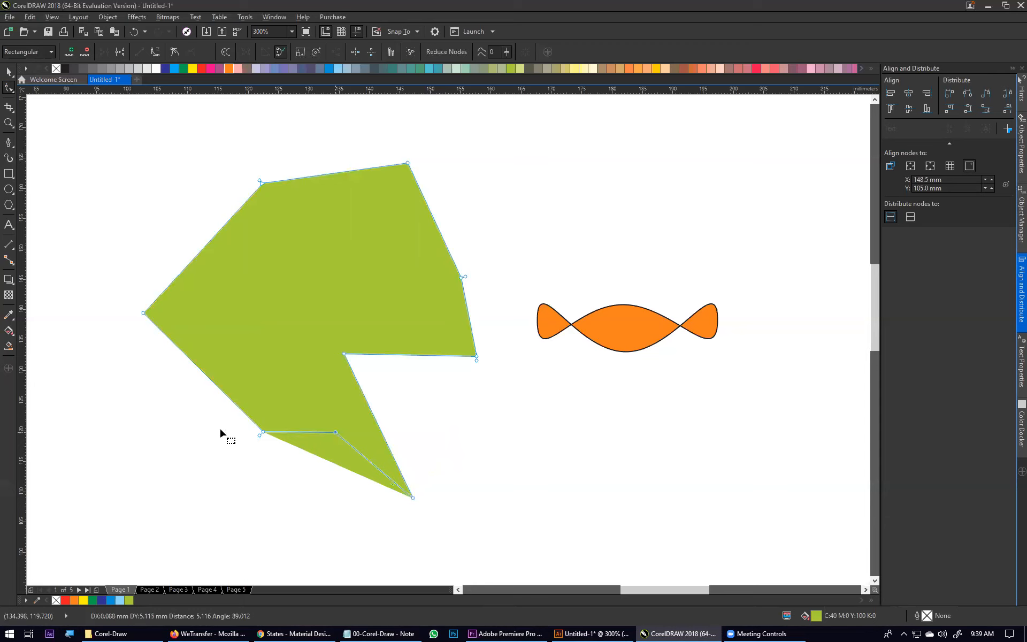
# Add a node on each of the green shape's two right-hand edges and pull both inward to form notches
pyautogui.doubleClick(467, 313)
pyautogui.moveTo(467, 313); pyautogui.dragTo(406, 310)
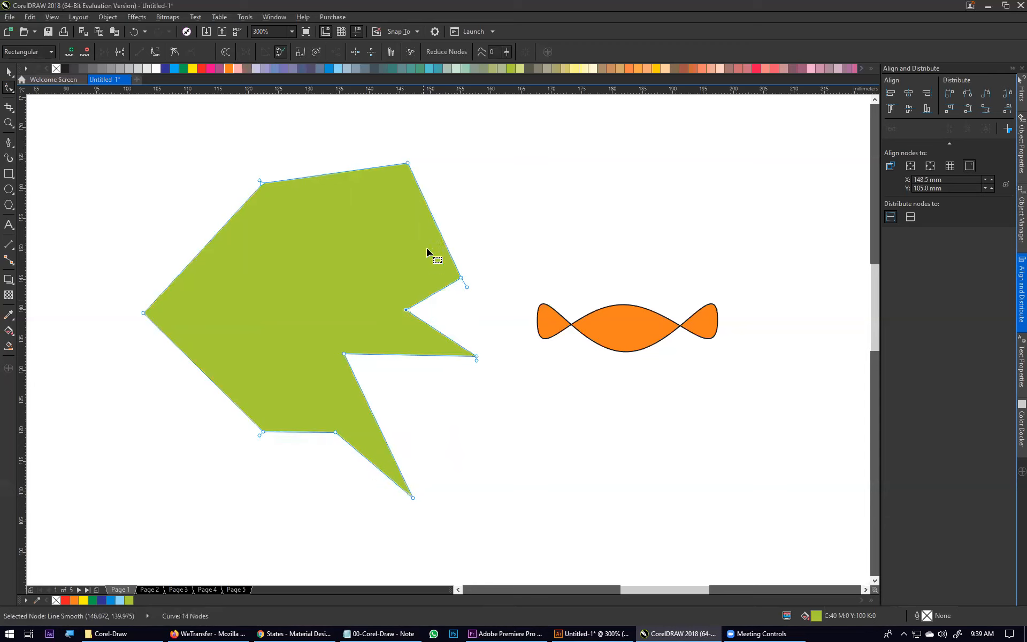
pyautogui.doubleClick(432, 214)
pyautogui.moveTo(431, 214); pyautogui.dragTo(386, 229)
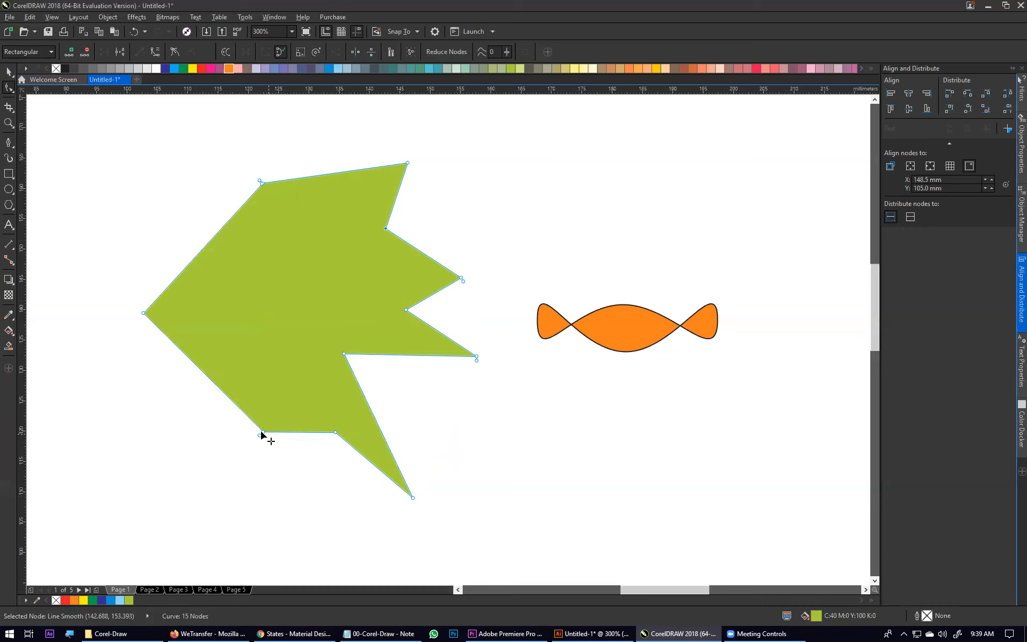
# Delete the green shape's lower-left corner, top corner, upper notch and upper-right tip nodes
pyautogui.press('Delete')
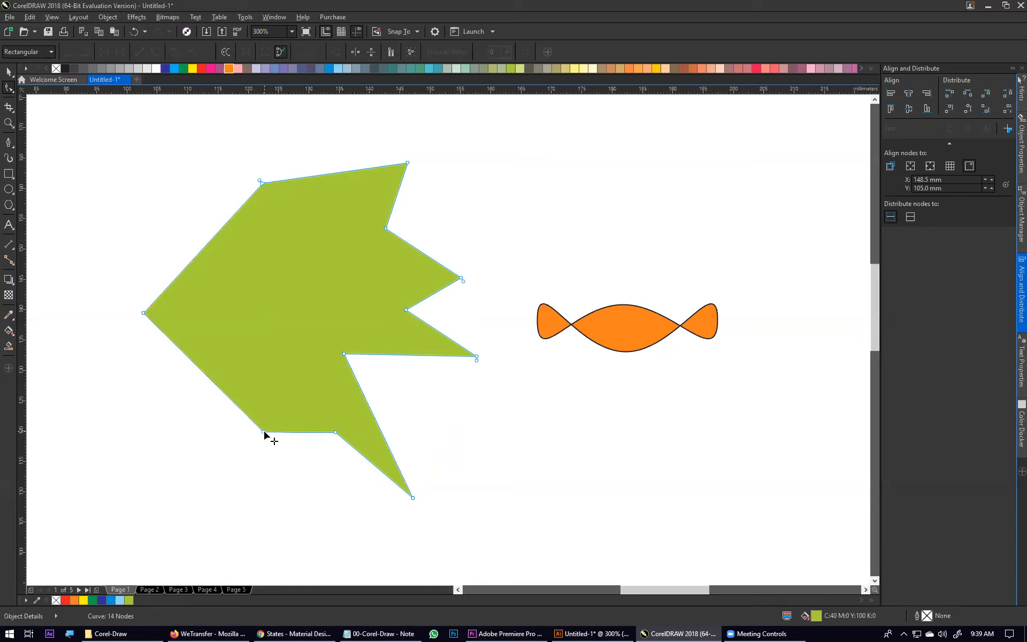
pyautogui.doubleClick(263, 432)
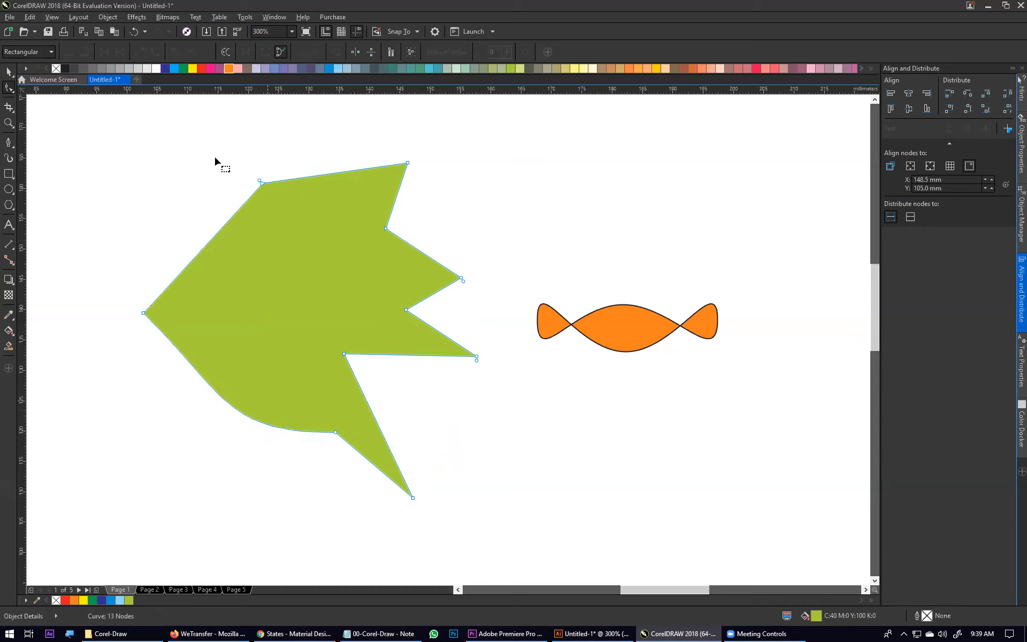
pyautogui.doubleClick(408, 164)
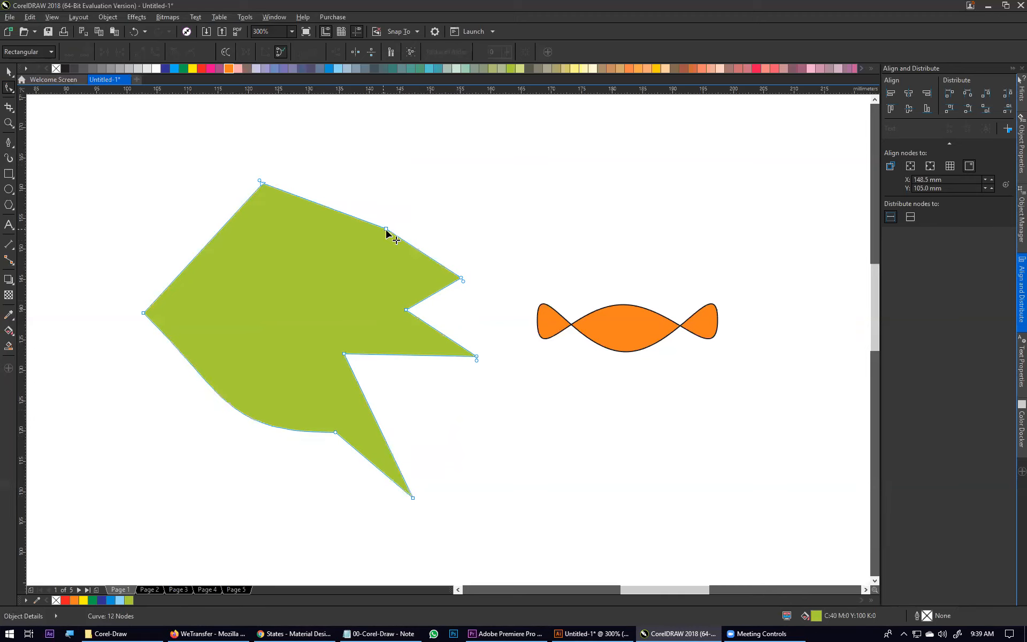
pyautogui.doubleClick(386, 229)
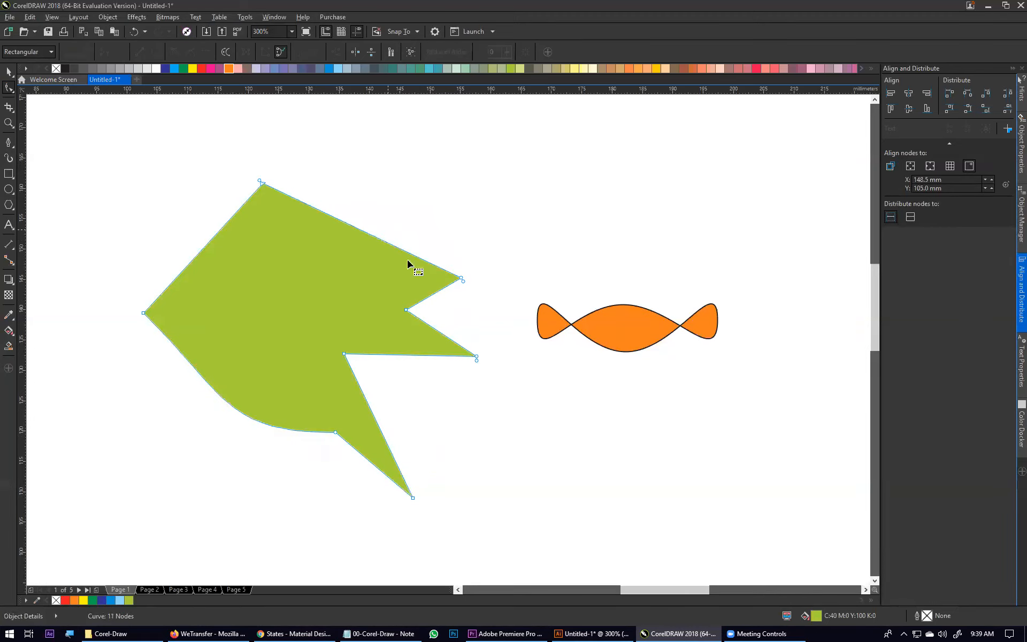
pyautogui.doubleClick(462, 279)
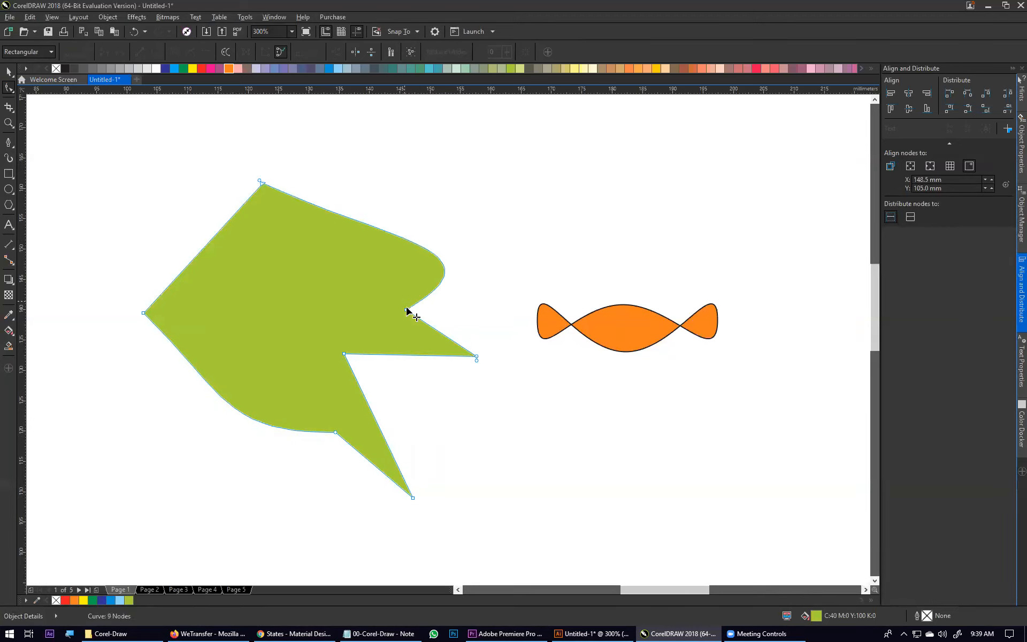
# Add a node midway along the lower edge of the green shape's right spike and deselect the shape
pyautogui.doubleClick(405, 355)
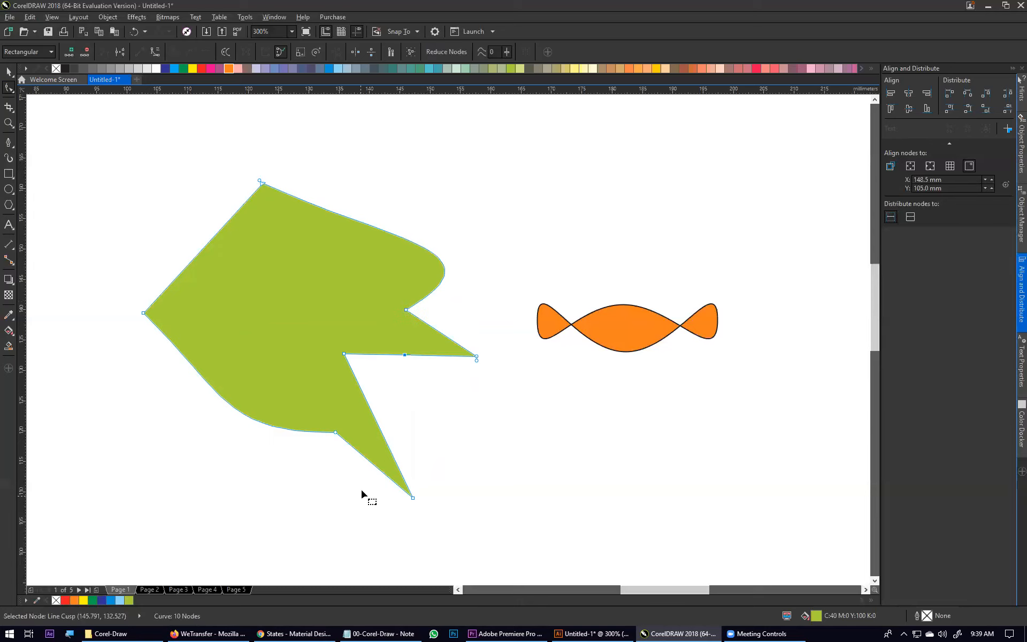
pyautogui.click(355, 366)
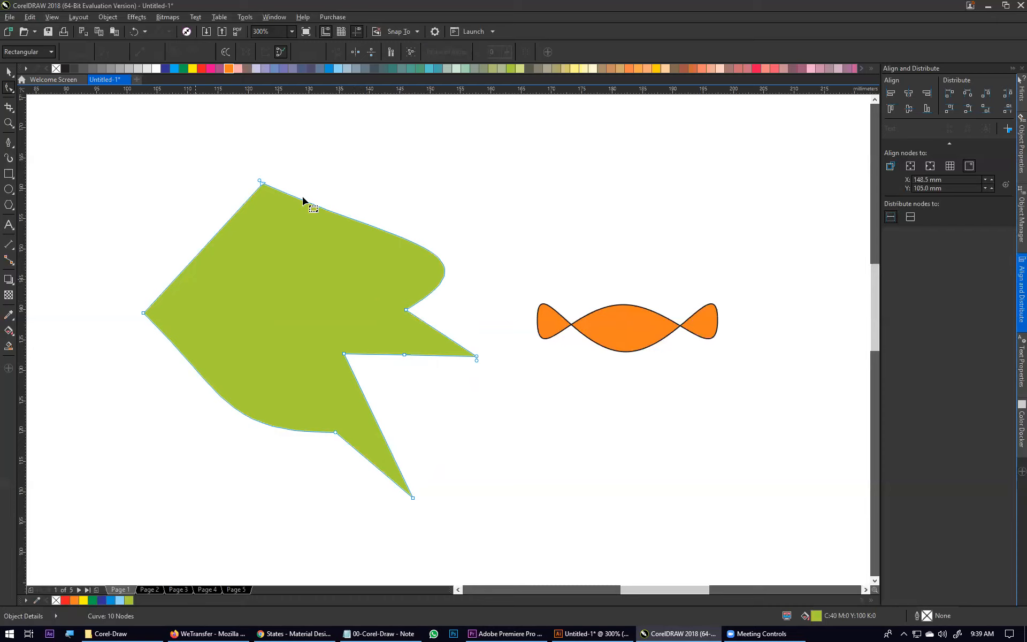
pyautogui.press('space')
pyautogui.press('Escape')
pyautogui.scroll(-4, 248, 313)
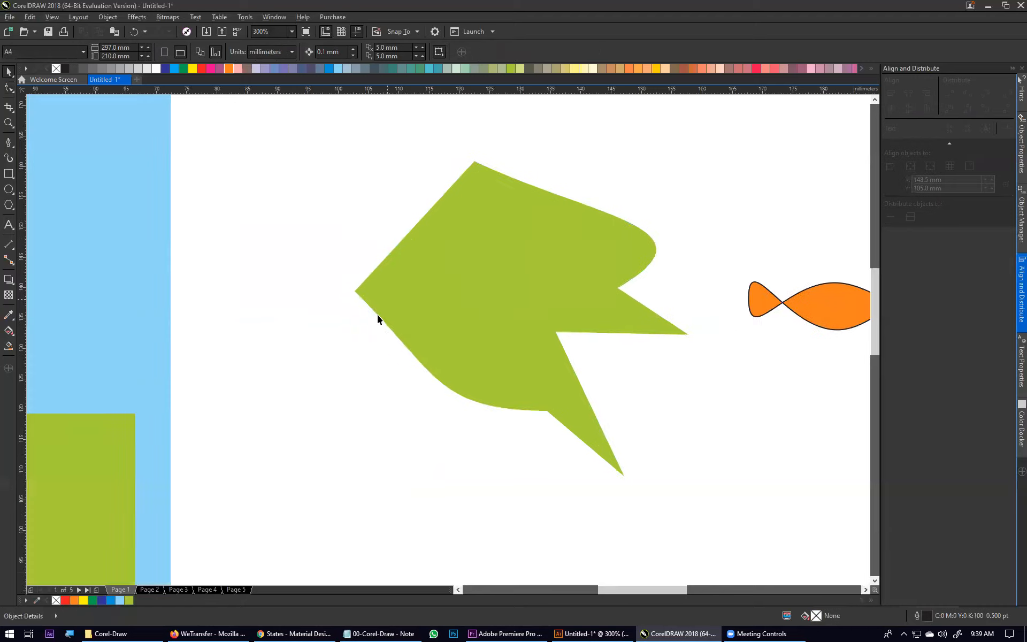
# Copy the left green rectangle to the empty area below the spiky shape and give it a magenta outline with no fill
pyautogui.moveTo(202, 452); pyautogui.dragTo(345, 506)
pyautogui.click(211, 68)
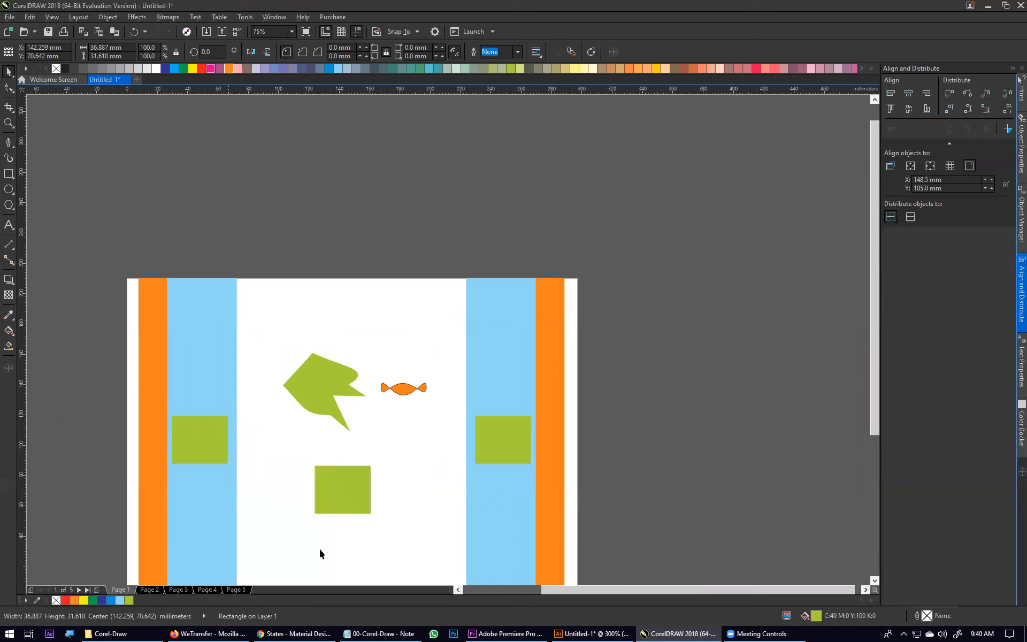
pyautogui.scroll(4, 346, 509)
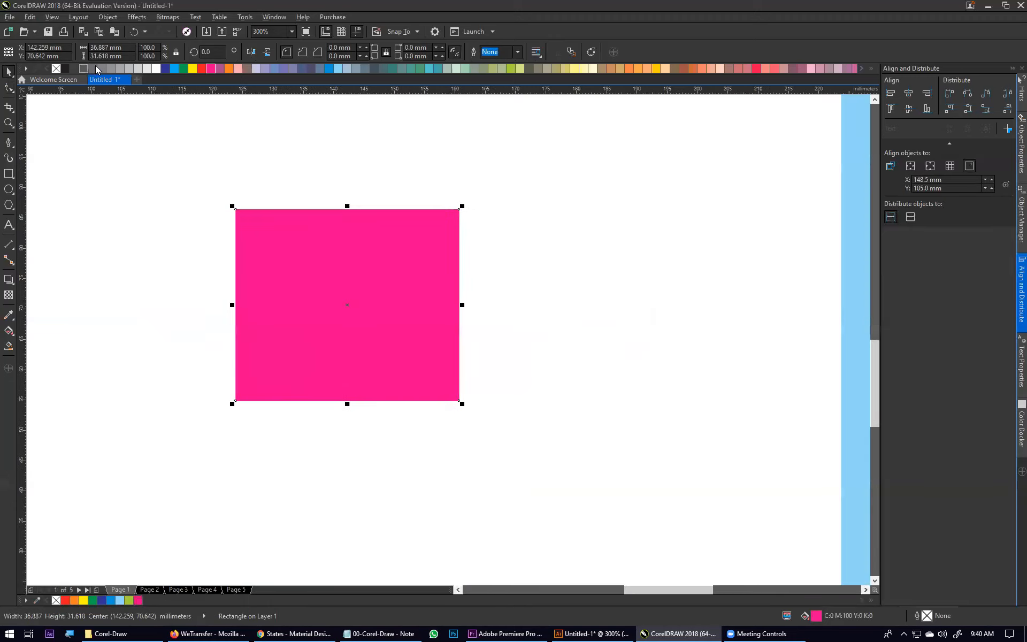
pyautogui.rightClick(210, 68)
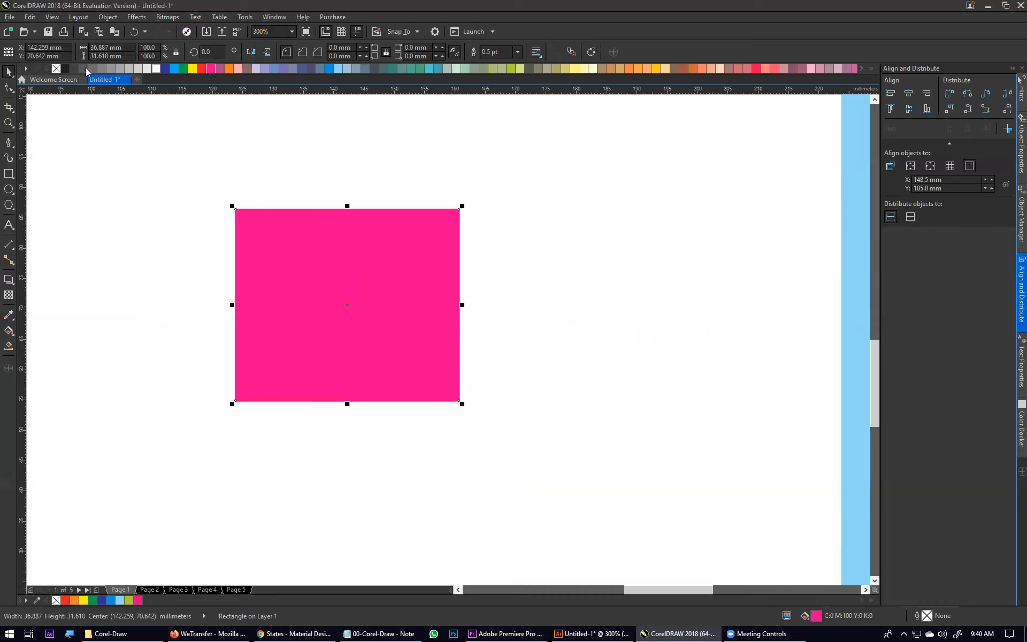
pyautogui.click(56, 69)
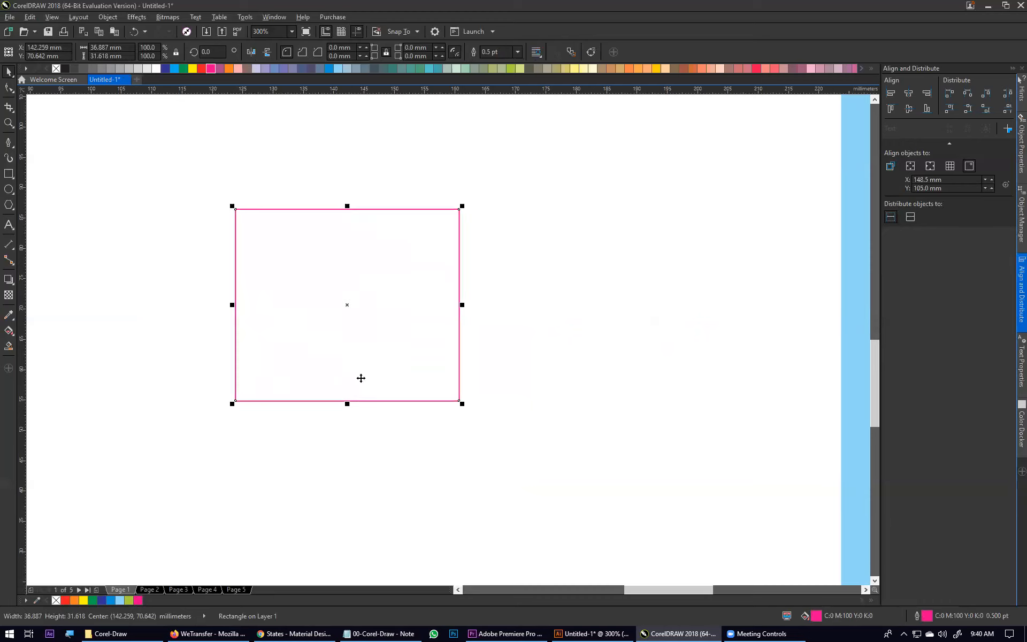
# Convert the magenta-outlined rectangle to curves
pyautogui.scroll(4, 444, 370)
pyautogui.scroll(-6, 385, 332)
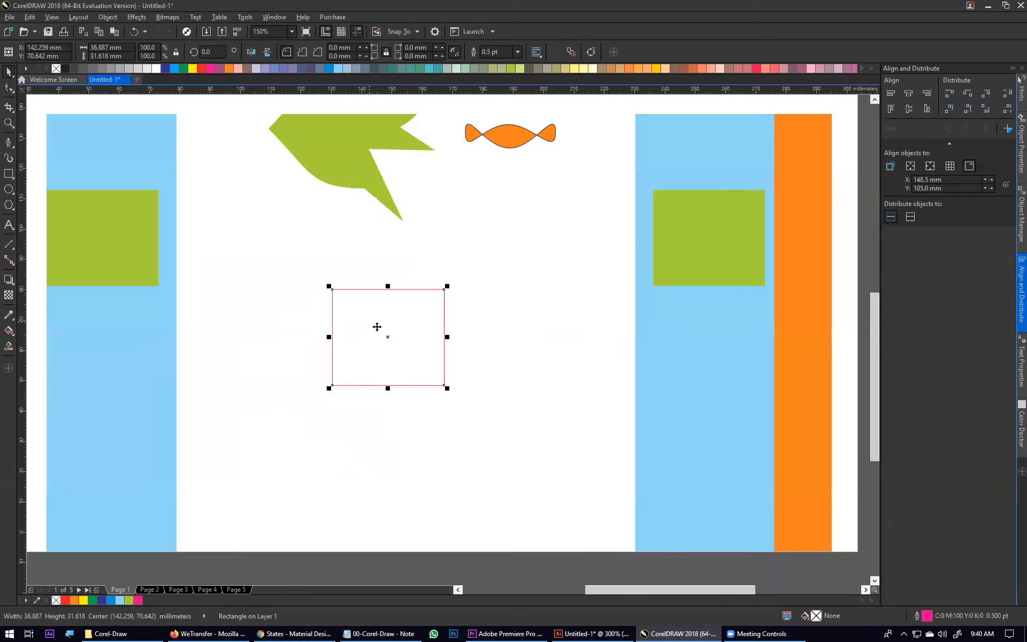
pyautogui.scroll(3, 378, 325)
pyautogui.scroll(-2, 401, 302)
pyautogui.rightClick(421, 307)
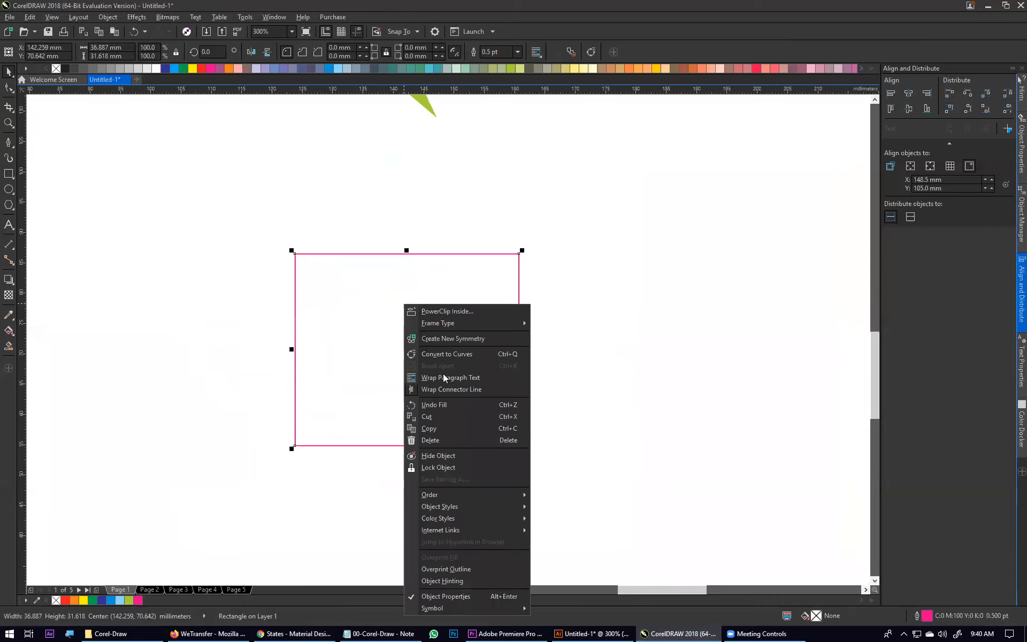
pyautogui.click(458, 356)
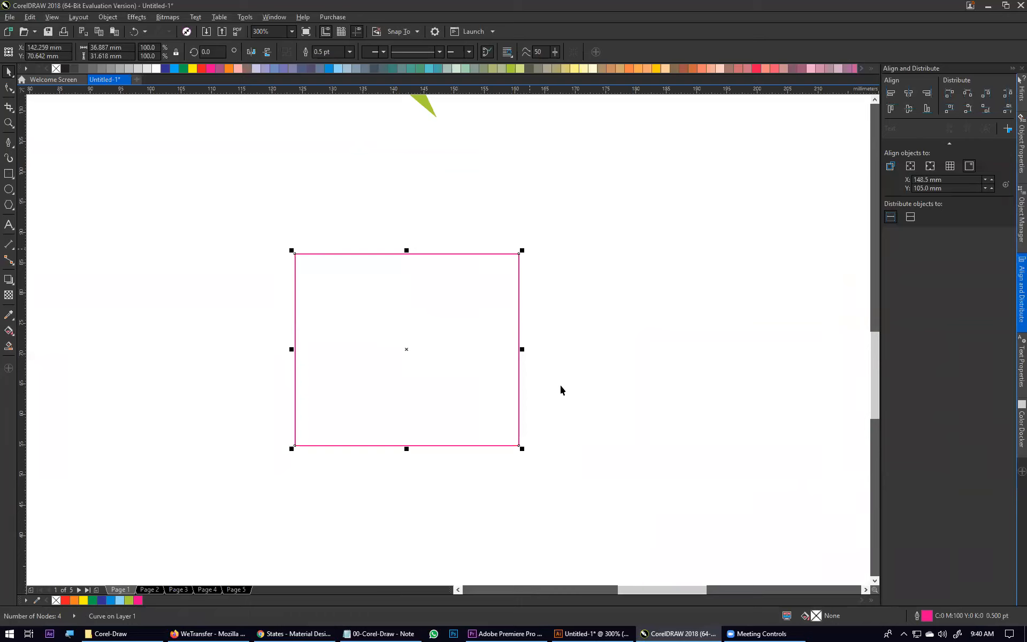
# Switch to Adobe Illustrator and select the large square crossed by the narrow upright rectangle
pyautogui.click(576, 628)
pyautogui.moveTo(296, 172); pyautogui.dragTo(431, 486)
pyautogui.scroll(-2, 447, 465)
pyautogui.click(521, 376)
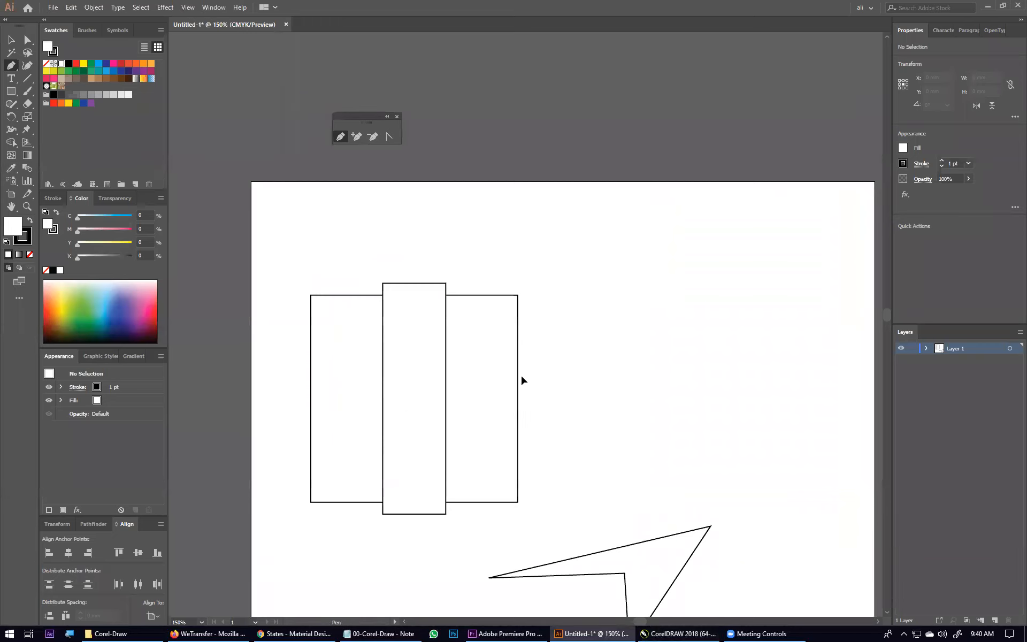
pyautogui.hotkey('ctrl', 'z')
pyautogui.keyDown('ctrl'); pyautogui.click(510, 319); pyautogui.keyUp('ctrl')
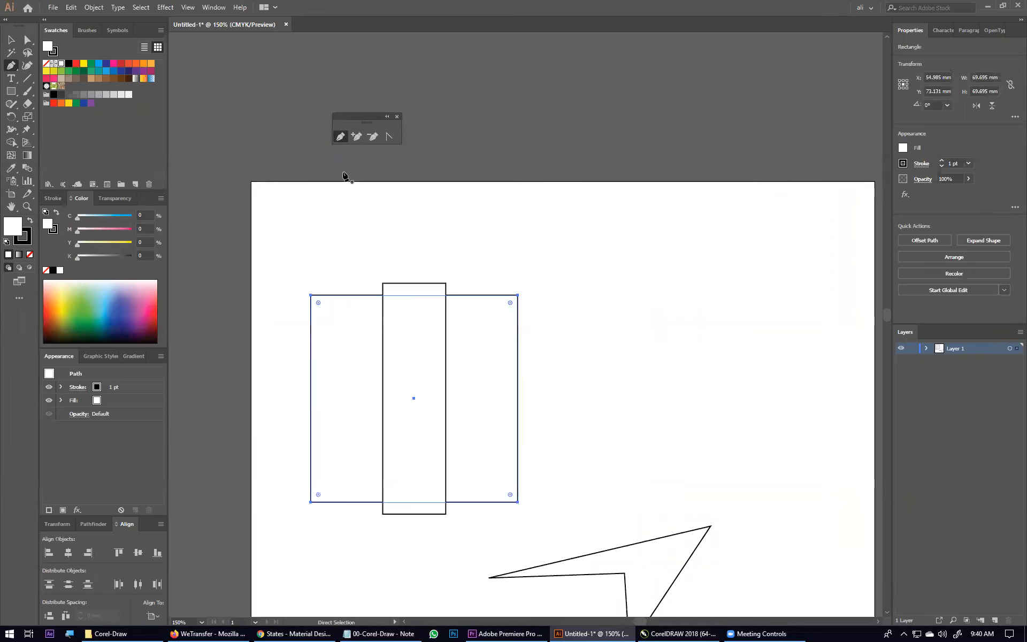
# With the Anchor Point tool, try bowing the square's right edge outward, undo that, and pull curve handles from its upper-right corner
pyautogui.click(390, 140)
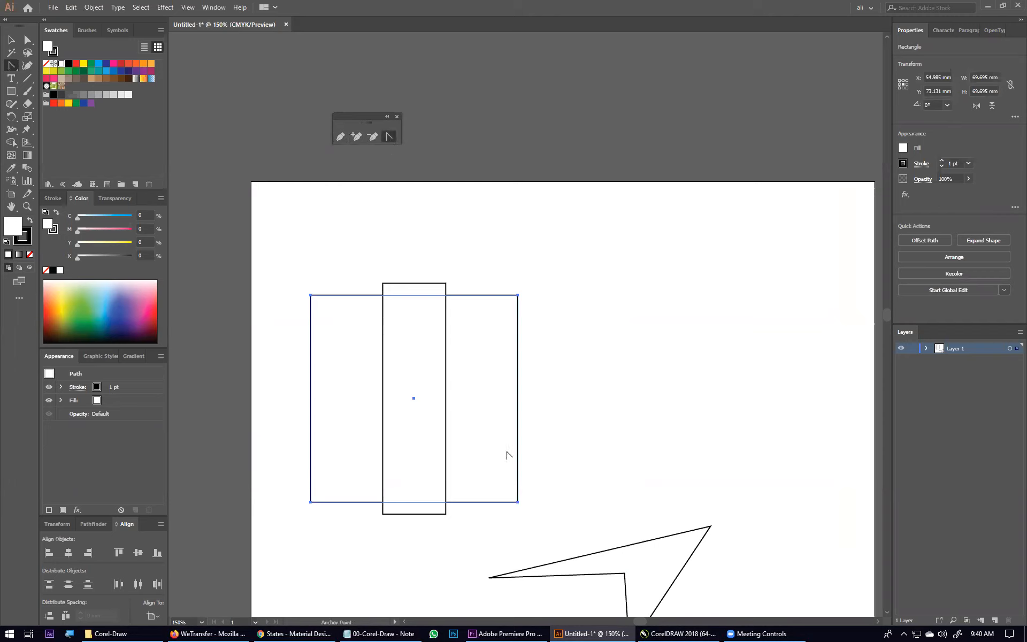
pyautogui.moveTo(518, 408); pyautogui.dragTo(550, 412)
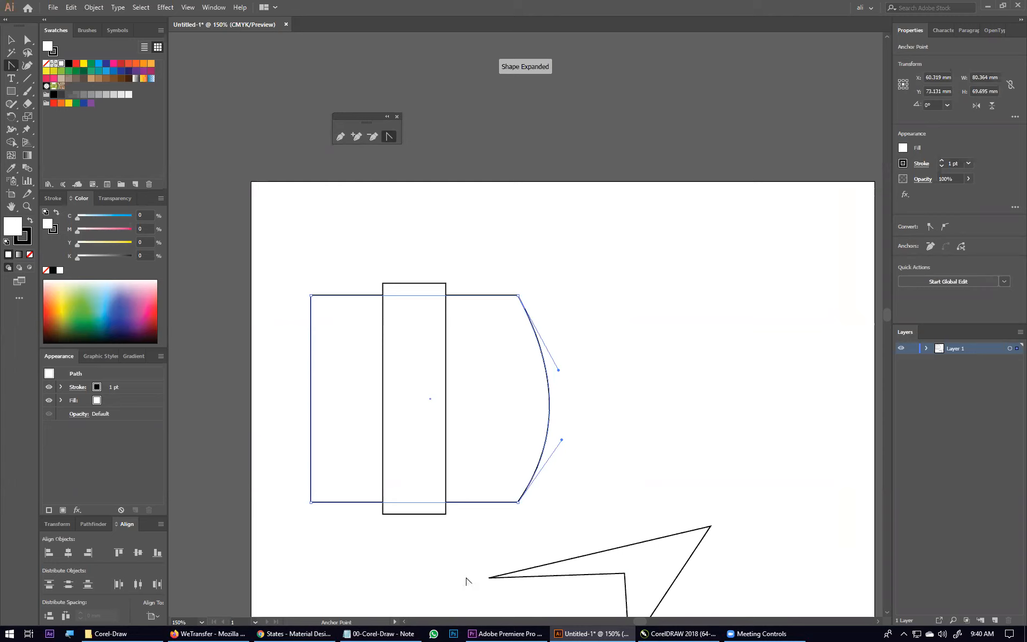
pyautogui.hotkey('ctrl', 'z')
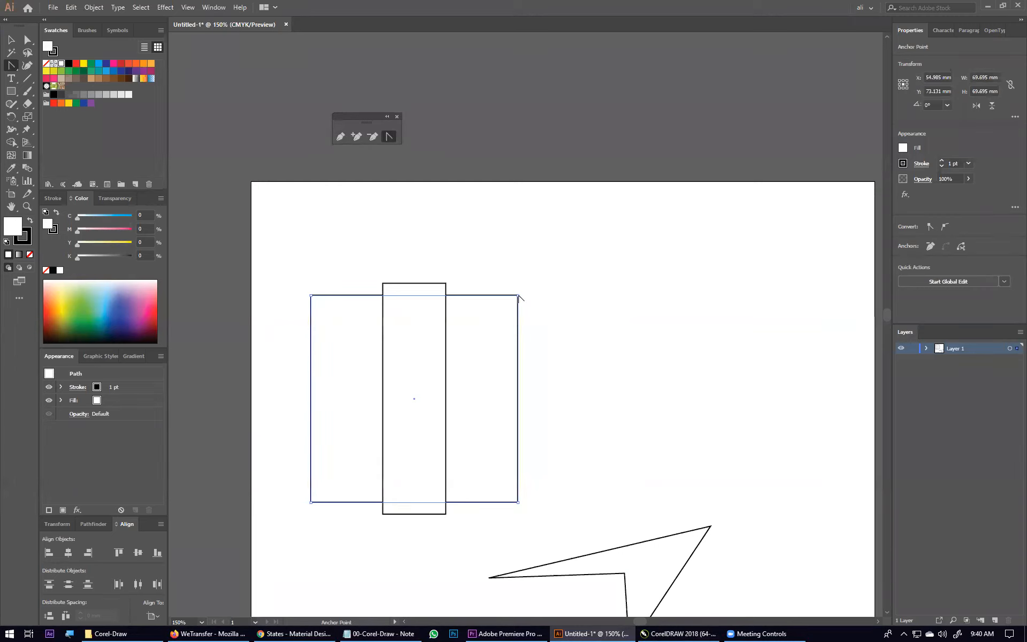
pyautogui.moveTo(518, 295); pyautogui.dragTo(587, 267)
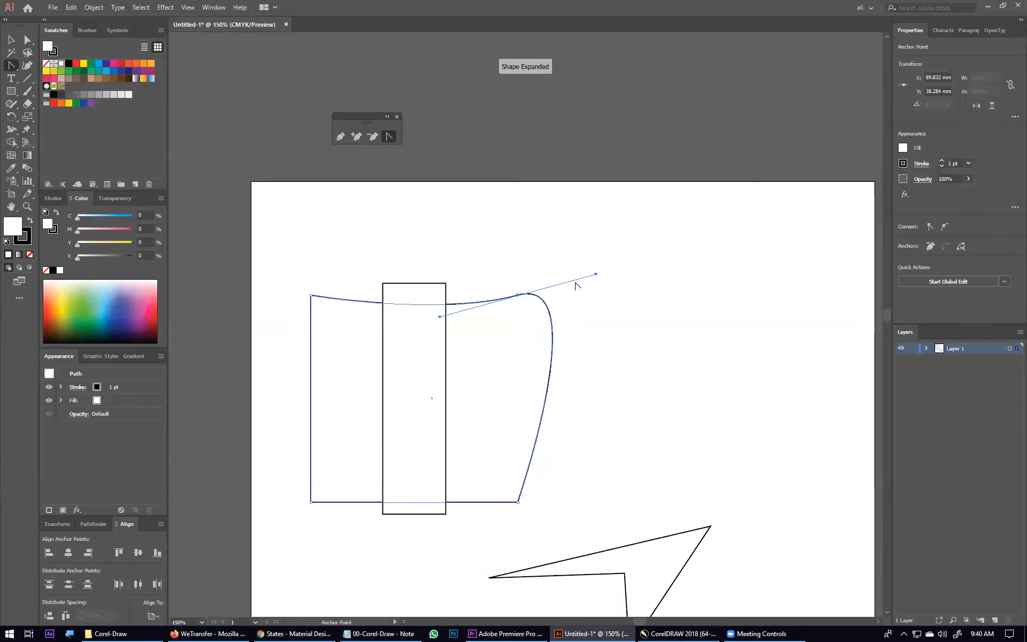
# Switch back to CorelDRAW and try to bend the magenta rectangle's right edge outward with the Shape tool
pyautogui.click(655, 634)
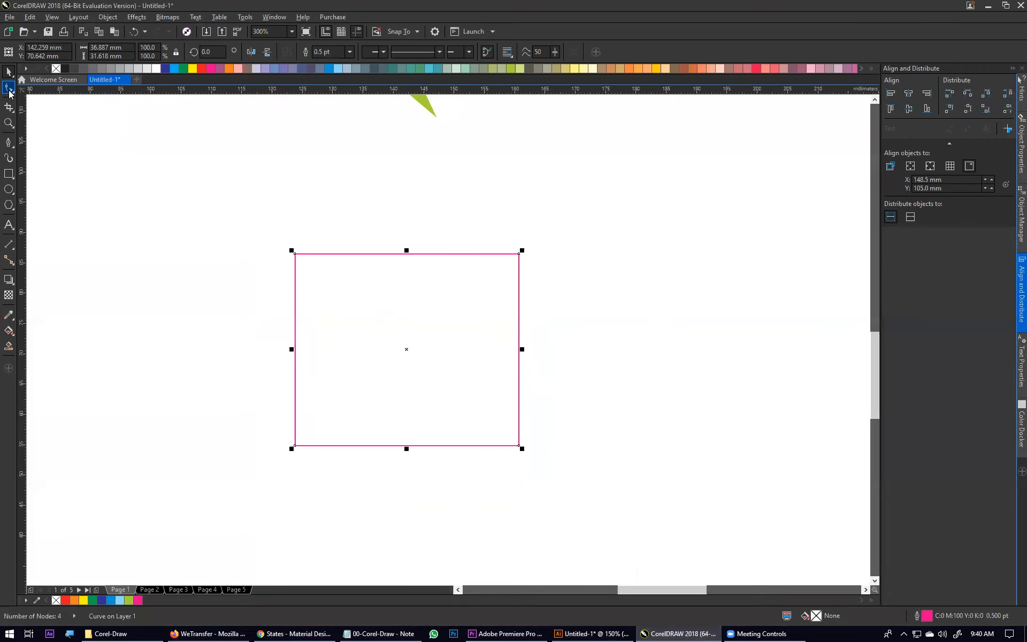
pyautogui.click(9, 89)
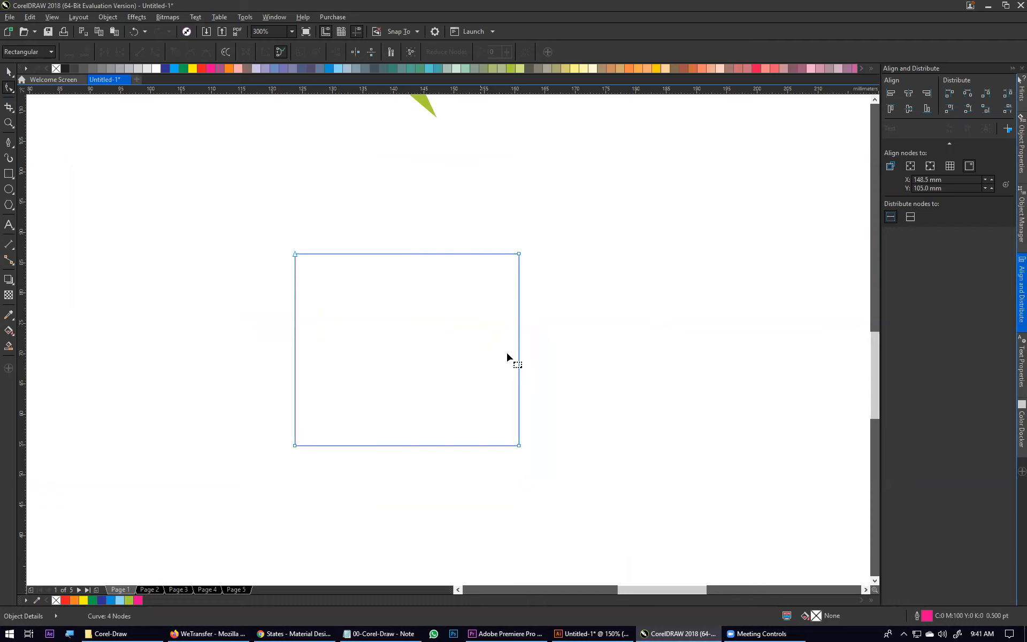
pyautogui.moveTo(518, 358); pyautogui.dragTo(530, 360)
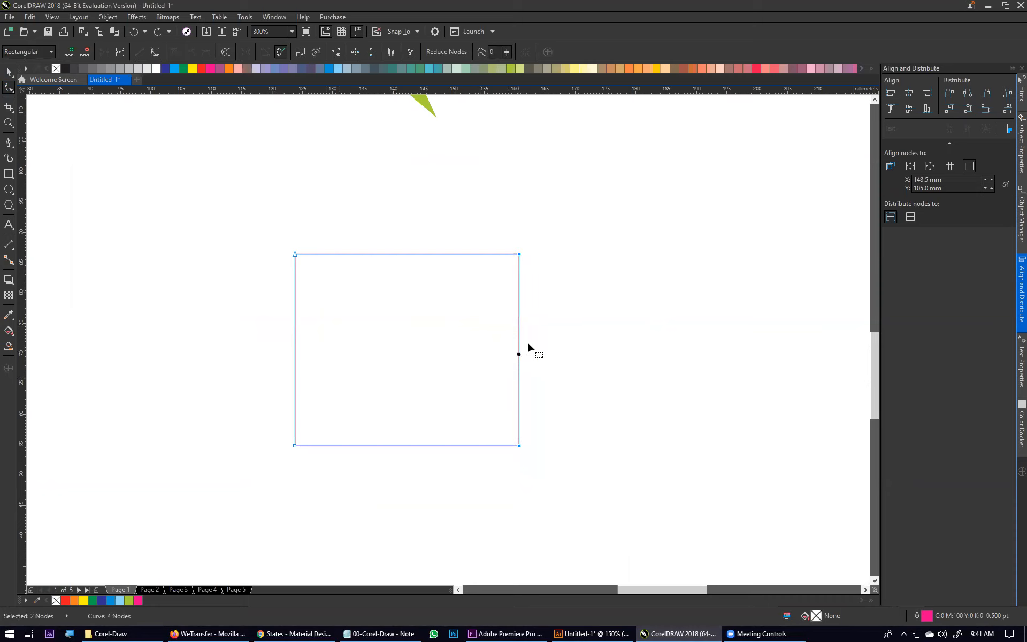
pyautogui.click(532, 353)
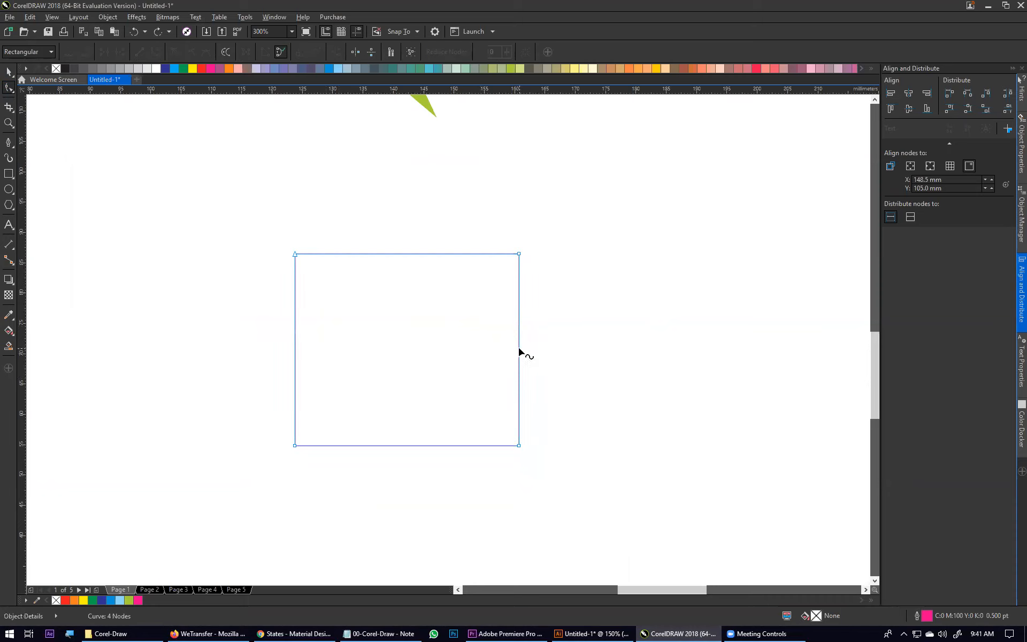
pyautogui.click(519, 349)
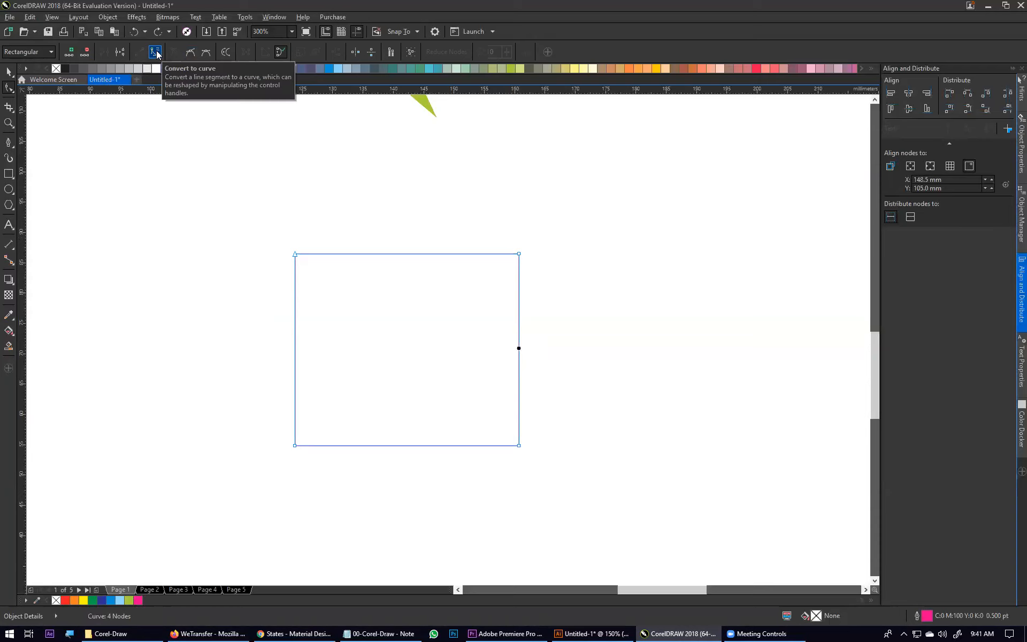
# Check whether Convert to Curves is still available for the magenta rectangle
pyautogui.rightClick(387, 295)
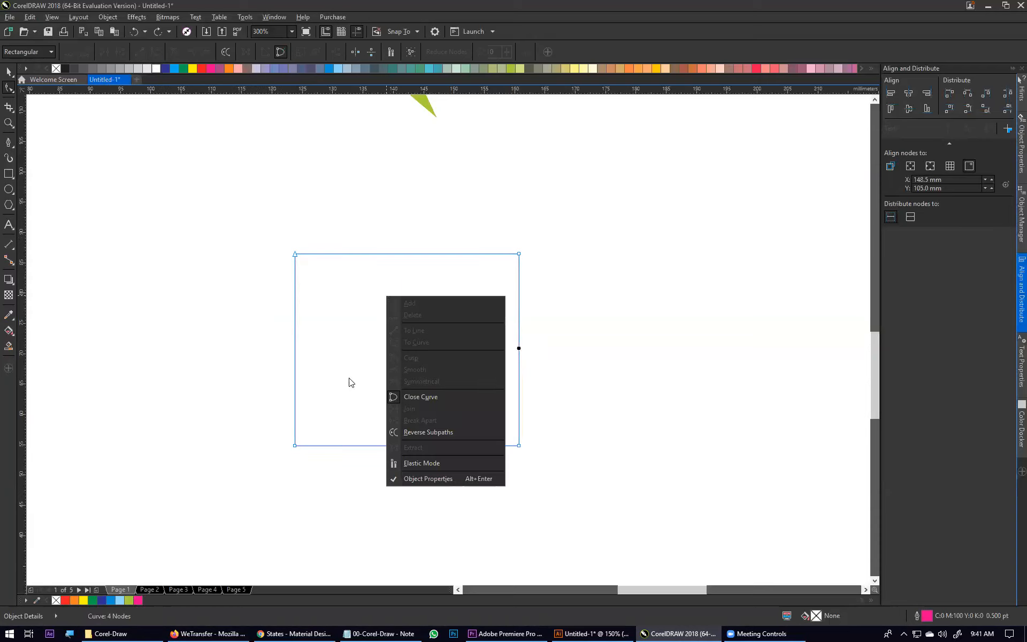
pyautogui.click(9, 74)
pyautogui.click(374, 182)
pyautogui.click(383, 326)
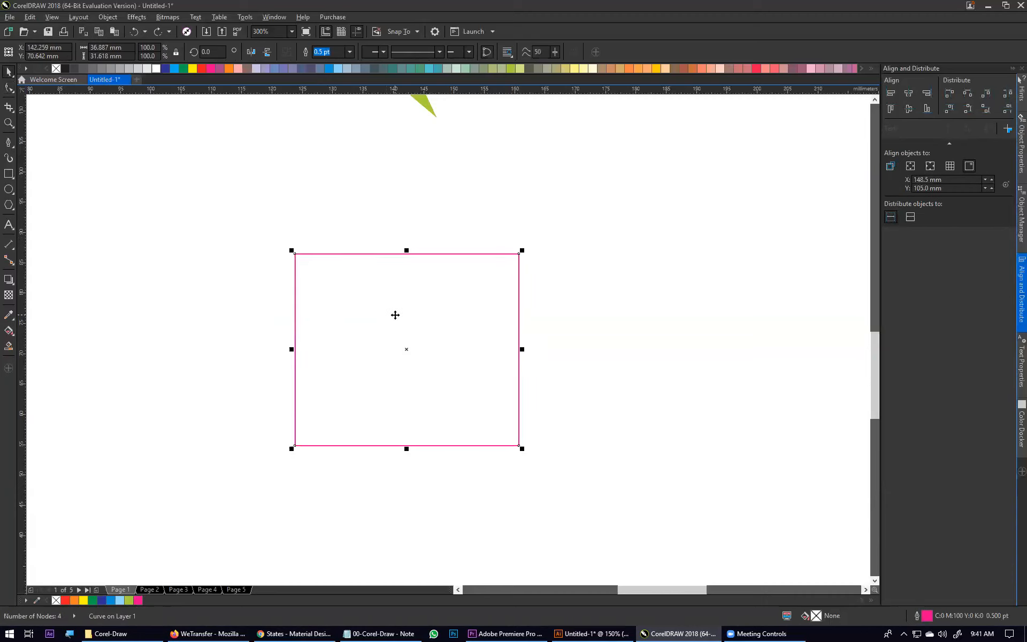
pyautogui.rightClick(395, 315)
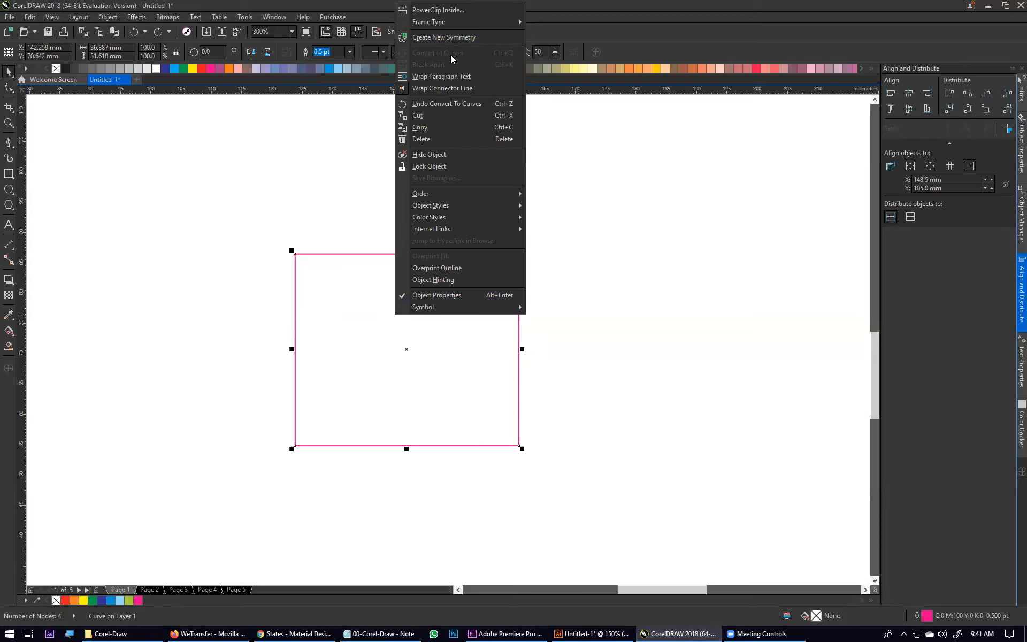
pyautogui.click(351, 337)
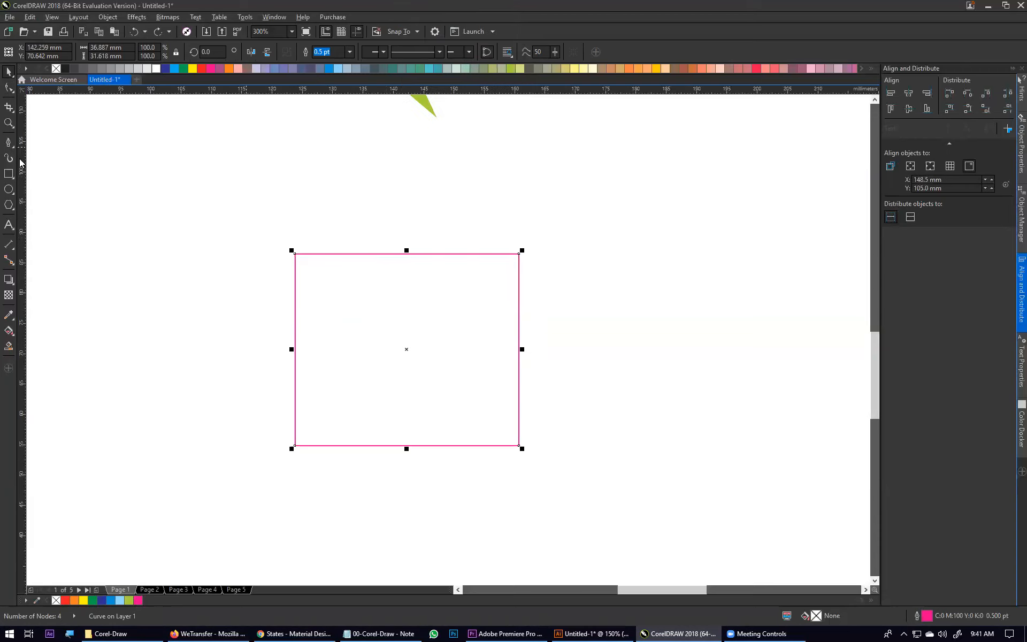
# Convert the rectangle's right edge from a line to a curve with the Shape tool and bow it outward
pyautogui.click(8, 89)
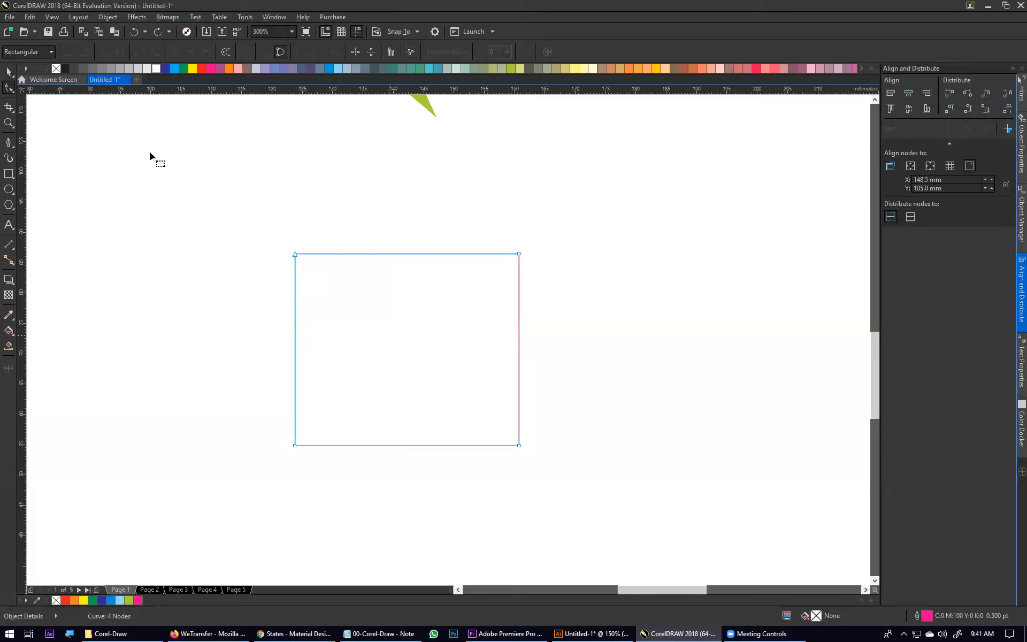
pyautogui.click(513, 344)
pyautogui.click(154, 54)
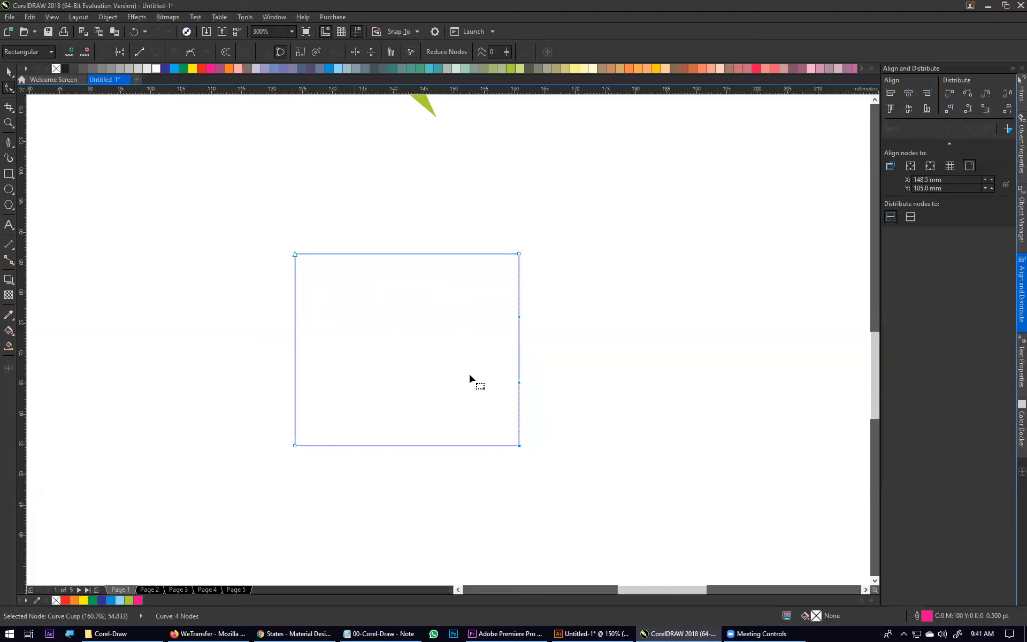
pyautogui.moveTo(521, 323); pyautogui.dragTo(555, 353)
pyautogui.hotkey('ctrl', 'z')
pyautogui.click(292, 409)
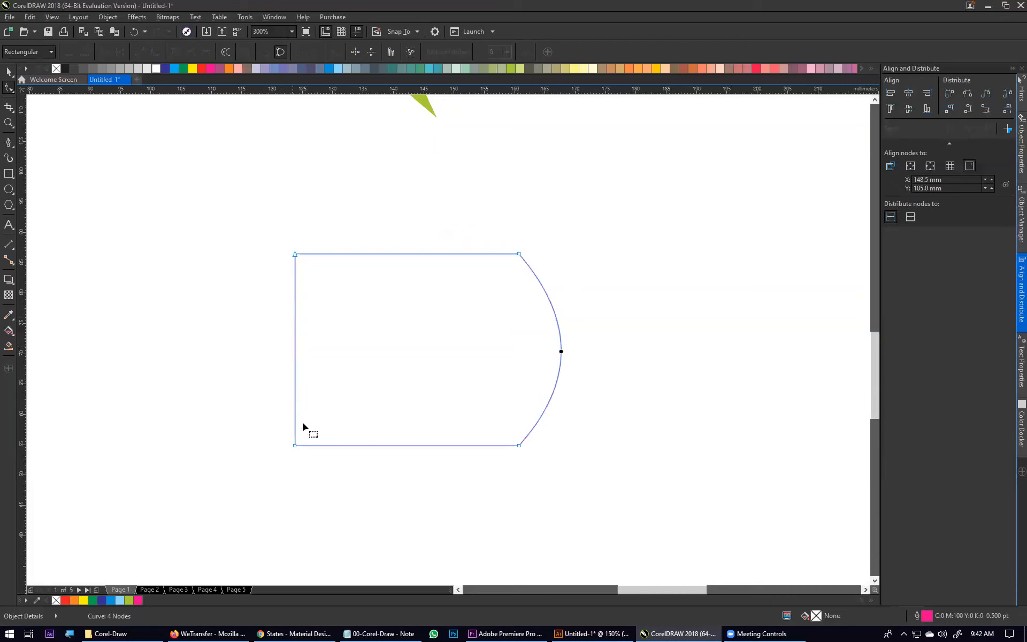
# Add a node midway along the lower edge, convert its left half to a curve and pull it down about 7 mm
pyautogui.doubleClick(409, 446)
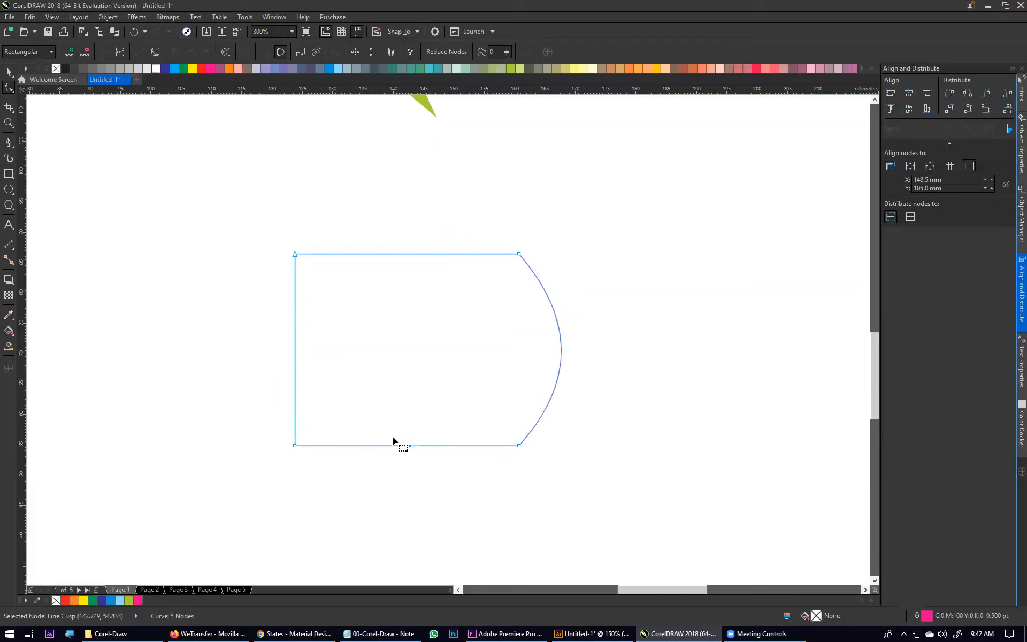
pyautogui.click(348, 446)
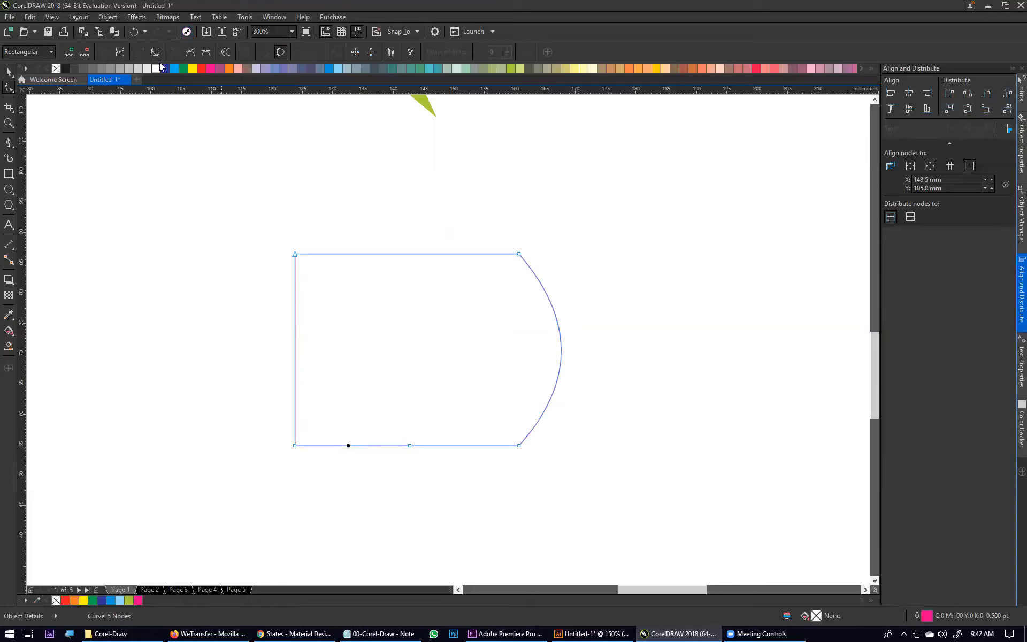
pyautogui.click(150, 52)
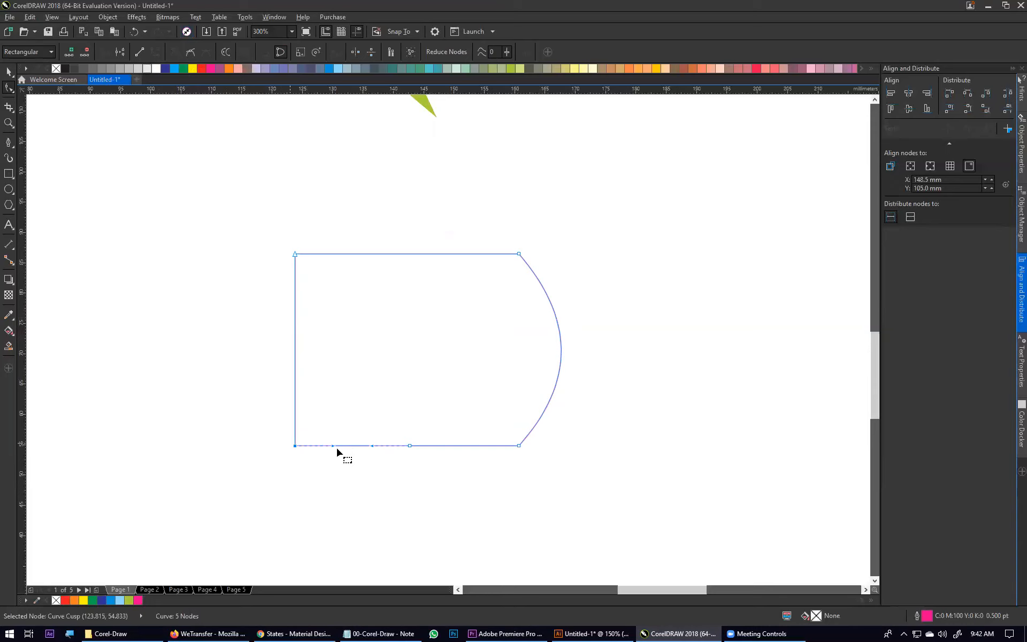
pyautogui.moveTo(349, 452); pyautogui.dragTo(350, 486)
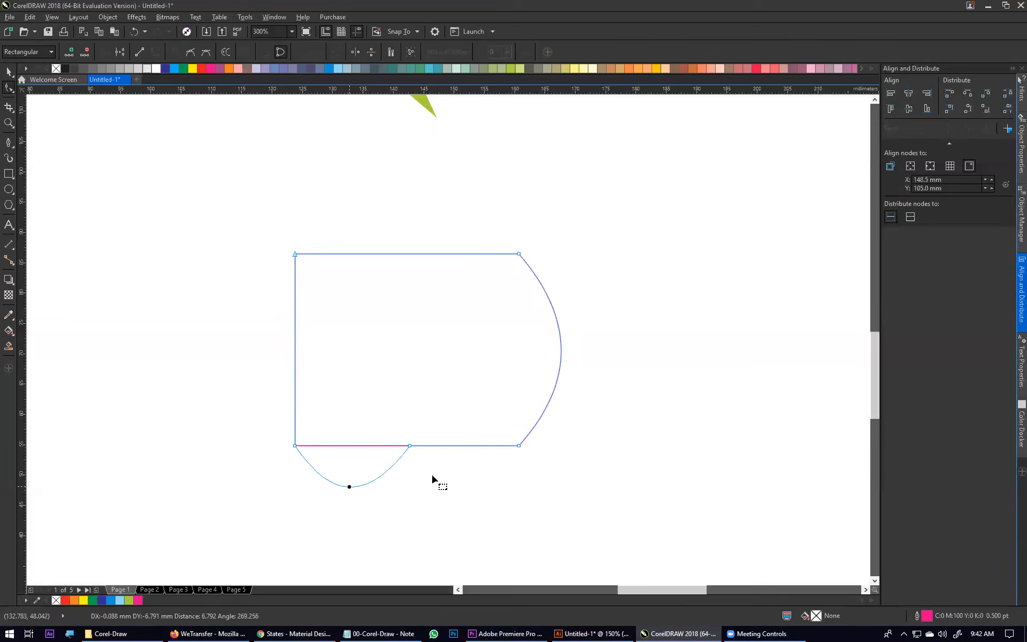
# Convert the right half of the lower edge to a curve and pull it upward to complete a wave
pyautogui.click(462, 446)
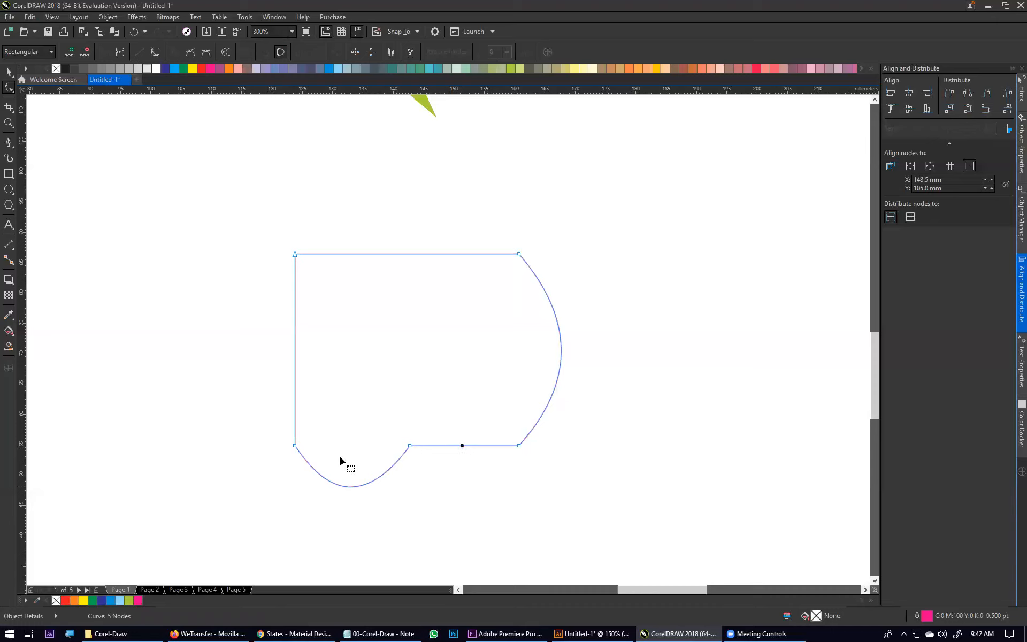
pyautogui.click(156, 52)
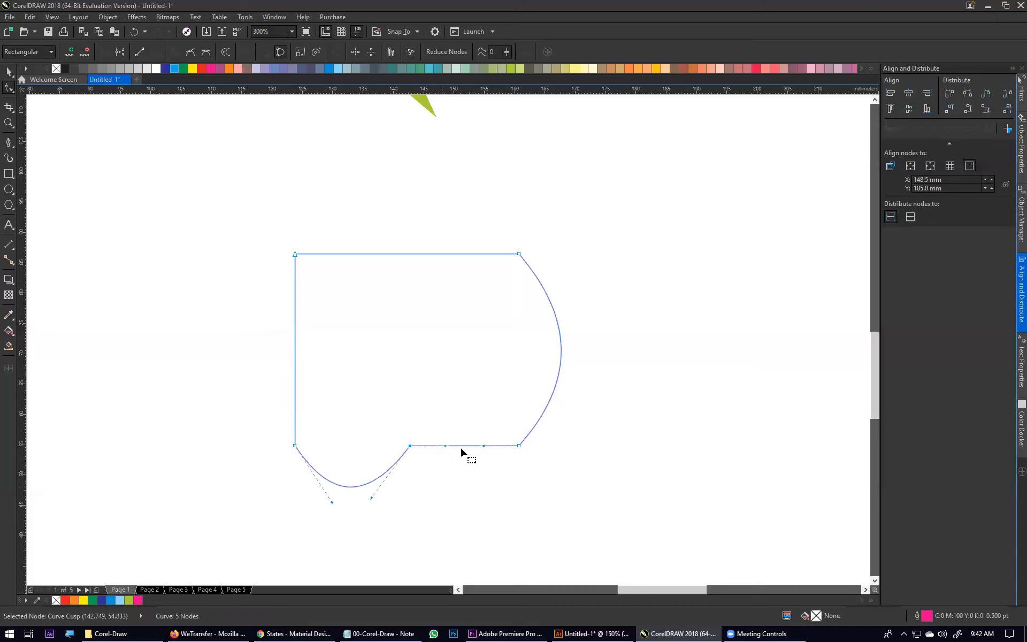
pyautogui.moveTo(461, 446); pyautogui.dragTo(463, 412)
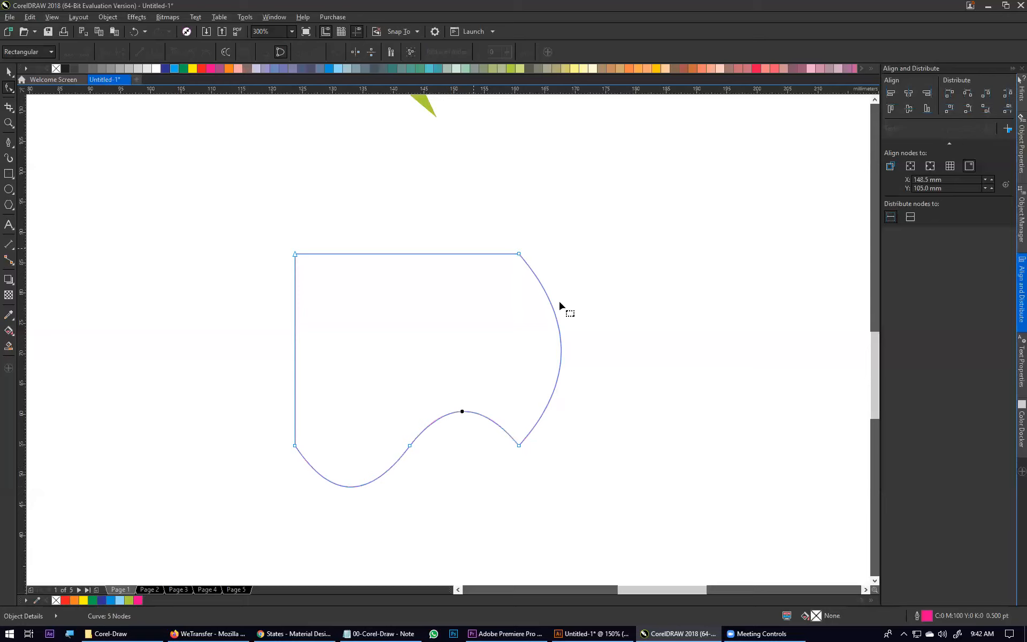
# Convert the bowed right edge back to a straight line and clear the node selection
pyautogui.click(560, 354)
pyautogui.click(139, 52)
pyautogui.press('Escape')
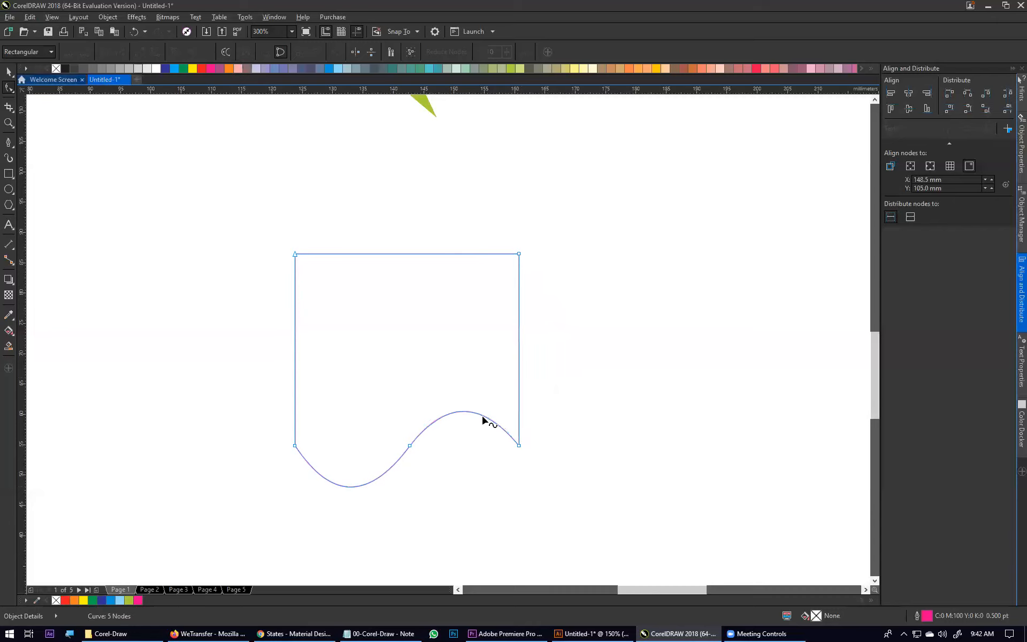
# Select the three nodes along the wavy lower edge and nudge them upward in 0.2 mm steps
pyautogui.moveTo(564, 389); pyautogui.dragTo(286, 576)
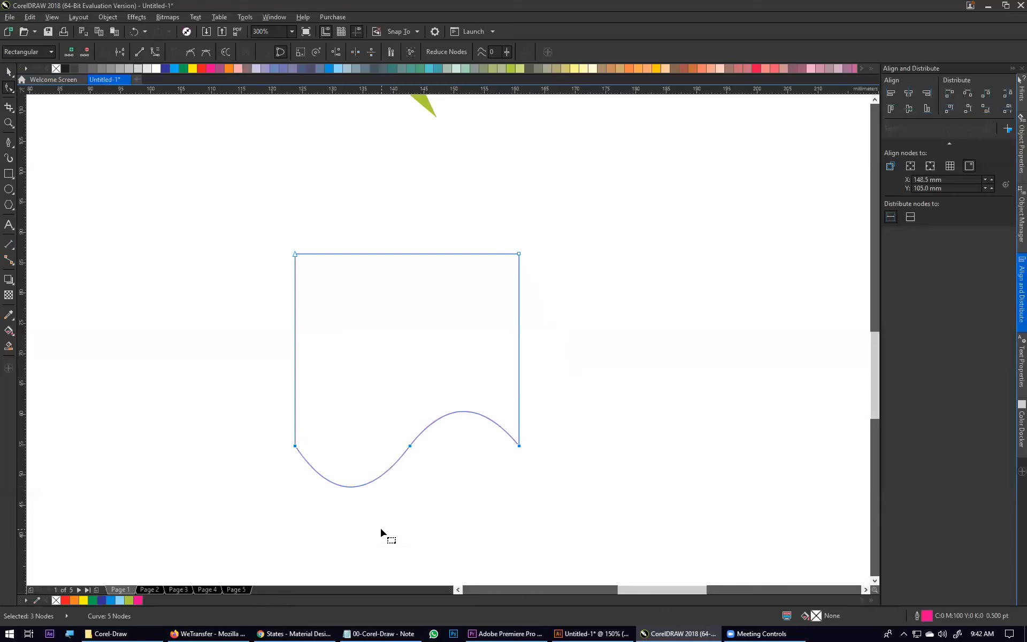
pyautogui.moveTo(249, 370); pyautogui.dragTo(568, 535)
pyautogui.press('Up')
pyautogui.press('Up')
pyautogui.press('Up')
pyautogui.press('Up')
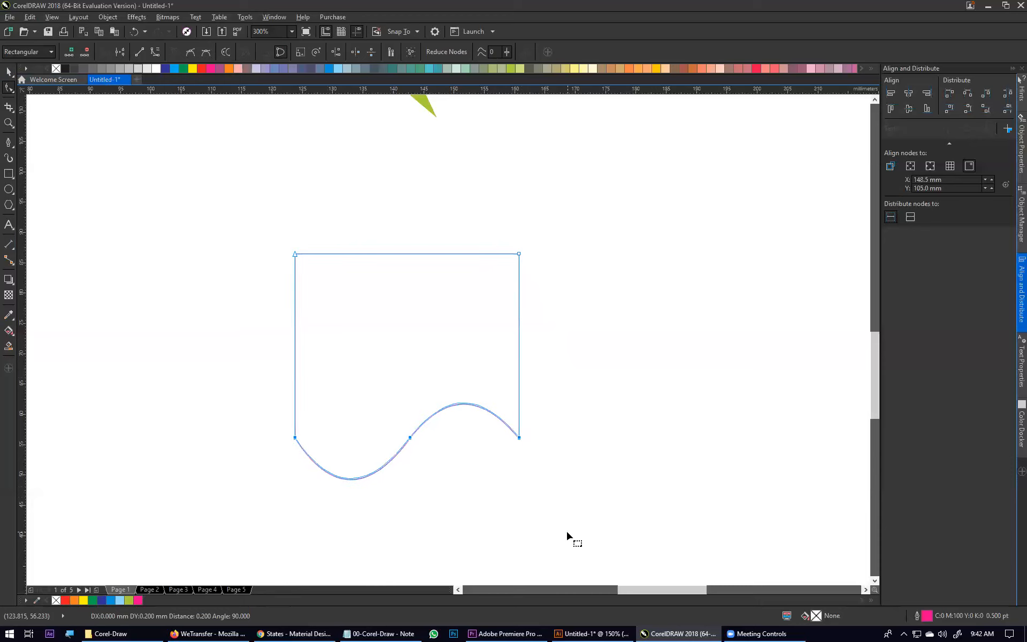
# Nudge the wavy lower edge's nodes up slightly more, and fill the shape with red and no outline
pyautogui.press('Up')
pyautogui.press('Up')
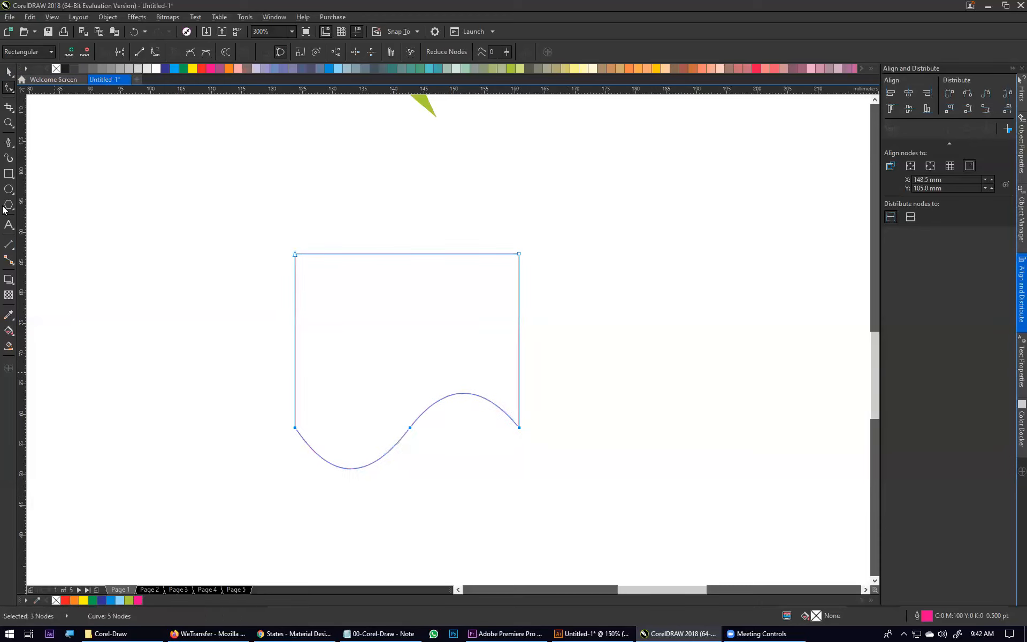
pyautogui.click(8, 71)
pyautogui.click(537, 232)
pyautogui.moveTo(203, 523); pyautogui.dragTo(206, 531)
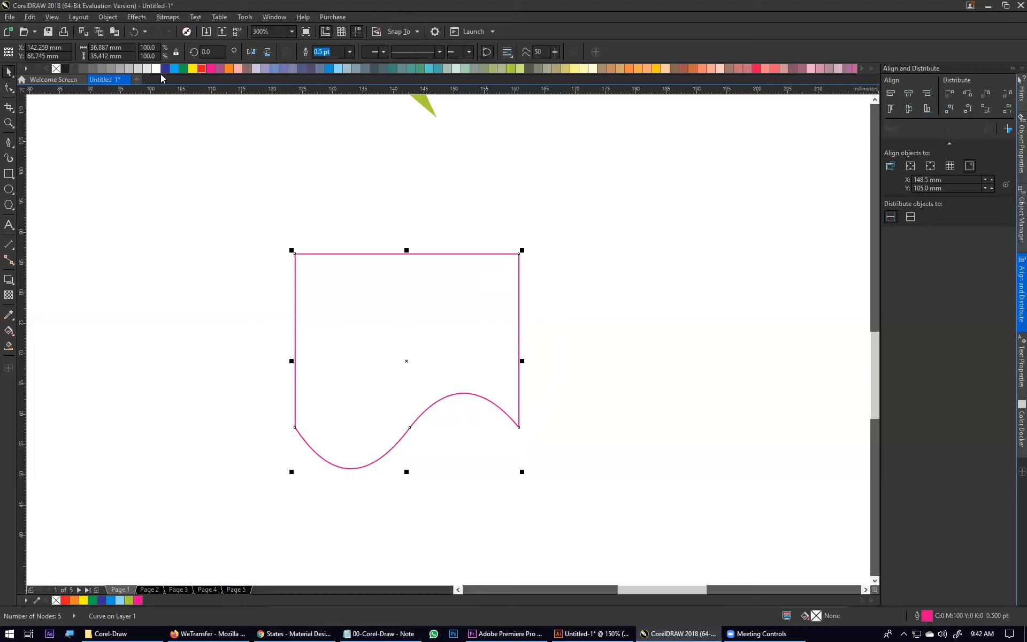
pyautogui.click(201, 68)
pyautogui.click(429, 174)
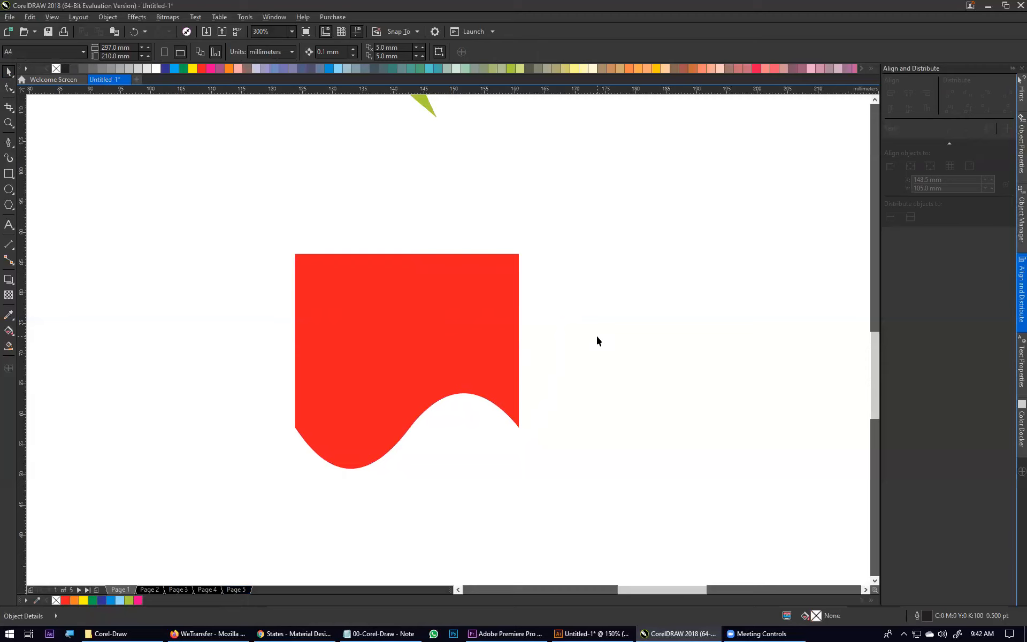
# Duplicate the red shape, shift the copy down 0.4 mm and fill it with dark red C22 M100 Y100 K21
pyautogui.click(437, 333)
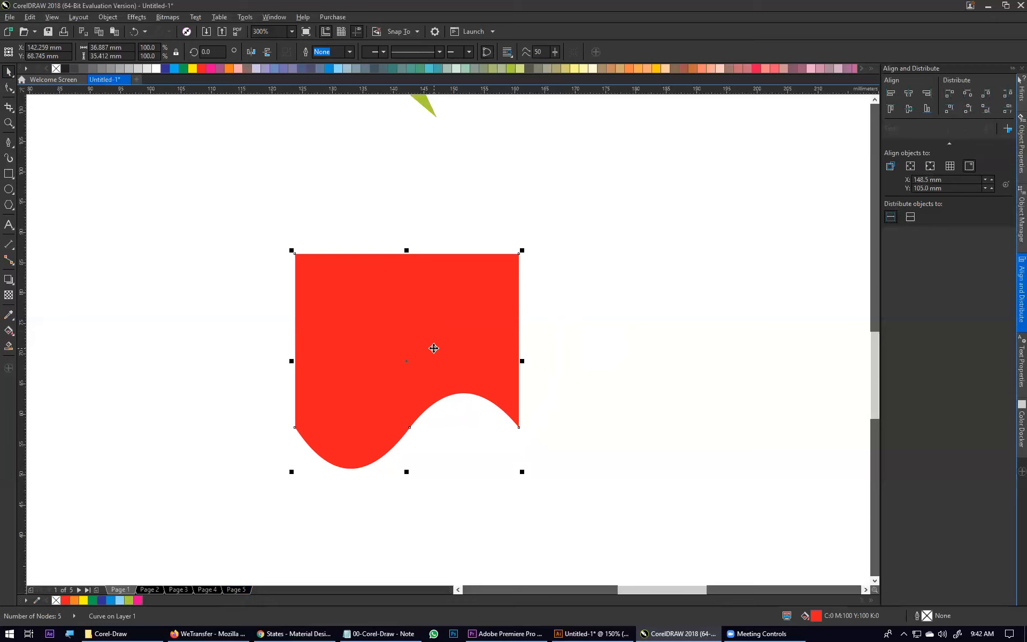
pyautogui.moveTo(434, 349); pyautogui.dragTo(436, 353)
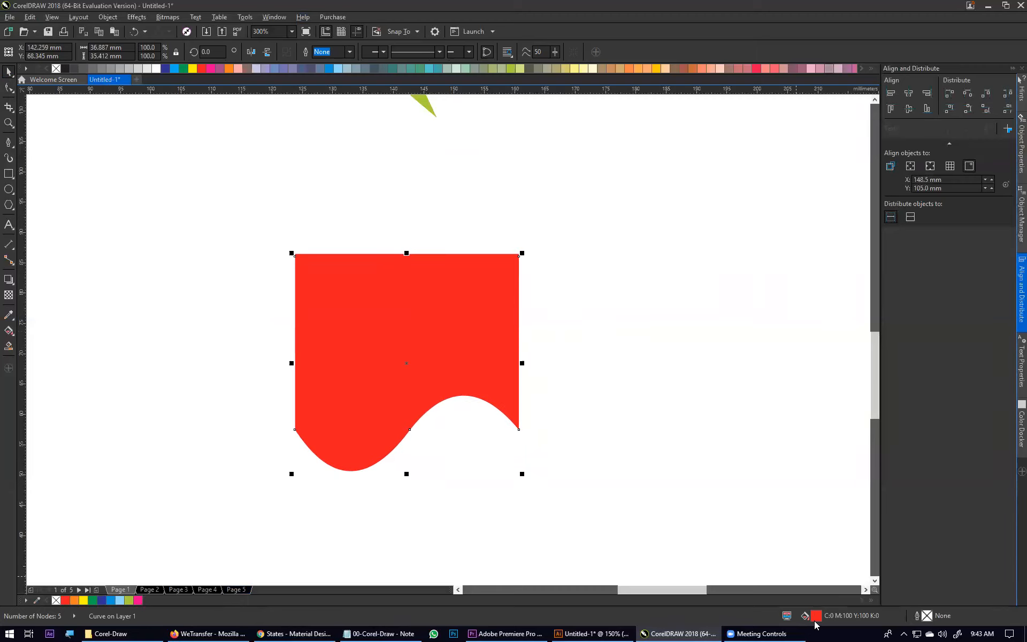
pyautogui.doubleClick(835, 613)
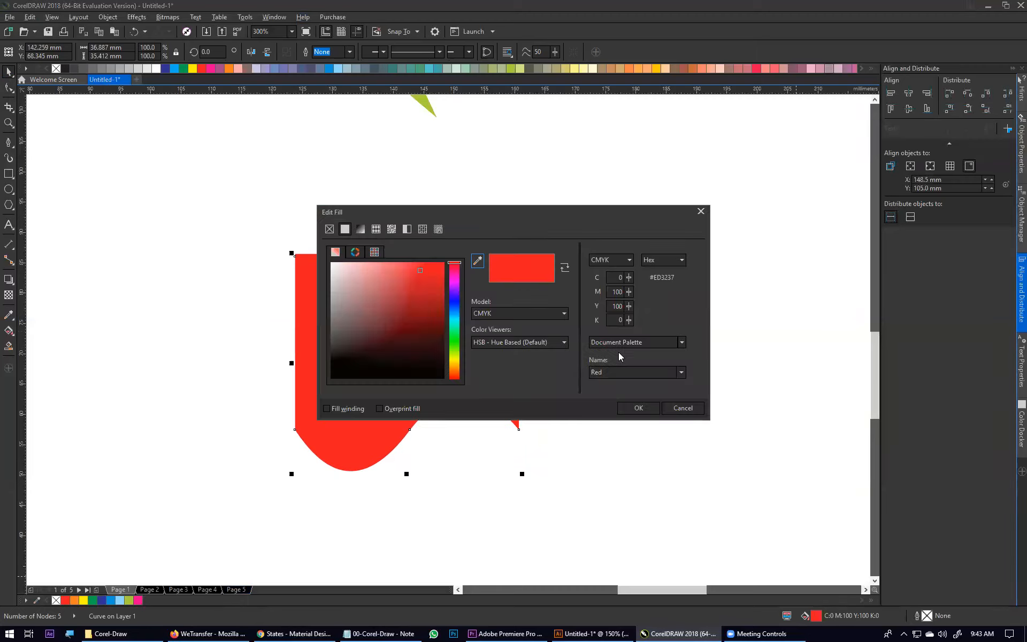
pyautogui.click(424, 303)
pyautogui.click(639, 408)
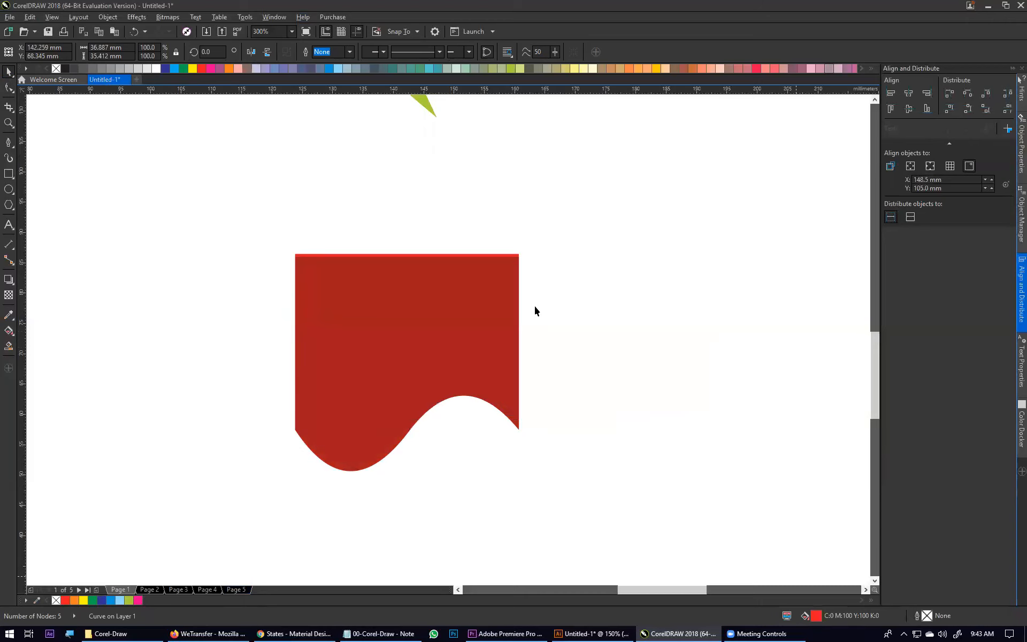
# Send the dark red copy to the back of the layer and nudge it down about 1 mm as a shadow edge
pyautogui.rightClick(464, 309)
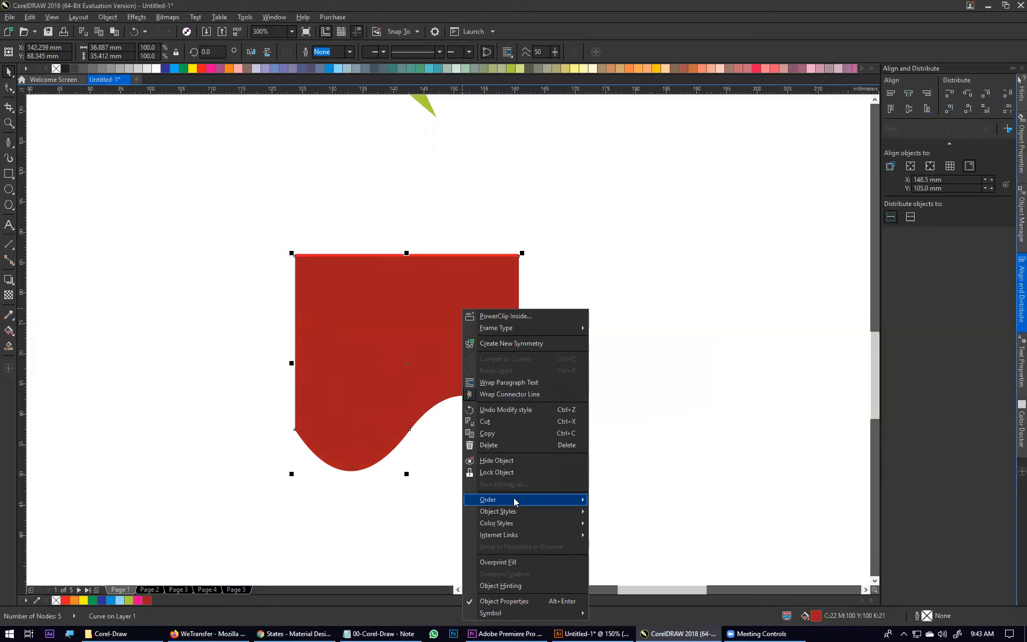
pyautogui.moveTo(514, 499)
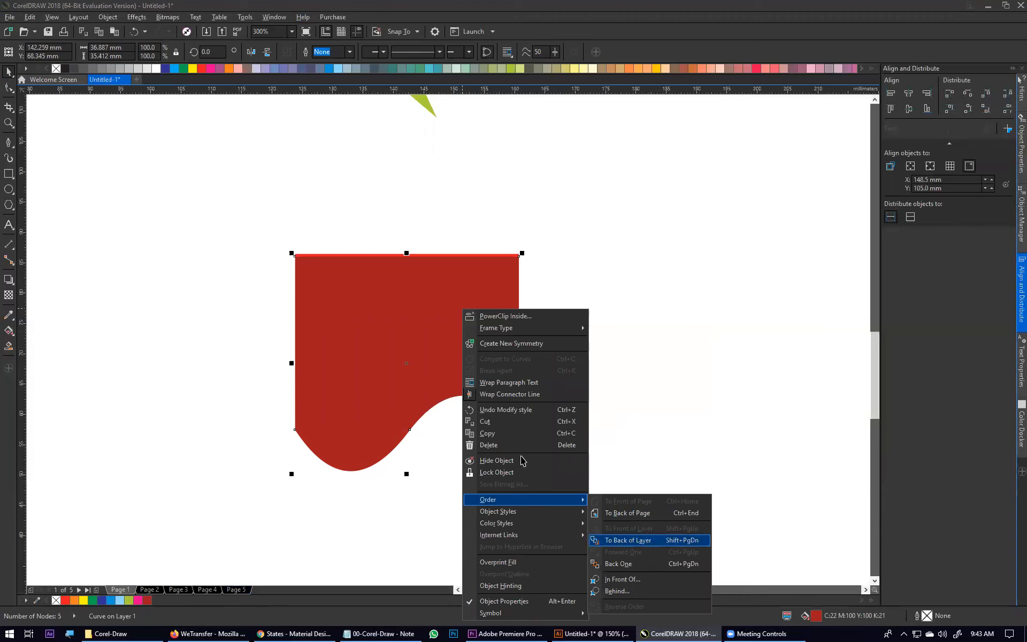
pyautogui.click(647, 540)
pyautogui.press('Down')
pyautogui.press('Down')
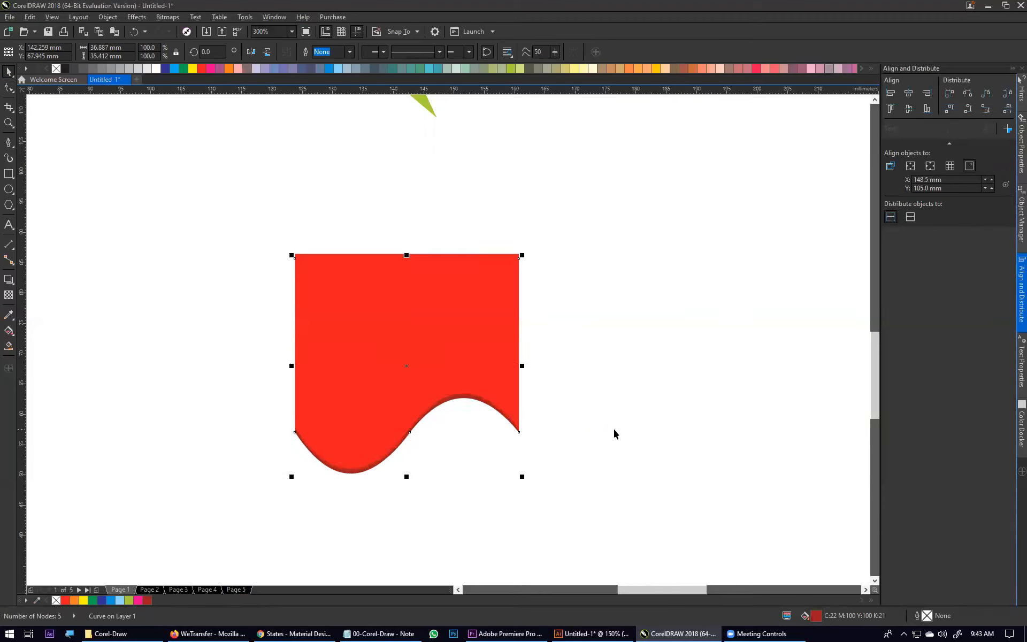
pyautogui.press('Down')
pyautogui.press('Down')
pyautogui.press('Down')
pyautogui.press('Down')
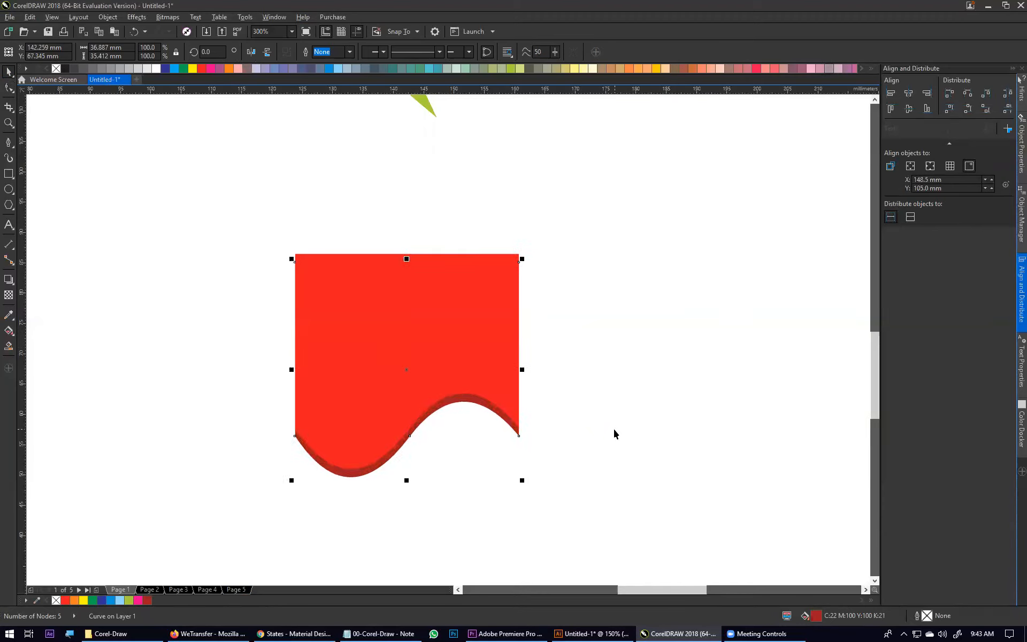
pyautogui.click(605, 430)
# Move the red shape together with its dark red copy about 25 mm left and slightly upward
pyautogui.scroll(-2, 556, 438)
pyautogui.moveTo(551, 433); pyautogui.dragTo(339, 373)
pyautogui.click(338, 383)
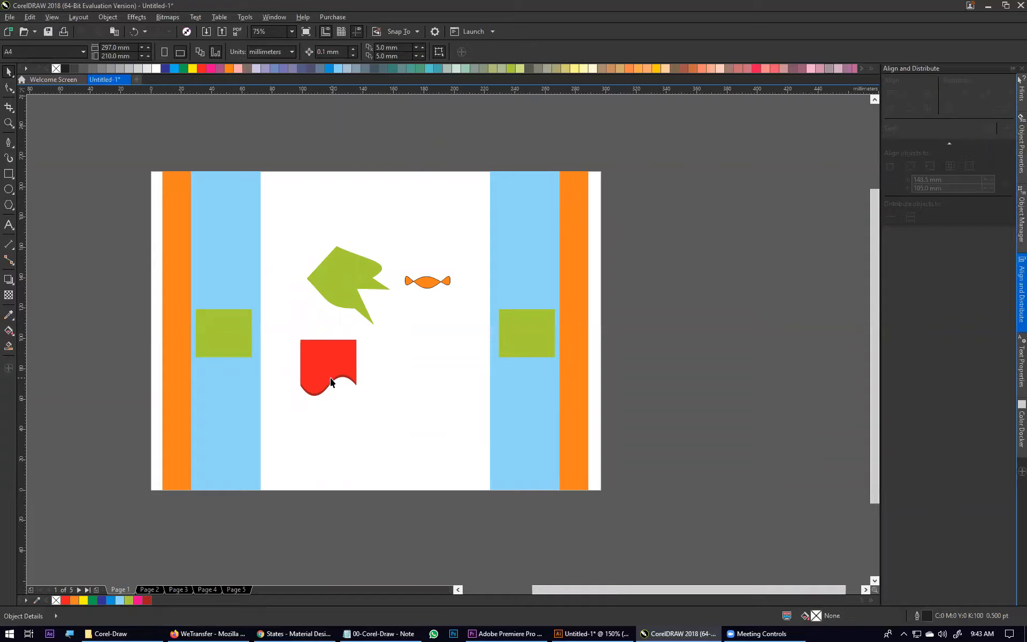
# Examine the dark red shadow edge along the red shape's wavy bottom
pyautogui.scroll(4, 330, 378)
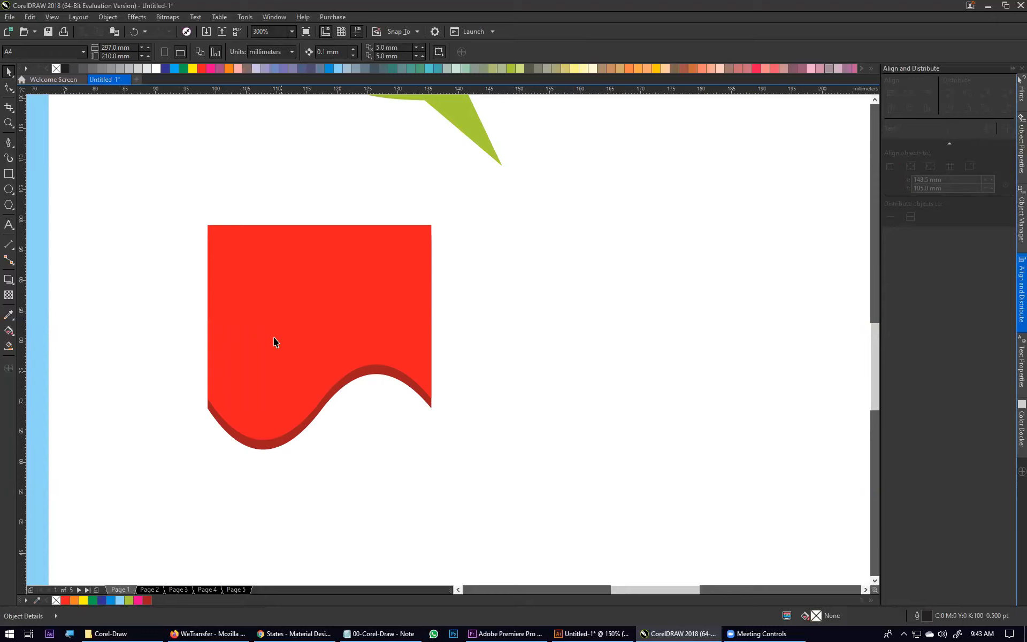
pyautogui.scroll(-2, 269, 333)
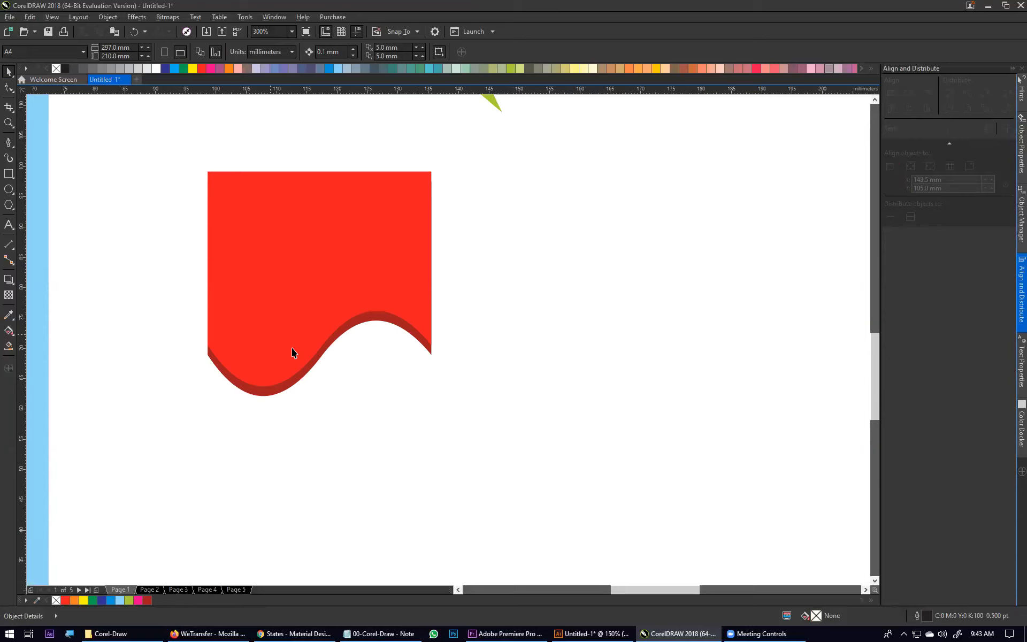
pyautogui.scroll(3, 297, 348)
pyautogui.hscroll(1, 297, 348)
pyautogui.hscroll(-2, 317, 341)
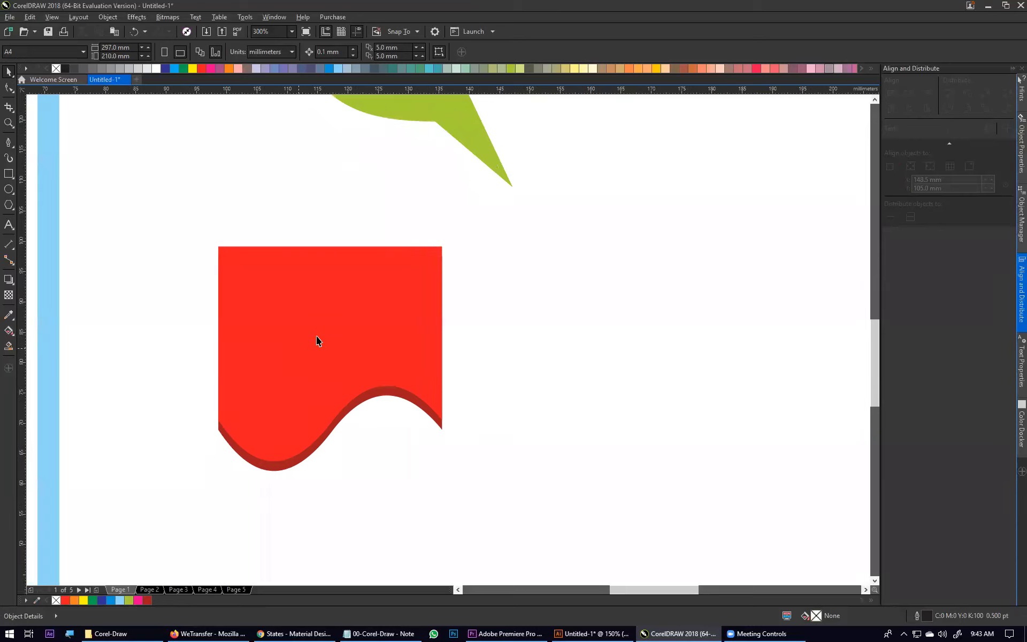
pyautogui.scroll(-1, 316, 341)
pyautogui.scroll(1, 304, 340)
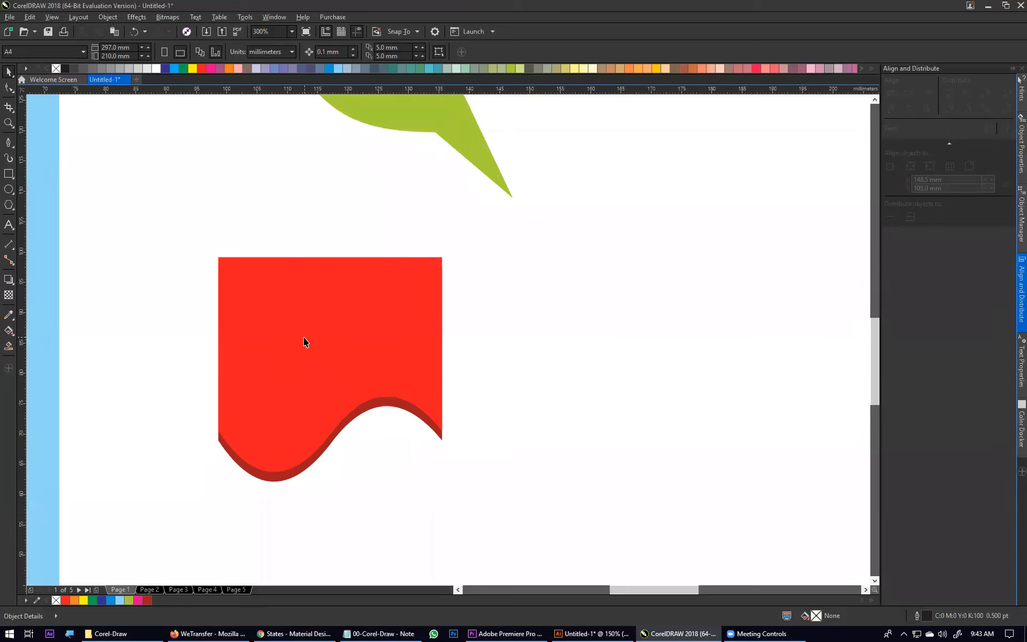
pyautogui.scroll(-2, 304, 337)
pyautogui.scroll(1, 304, 337)
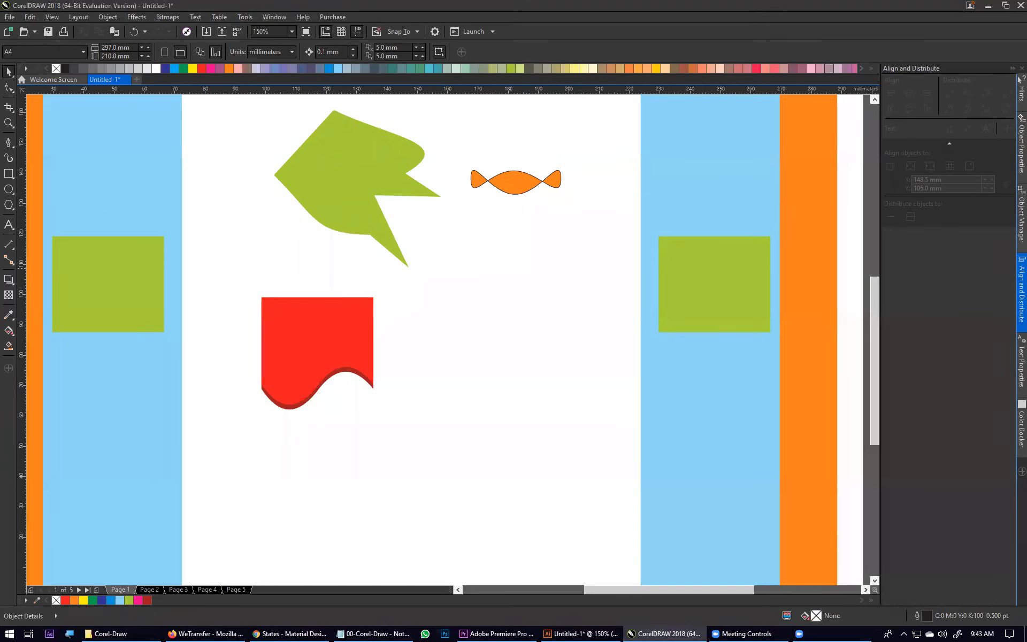
pyautogui.moveTo(130, 270); pyautogui.dragTo(519, 343)
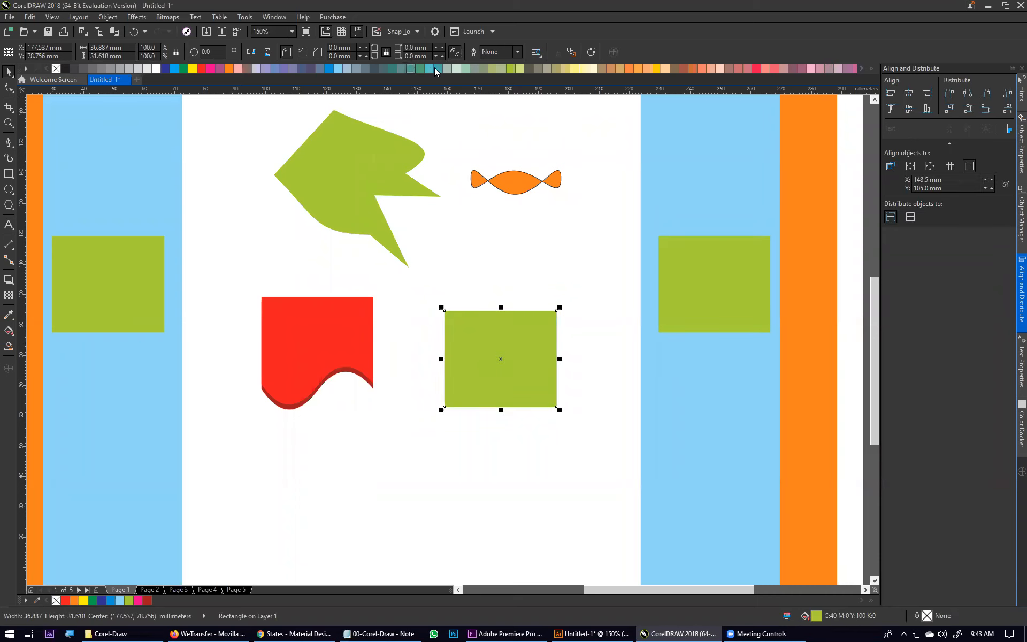
pyautogui.rightClick(524, 357)
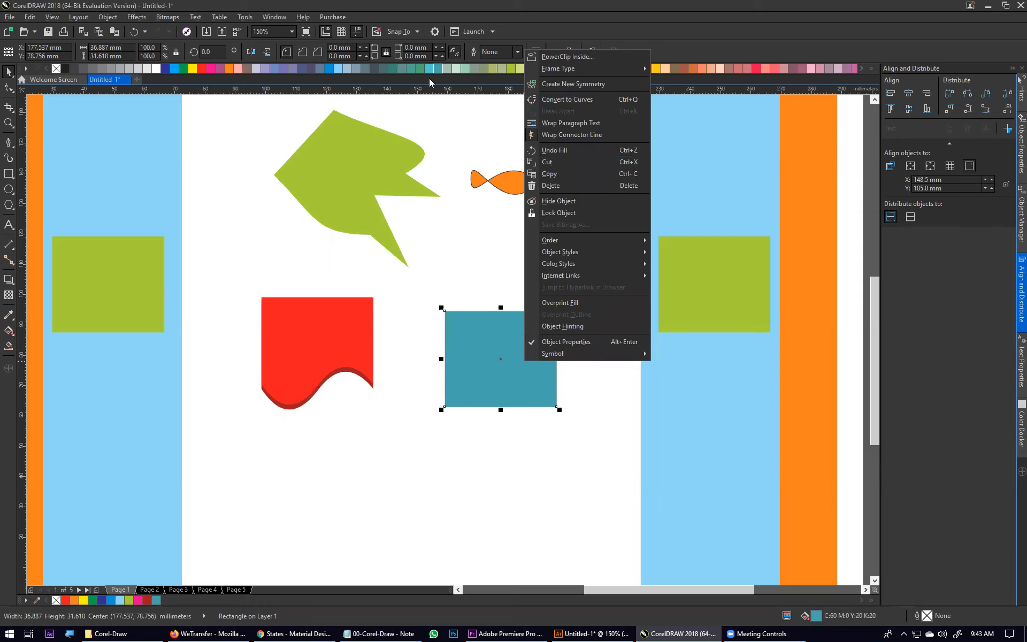
pyautogui.click(638, 99)
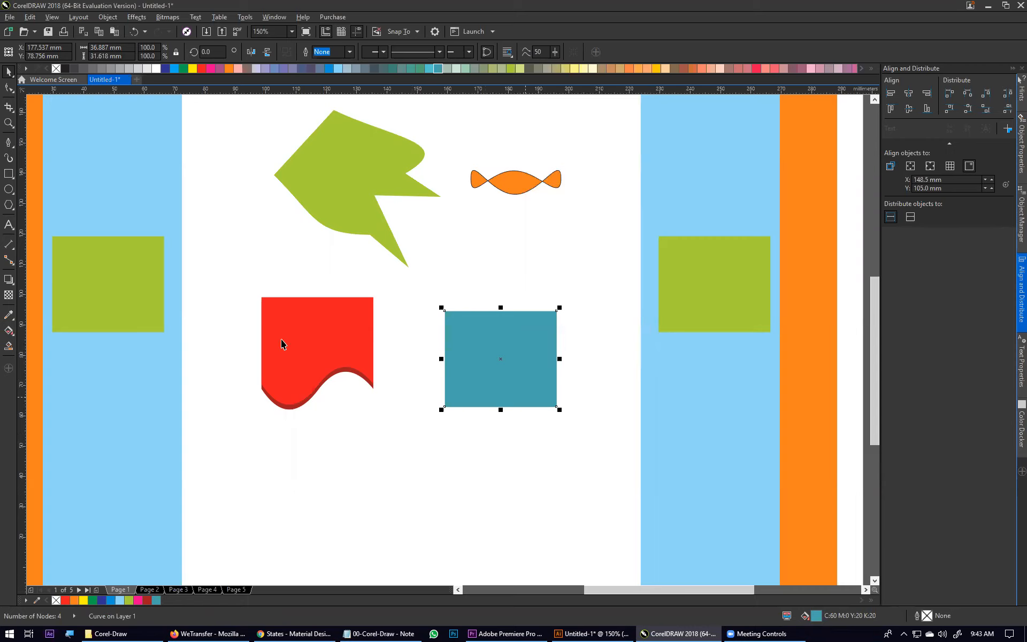
pyautogui.press('Delete')
# Draw a right-pointing arrow shape about 30 mm wide and 30 mm high beside the red shape
pyautogui.click(8, 205)
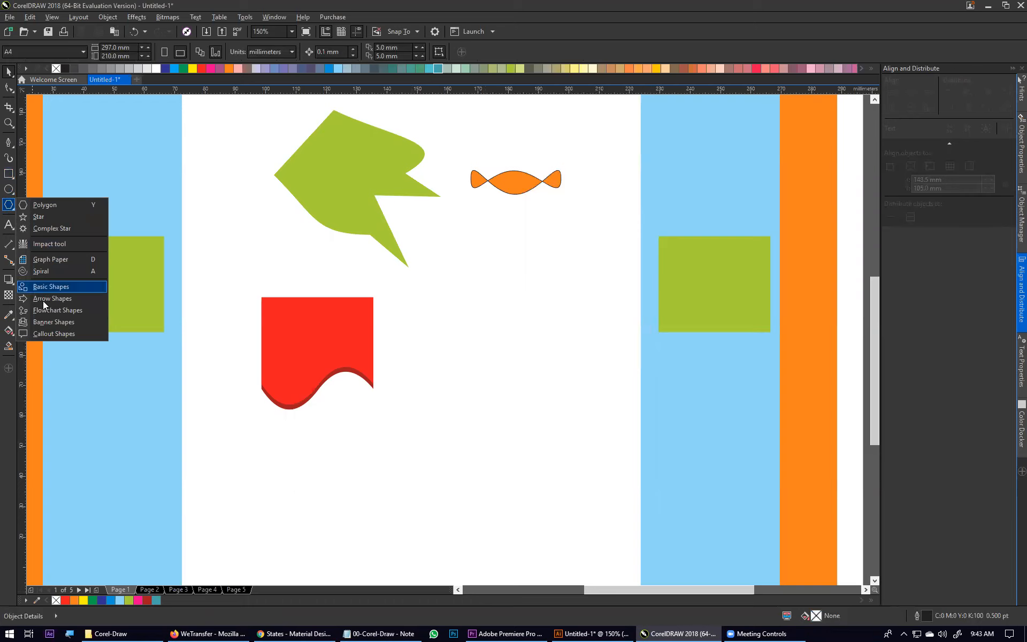
pyautogui.click(43, 299)
pyautogui.moveTo(457, 351); pyautogui.dragTo(548, 446)
pyautogui.scroll(3, 487, 374)
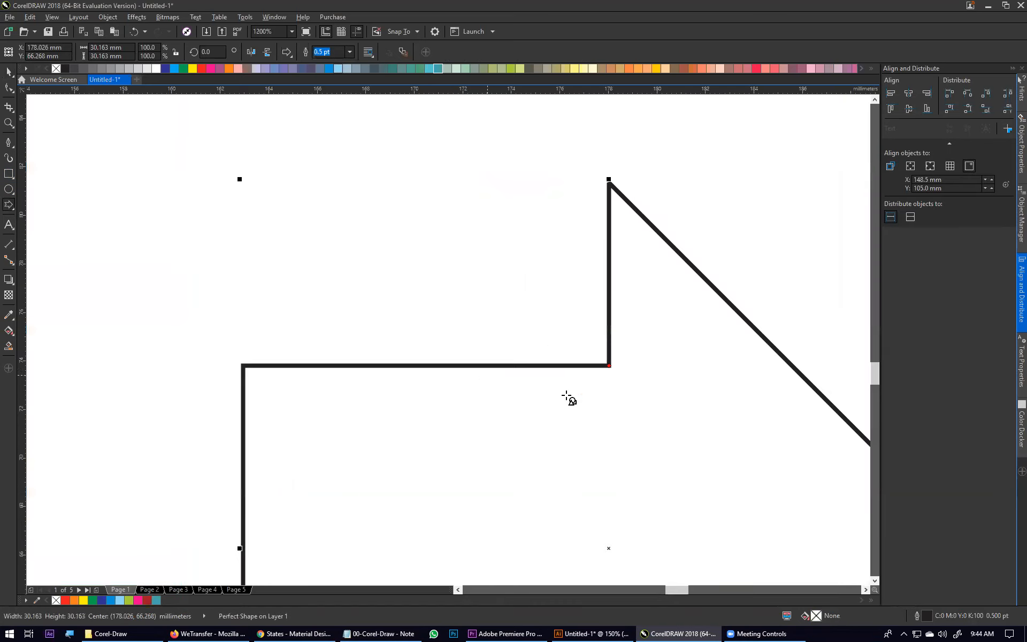
pyautogui.scroll(-1, 467, 248)
# Narrow the arrow's shaft with its shape handle and convert the arrow to curves
pyautogui.click(9, 88)
pyautogui.moveTo(491, 204); pyautogui.dragTo(487, 267)
pyautogui.click(8, 73)
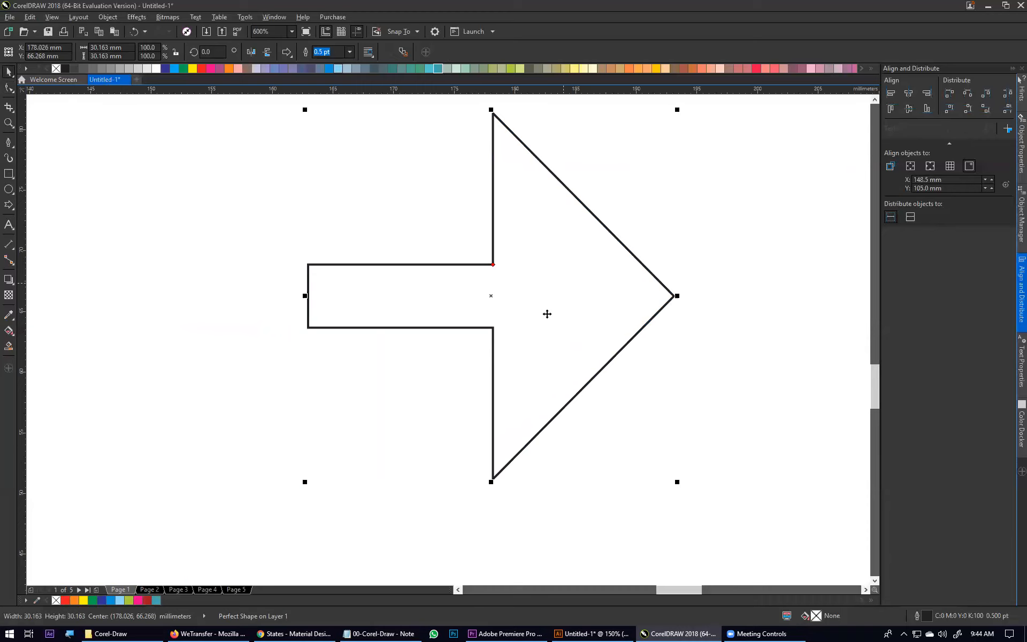
pyautogui.rightClick(542, 276)
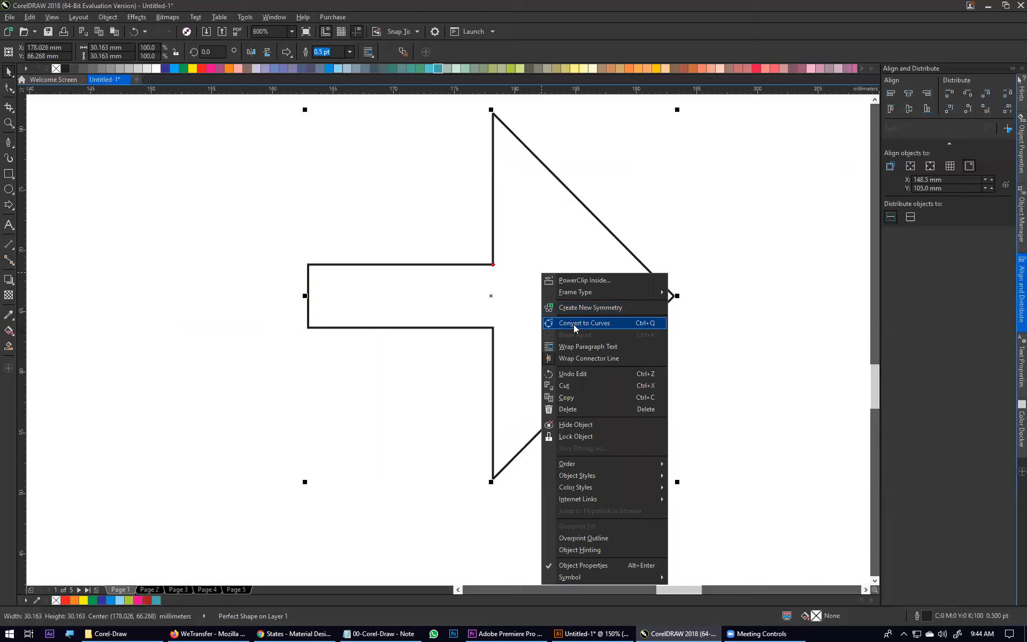
pyautogui.click(574, 324)
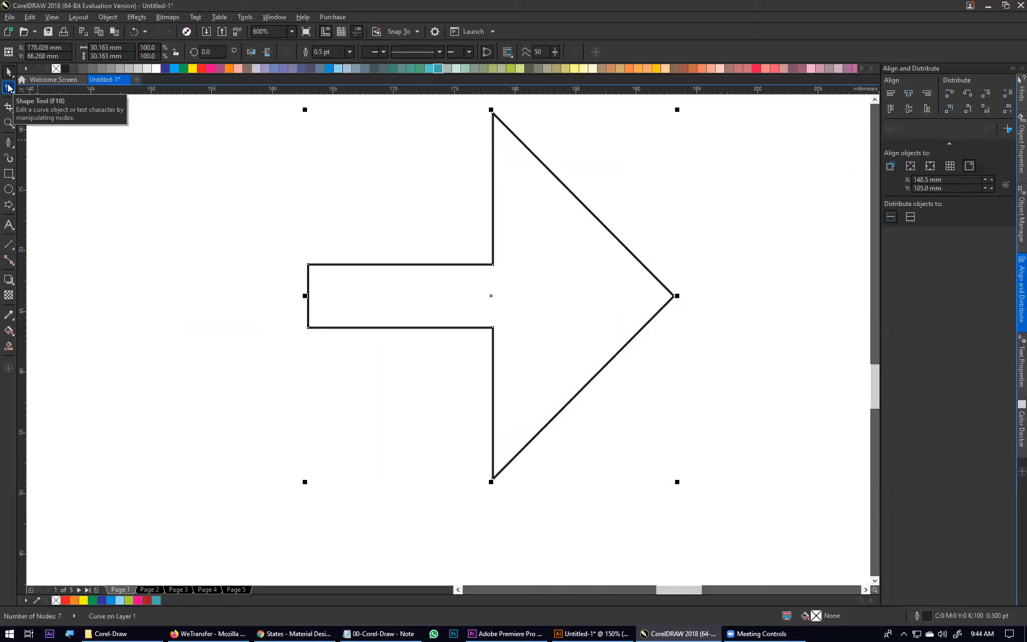
# Move the shaft's upper tail corner node about 6 mm inward to slant the arrow's tail
pyautogui.click(9, 87)
pyautogui.moveTo(308, 233); pyautogui.dragTo(344, 369)
pyautogui.click(307, 265)
pyautogui.moveTo(309, 265); pyautogui.dragTo(378, 265)
# Select the arrowhead's upper and lower outer corner nodes and nudge them about 6 mm left in 0.2 mm steps
pyautogui.click(493, 449)
pyautogui.moveTo(514, 110); pyautogui.dragTo(448, 155)
pyautogui.press('Left')
pyautogui.press('Left')
pyautogui.press('Left')
pyautogui.press('Left')
pyautogui.press('Left')
pyautogui.press('Left')
pyautogui.press('Left')
pyautogui.press('Left')
pyautogui.press('Left')
pyautogui.press('Left')
pyautogui.press('Left')
pyautogui.press('Left')
pyautogui.press('Left')
pyautogui.press('Left')
pyautogui.press('Left')
pyautogui.press('Left')
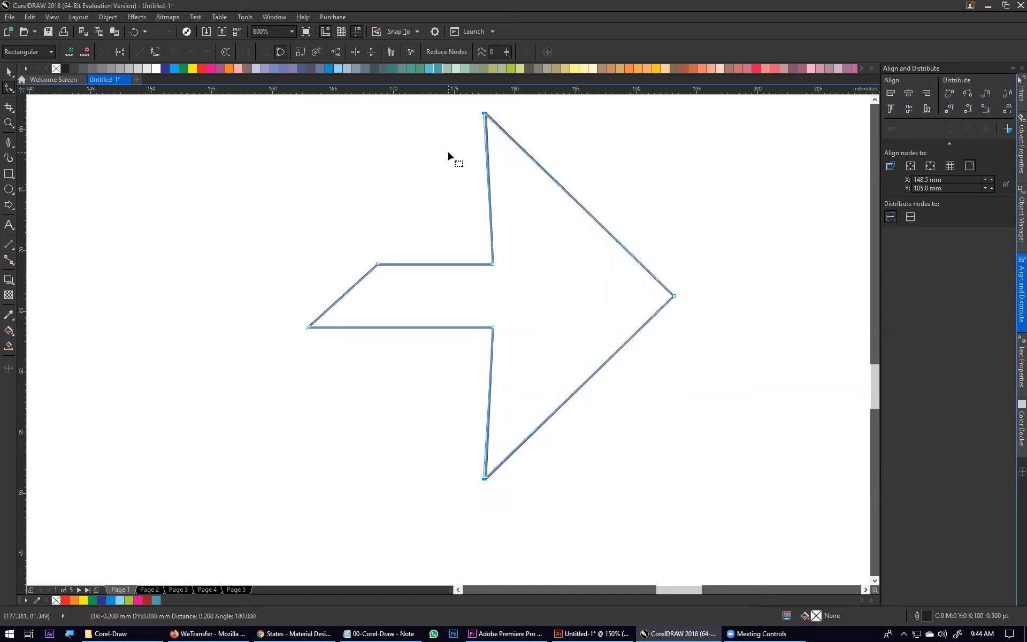
pyautogui.press('Left')
pyautogui.press('Left')
pyautogui.press('Left')
pyautogui.press('Left')
pyautogui.press('Left')
pyautogui.press('Left')
pyautogui.press('Left')
pyautogui.press('Left')
pyautogui.press('Left')
pyautogui.press('Left')
pyautogui.press('Left')
pyautogui.press('Left')
pyautogui.press('Left')
pyautogui.press('Left')
pyautogui.press('Left')
pyautogui.press('Left')
pyautogui.press('Left')
pyautogui.press('Left')
pyautogui.press('Left')
pyautogui.press('Left')
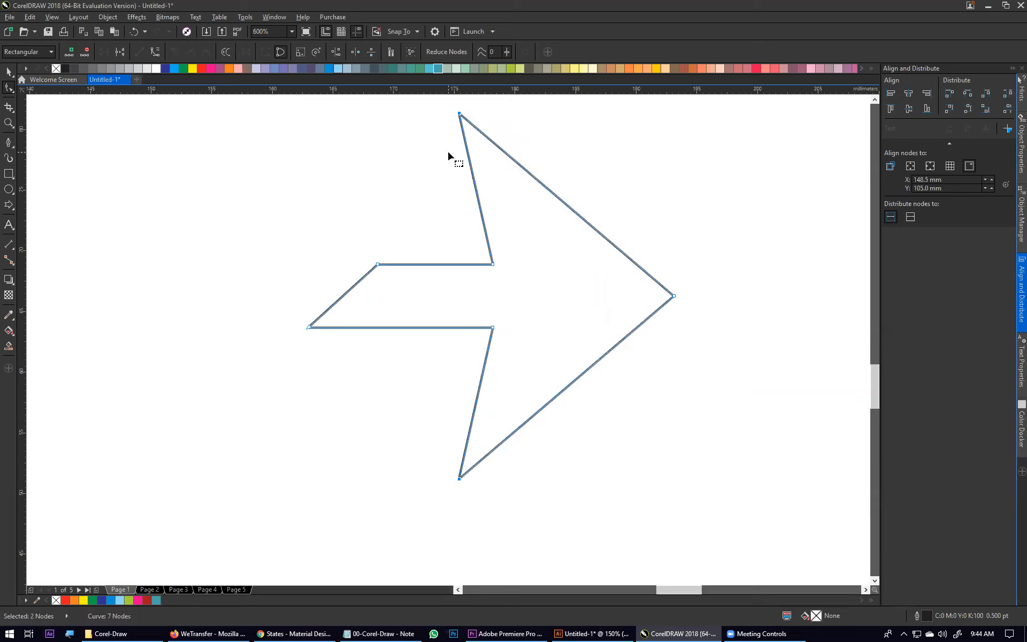
pyautogui.press('Left')
pyautogui.press('Left')
pyautogui.press('Left')
pyautogui.press('Left')
pyautogui.press('Left')
pyautogui.press('Left')
pyautogui.press('Left')
pyautogui.press('Left')
pyautogui.press('Left')
pyautogui.press('Left')
pyautogui.press('Left')
pyautogui.press('Left')
pyautogui.press('Left')
pyautogui.press('Left')
pyautogui.press('Left')
pyautogui.press('Left')
pyautogui.press('Left')
pyautogui.press('Left')
pyautogui.press('Left')
pyautogui.press('Left')
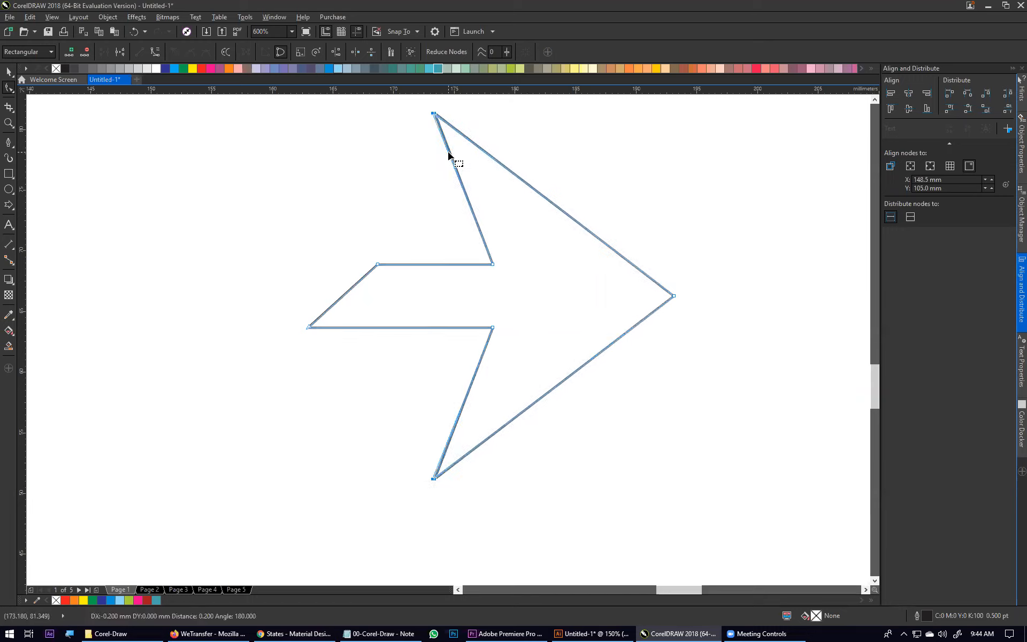
pyautogui.press('Left')
pyautogui.press('Left')
# Select the two inner nodes where the shaft meets the arrowhead and nudge them about 1.2 mm right
pyautogui.moveTo(474, 251); pyautogui.dragTo(524, 353)
pyautogui.press('Right')
pyautogui.press('Right')
pyautogui.press('Right')
pyautogui.press('Right')
pyautogui.press('Right')
pyautogui.press('Right')
pyautogui.press('Right')
pyautogui.press('Right')
pyautogui.press('Right')
pyautogui.press('Right')
pyautogui.press('Right')
pyautogui.press('Right')
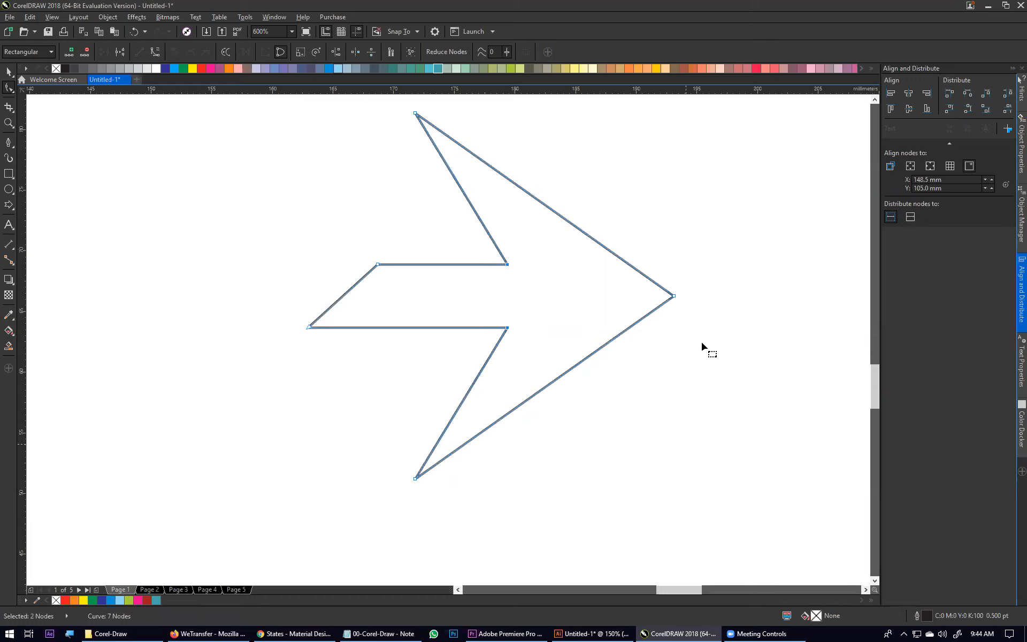
# Select the arrow's tip node and nudge it back to about X 191.3 mm to shorten the head
pyautogui.moveTo(695, 284); pyautogui.dragTo(647, 320)
pyautogui.press('Left')
pyautogui.press('Left')
pyautogui.press('Left')
pyautogui.press('Left')
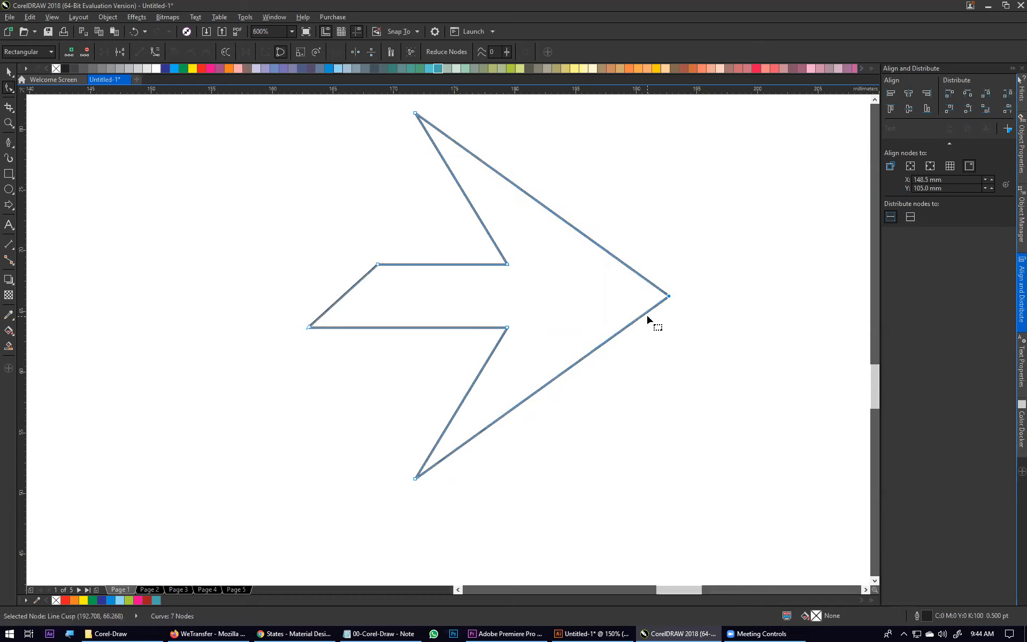
pyautogui.press('Left')
pyautogui.press('Left')
pyautogui.press('Left')
pyautogui.press('Left')
pyautogui.press('Left')
pyautogui.press('Left')
pyautogui.press('Left')
pyautogui.press('Left')
pyautogui.press('Left')
pyautogui.press('Left')
pyautogui.press('Left')
pyautogui.press('Left')
pyautogui.press('Left')
pyautogui.press('Left')
pyautogui.press('Left')
pyautogui.press('Left')
pyautogui.press('Left')
pyautogui.press('Left')
pyautogui.press('Left')
pyautogui.press('Left')
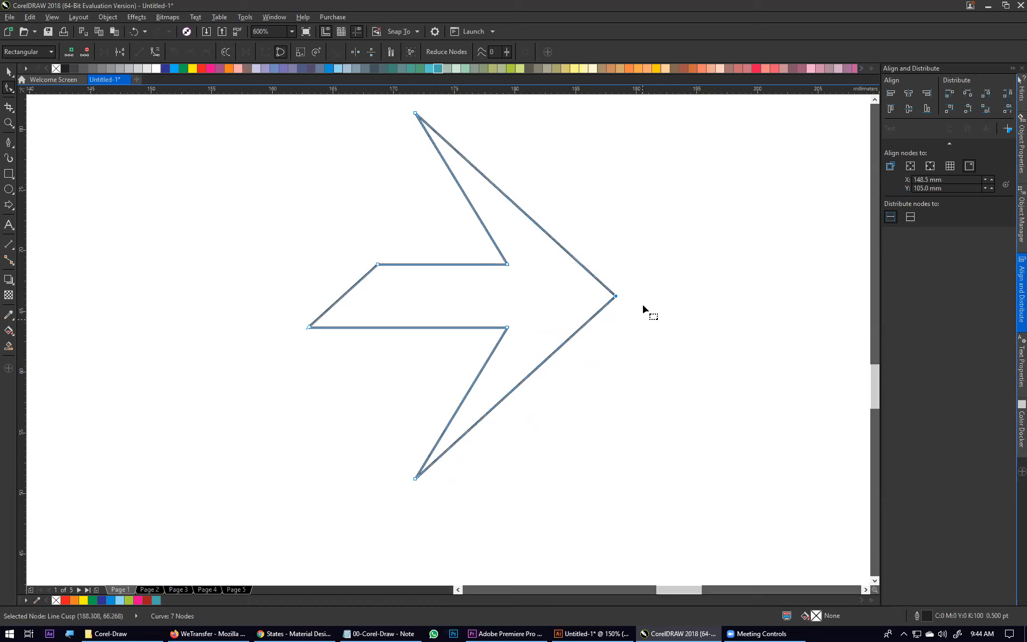
pyautogui.moveTo(643, 291); pyautogui.dragTo(643, 292)
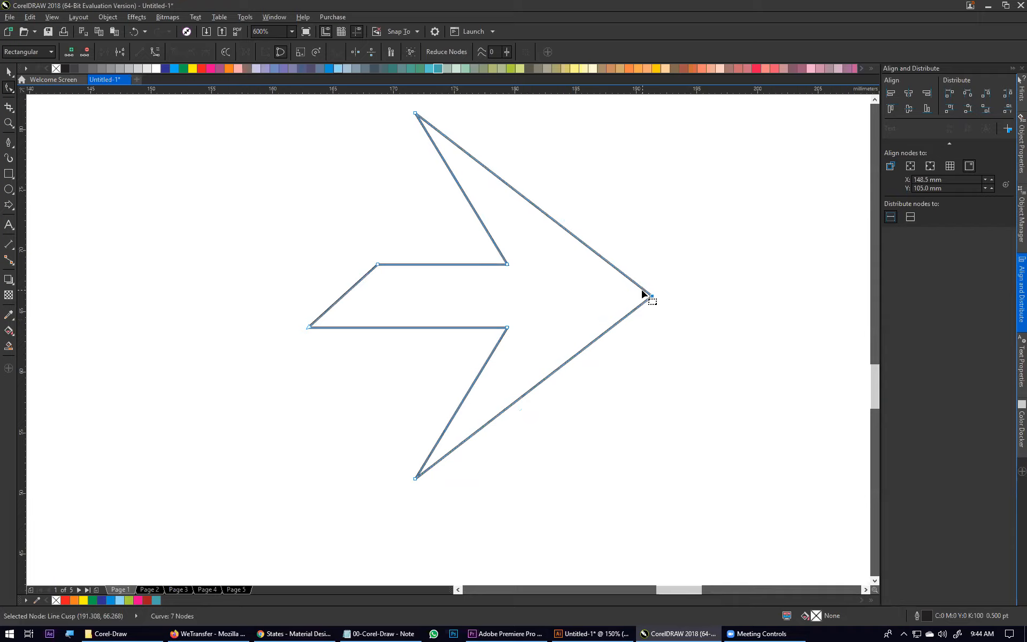
# Select the reshaped arrow with the Pick tool and fill it with orange C0 M60 Y100 K0
pyautogui.hotkey('shift', 'F4')
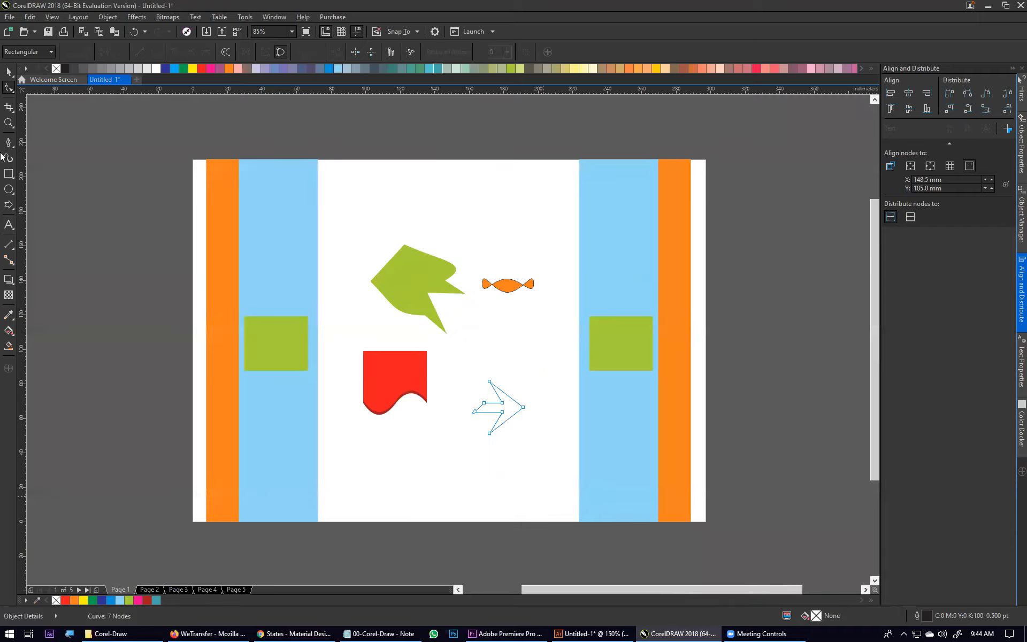
pyautogui.click(9, 73)
pyautogui.moveTo(536, 352); pyautogui.dragTo(460, 447)
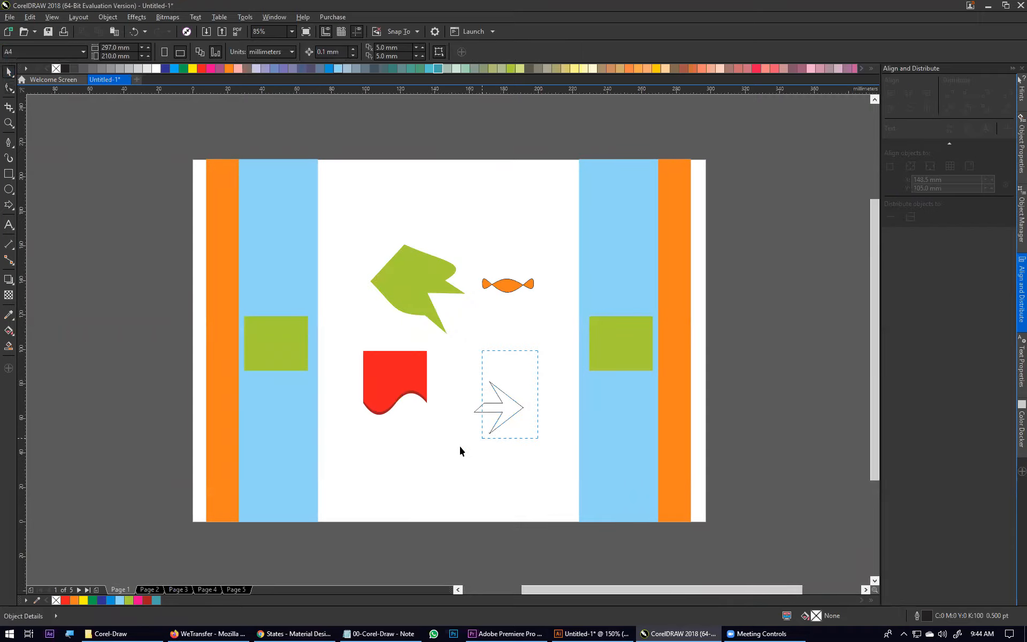
pyautogui.click(229, 68)
pyautogui.click(557, 342)
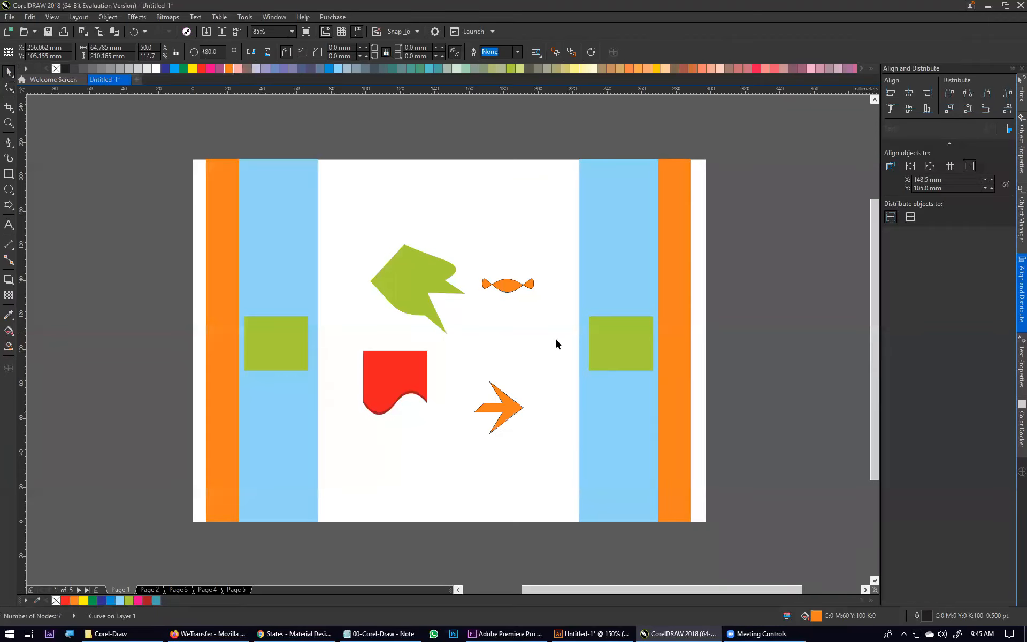
# Remove the outline from the orange arrow and deselect it
pyautogui.click(507, 412)
pyautogui.scroll(5, 507, 412)
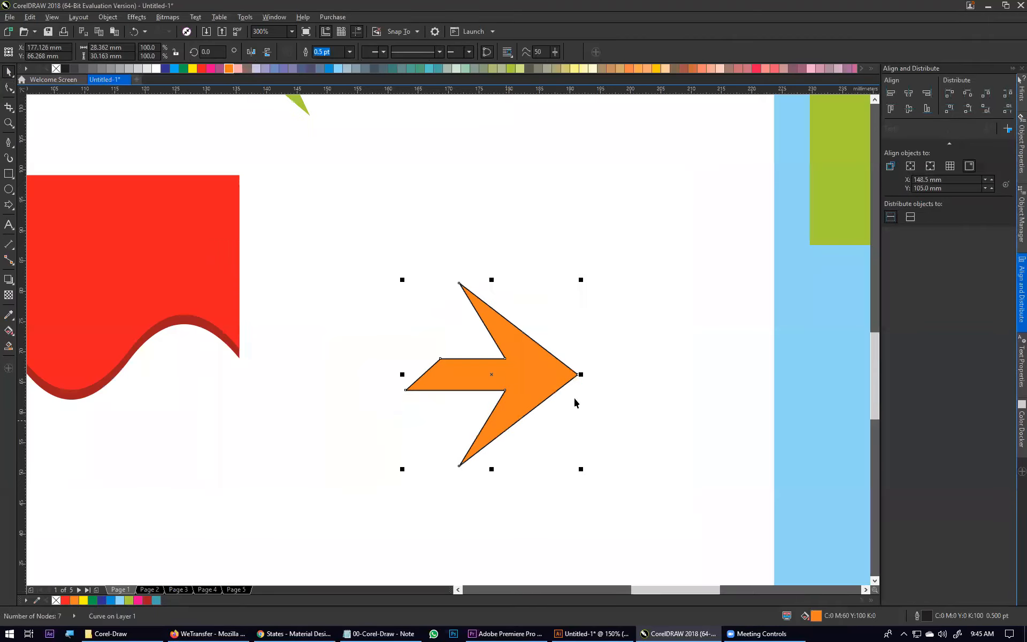
pyautogui.rightClick(56, 69)
pyautogui.click(508, 184)
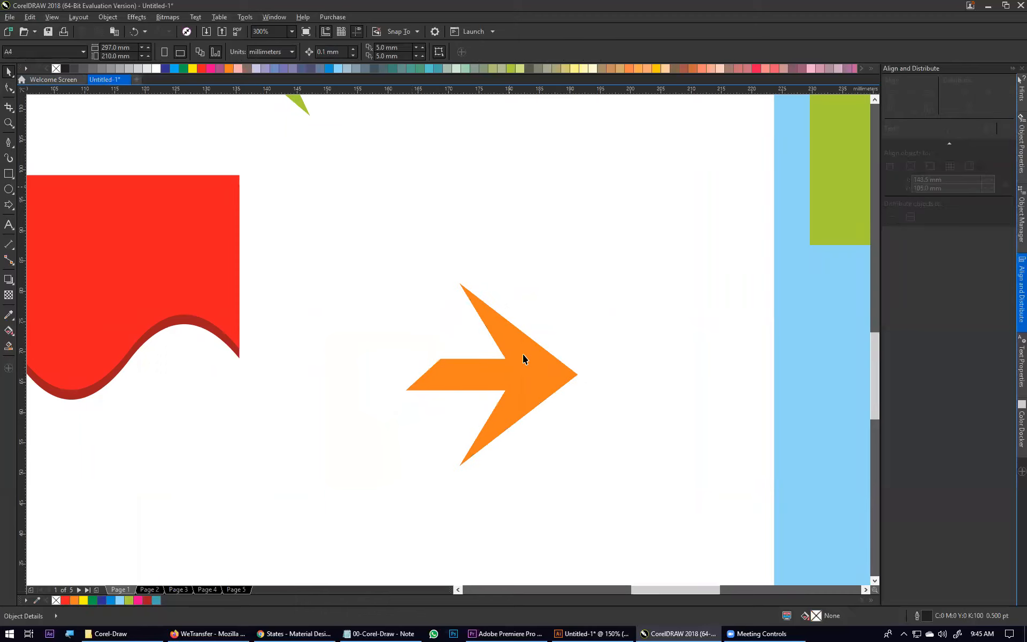
pyautogui.scroll(-11, 524, 358)
pyautogui.scroll(8, 523, 358)
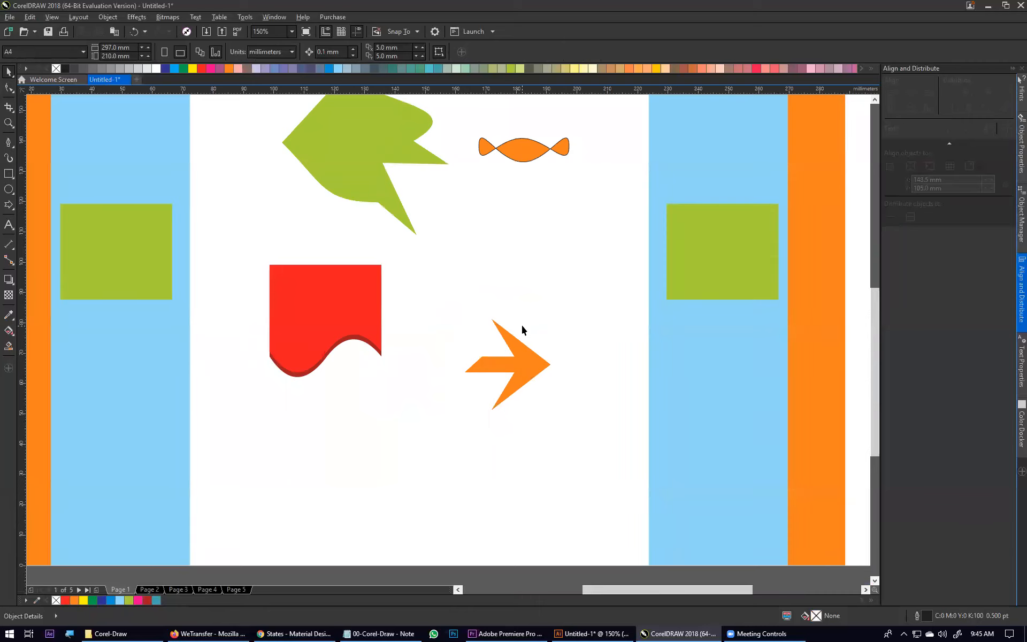
pyautogui.moveTo(408, 255); pyautogui.dragTo(435, 291)
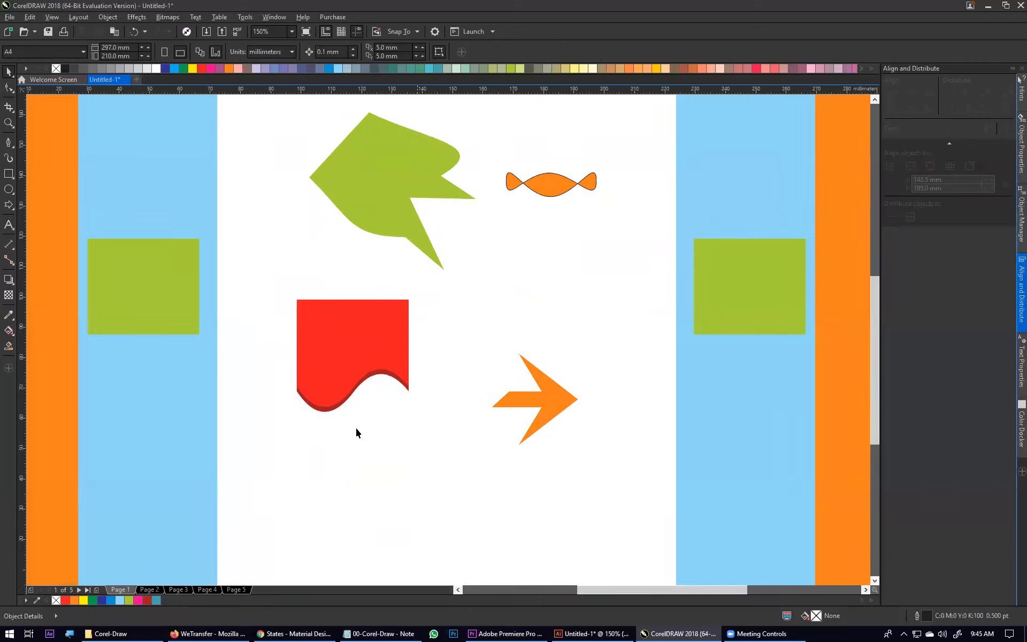
# Convert the orange arrowhead's upper and lower outer edges from straight lines to curves with the Shape tool
pyautogui.click(558, 405)
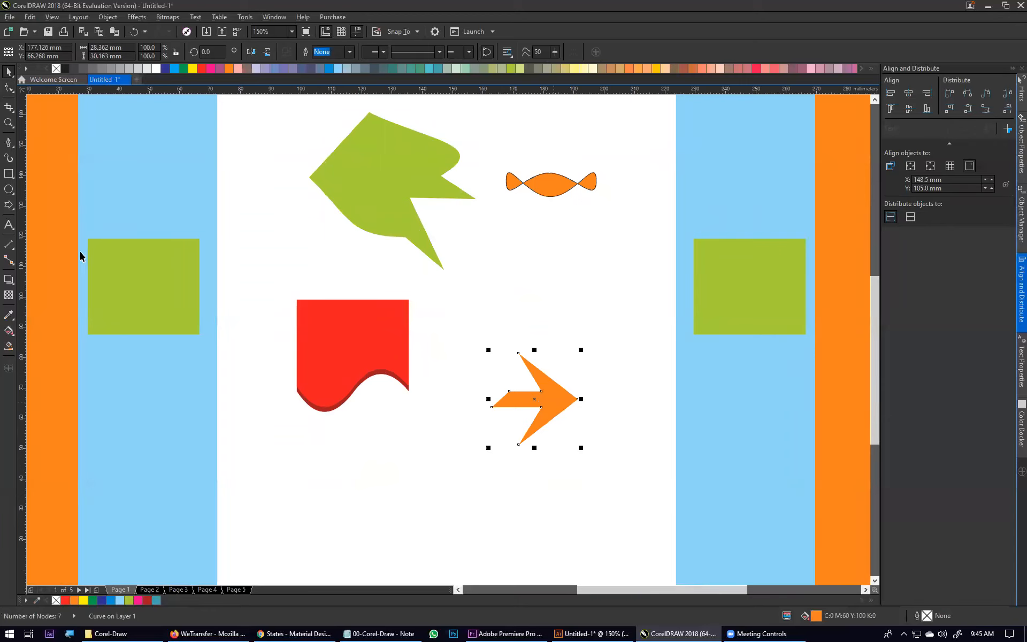
pyautogui.click(9, 88)
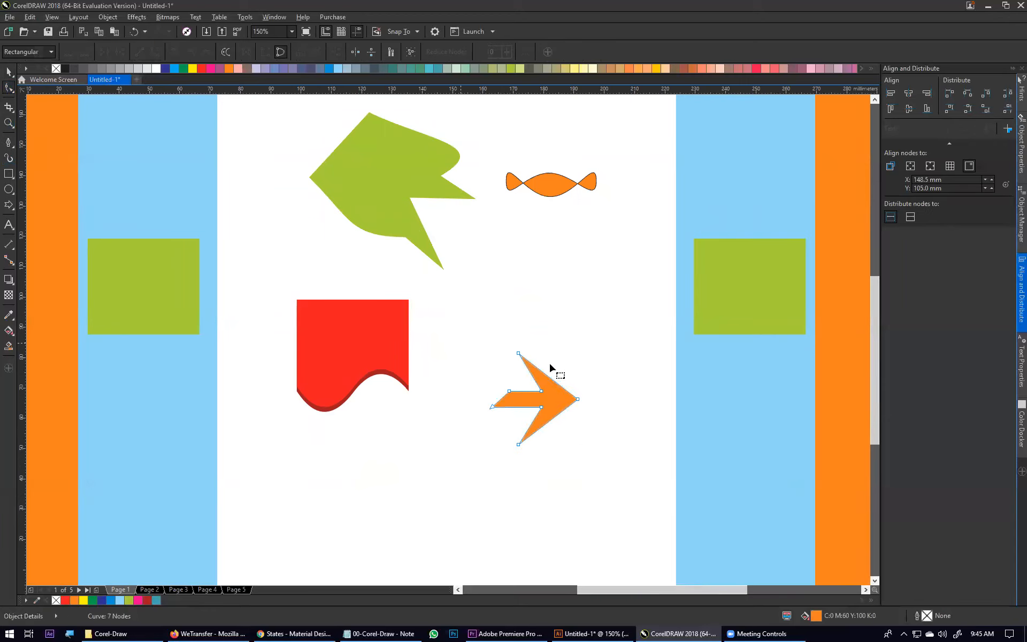
pyautogui.click(551, 378)
pyautogui.click(551, 419)
pyautogui.click(550, 379)
pyautogui.click(553, 418)
pyautogui.click(554, 380)
pyautogui.click(156, 52)
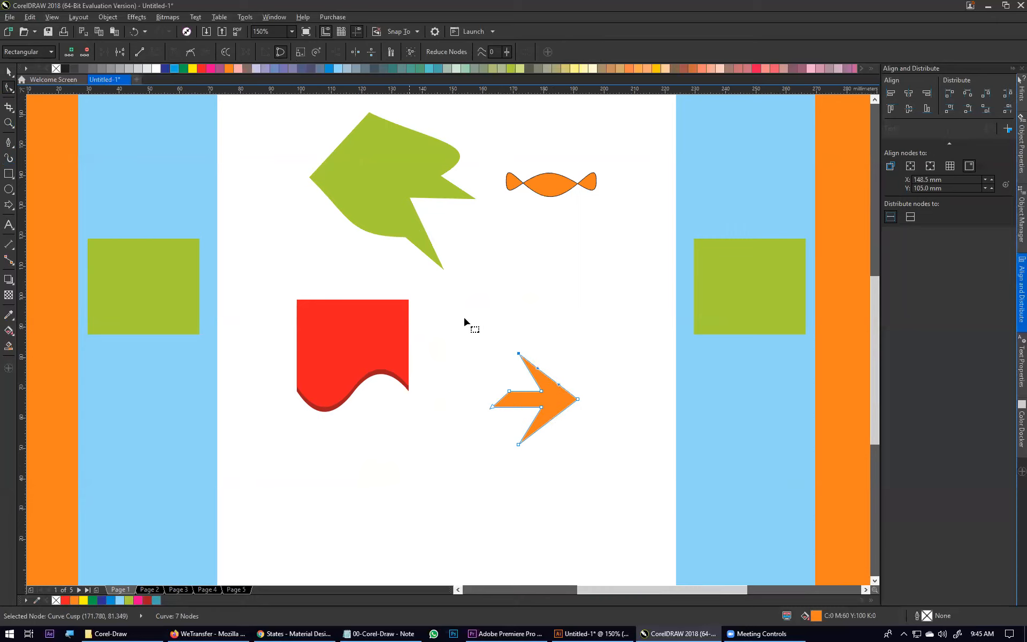
pyautogui.click(551, 421)
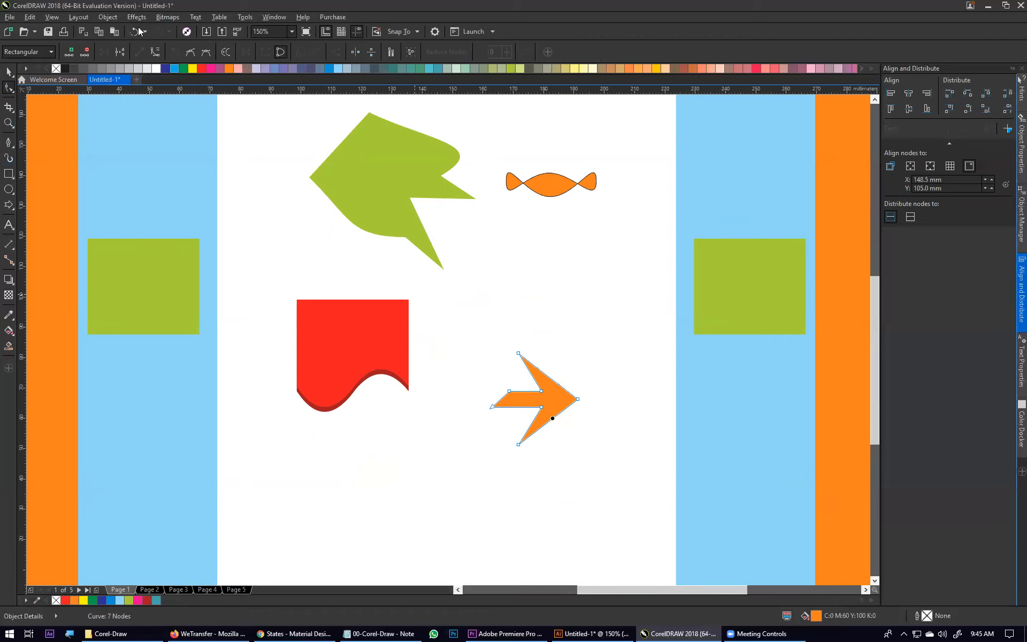
pyautogui.click(156, 53)
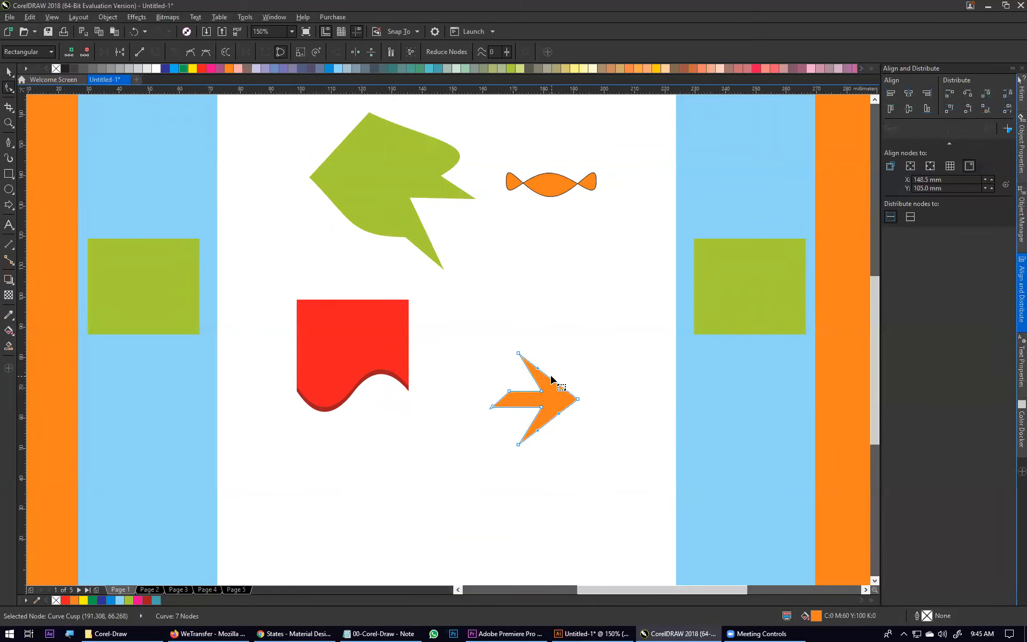
# Bow the arrowhead's upper and lower outer edges outward into rounded arcs
pyautogui.click(551, 378)
pyautogui.moveTo(548, 378); pyautogui.dragTo(555, 363)
pyautogui.moveTo(556, 429); pyautogui.dragTo(584, 452)
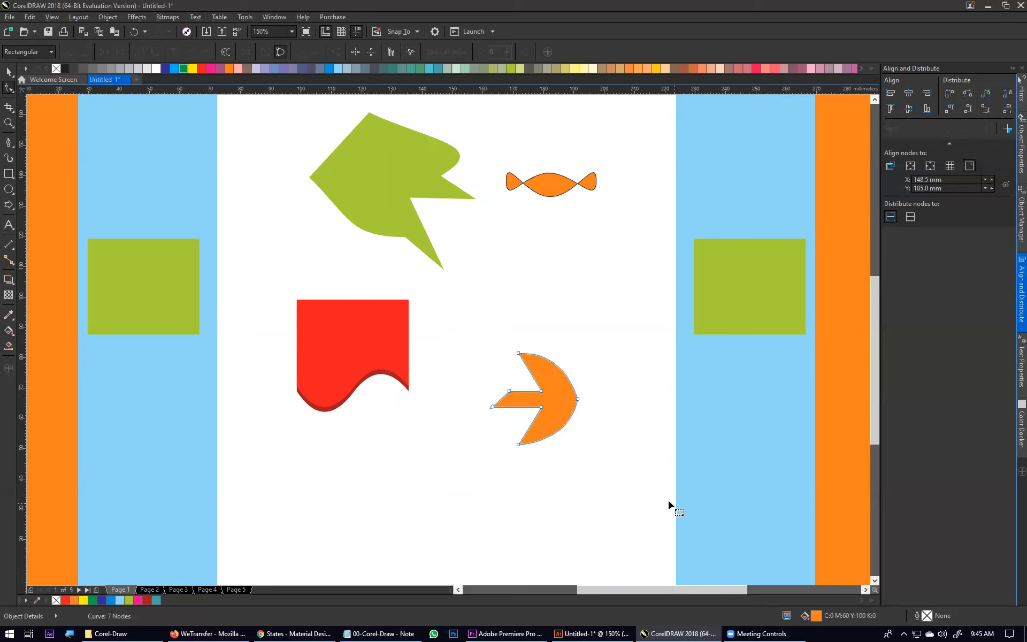
# Smooth the lower spike of the large green shape and its adjoining edge with the Smooth tool
pyautogui.click(7, 92)
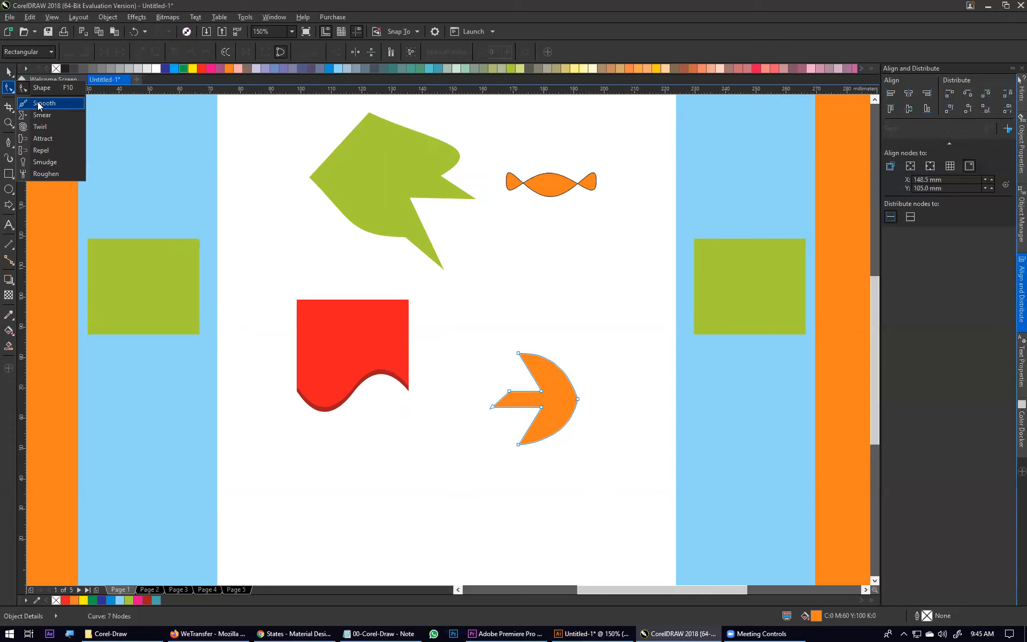
pyautogui.click(43, 103)
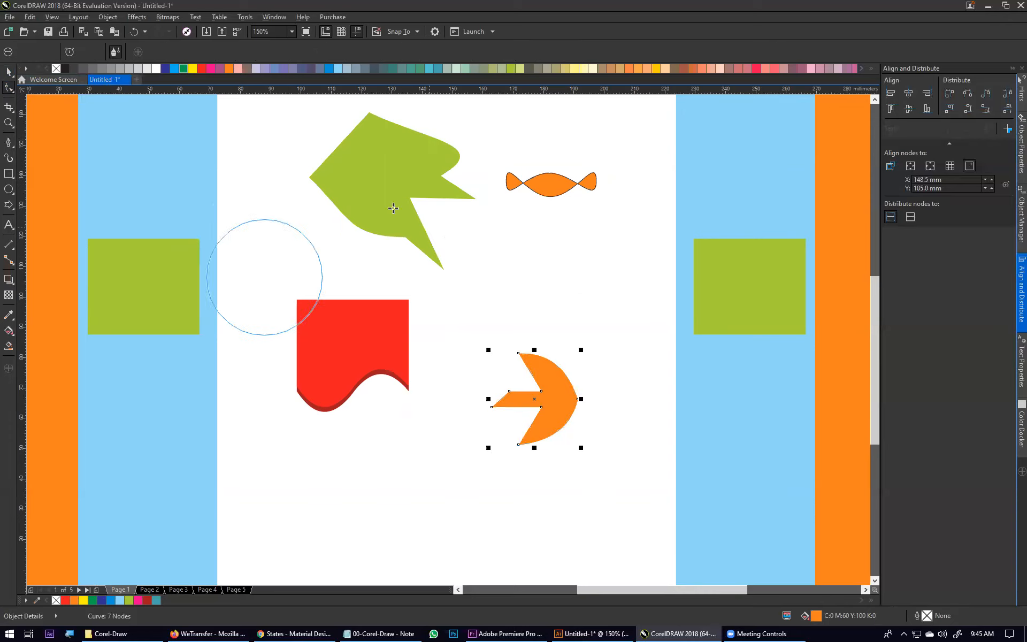
pyautogui.click(381, 241)
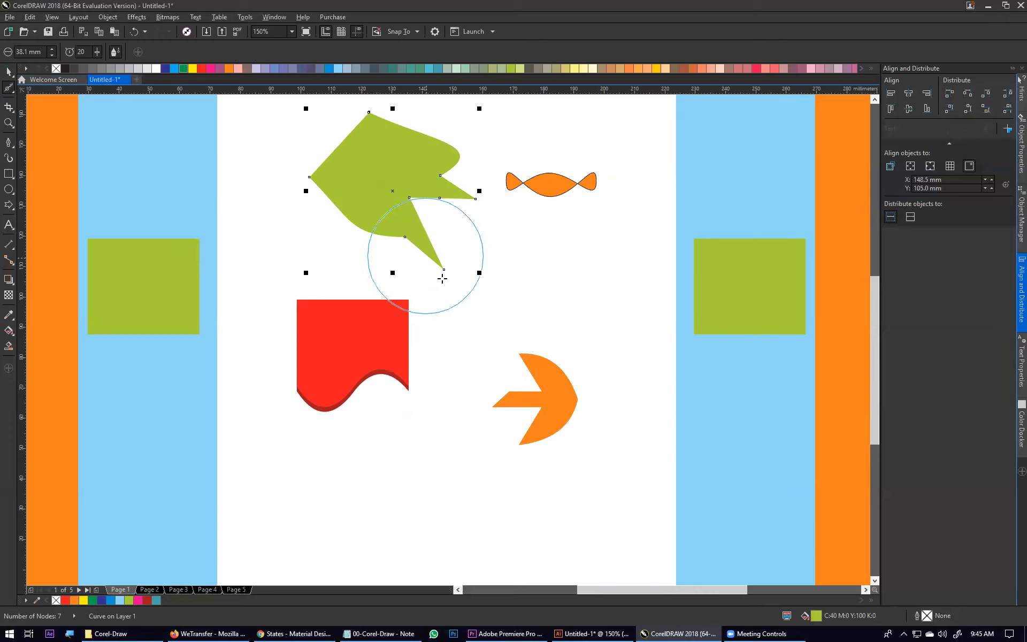
pyautogui.scroll(1, 441, 276)
pyautogui.scroll(1, 406, 287)
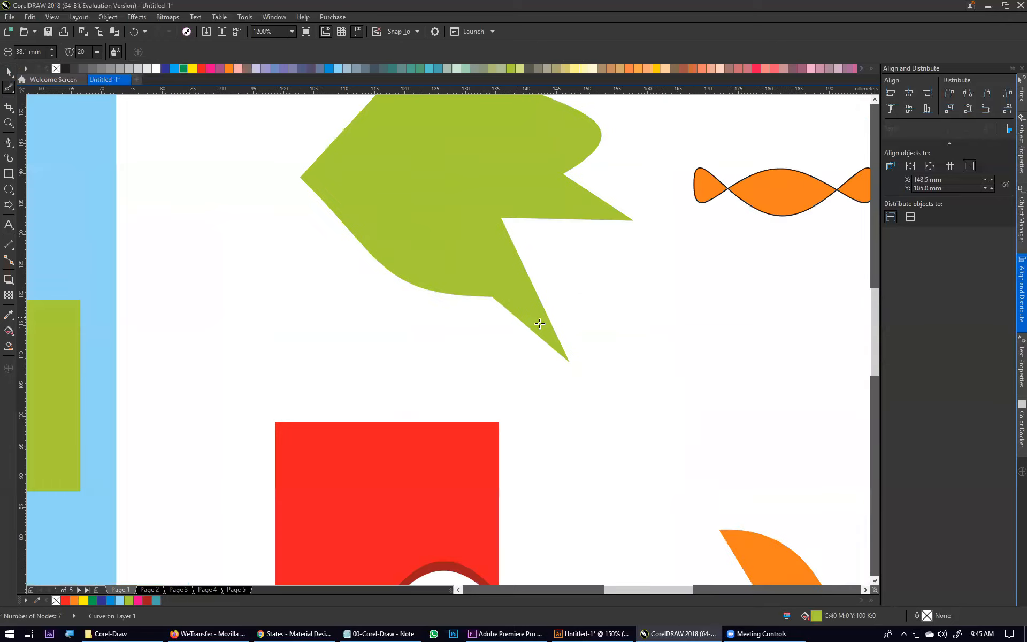
pyautogui.moveTo(477, 299)
pyautogui.mouseDown()
pyautogui.moveTo(577, 360)
pyautogui.moveTo(588, 369)
pyautogui.moveTo(573, 365)
pyautogui.moveTo(580, 381)
pyautogui.moveTo(568, 358)
pyautogui.moveTo(585, 367)
pyautogui.moveTo(567, 359)
pyautogui.moveTo(569, 368)
pyautogui.moveTo(546, 336)
pyautogui.moveTo(572, 372)
pyautogui.moveTo(557, 348)
pyautogui.mouseUp()
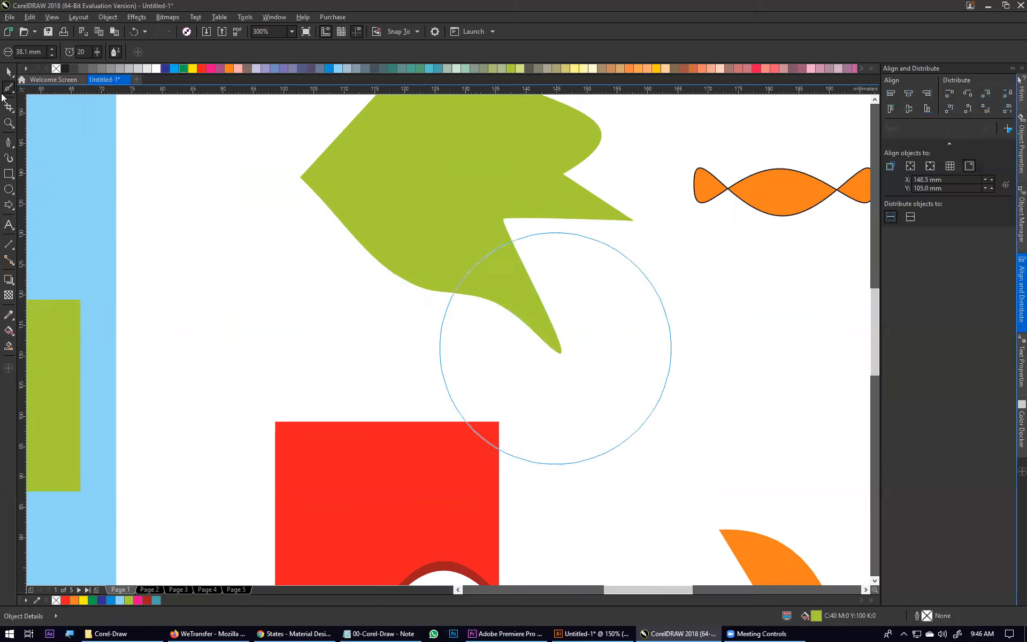
# Smear the green shape's lower-left edge inward with the Smear tool and undo the extra stroke
pyautogui.click(10, 92)
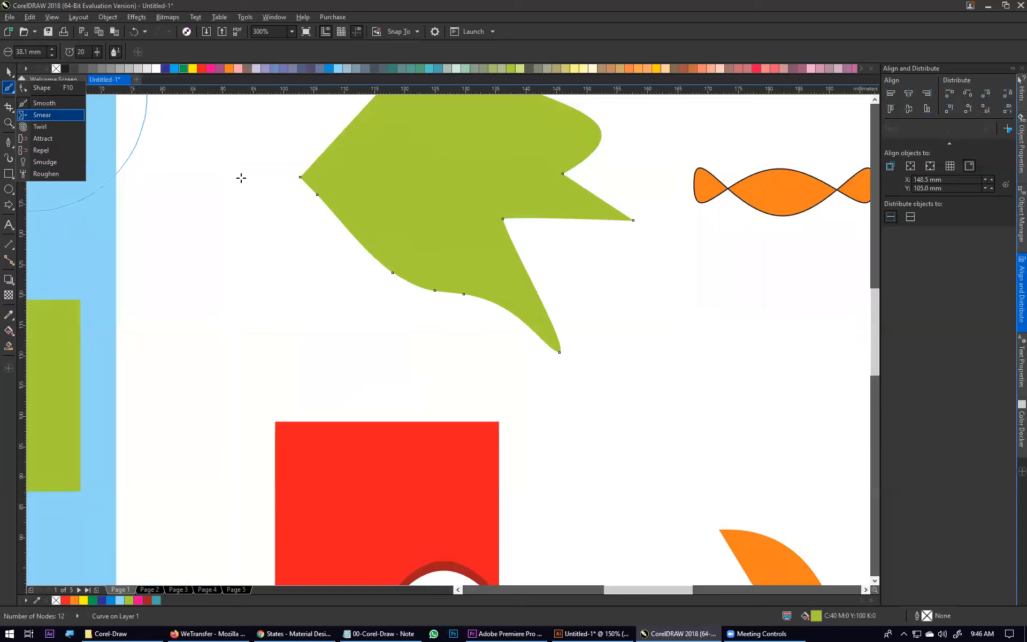
pyautogui.click(51, 118)
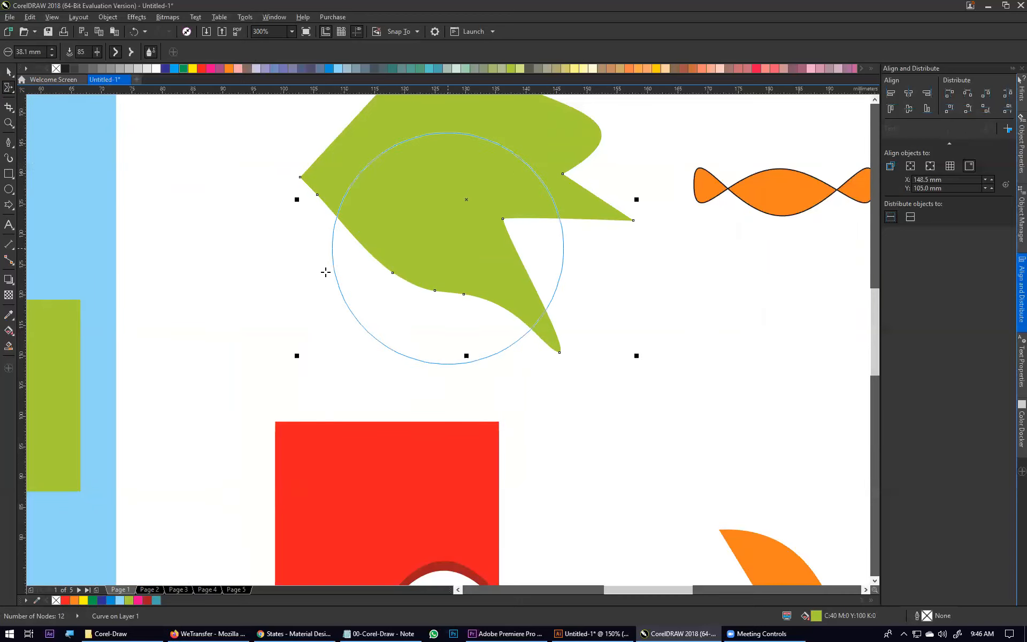
pyautogui.moveTo(361, 248); pyautogui.dragTo(354, 261)
pyautogui.press('space')
pyautogui.moveTo(416, 220); pyautogui.dragTo(469, 408)
pyautogui.press('space')
pyautogui.hotkey('ctrl', 'z')
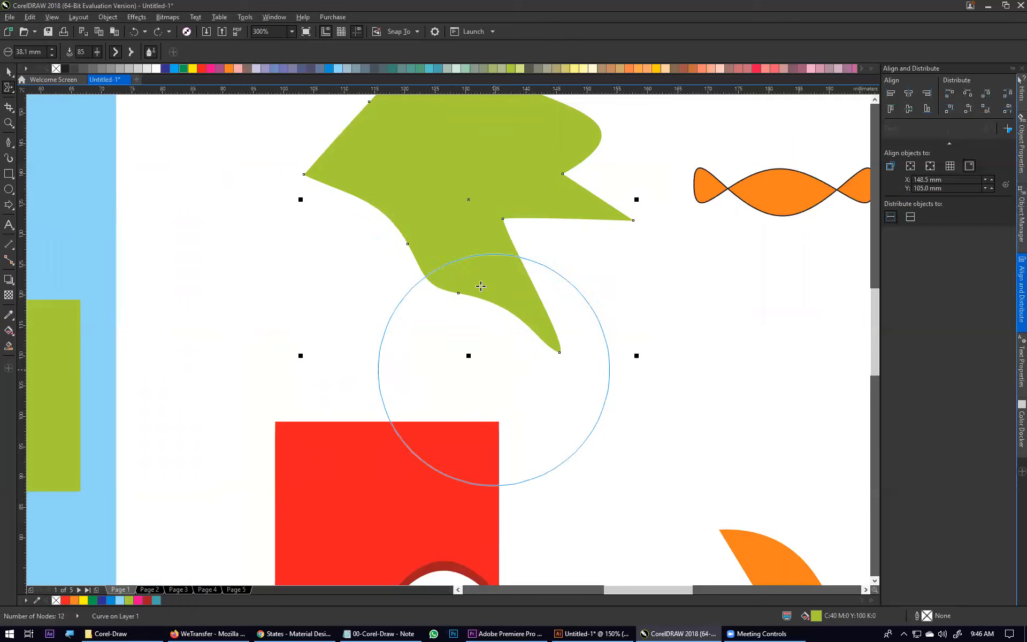
# Smear the green shape's upper edges inward so its top corner is rounded
pyautogui.scroll(1, 511, 320)
pyautogui.scroll(-4, 538, 403)
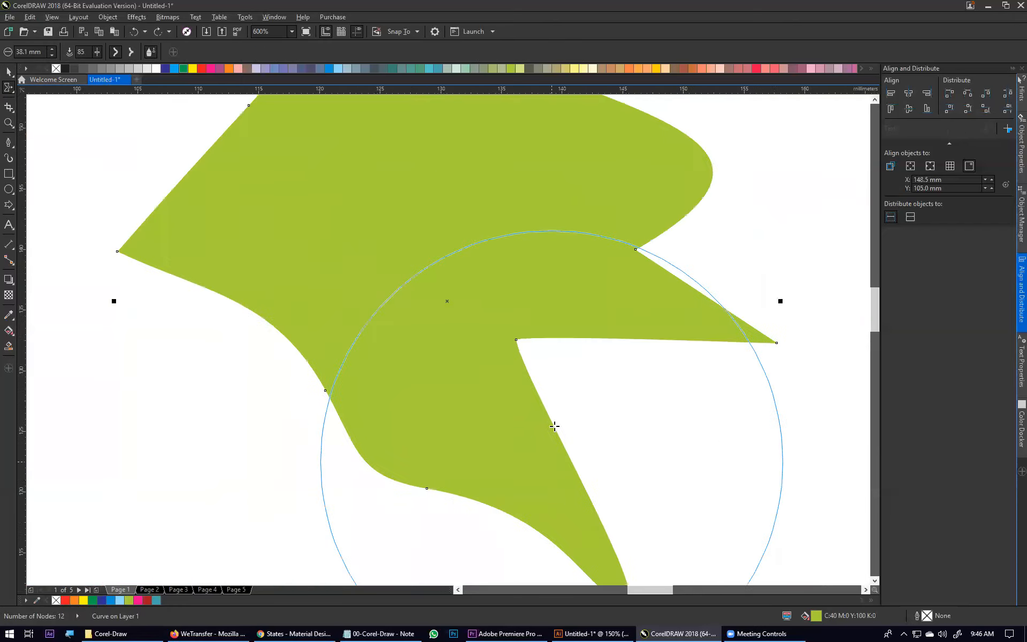
pyautogui.scroll(1, 547, 371)
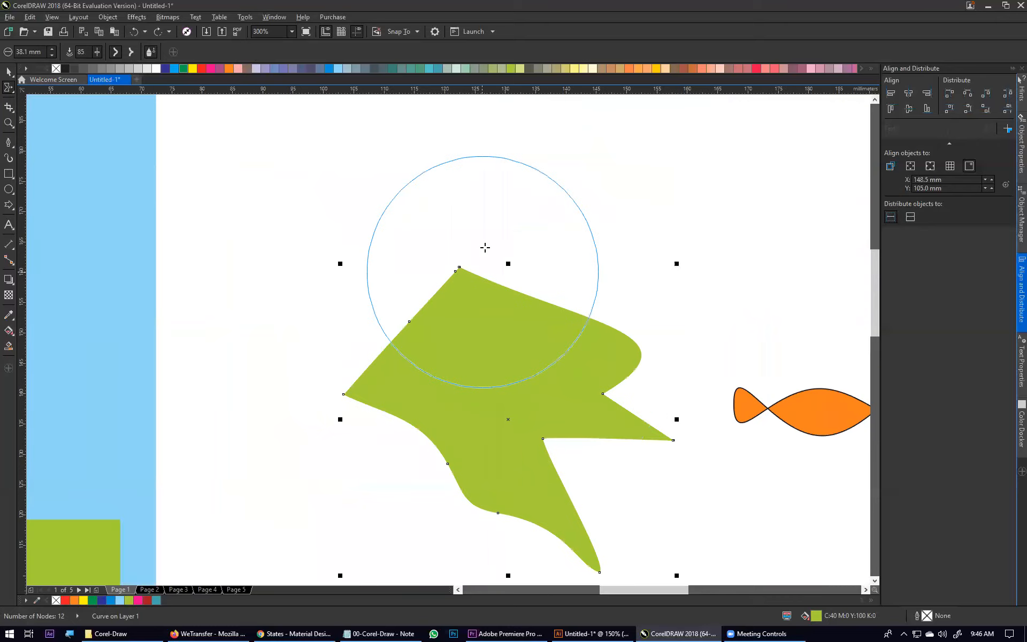
pyautogui.moveTo(460, 243)
pyautogui.mouseDown()
pyautogui.moveTo(487, 255)
pyautogui.moveTo(580, 227)
pyautogui.mouseUp()
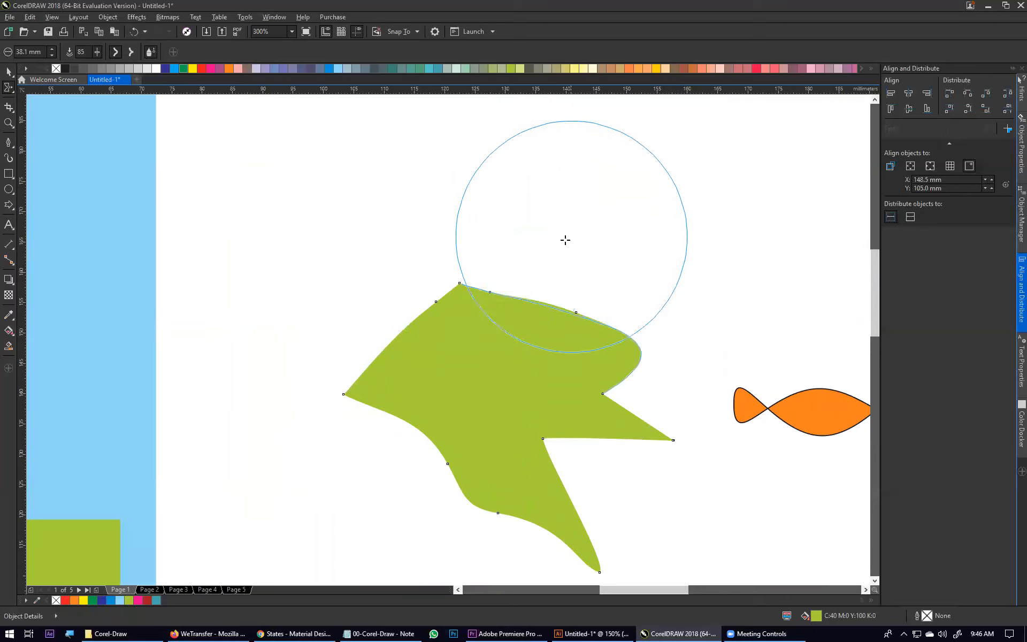
pyautogui.moveTo(545, 259)
pyautogui.mouseDown()
pyautogui.moveTo(580, 234)
pyautogui.moveTo(578, 255)
pyautogui.moveTo(355, 284)
pyautogui.moveTo(308, 279)
pyautogui.moveTo(374, 314)
pyautogui.mouseUp()
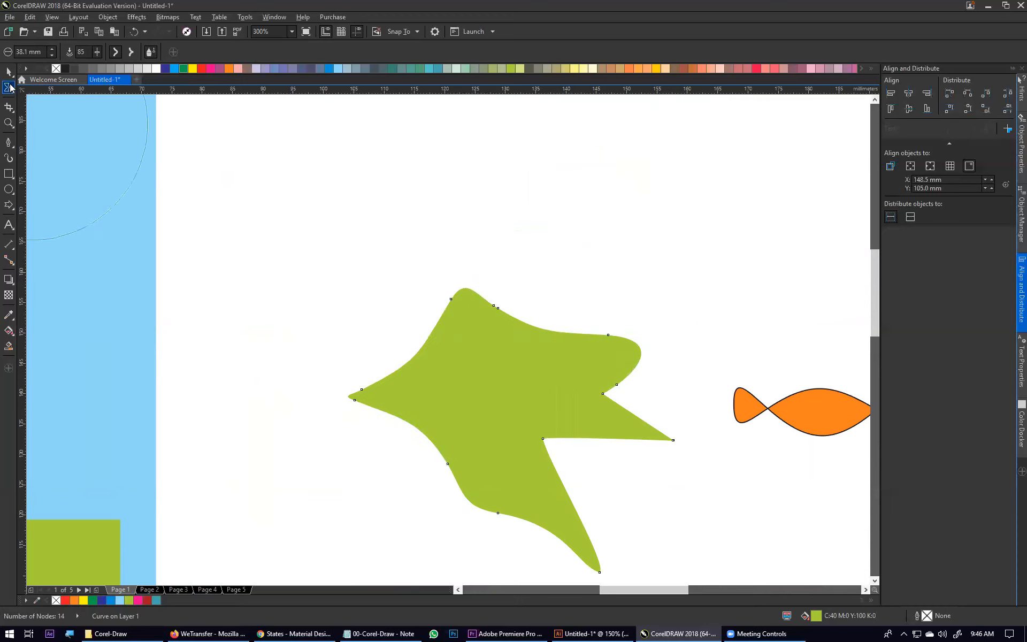
# Activate the Twirl tool, and switch to Illustrator to pick its matching Twirl Tool before returning to CorelDRAW
pyautogui.click(9, 87)
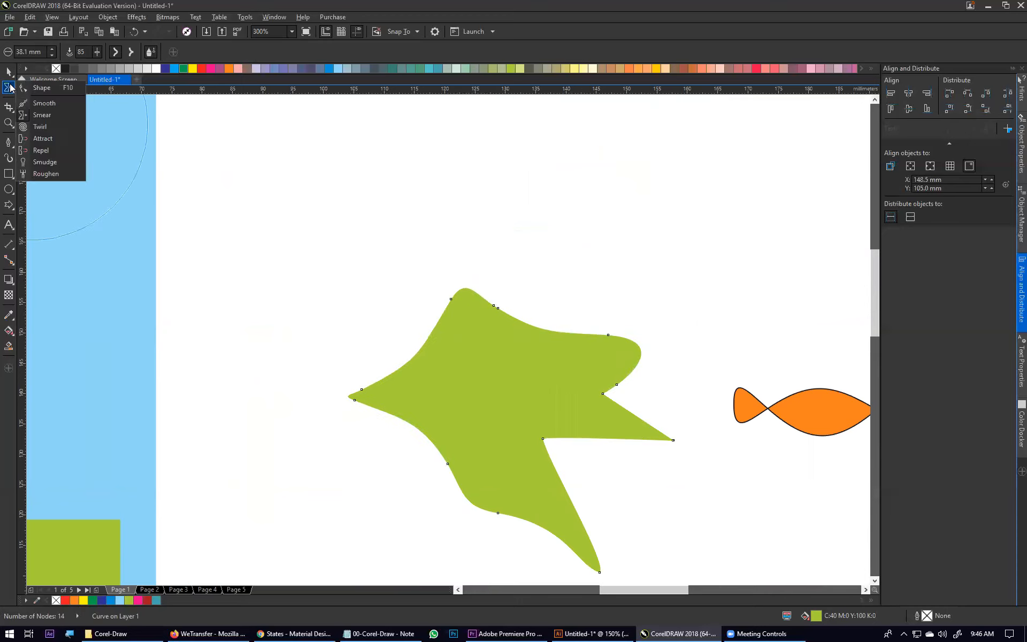
pyautogui.click(39, 128)
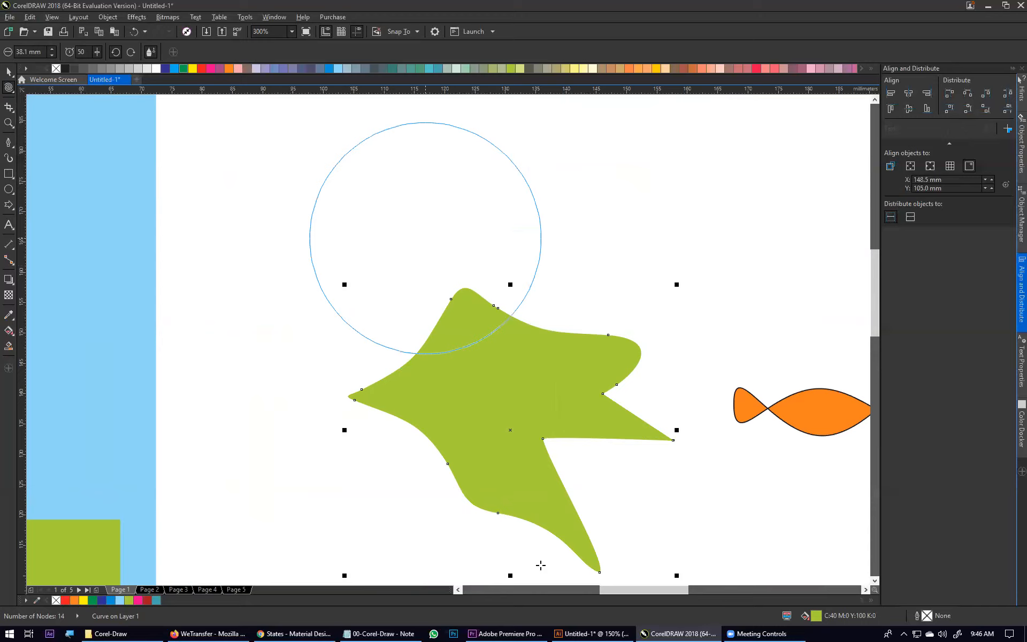
pyautogui.click(594, 634)
pyautogui.click(9, 129)
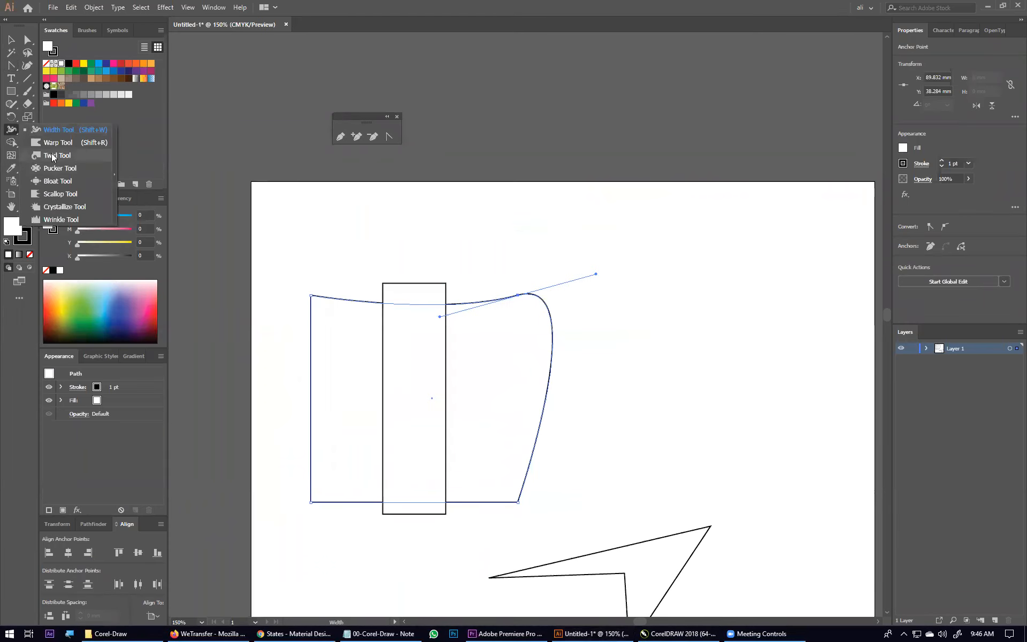
pyautogui.click(52, 155)
pyautogui.click(678, 634)
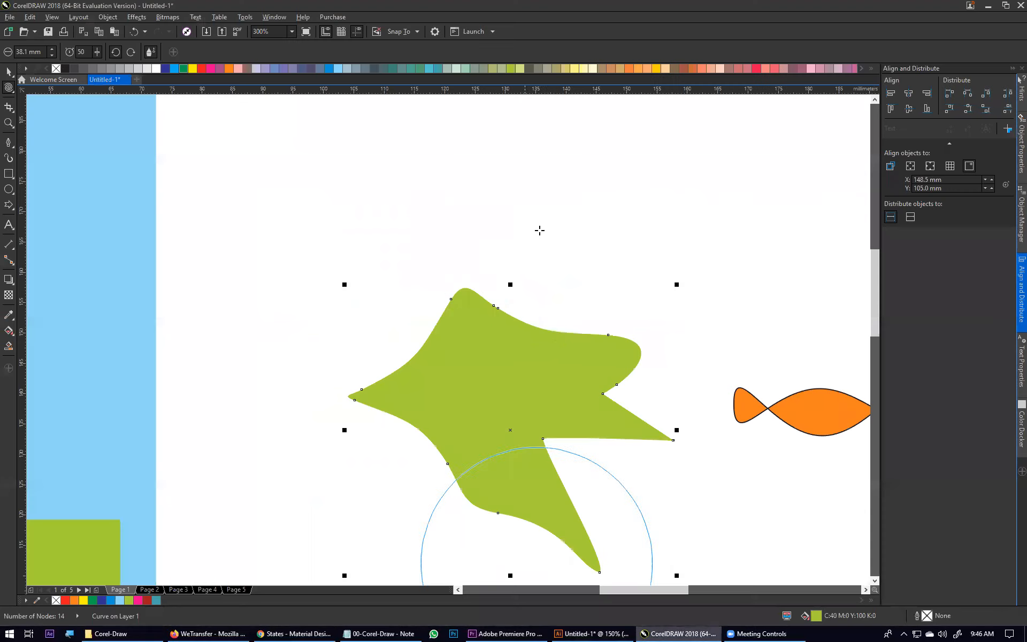
# Twirl the green shape's top point and its lower spike into curled spirals
pyautogui.moveTo(460, 264); pyautogui.dragTo(460, 264)
pyautogui.moveTo(562, 539); pyautogui.dragTo(562, 539)
pyautogui.scroll(-1, 565, 324)
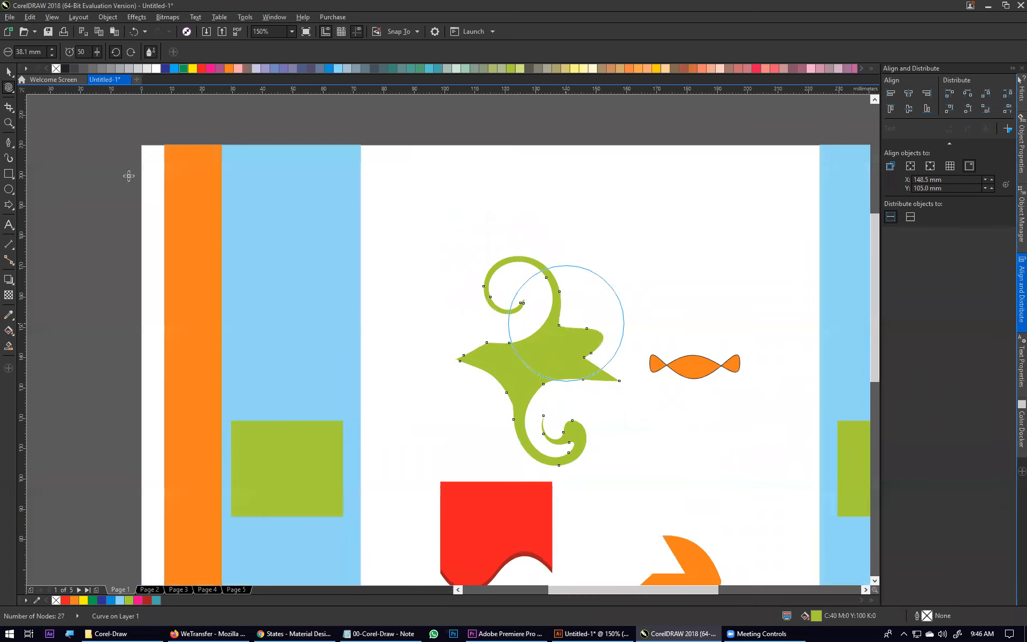
# Pull the two right-hand points of the green shape inward with the Attract tool
pyautogui.click(5, 91)
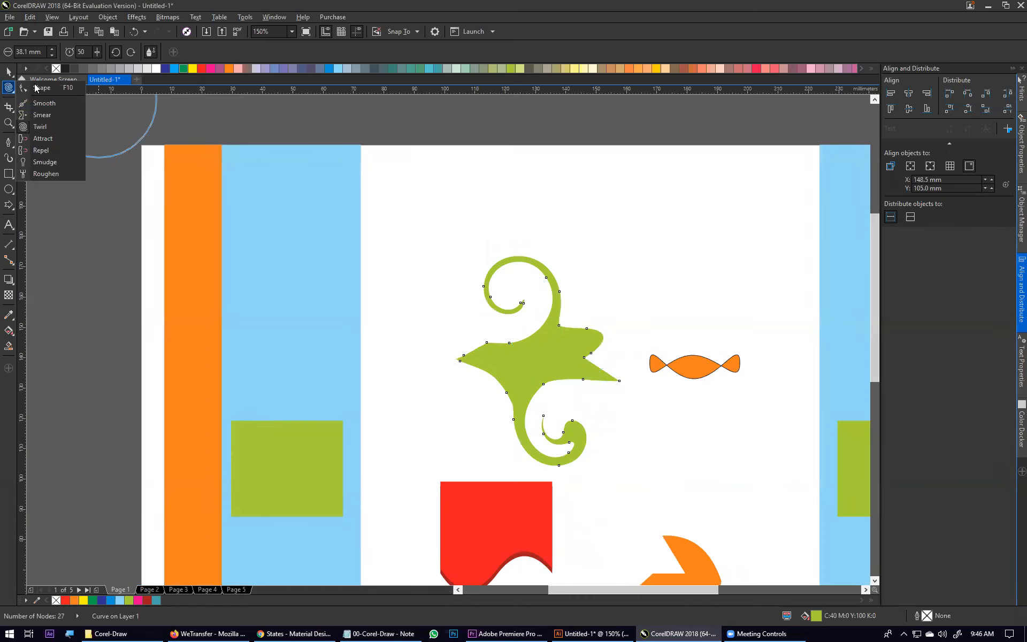
pyautogui.click(62, 140)
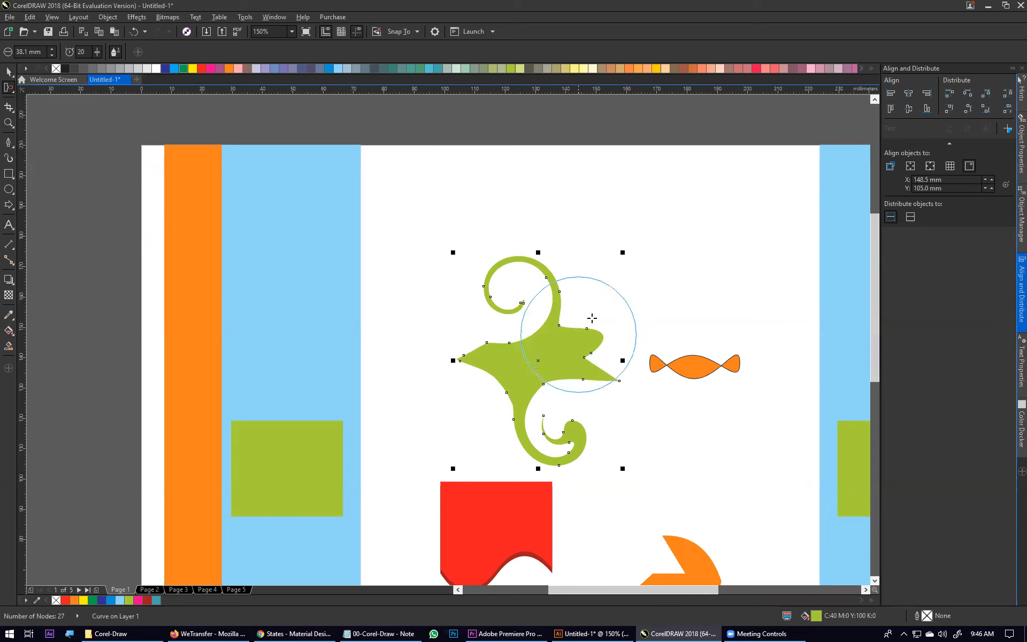
pyautogui.scroll(1, 583, 337)
pyautogui.scroll(-1, 583, 339)
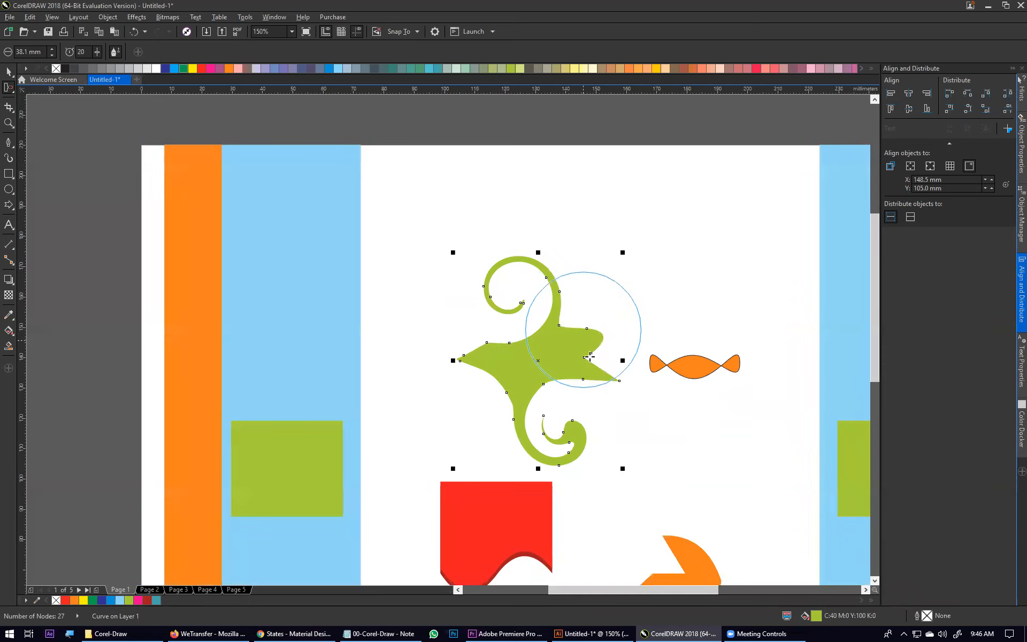
pyautogui.scroll(3, 584, 339)
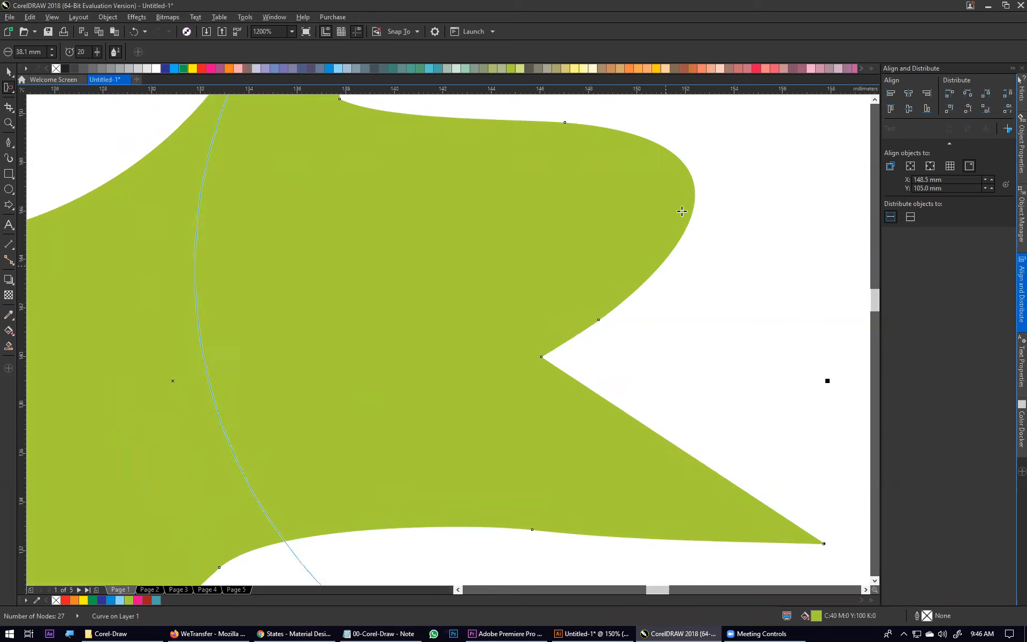
pyautogui.moveTo(614, 349); pyautogui.dragTo(602, 351)
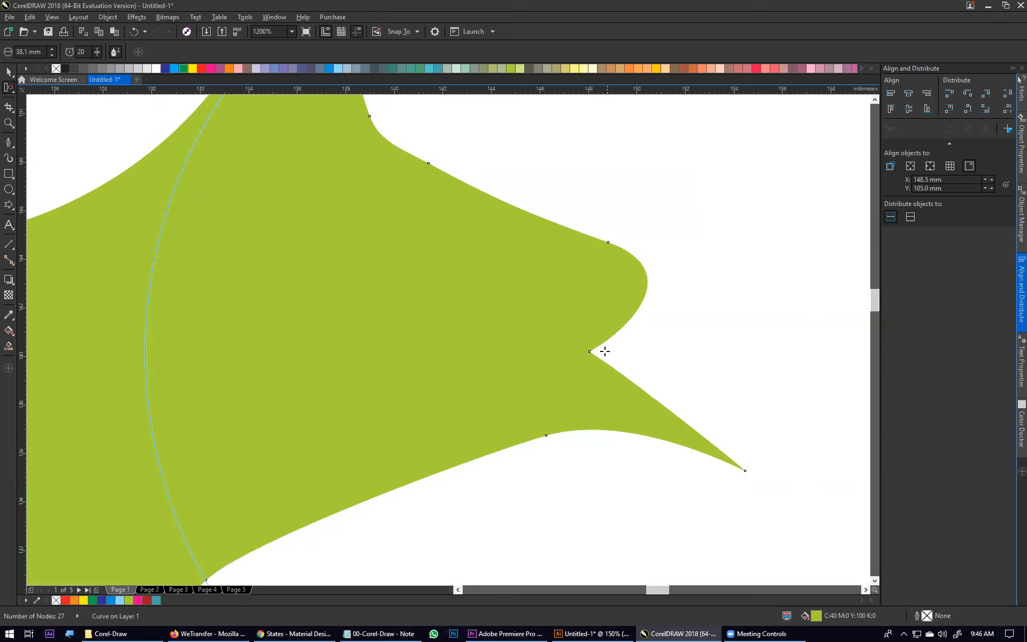
# Try attracting the green shape's lower spiral inward and undo it
pyautogui.scroll(-5, 584, 334)
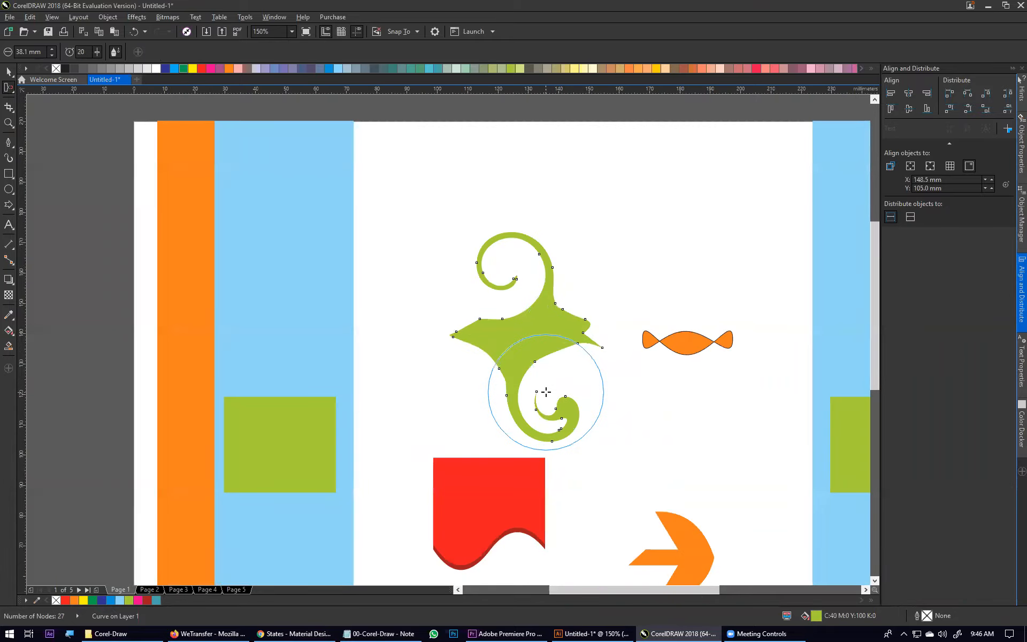
pyautogui.moveTo(543, 401); pyautogui.dragTo(516, 413)
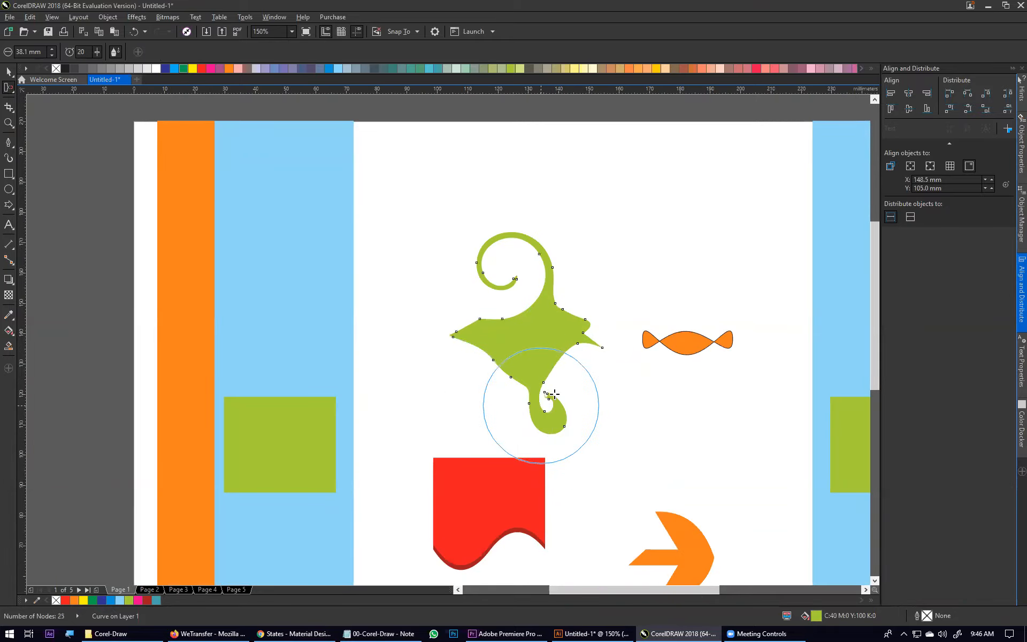
pyautogui.hotkey('ctrl', 'z')
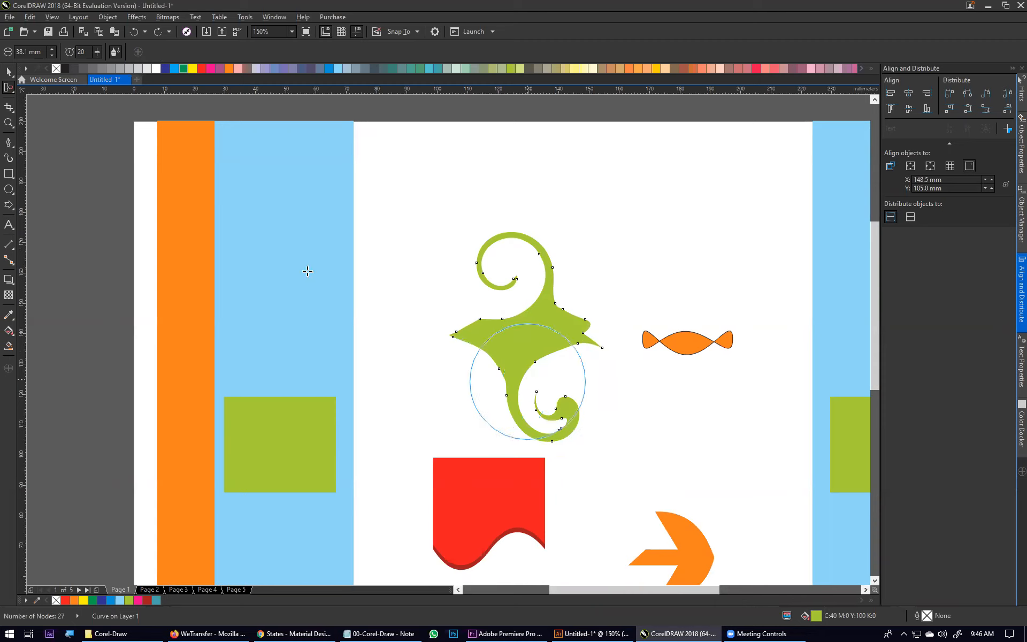
# Push the green shape's lower spiral outward with the Repel tool, and undo the last stroke
pyautogui.click(9, 87)
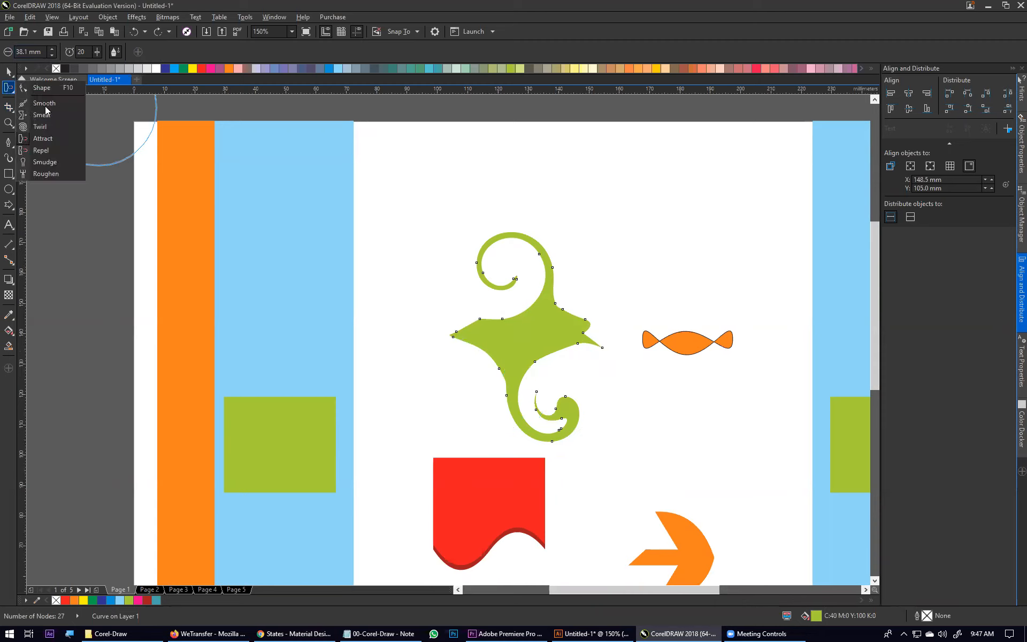
pyautogui.click(42, 150)
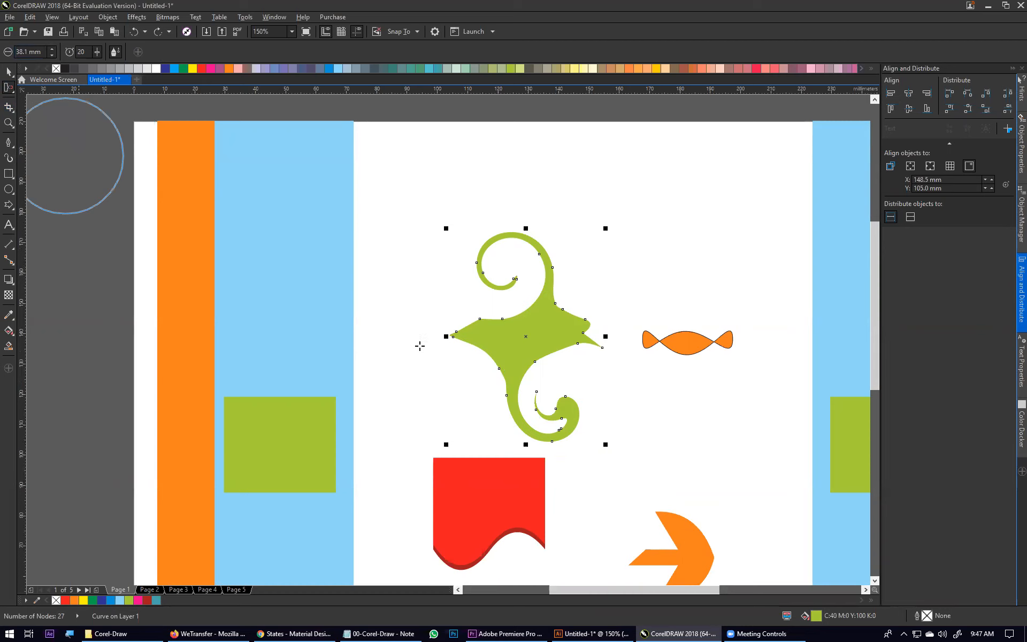
pyautogui.moveTo(529, 400)
pyautogui.mouseDown()
pyautogui.moveTo(557, 404)
pyautogui.moveTo(547, 422)
pyautogui.moveTo(557, 415)
pyautogui.mouseUp()
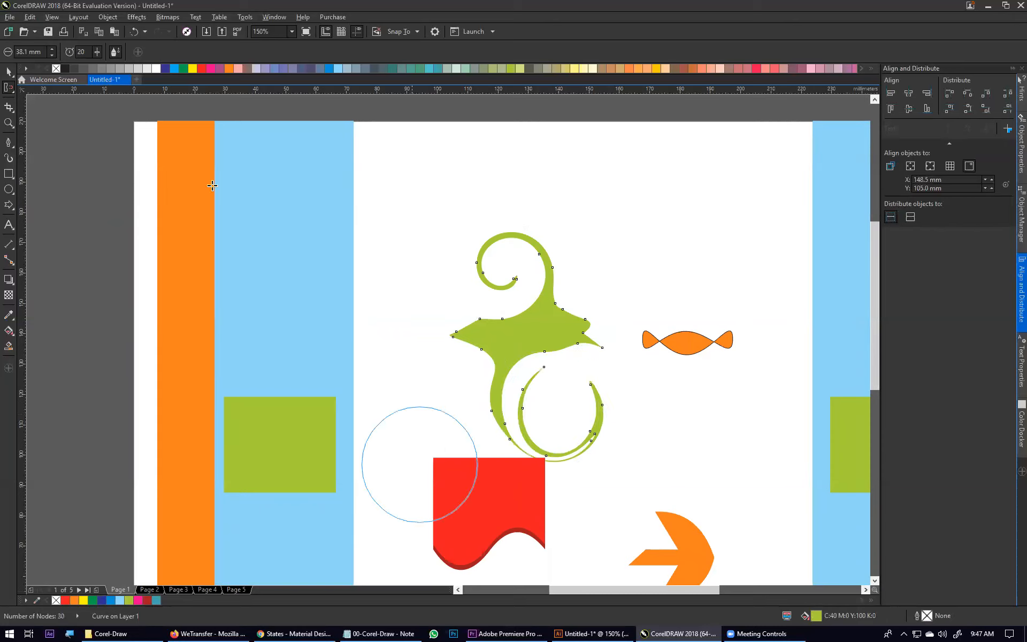
pyautogui.hotkey('ctrl', 'z')
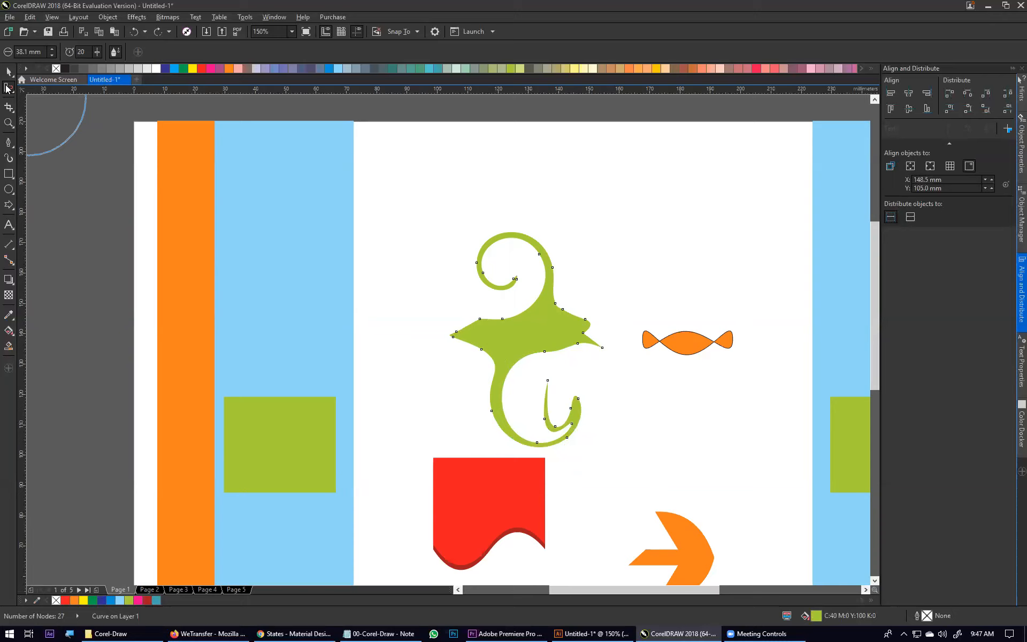
# Set the Smudge tool's nib size to 20 mm and pull the green shape's left point outward into a wide block
pyautogui.click(7, 87)
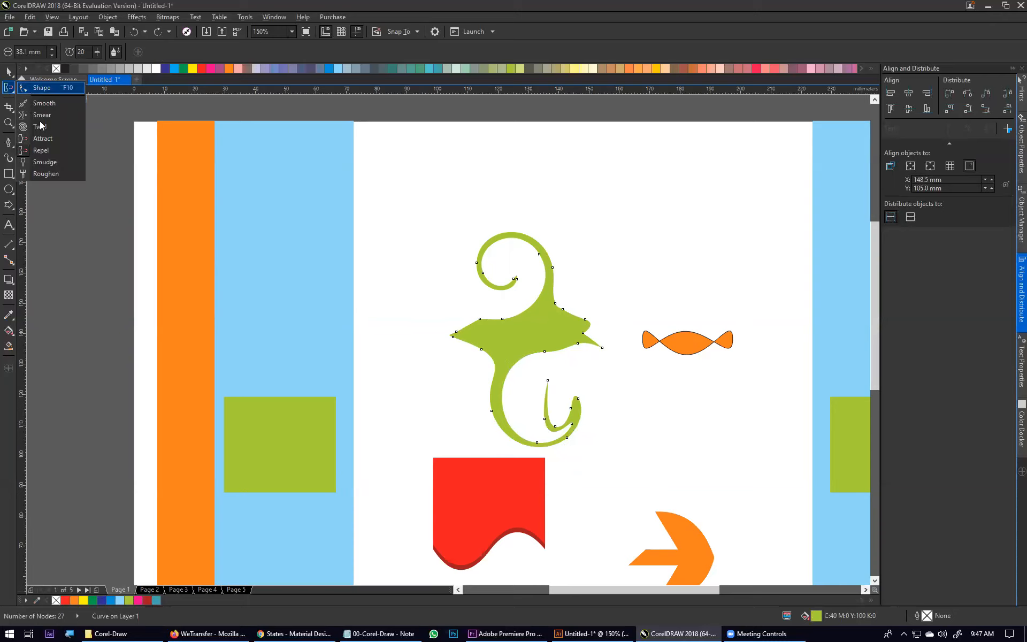
pyautogui.click(41, 163)
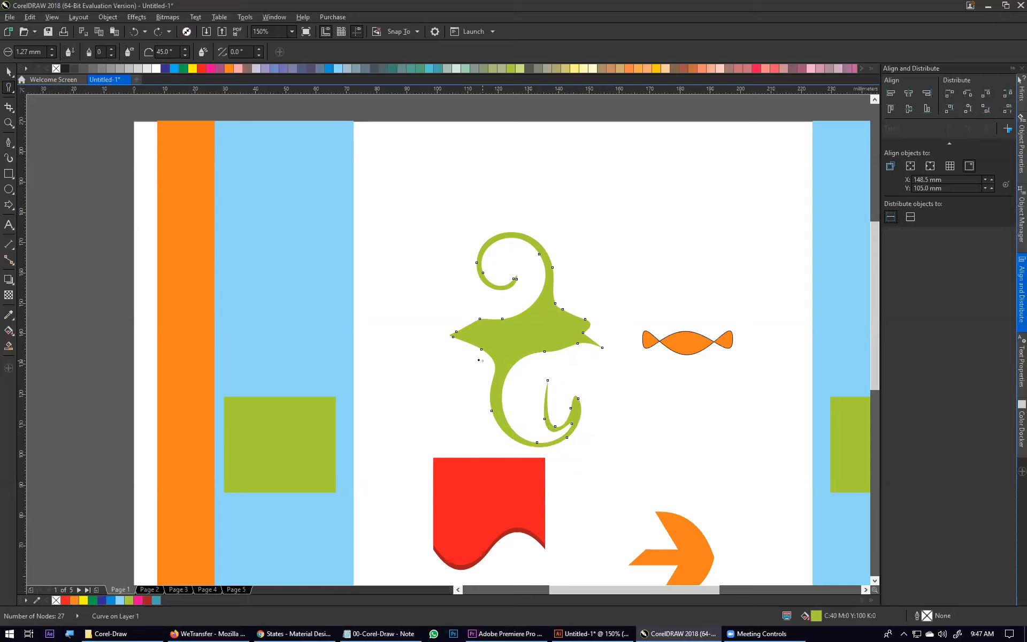
pyautogui.scroll(3, 467, 354)
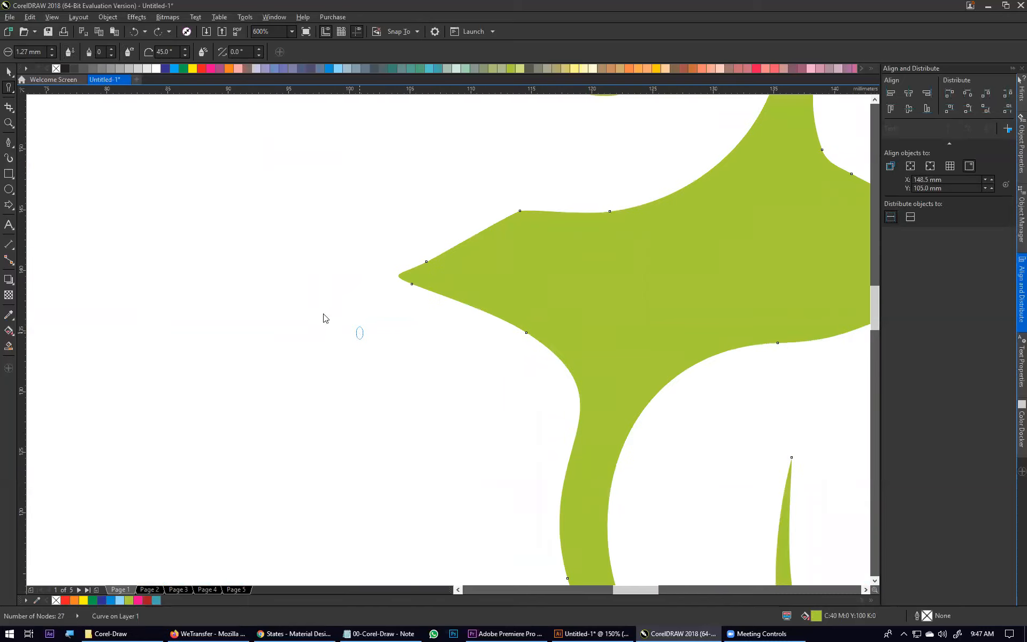
pyautogui.rightClick(360, 333)
pyautogui.click(80, 54)
pyautogui.press('Return')
pyautogui.write('20')
pyautogui.press('Return')
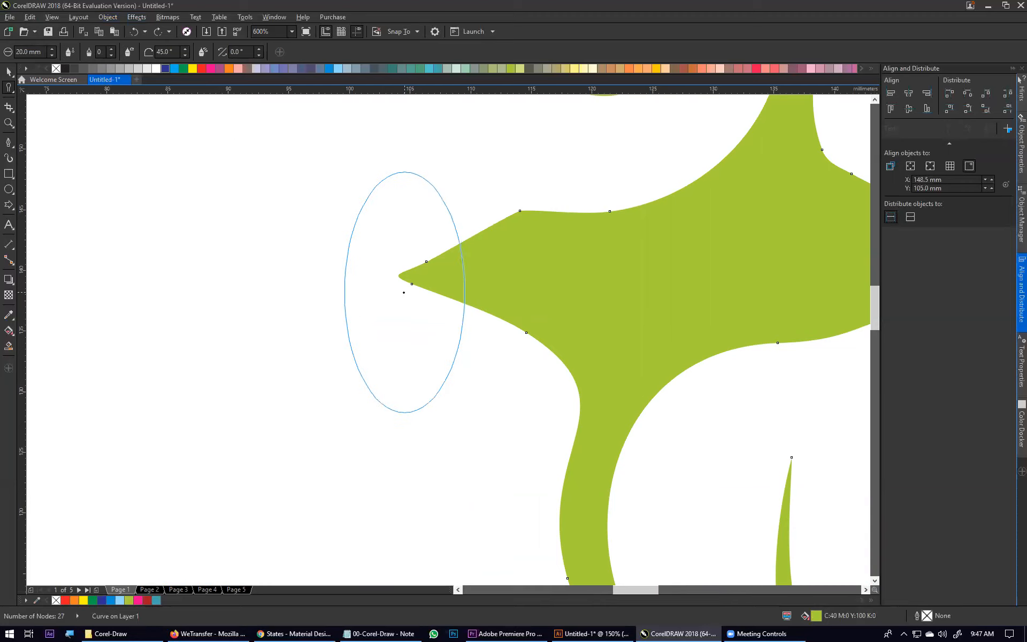
pyautogui.moveTo(453, 289); pyautogui.dragTo(249, 296)
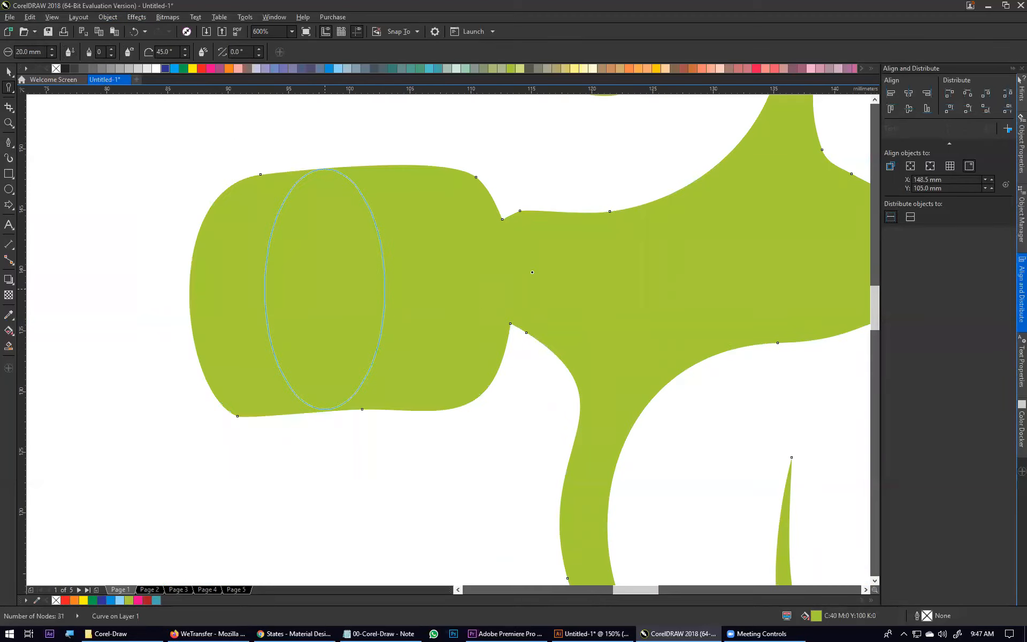
# Try another smudge stroke where the left block joins the green shape's body, and undo it
pyautogui.moveTo(594, 280)
pyautogui.mouseDown()
pyautogui.moveTo(397, 296)
pyautogui.moveTo(507, 295)
pyautogui.mouseUp()
pyautogui.hotkey('ctrl', 'z')
pyautogui.hotkey('ctrl', 'z')
# Set the Smudge tilt to 90° and smudge outward over the notches between the left block and the body
pyautogui.press('Return')
pyautogui.click(186, 50)
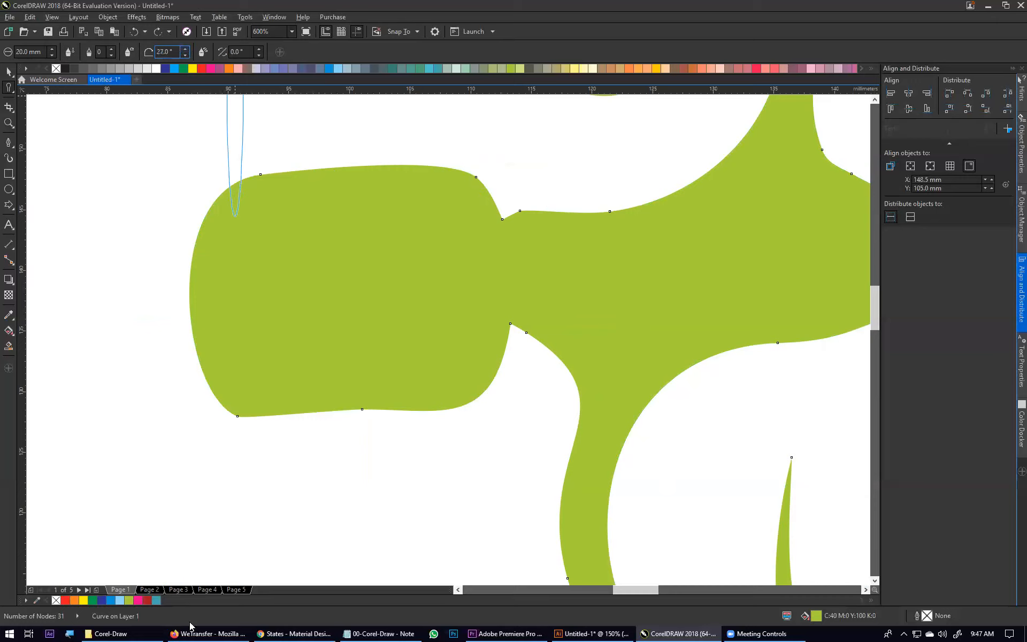
pyautogui.moveTo(183, 51); pyautogui.dragTo(184, 620)
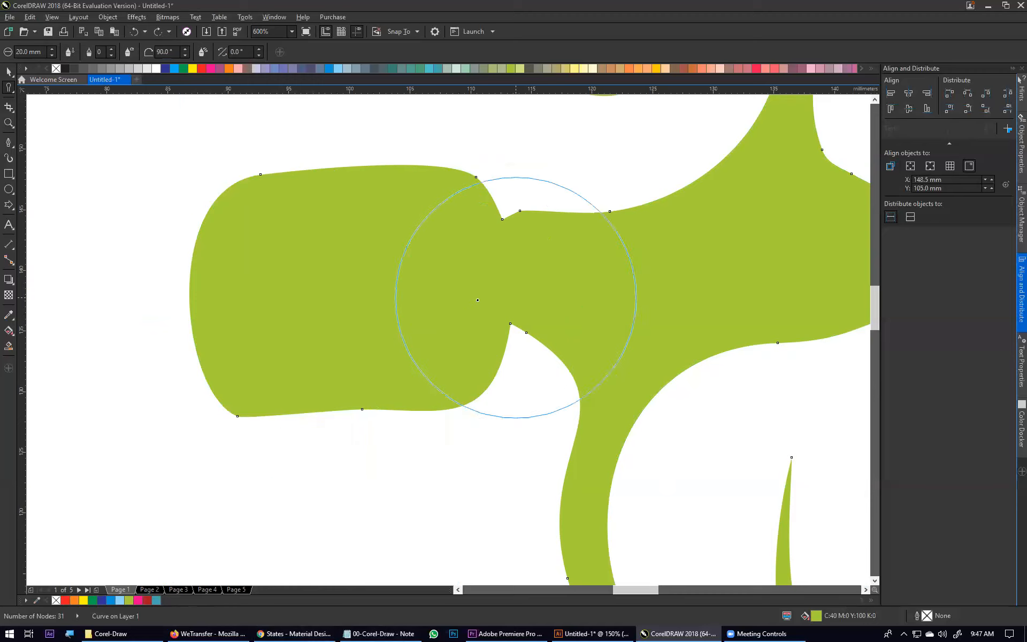
pyautogui.moveTo(478, 300); pyautogui.dragTo(552, 369)
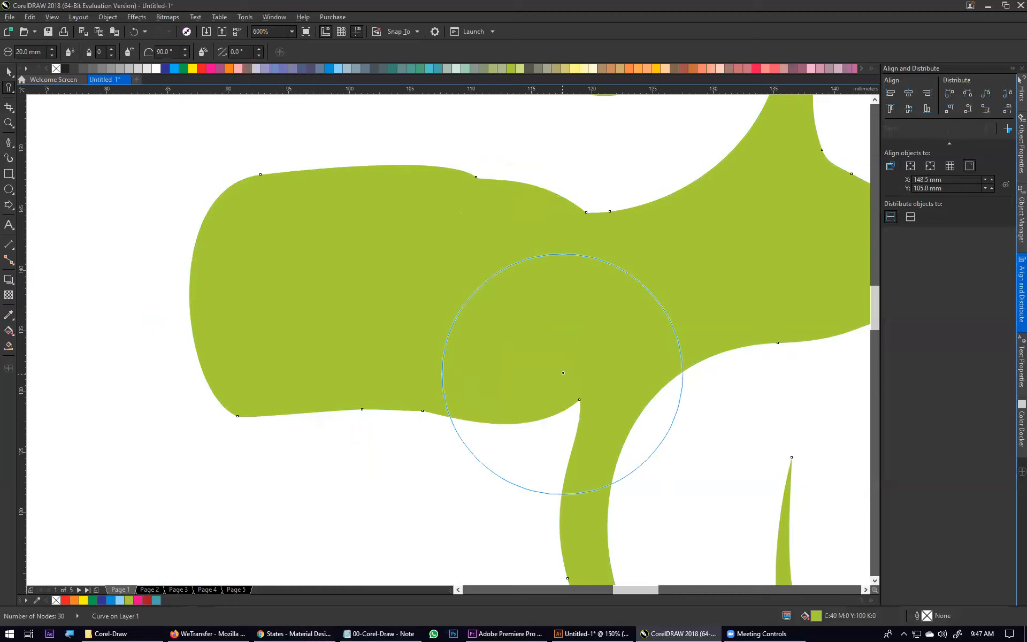
# Set the Smudge nib size to 10 mm, and try pushing into the block's lower edge before undoing it
pyautogui.scroll(-3, 563, 373)
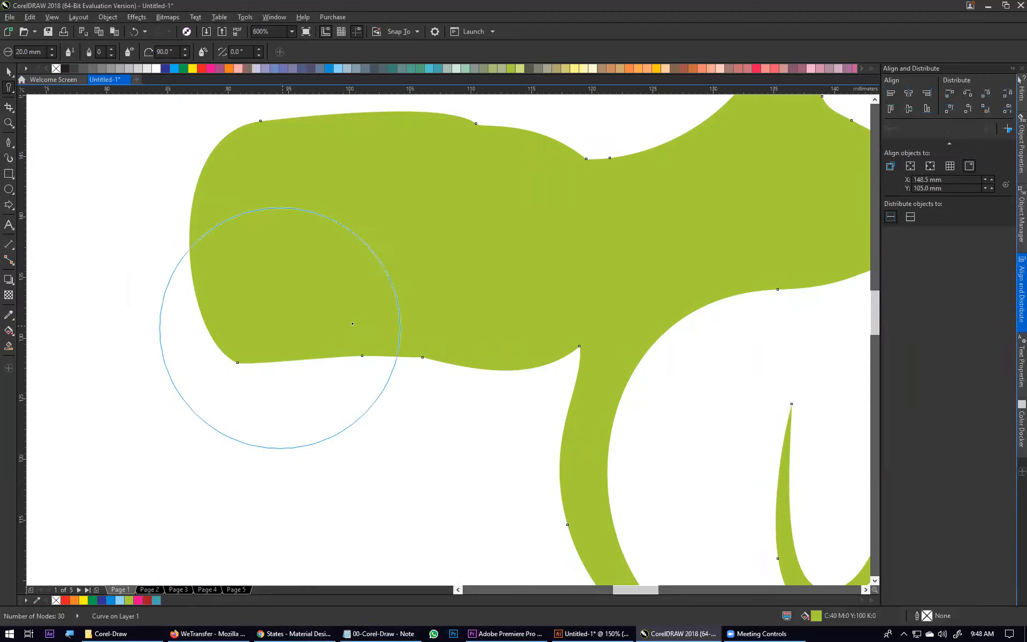
pyautogui.scroll(-4, 349, 378)
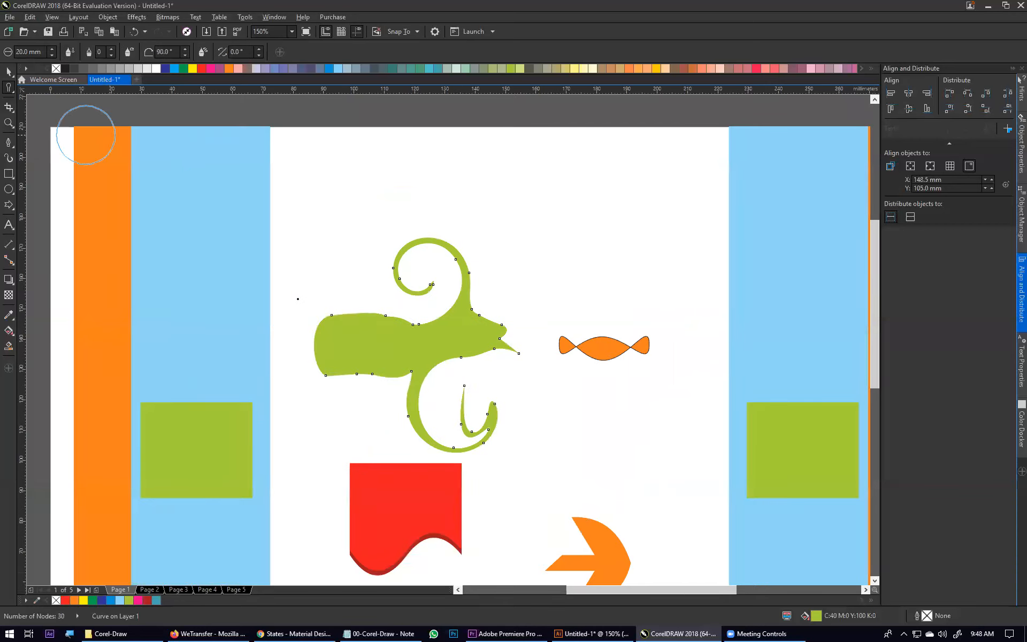
pyautogui.hotkey('ctrl', 'a')
pyautogui.write('10')
pyautogui.press('Return')
pyautogui.moveTo(327, 451)
pyautogui.mouseDown()
pyautogui.moveTo(360, 373)
pyautogui.moveTo(381, 359)
pyautogui.mouseUp()
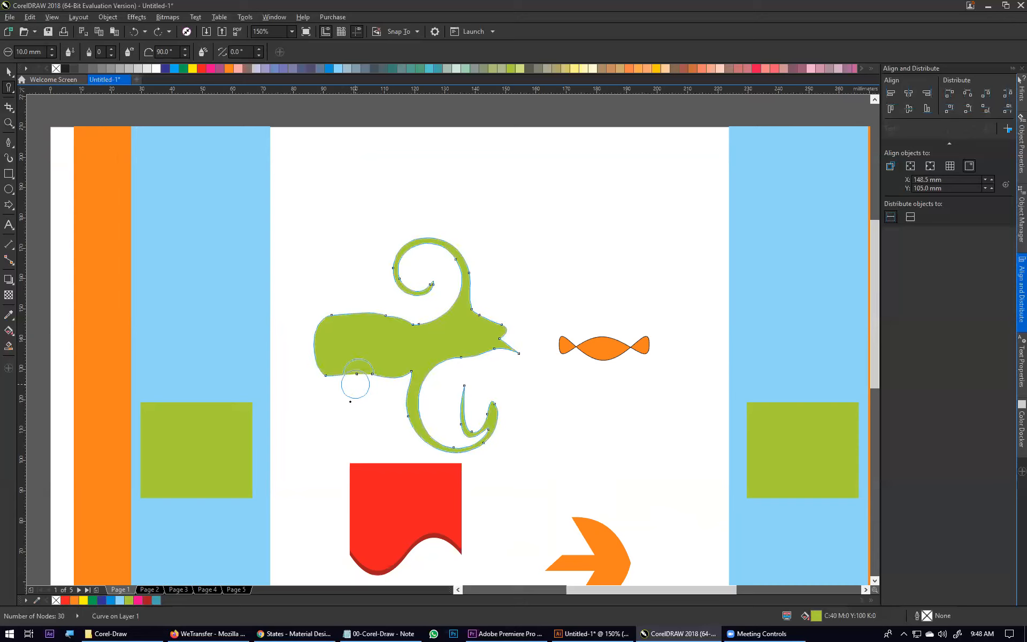
pyautogui.moveTo(349, 401); pyautogui.dragTo(357, 377)
pyautogui.moveTo(351, 420); pyautogui.dragTo(356, 375)
pyautogui.hotkey('ctrl', 'z')
# Smudge a long winding arm out of the right side of the green shape
pyautogui.moveTo(476, 332)
pyautogui.mouseDown()
pyautogui.moveTo(517, 276)
pyautogui.moveTo(468, 338)
pyautogui.moveTo(537, 295)
pyautogui.moveTo(583, 295)
pyautogui.moveTo(609, 319)
pyautogui.moveTo(552, 377)
pyautogui.moveTo(599, 403)
pyautogui.moveTo(598, 494)
pyautogui.moveTo(690, 422)
pyautogui.moveTo(682, 327)
pyautogui.moveTo(573, 219)
pyautogui.mouseUp()
pyautogui.hotkey('ctrl', 'z')
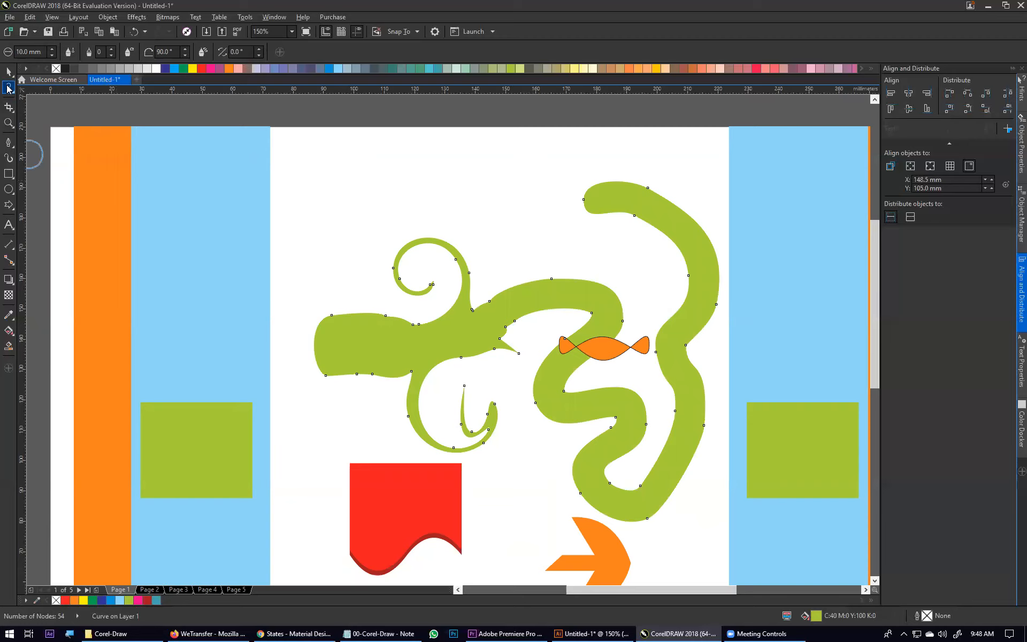
# Activate the Roughen tool and run it along the upper edge of the green shape's left block
pyautogui.click(9, 88)
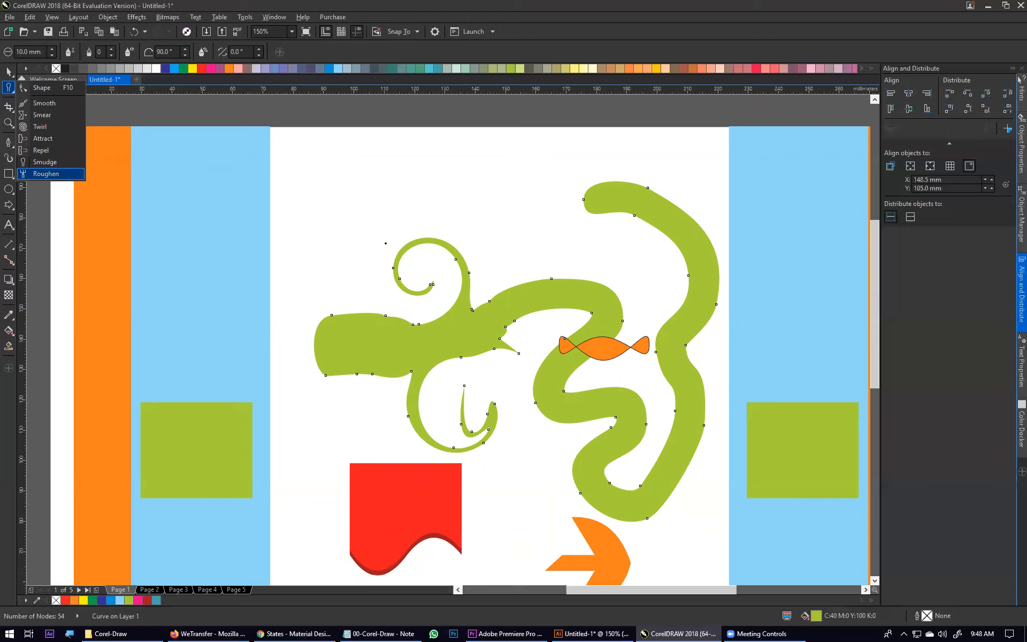
pyautogui.click(46, 174)
pyautogui.press('space')
pyautogui.press('Escape')
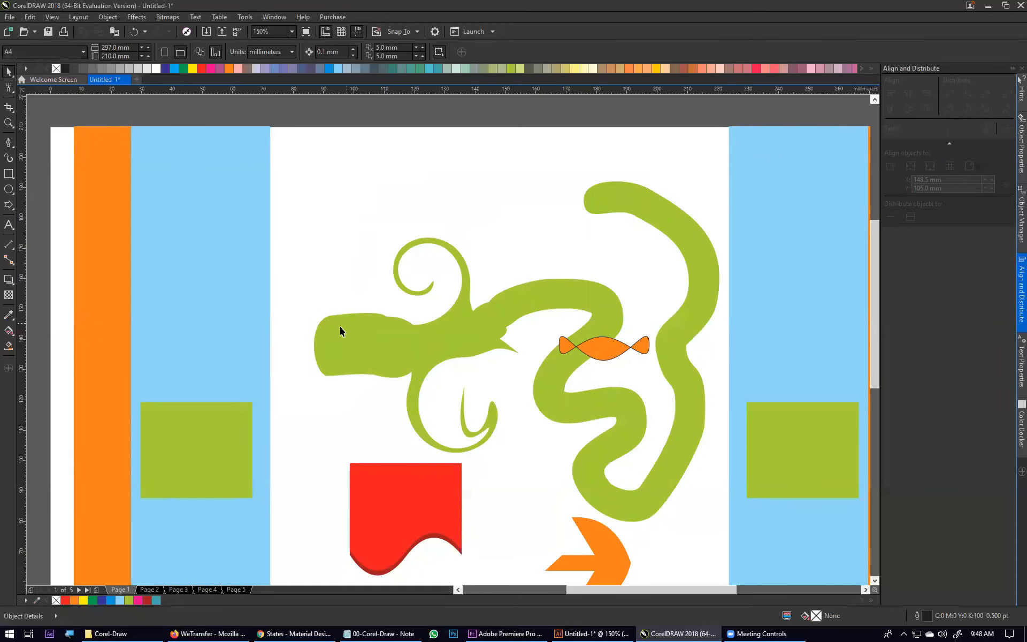
pyautogui.scroll(3, 339, 327)
pyautogui.click(294, 289)
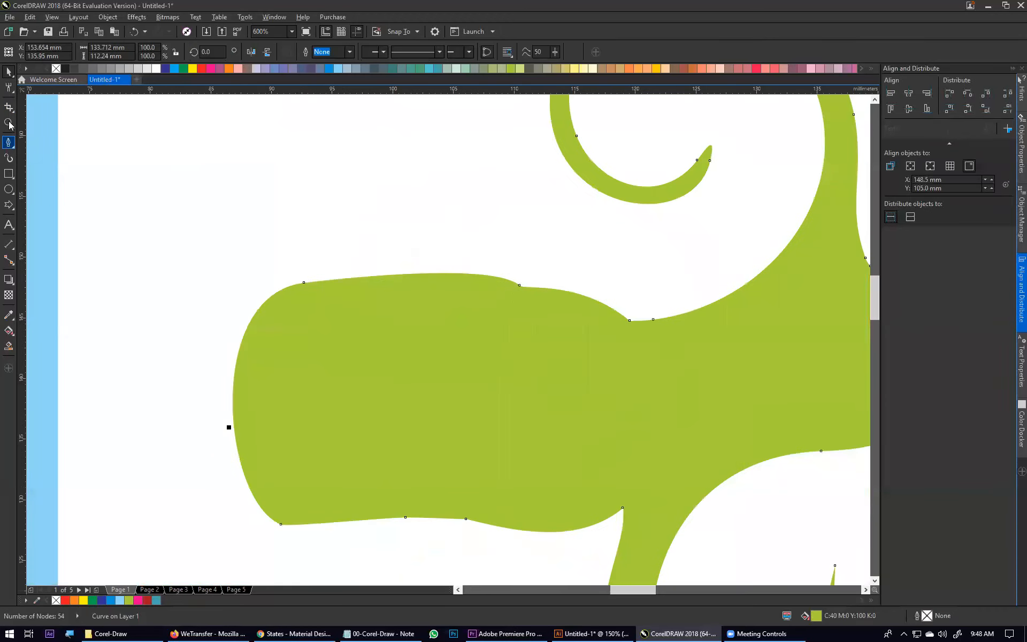
pyautogui.click(8, 86)
pyautogui.moveTo(289, 285)
pyautogui.mouseDown()
pyautogui.moveTo(324, 273)
pyautogui.moveTo(516, 285)
pyautogui.mouseUp()
# Add further Roughen strokes to the edge of the green shape's left block
pyautogui.scroll(4, 338, 286)
pyautogui.moveTo(279, 265)
pyautogui.mouseDown()
pyautogui.moveTo(259, 271)
pyautogui.moveTo(401, 259)
pyautogui.moveTo(302, 268)
pyautogui.mouseUp()
pyautogui.scroll(-5, 302, 265)
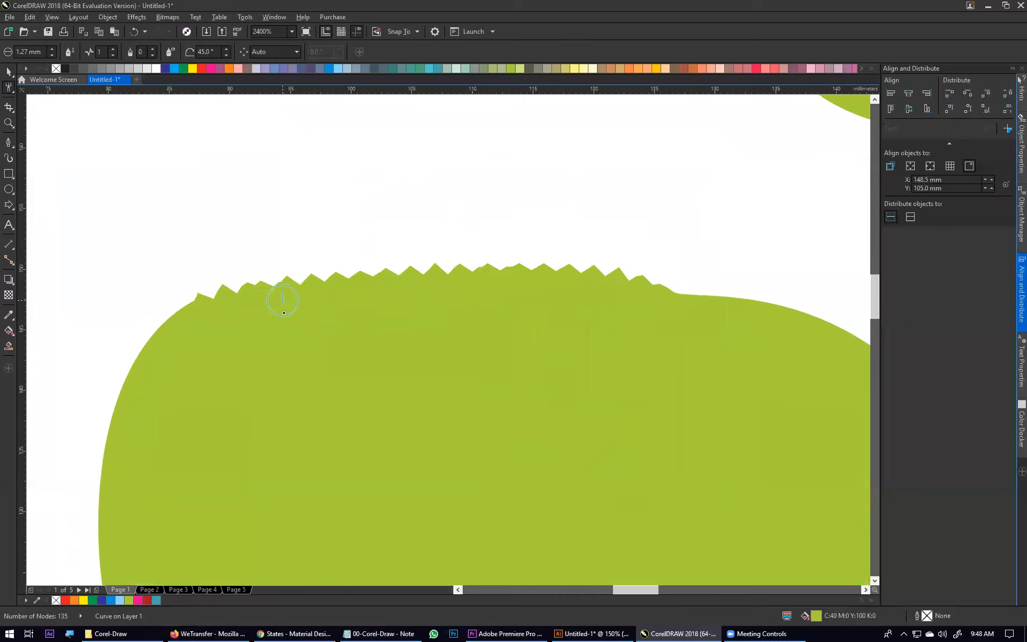
pyautogui.scroll(4, 245, 337)
pyautogui.moveTo(413, 177)
pyautogui.mouseDown()
pyautogui.moveTo(373, 156)
pyautogui.moveTo(379, 149)
pyautogui.moveTo(360, 240)
pyautogui.moveTo(359, 348)
pyautogui.moveTo(373, 343)
pyautogui.moveTo(376, 284)
pyautogui.moveTo(419, 415)
pyautogui.moveTo(469, 454)
pyautogui.moveTo(771, 453)
pyautogui.moveTo(715, 434)
pyautogui.mouseUp()
pyautogui.scroll(-4, 637, 426)
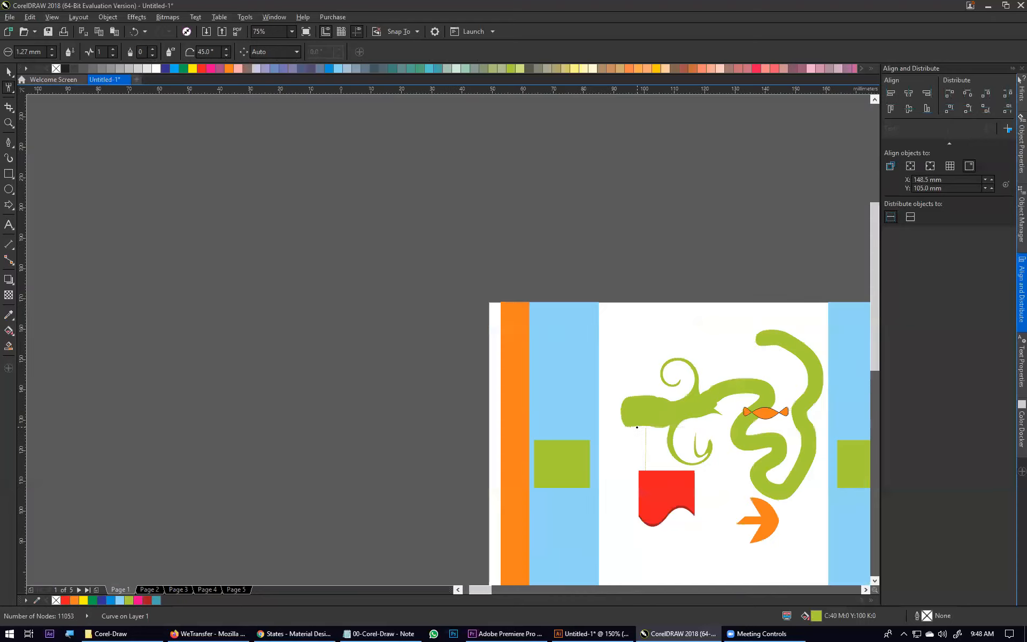
# Delete all the objects on Page 1, including the remaining green curve
pyautogui.scroll(-3, 580, 370)
pyautogui.click(7, 71)
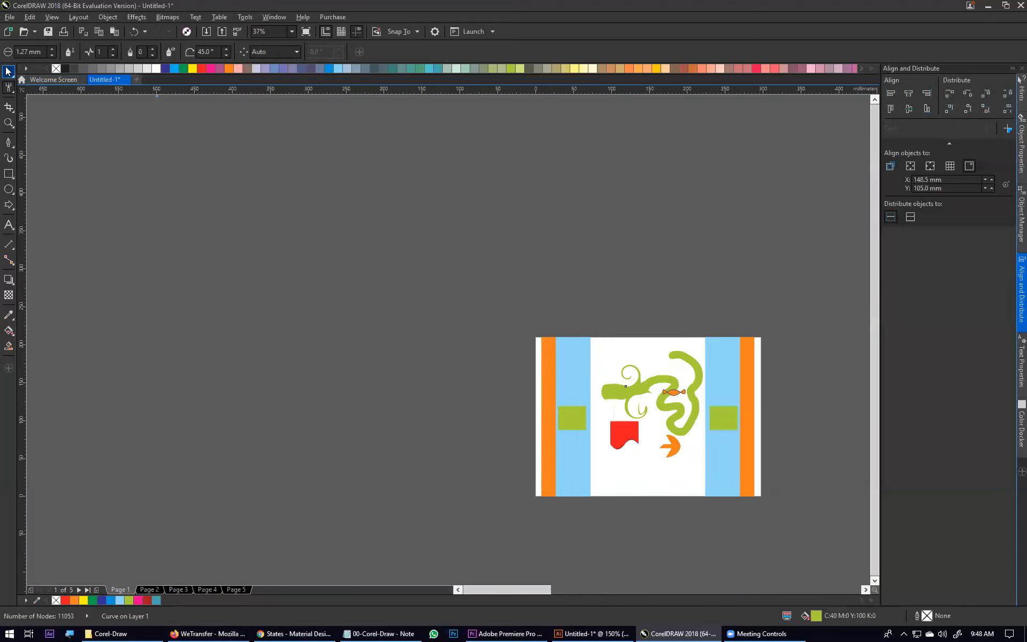
pyautogui.click(656, 247)
pyautogui.moveTo(495, 287); pyautogui.dragTo(776, 506)
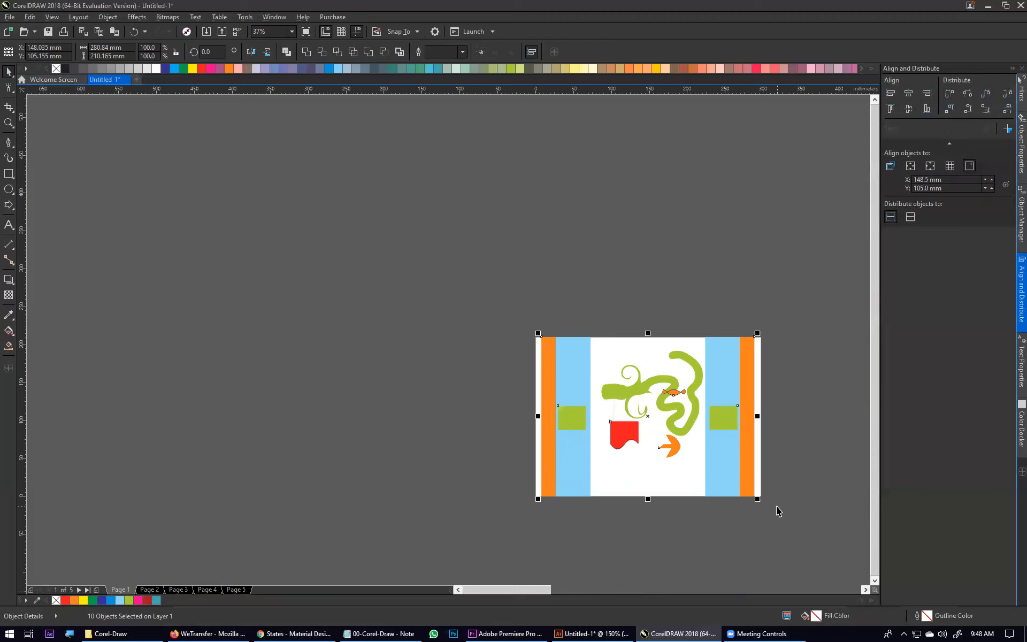
pyautogui.press('Delete')
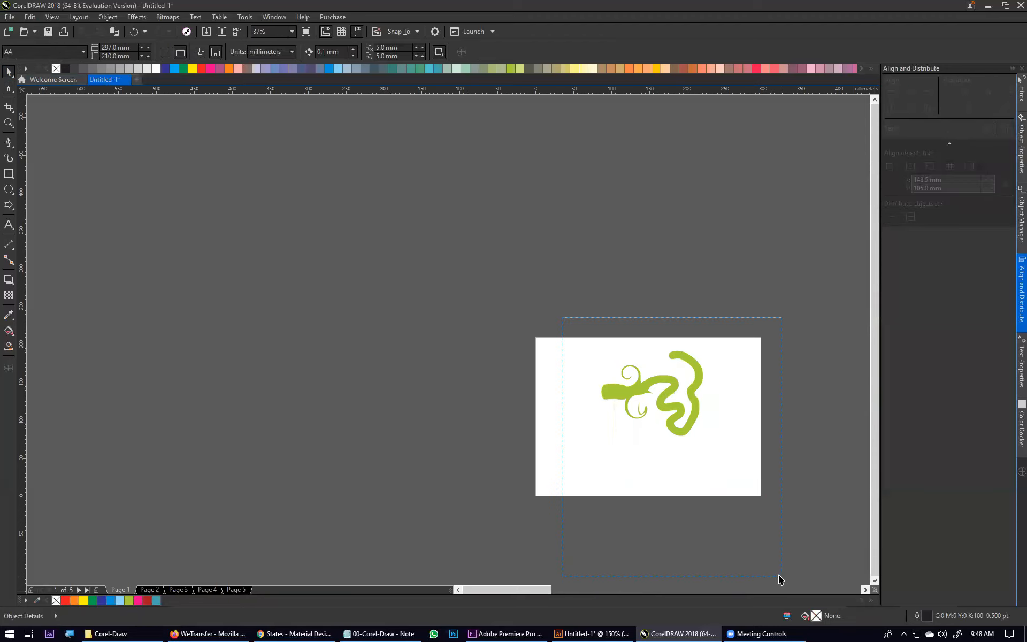
pyautogui.click(646, 385)
pyautogui.press('Delete')
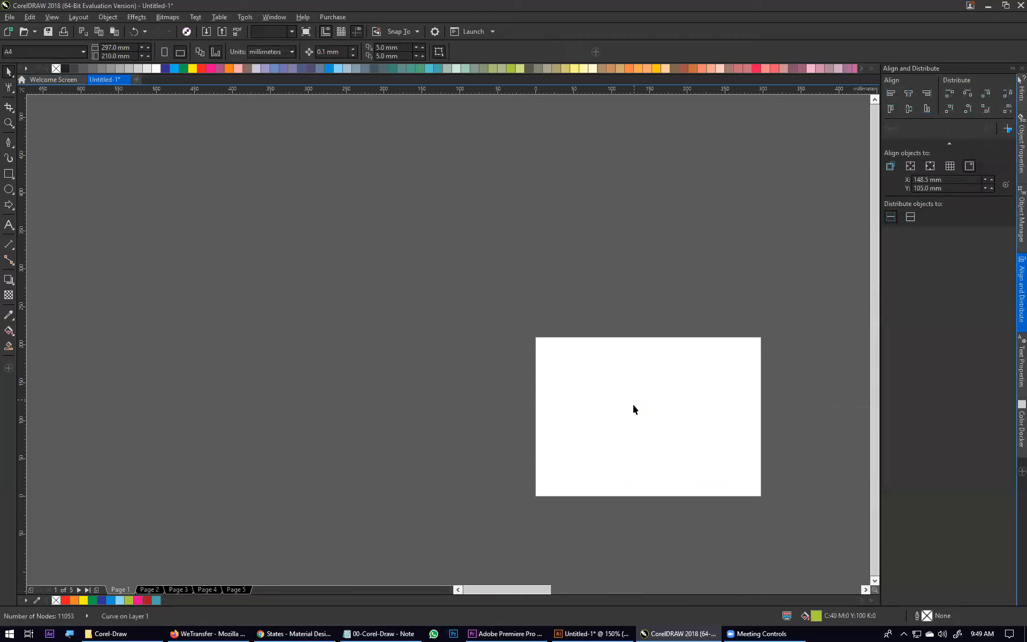
pyautogui.scroll(-1, 632, 423)
pyautogui.moveTo(632, 418); pyautogui.dragTo(445, 335)
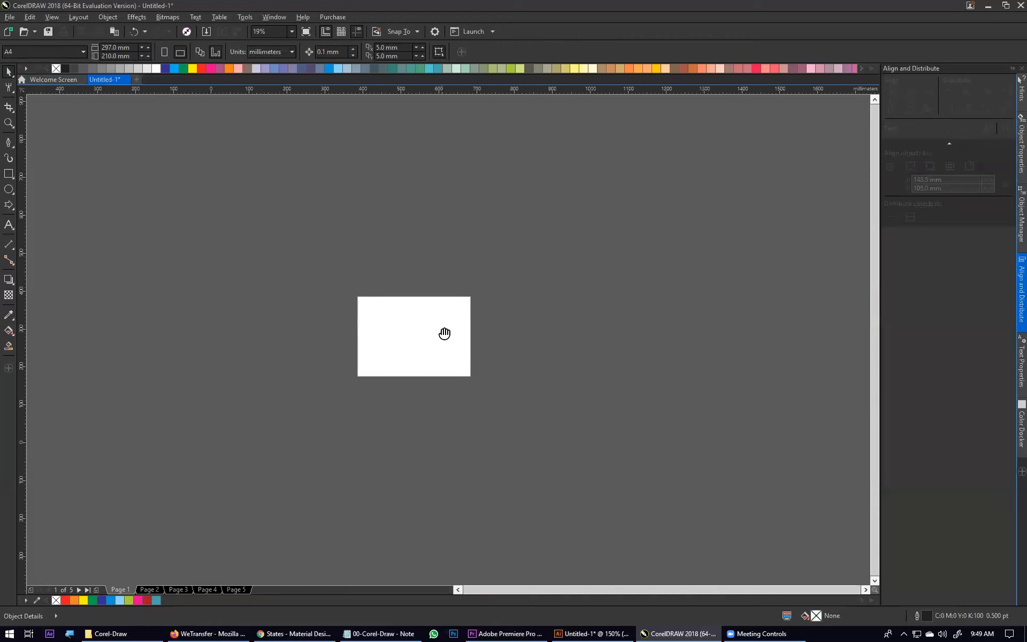
pyautogui.scroll(2, 411, 342)
pyautogui.scroll(1, 364, 339)
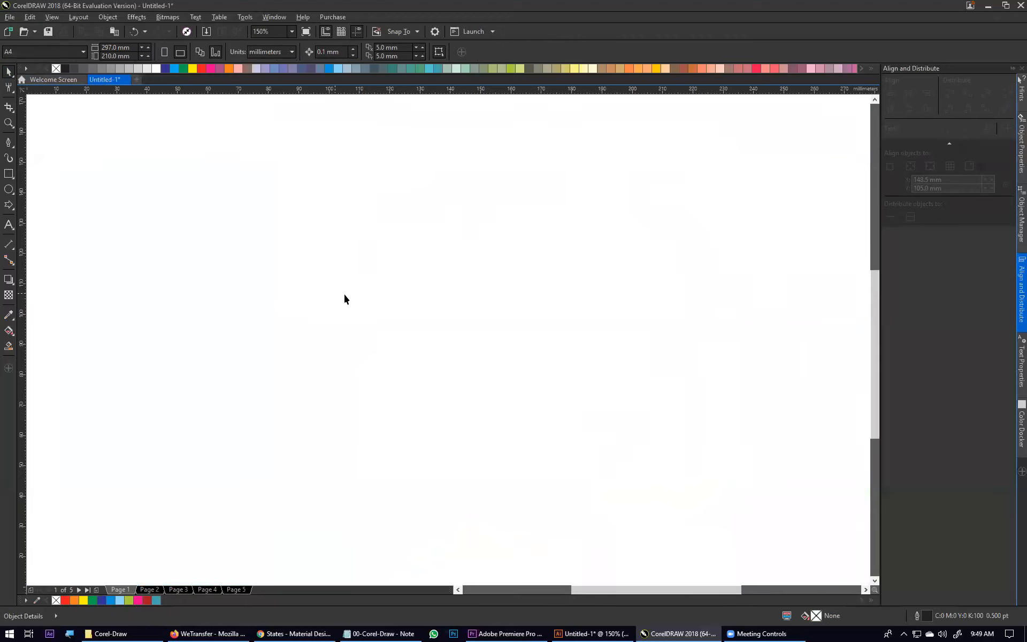
pyautogui.scroll(-1, 345, 299)
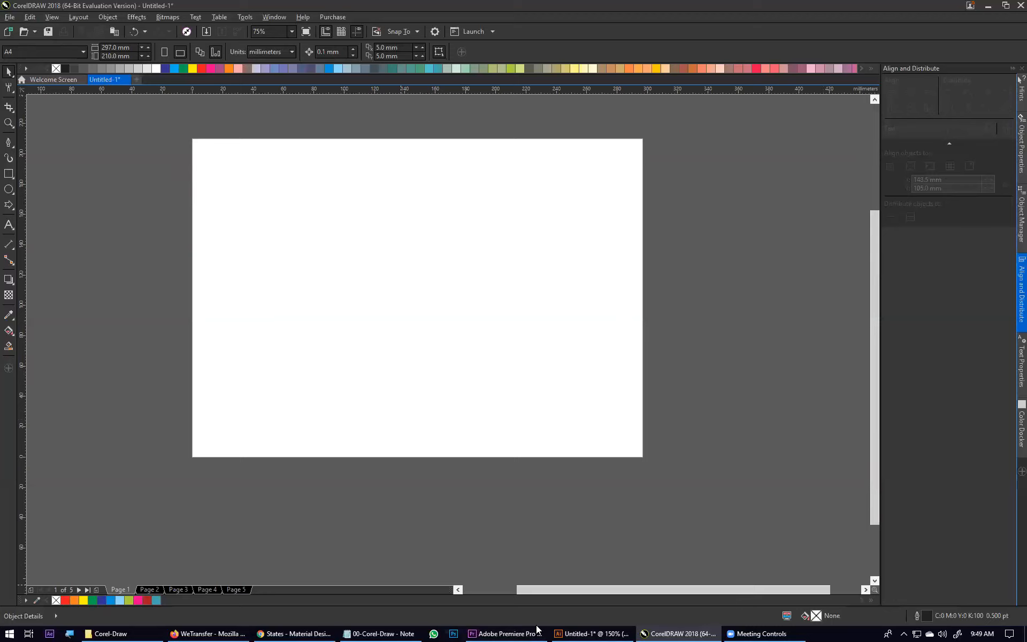
# Switch to the Notepad notes and remove the extra blank lines between "Shape Tool" and "Free Form Tools"
pyautogui.click(382, 634)
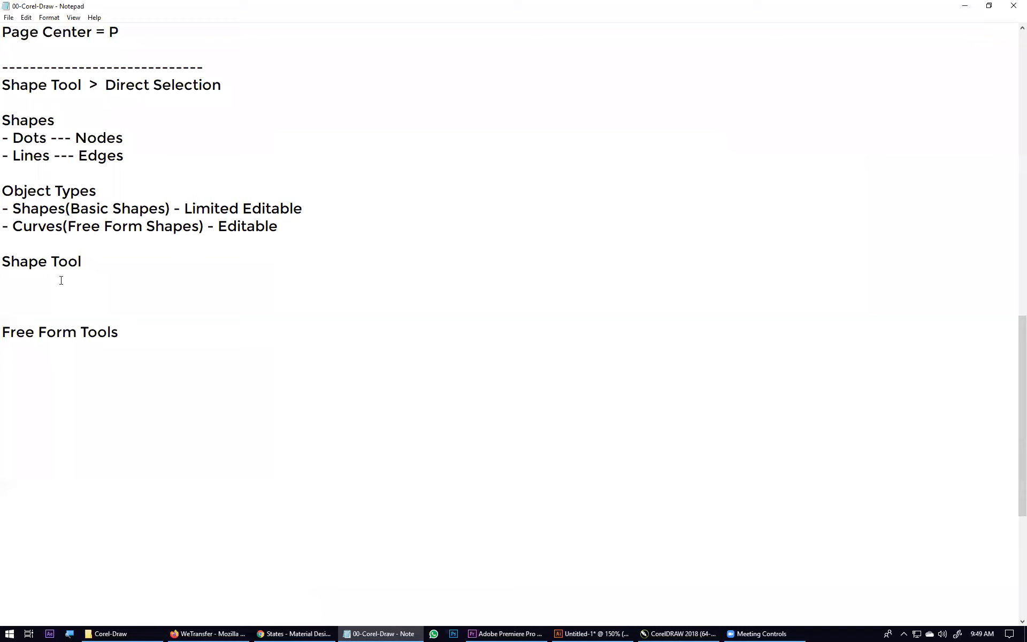
pyautogui.press('Delete')
pyautogui.press('Delete')
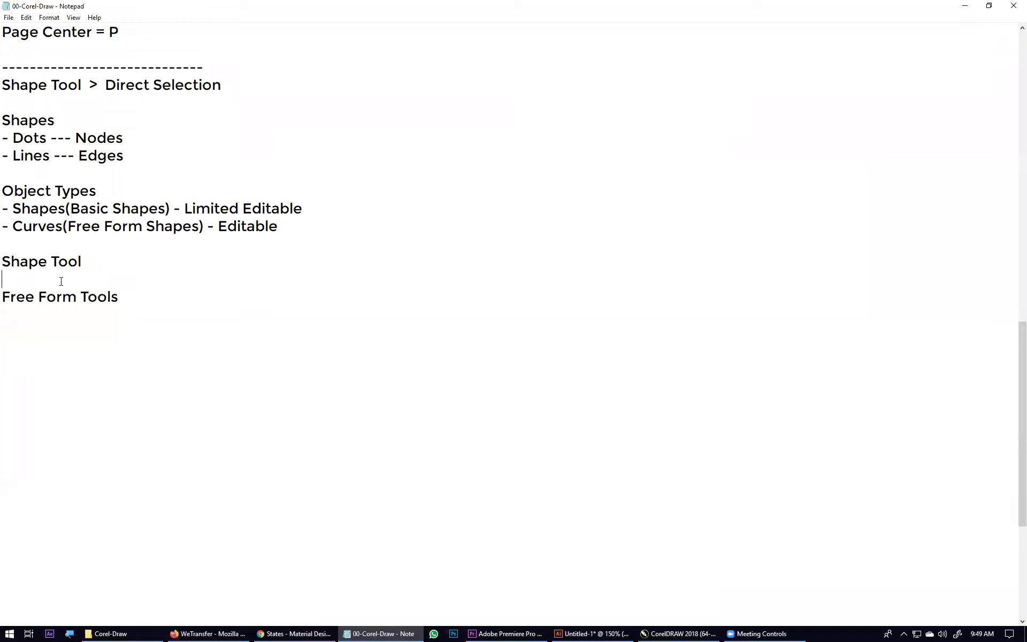
pyautogui.press('Up')
pyautogui.press('Delete')
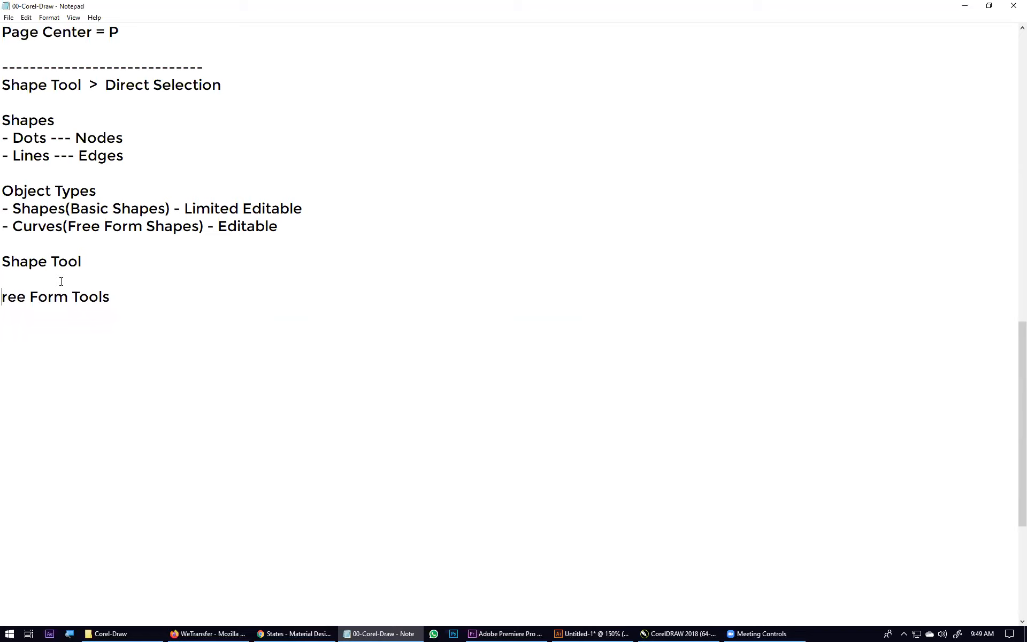
pyautogui.hotkey('ctrl', 'z')
pyautogui.press('Down')
pyautogui.press('Return')
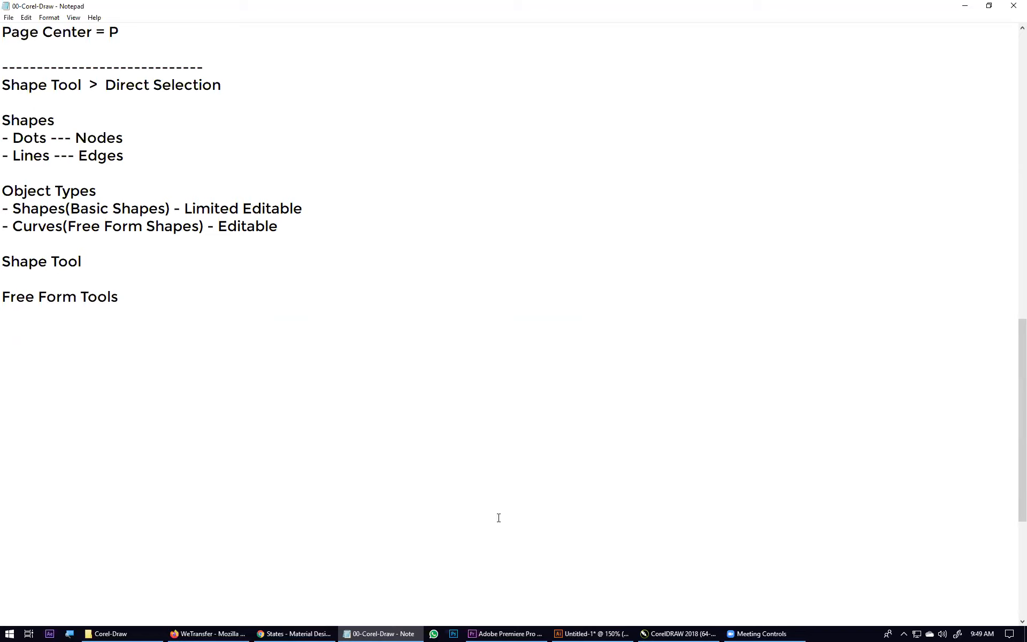
# Return to CorelDRAW and draw a closed wavy outline about 93 by 104 mm with the Freehand tool
pyautogui.click(657, 628)
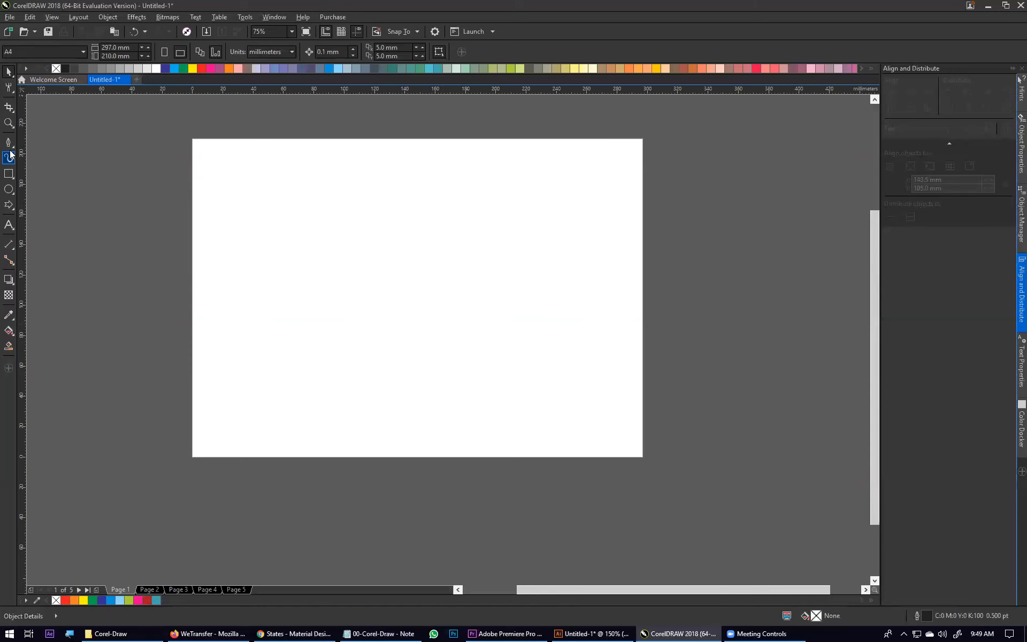
pyautogui.click(11, 144)
pyautogui.click(42, 145)
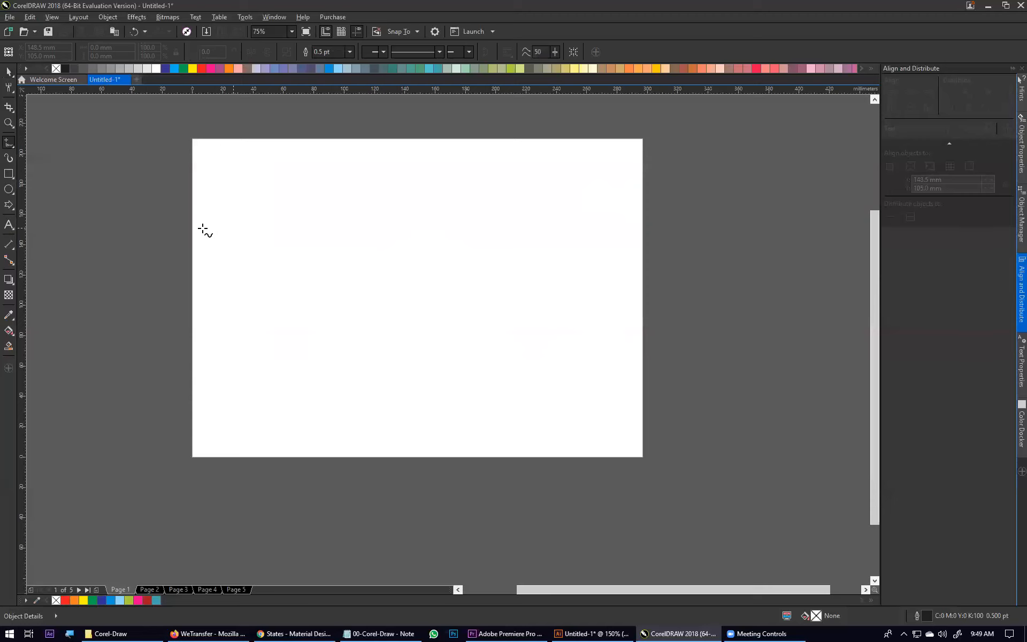
pyautogui.scroll(1, 205, 230)
pyautogui.moveTo(362, 215)
pyautogui.mouseDown()
pyautogui.moveTo(382, 167)
pyautogui.moveTo(440, 214)
pyautogui.moveTo(516, 197)
pyautogui.moveTo(540, 308)
pyautogui.mouseUp()
pyautogui.moveTo(613, 353)
pyautogui.mouseDown()
pyautogui.moveTo(478, 448)
pyautogui.moveTo(346, 394)
pyautogui.moveTo(340, 317)
pyautogui.moveTo(362, 215)
pyautogui.mouseUp()
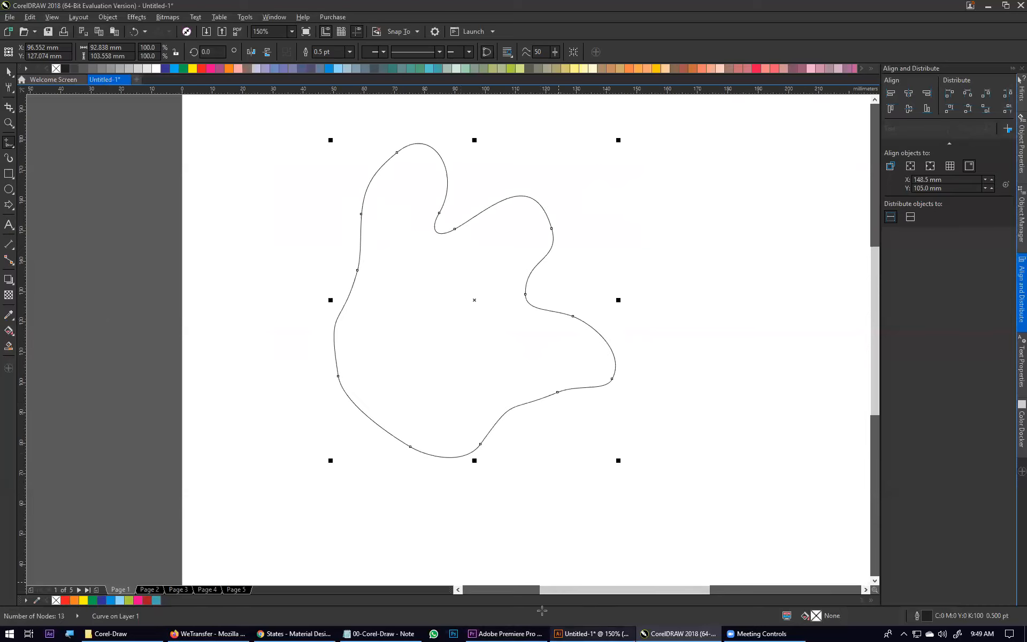
# Switch to Illustrator, draw a closed wavy outline about 55 by 72 mm with the Pencil tool, and return to CorelDRAW
pyautogui.click(582, 629)
pyautogui.moveTo(11, 107); pyautogui.dragTo(59, 119)
pyautogui.moveTo(662, 270)
pyautogui.mouseDown()
pyautogui.moveTo(753, 264)
pyautogui.moveTo(727, 356)
pyautogui.mouseUp()
pyautogui.moveTo(671, 446)
pyautogui.mouseDown()
pyautogui.moveTo(595, 359)
pyautogui.moveTo(593, 307)
pyautogui.moveTo(622, 271)
pyautogui.moveTo(667, 272)
pyautogui.mouseUp()
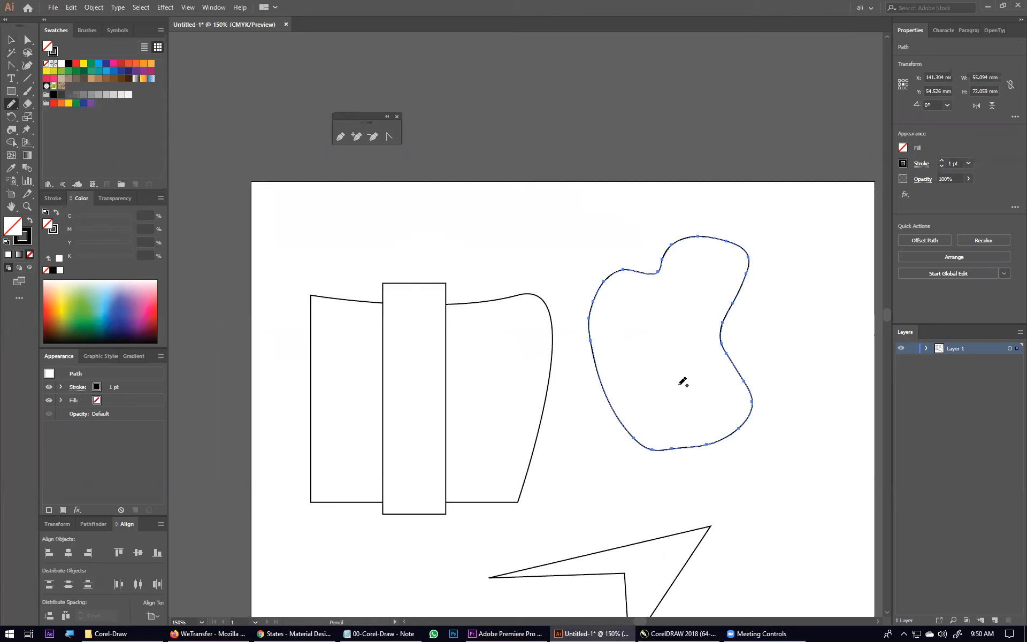
pyautogui.click(679, 634)
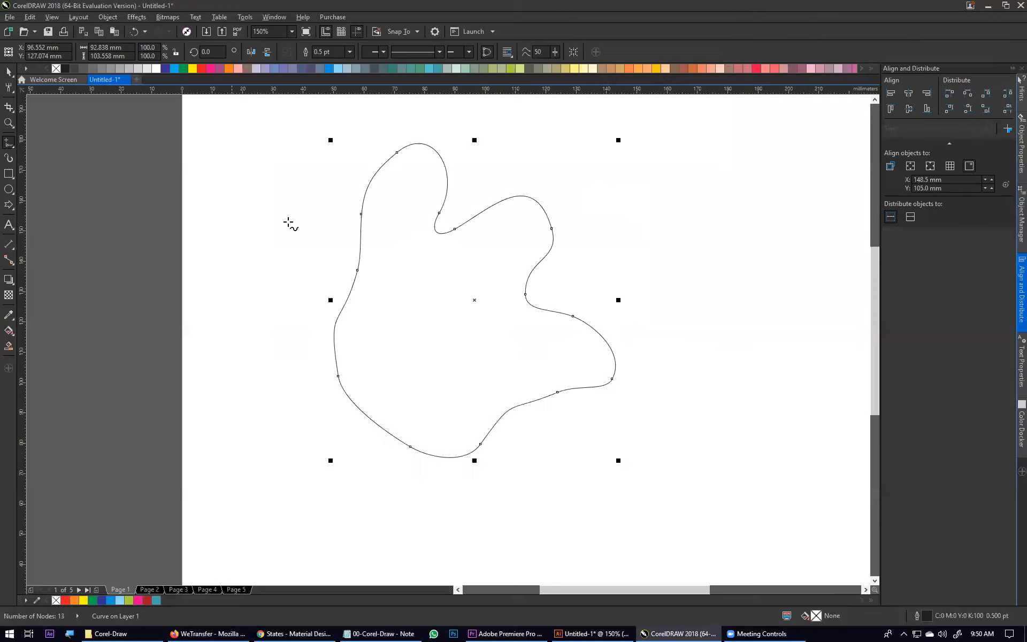
# Switch back to Illustrator and draw an open rounded curve about 93 by 90 mm with the Pencil tool below the arrow shape
pyautogui.click(582, 633)
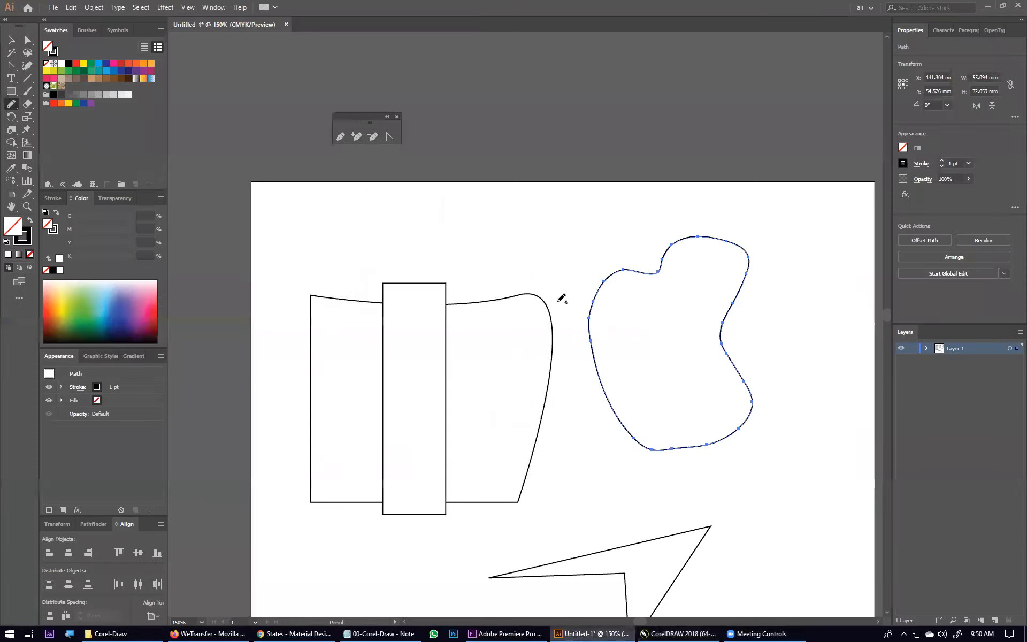
pyautogui.moveTo(699, 476); pyautogui.dragTo(449, 209)
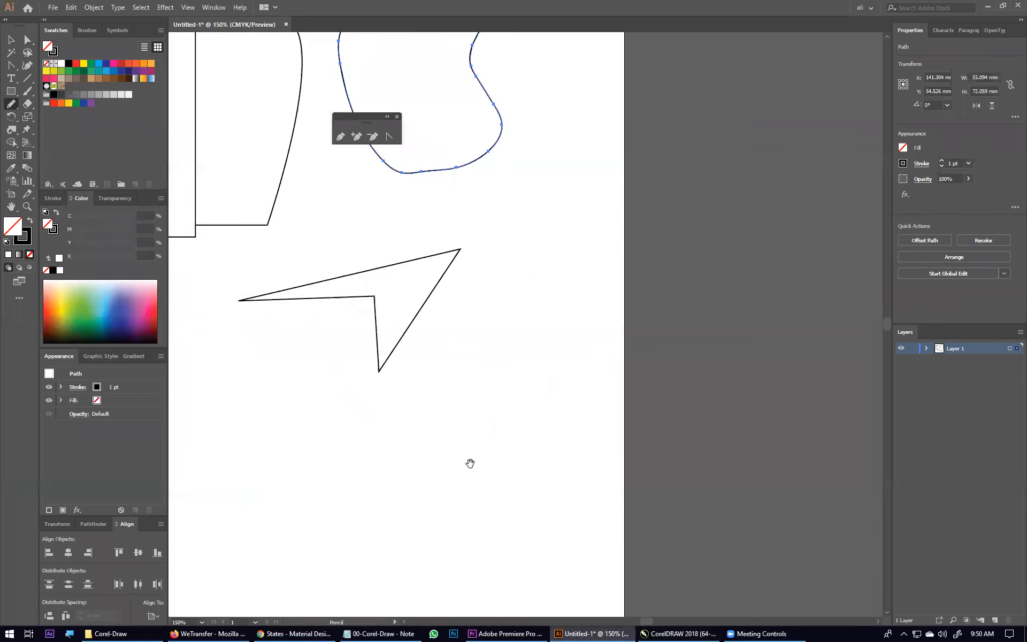
pyautogui.moveTo(351, 520); pyautogui.dragTo(472, 325)
pyautogui.moveTo(442, 276)
pyautogui.mouseDown()
pyautogui.moveTo(337, 477)
pyautogui.moveTo(259, 314)
pyautogui.moveTo(373, 246)
pyautogui.mouseUp()
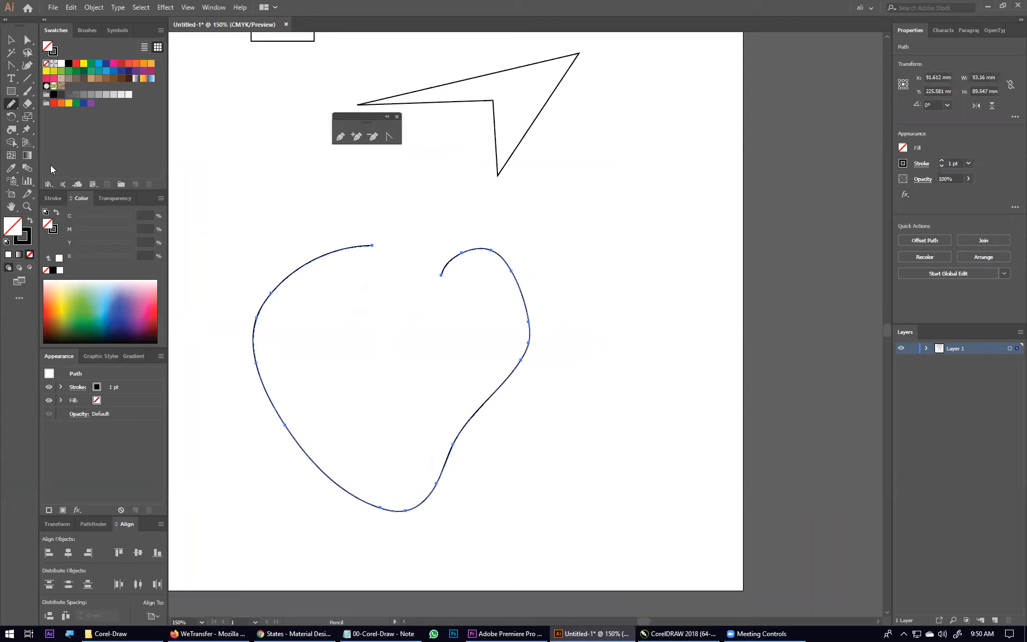
# Draw an open curved path with five anchor points using the Pen tool beside the open Pencil curve
pyautogui.click(12, 65)
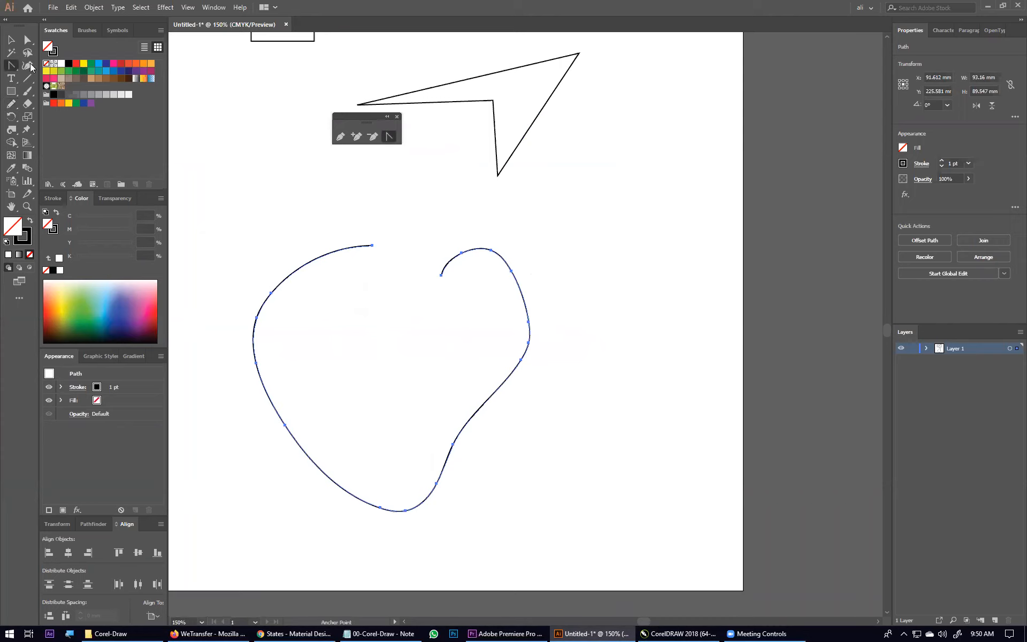
pyautogui.click(653, 275)
pyautogui.moveTo(562, 395); pyautogui.dragTo(580, 484)
pyautogui.moveTo(548, 524); pyautogui.dragTo(557, 583)
pyautogui.moveTo(695, 561); pyautogui.dragTo(729, 485)
pyautogui.moveTo(725, 397); pyautogui.dragTo(723, 387)
pyautogui.moveTo(744, 344); pyautogui.dragTo(741, 344)
pyautogui.press('Escape')
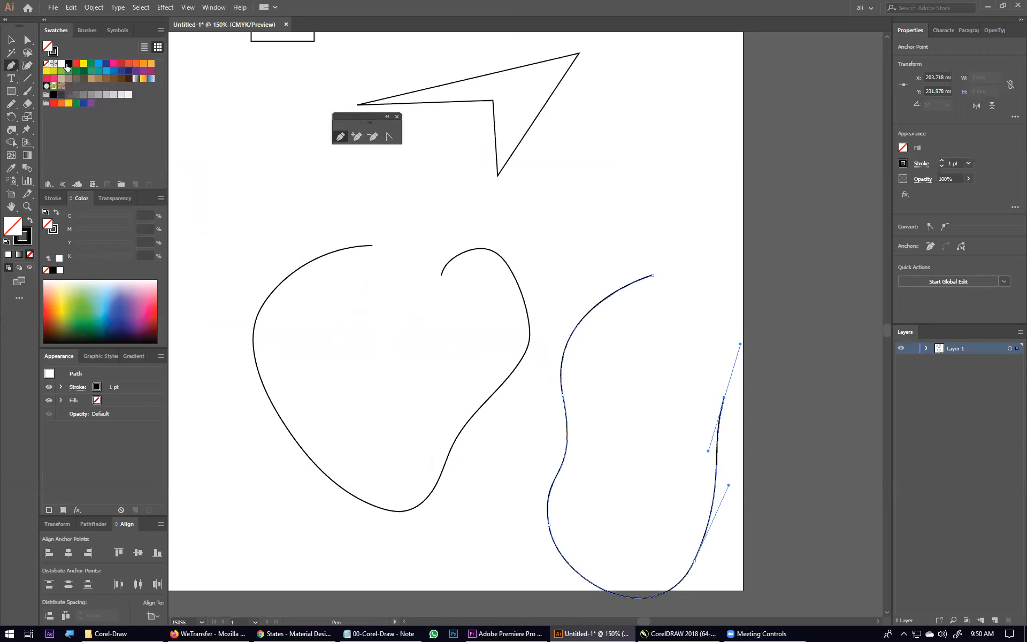
# Fill the open Pen path with red (M 100, Y 100) and the open Pencil curve with magenta (M 100)
pyautogui.click(76, 63)
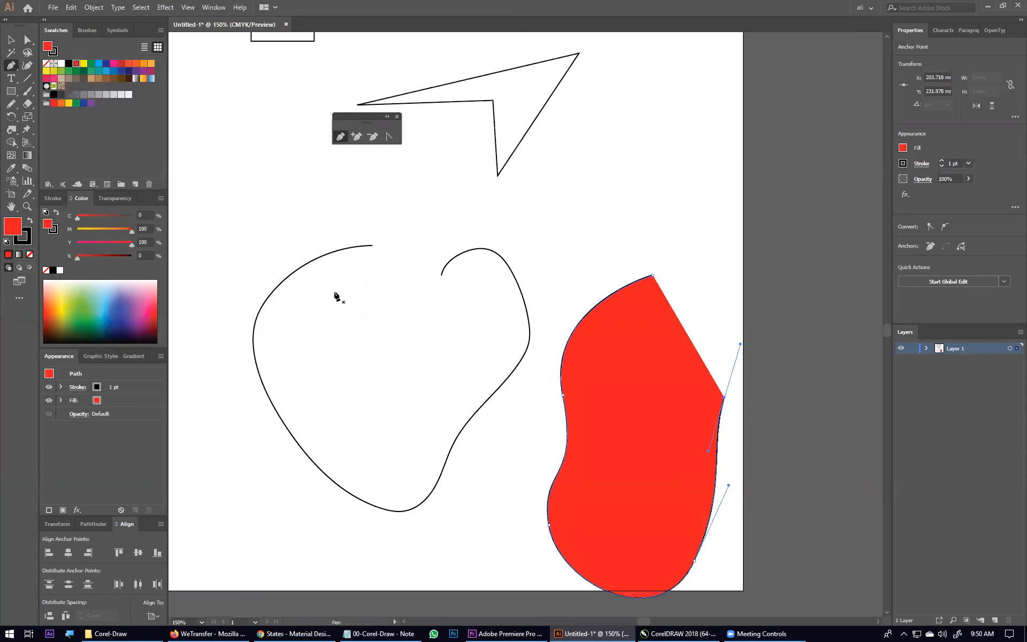
pyautogui.keyDown('ctrl'); pyautogui.click(321, 255); pyautogui.keyUp('ctrl')
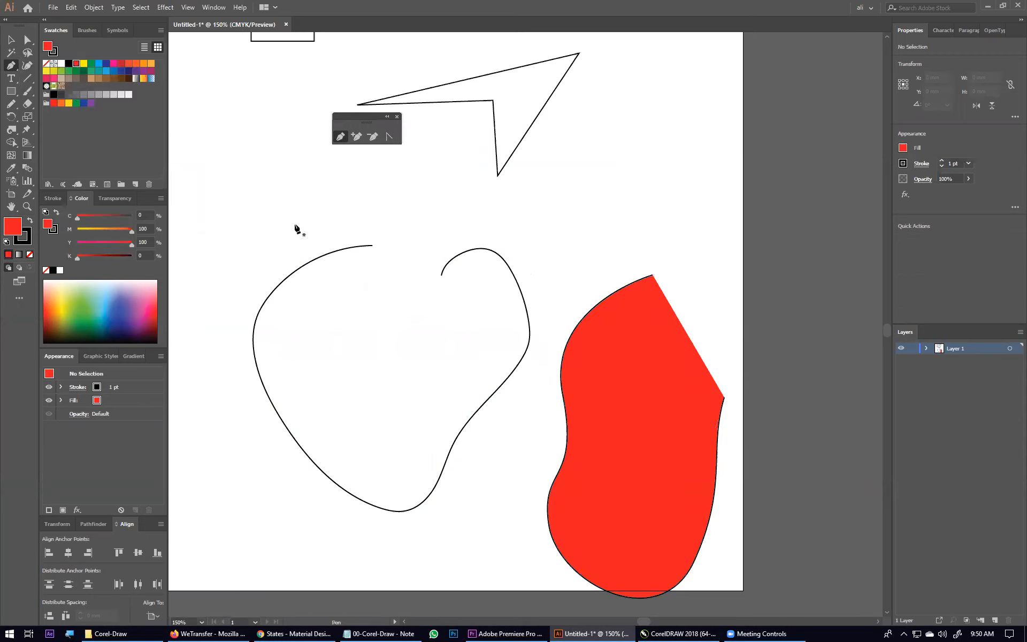
pyautogui.keyDown('ctrl'); pyautogui.click(256, 329); pyautogui.keyUp('ctrl')
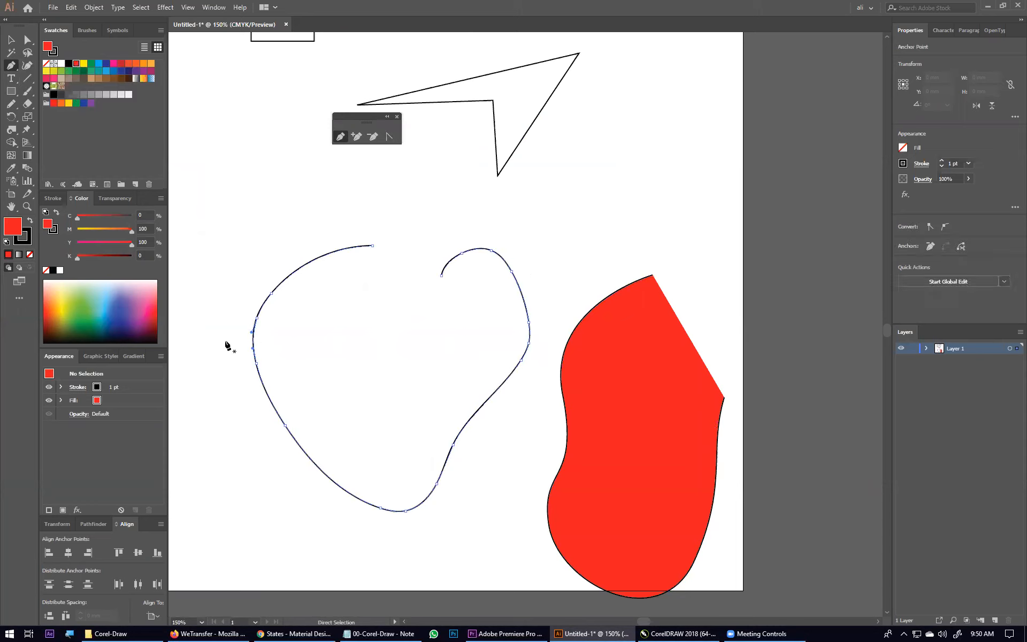
pyautogui.click(114, 63)
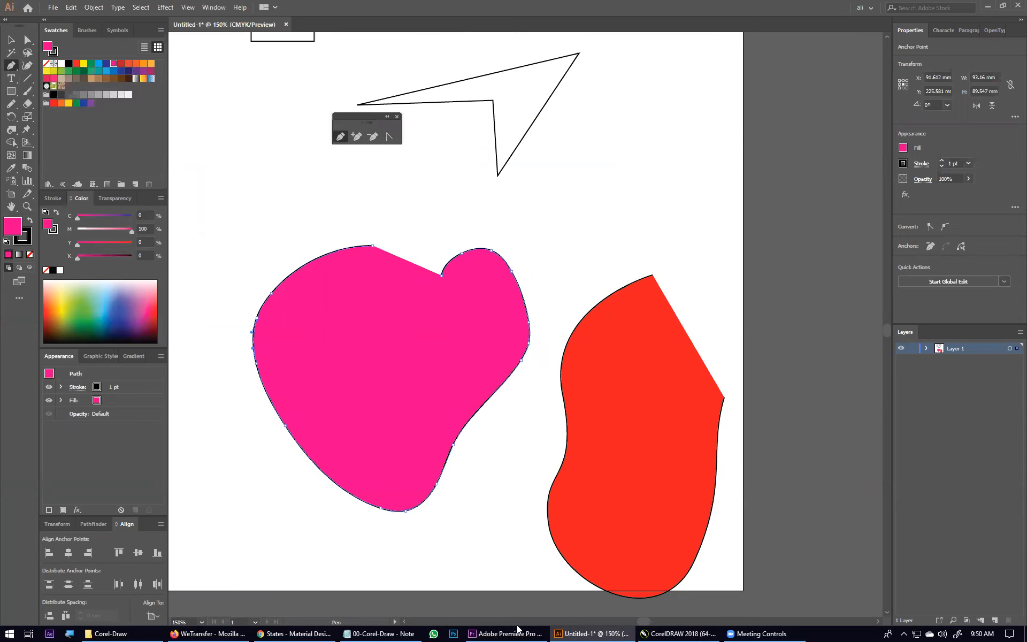
# Return to CorelDRAW and draw an open curve about 84 by 102 mm with the Freehand tool beside the closed wavy outline
pyautogui.click(645, 633)
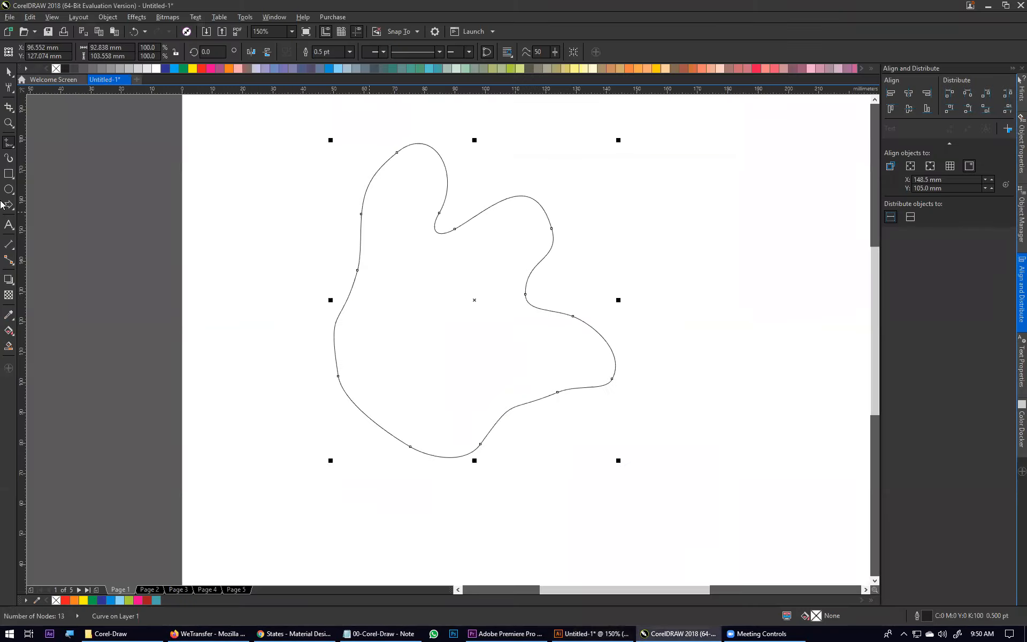
pyautogui.moveTo(594, 284); pyautogui.dragTo(362, 286)
pyautogui.moveTo(628, 200)
pyautogui.mouseDown()
pyautogui.moveTo(646, 284)
pyautogui.moveTo(627, 475)
pyautogui.moveTo(468, 481)
pyautogui.moveTo(433, 380)
pyautogui.moveTo(434, 339)
pyautogui.moveTo(466, 232)
pyautogui.mouseUp()
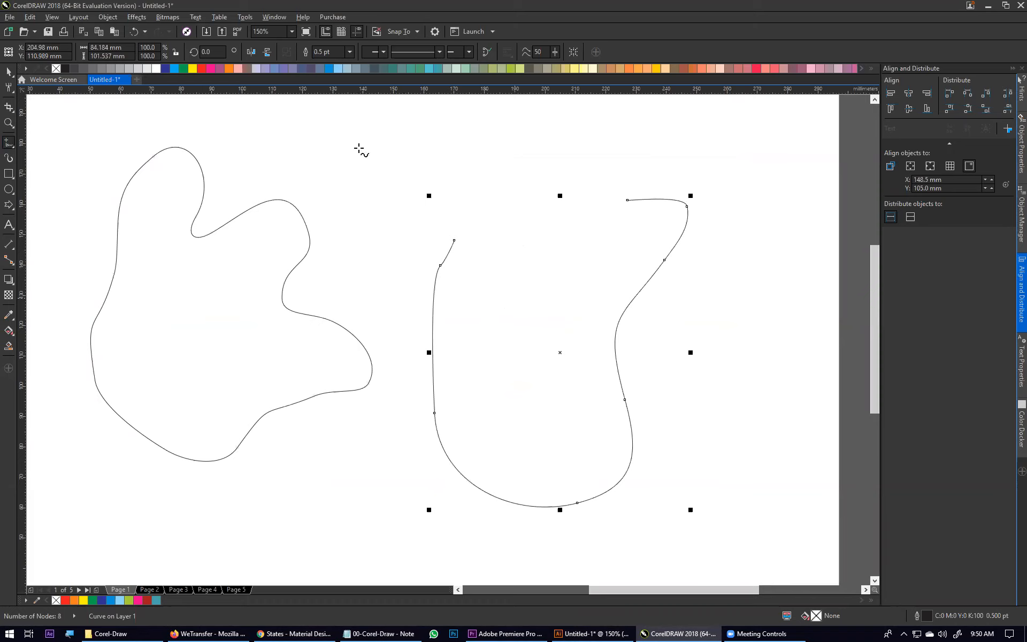
# Apply an Ice Blue fill to the open Freehand curve and edit that fill to C75 M27 Y15 K0
pyautogui.click(336, 68)
pyautogui.doubleClick(816, 617)
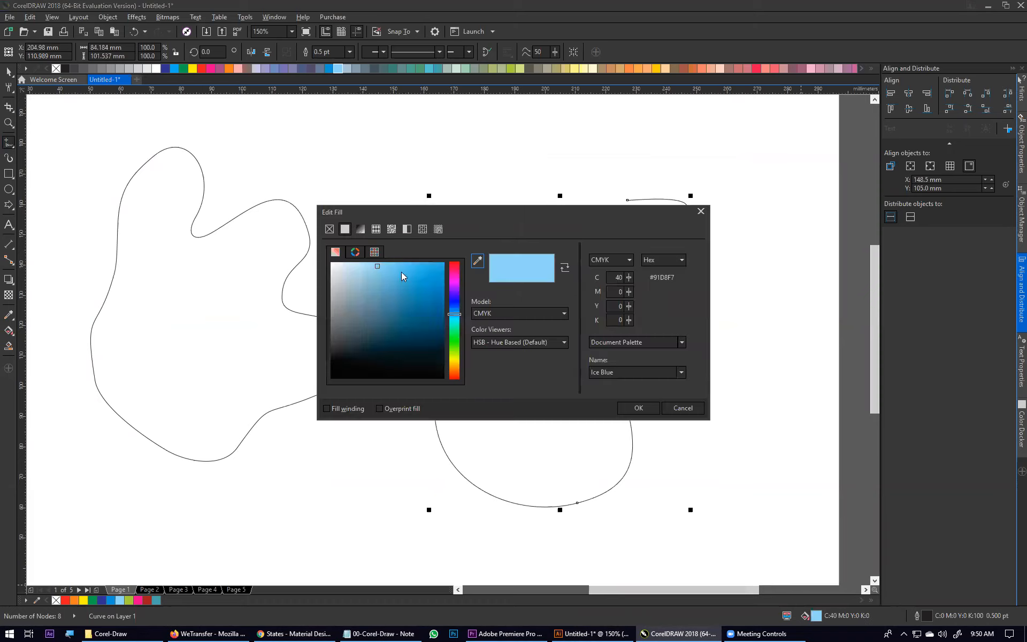
pyautogui.click(404, 293)
pyautogui.press('Return')
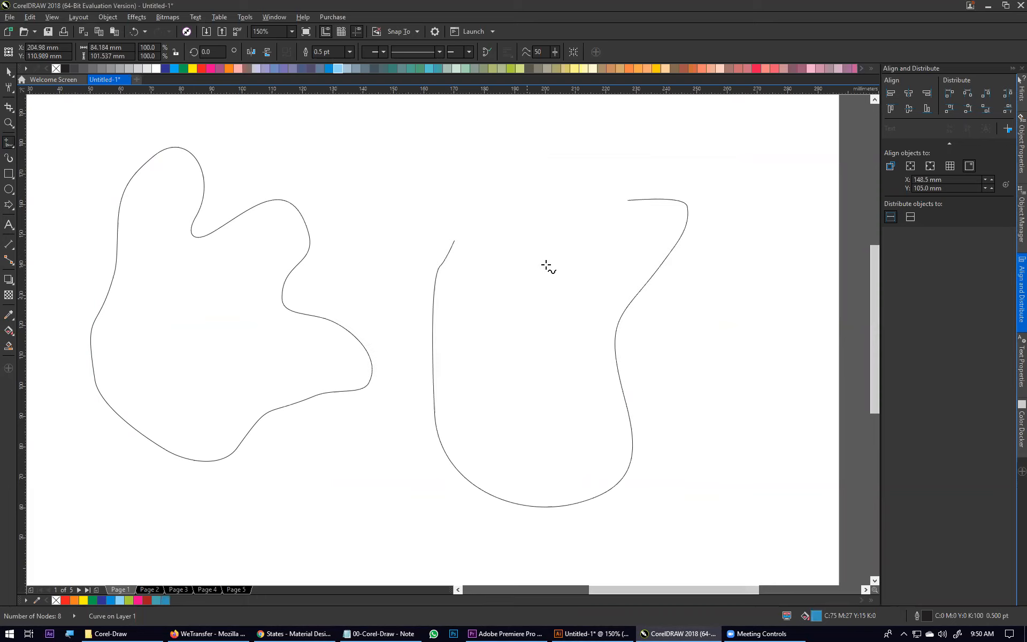
# Close the open curve's gap with a Freehand stroke joining its two ends and set its fill to C62 M3 Y0 K0
pyautogui.moveTo(455, 240)
pyautogui.mouseDown()
pyautogui.moveTo(485, 213)
pyautogui.moveTo(577, 218)
pyautogui.moveTo(629, 202)
pyautogui.mouseUp()
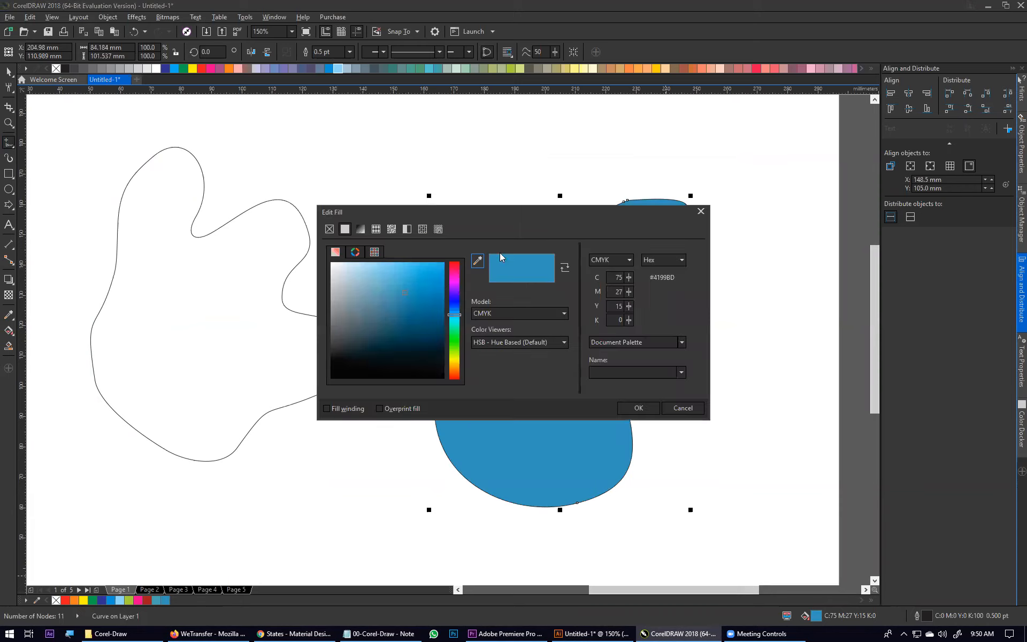
pyautogui.click(426, 266)
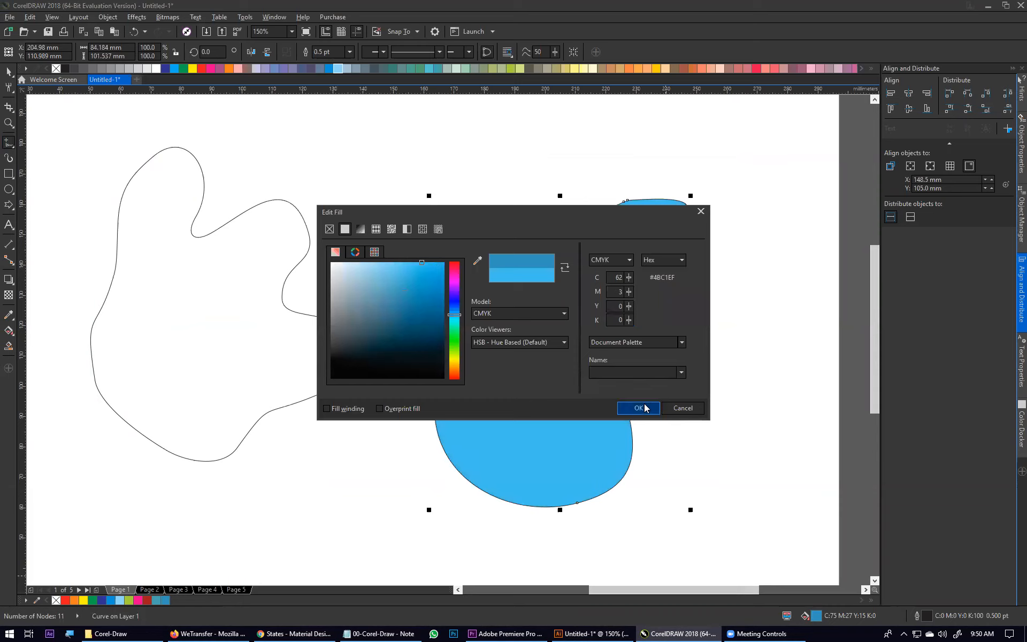
pyautogui.click(648, 408)
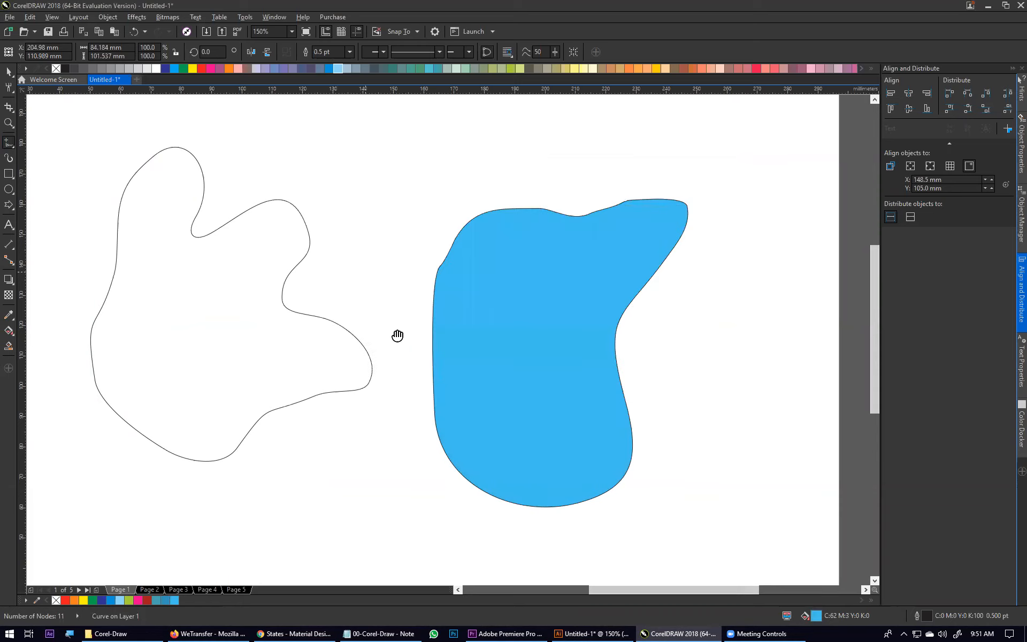
# Activate the 2-Point Line tool, switch to Illustrator and draw two separate slanted lines with the Line Segment tool around the filled shapes
pyautogui.moveTo(397, 336); pyautogui.dragTo(465, 449)
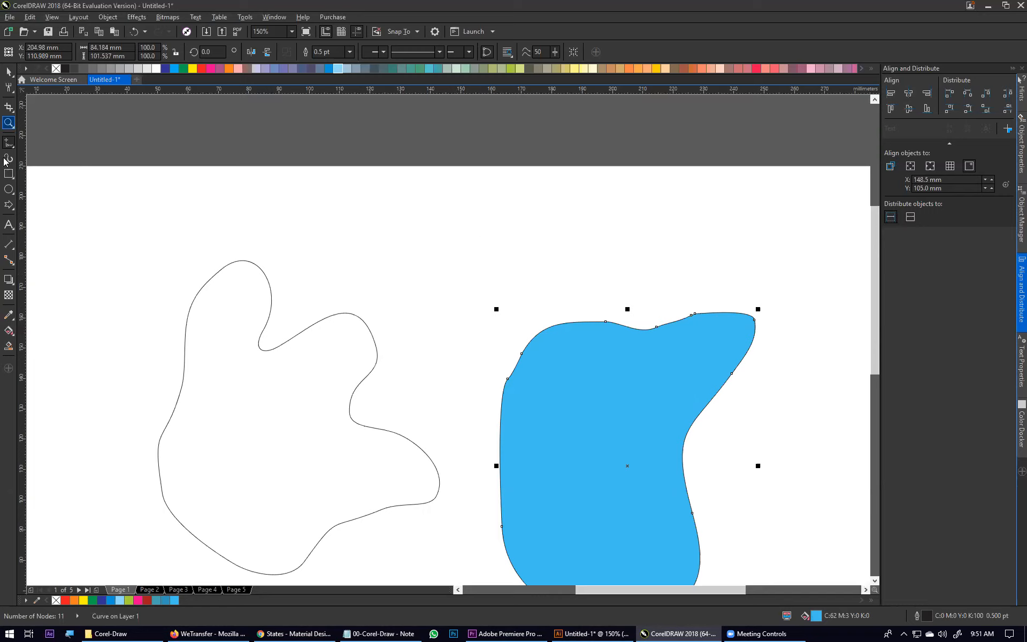
pyautogui.click(11, 146)
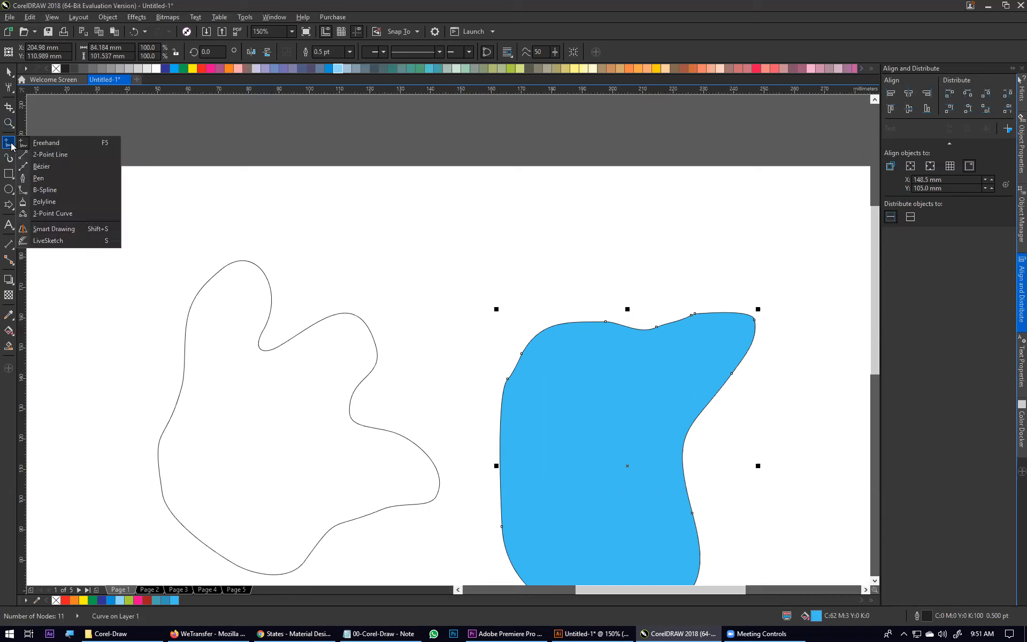
pyautogui.click(48, 155)
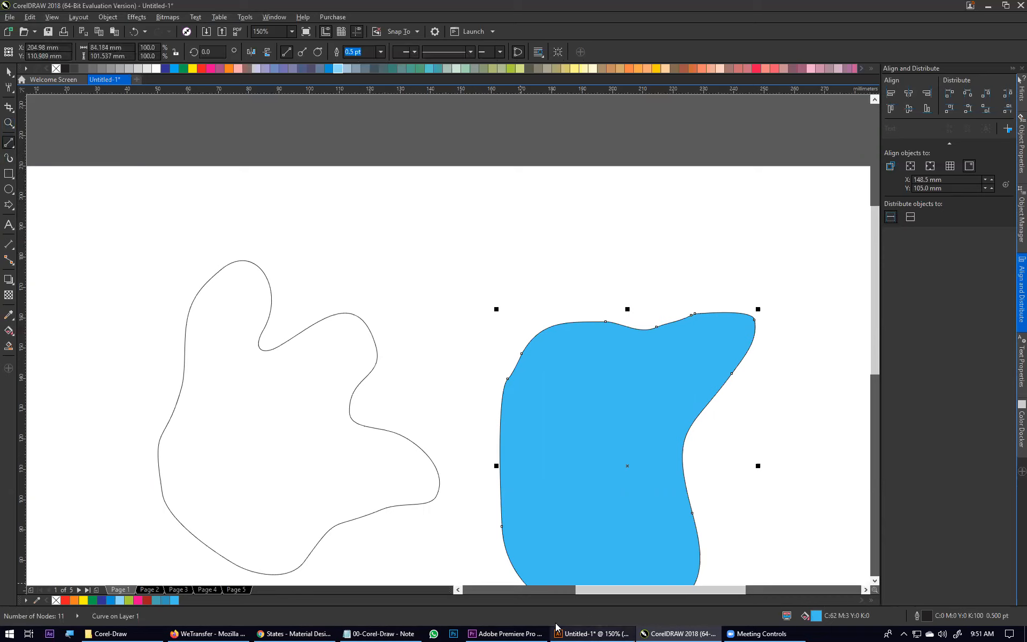
pyautogui.click(594, 634)
pyautogui.click(27, 80)
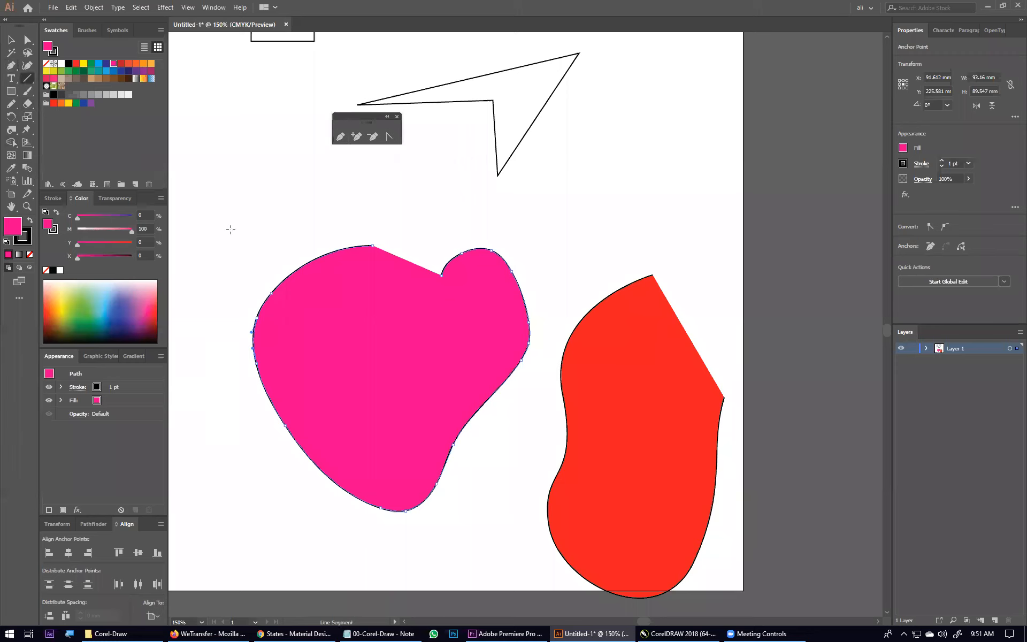
pyautogui.moveTo(213, 232); pyautogui.dragTo(471, 161)
pyautogui.moveTo(581, 172); pyautogui.dragTo(735, 285)
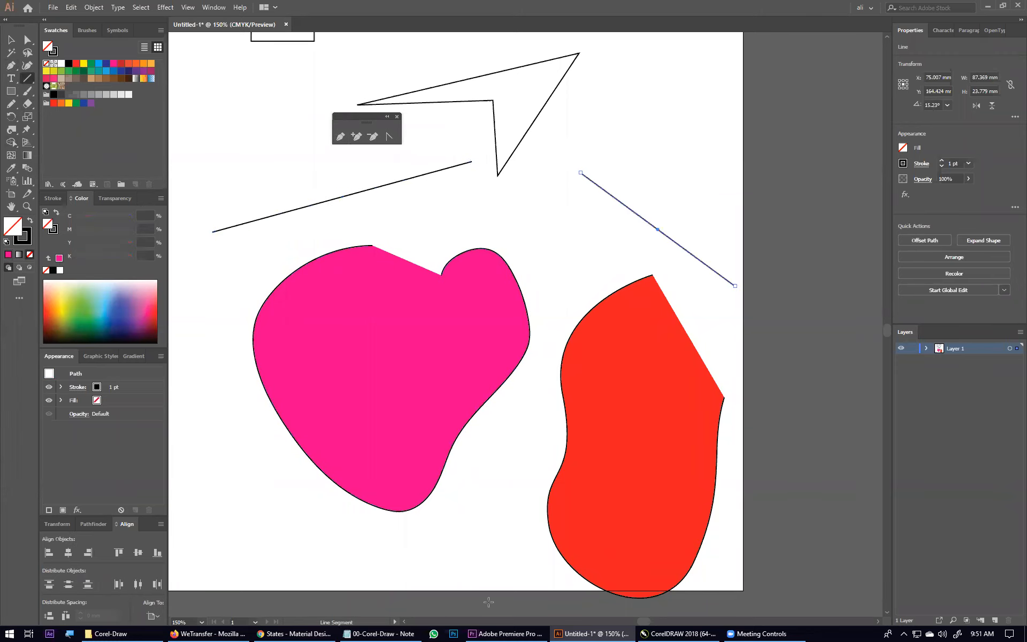
# Return to CorelDRAW and draw a 2-Point line about 91 by 9 mm and a connected open zigzag about 103 by 25 mm
pyautogui.click(679, 633)
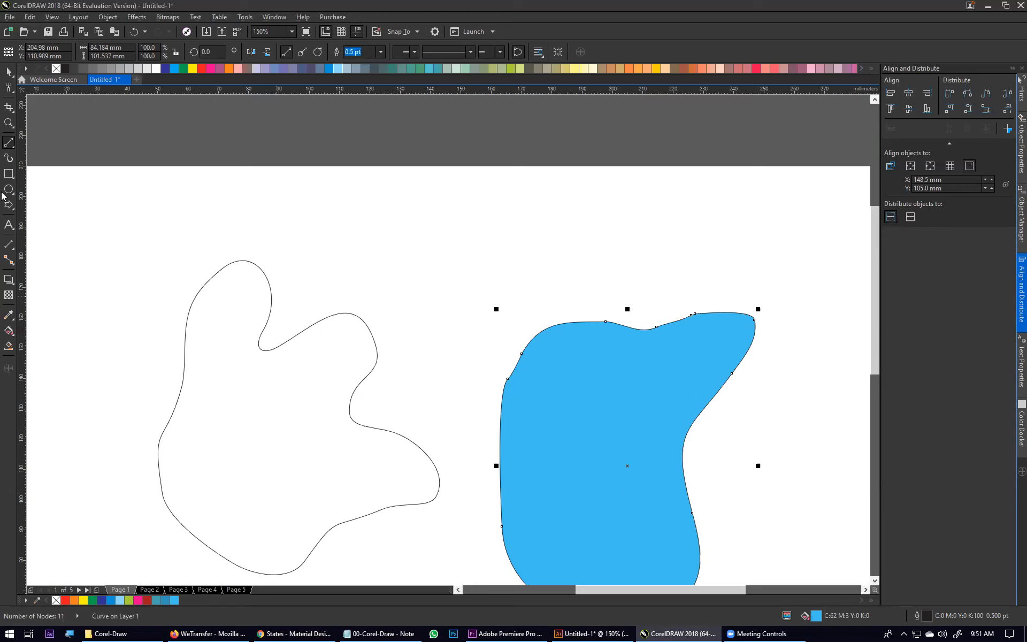
pyautogui.moveTo(271, 234); pyautogui.dragTo(548, 205)
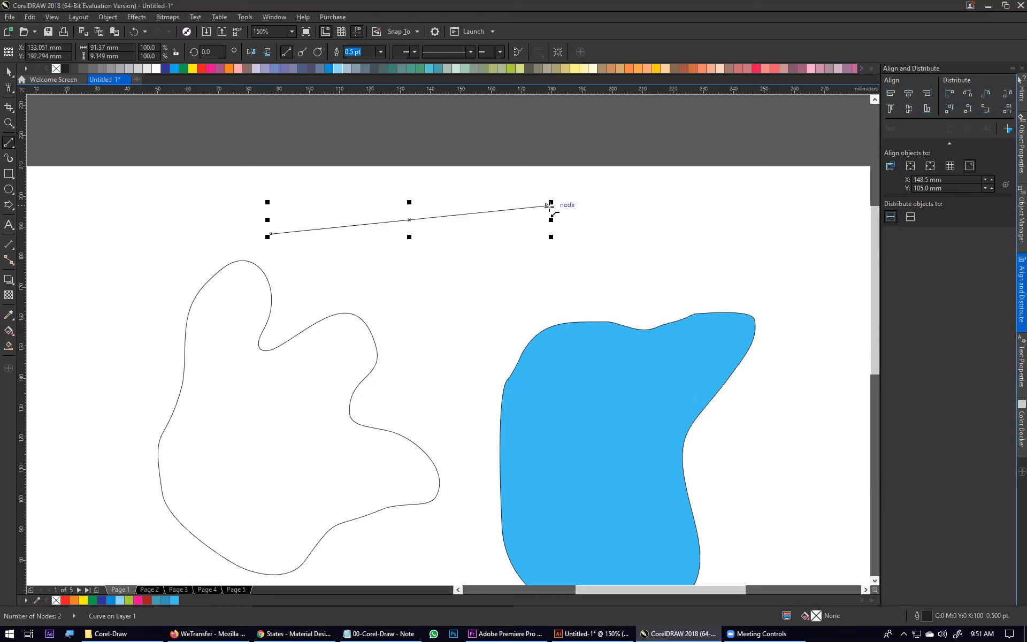
pyautogui.moveTo(437, 303); pyautogui.dragTo(623, 229)
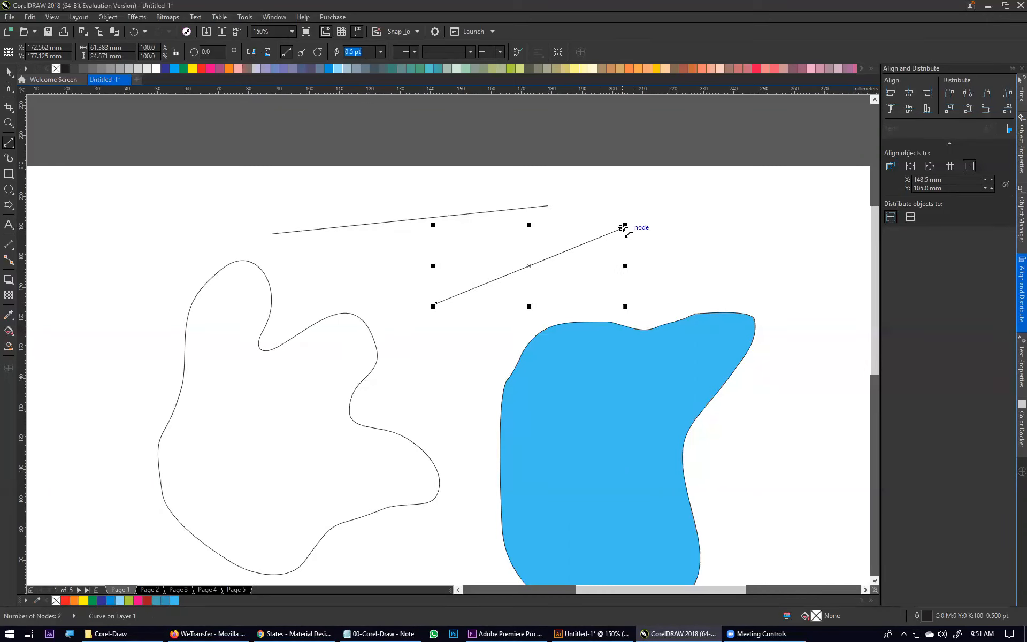
pyautogui.moveTo(623, 228)
pyautogui.mouseDown()
pyautogui.moveTo(624, 289)
pyautogui.moveTo(578, 298)
pyautogui.moveTo(748, 247)
pyautogui.mouseUp()
# Move the open zigzag about 36 mm to the left and 3 mm up, beneath the single line
pyautogui.click(9, 71)
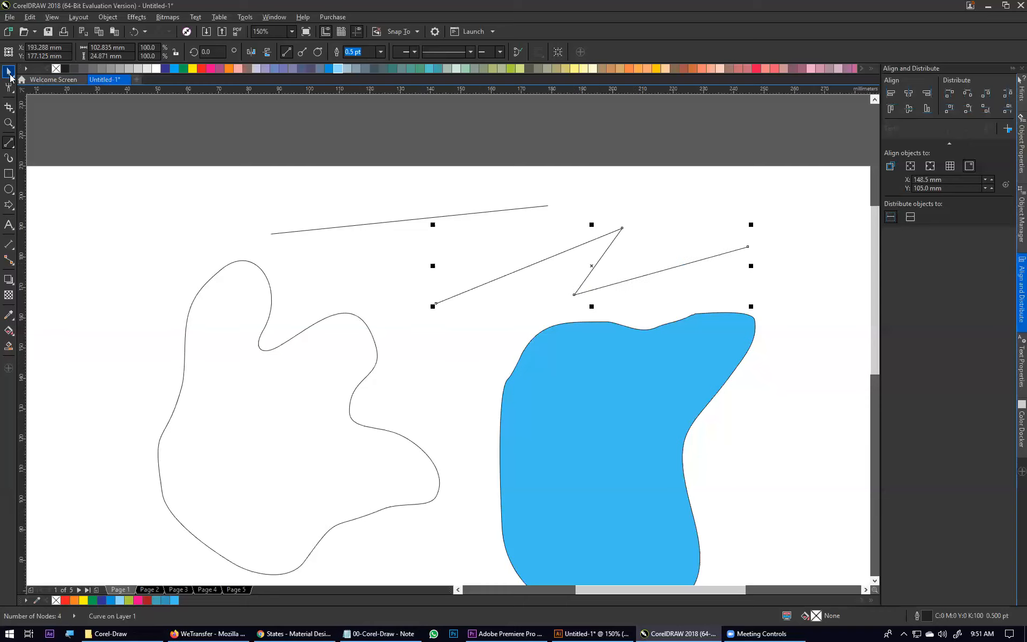
pyautogui.click(592, 160)
pyautogui.moveTo(557, 255); pyautogui.dragTo(447, 247)
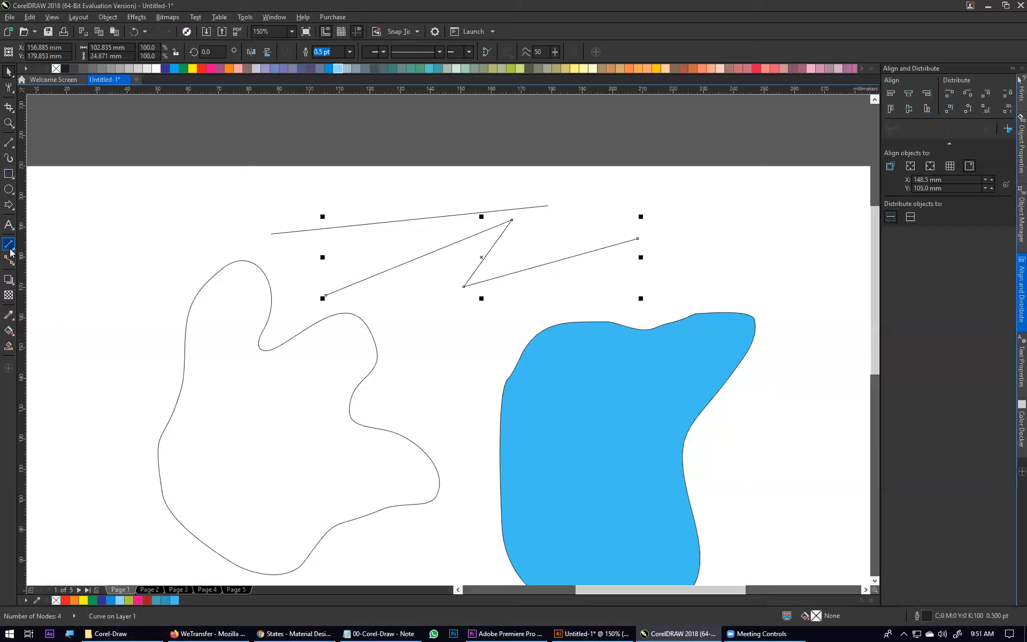
# Close the zigzag with two more 2-Point line segments joining its ends, making a polygon about 103 by 47 mm
pyautogui.click(9, 142)
pyautogui.moveTo(637, 238)
pyautogui.mouseDown()
pyautogui.moveTo(480, 342)
pyautogui.moveTo(419, 362)
pyautogui.mouseUp()
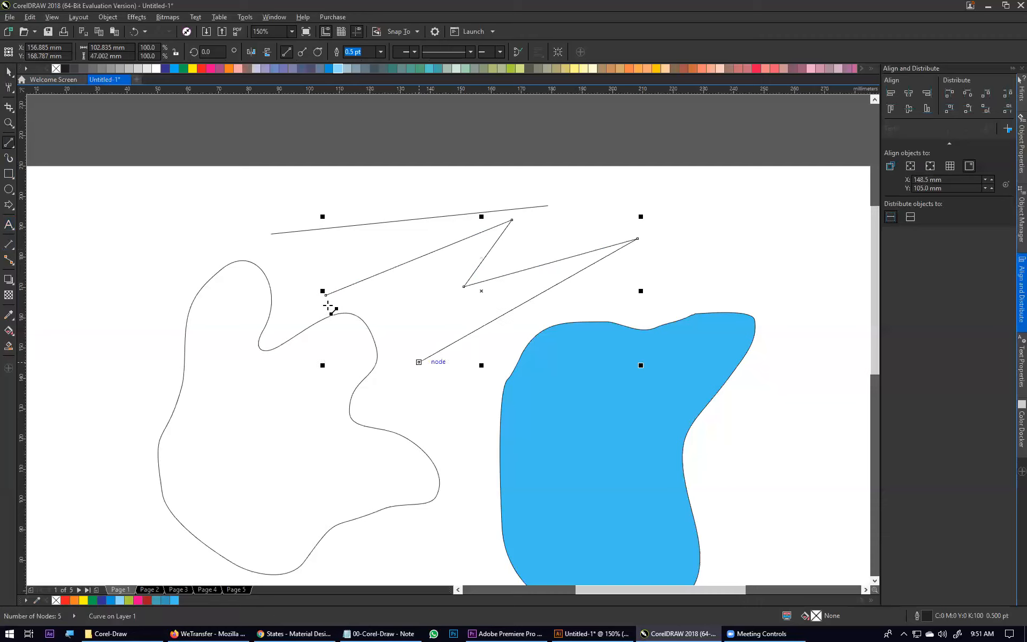
pyautogui.moveTo(325, 295); pyautogui.dragTo(419, 362)
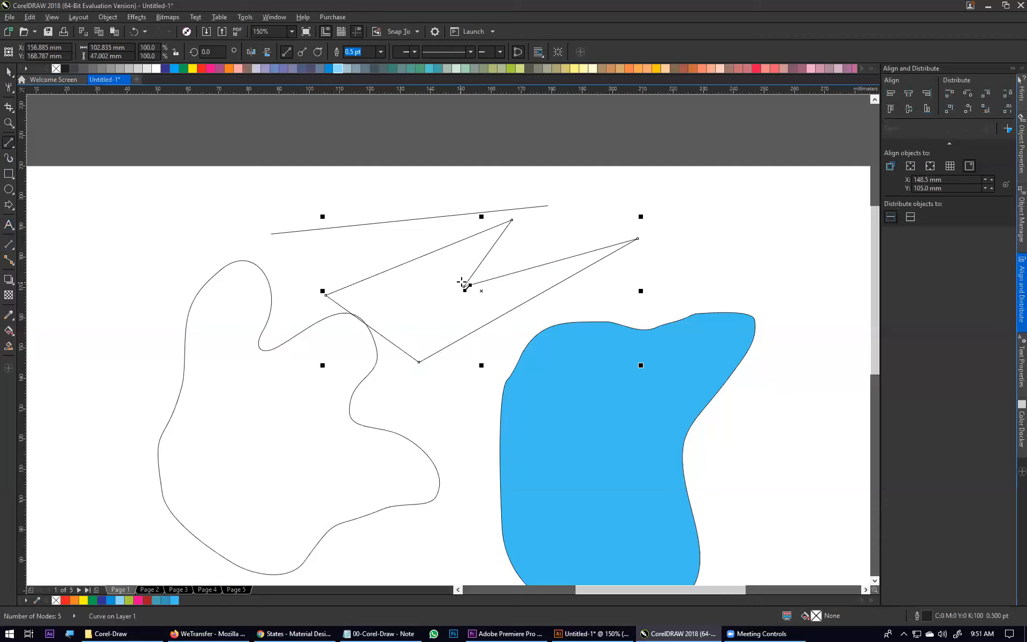
# Draw a closed jagged shape about 55 by 86 mm with the Polyline tool, left of the wavy outline
pyautogui.click(10, 144)
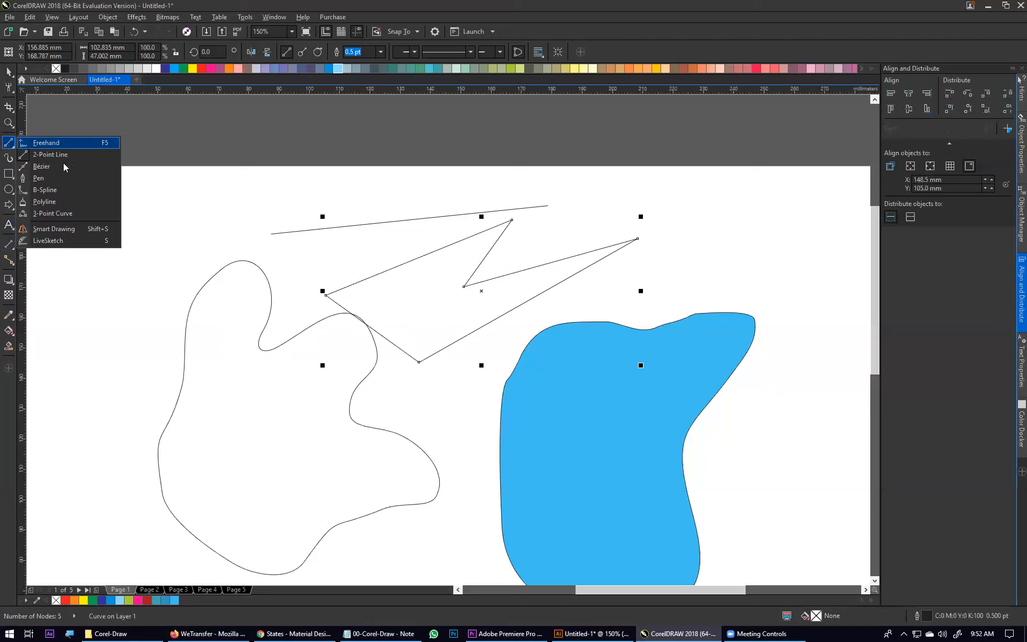
pyautogui.click(36, 203)
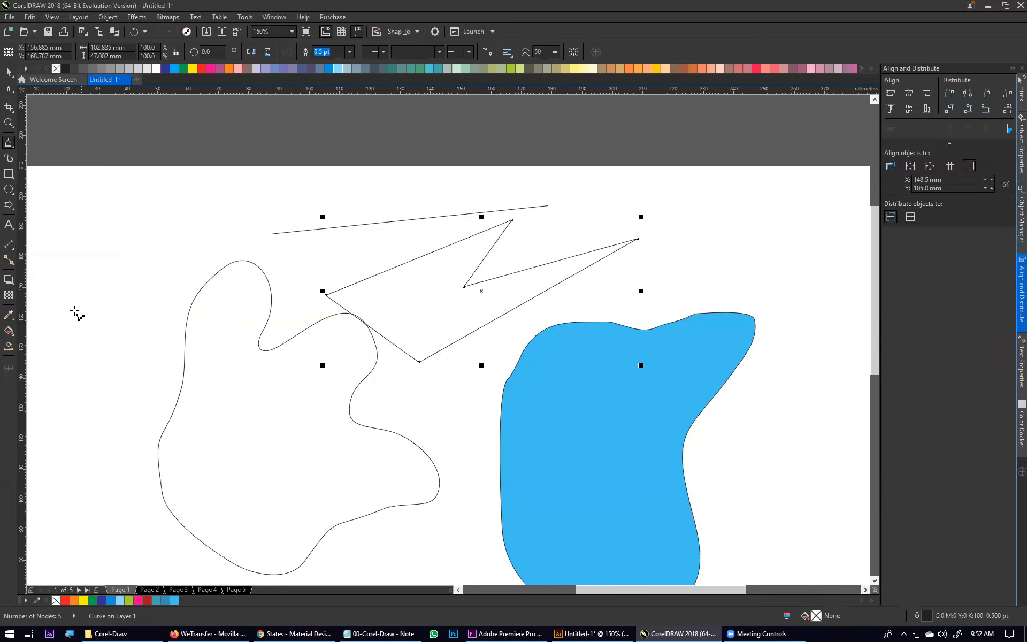
pyautogui.click(163, 196)
pyautogui.click(159, 247)
pyautogui.click(221, 182)
pyautogui.click(140, 314)
pyautogui.click(179, 302)
pyautogui.click(187, 297)
pyautogui.click(128, 443)
pyautogui.click(125, 399)
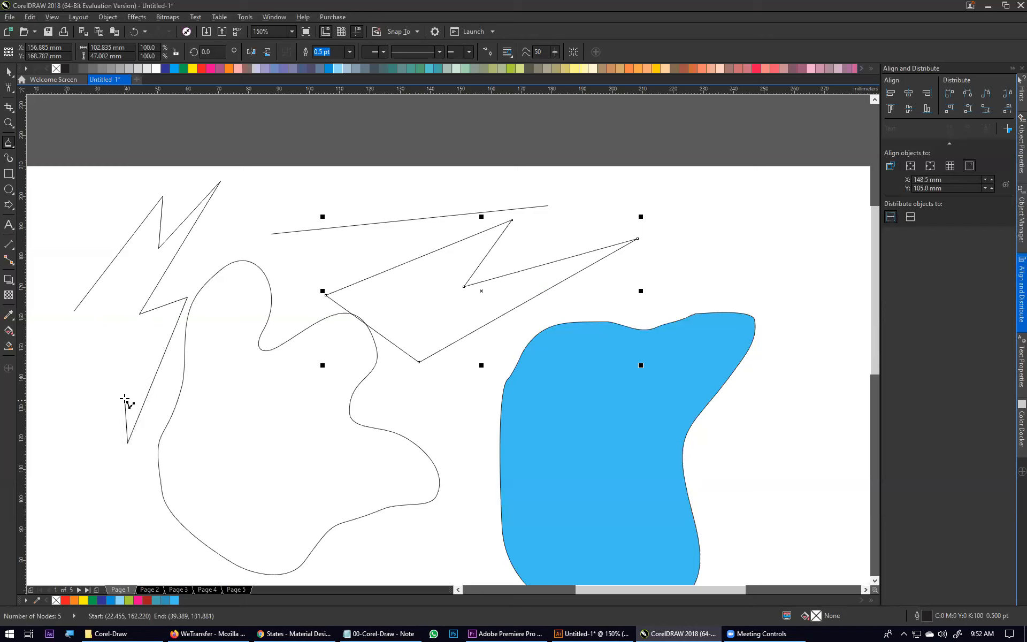
pyautogui.click(104, 443)
pyautogui.click(114, 329)
pyautogui.click(54, 411)
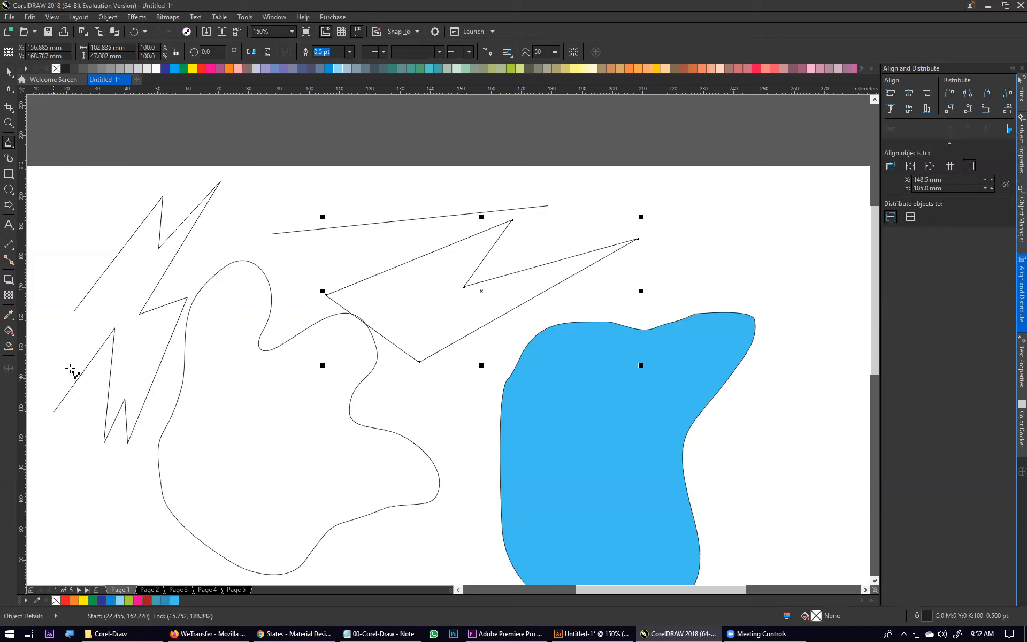
pyautogui.click(75, 311)
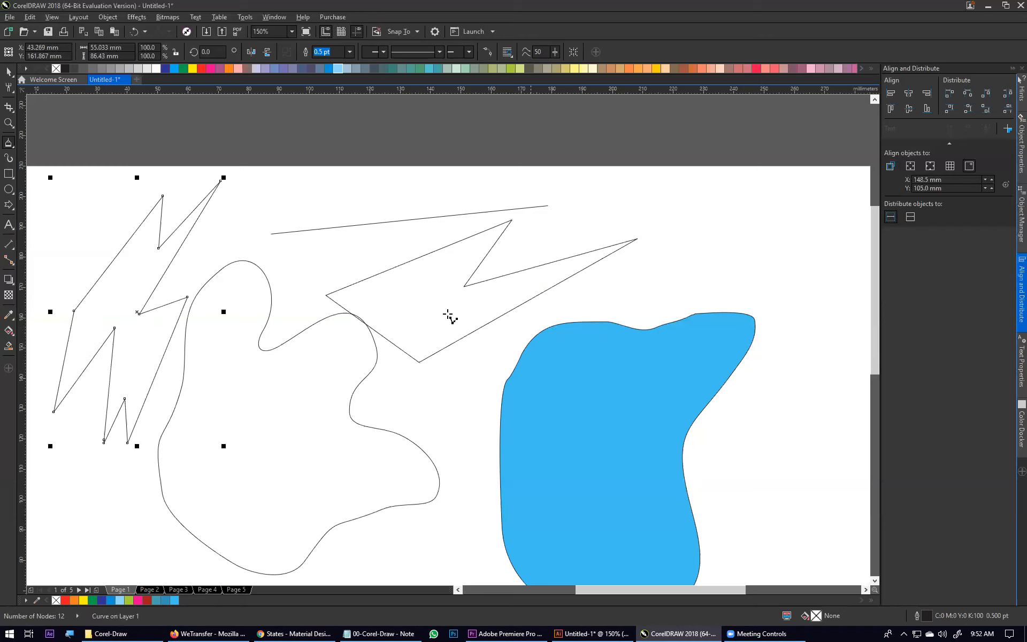
# Draw a closed Polyline shape about 56 by 64 mm near the page's lower-left corner, combining straight zigzag segments with a freehand wavy edge
pyautogui.moveTo(674, 349); pyautogui.dragTo(698, 216)
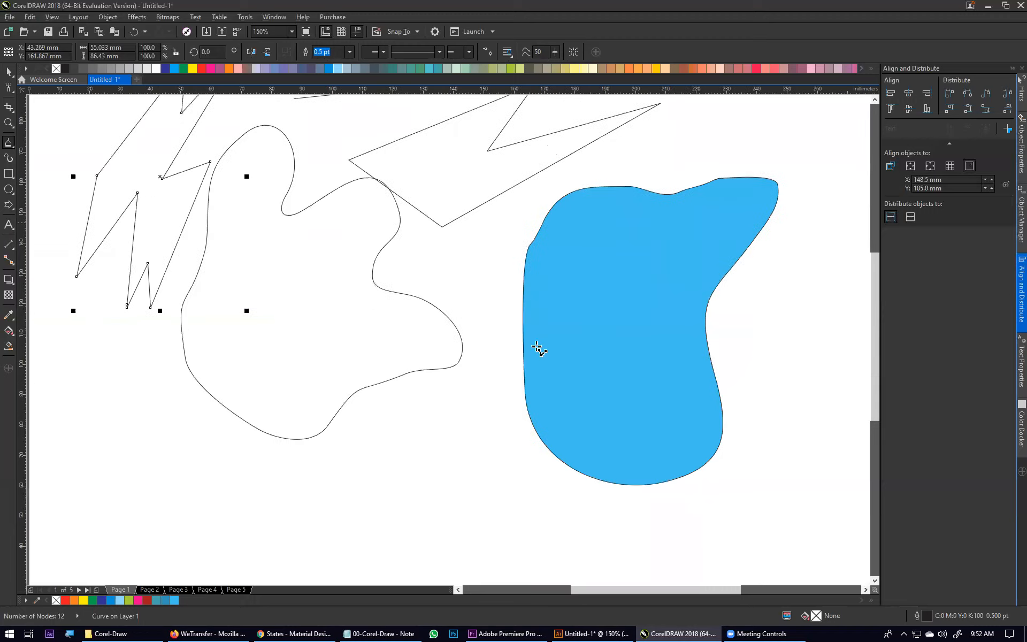
pyautogui.moveTo(357, 328); pyautogui.dragTo(783, 93)
pyautogui.click(512, 311)
pyautogui.click(606, 215)
pyautogui.click(575, 307)
pyautogui.click(676, 230)
pyautogui.moveTo(664, 266)
pyautogui.mouseDown()
pyautogui.moveTo(681, 292)
pyautogui.moveTo(649, 349)
pyautogui.moveTo(576, 409)
pyautogui.moveTo(551, 408)
pyautogui.mouseUp()
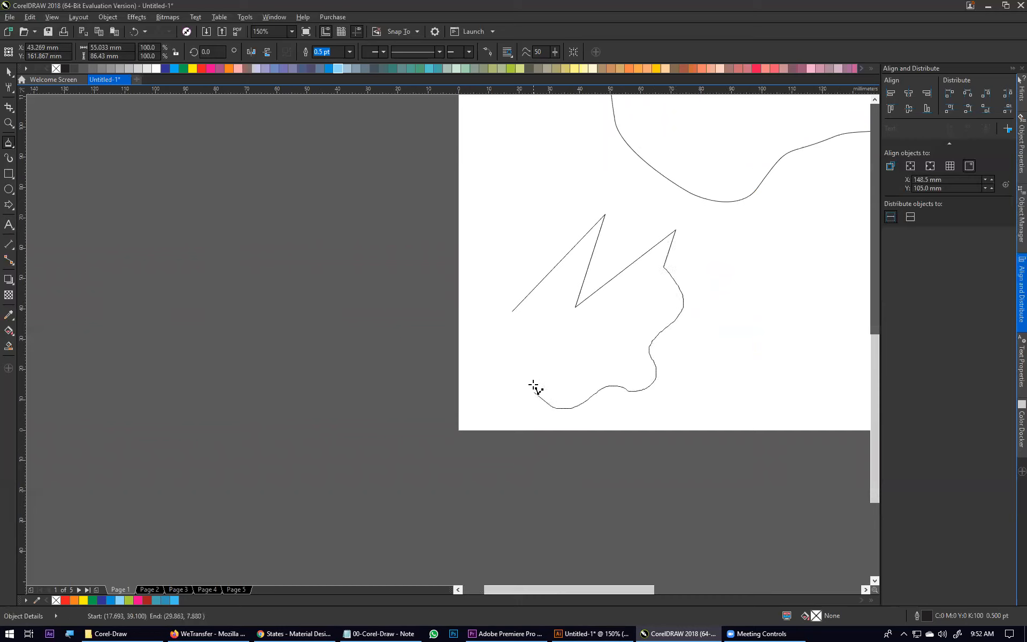
pyautogui.click(513, 311)
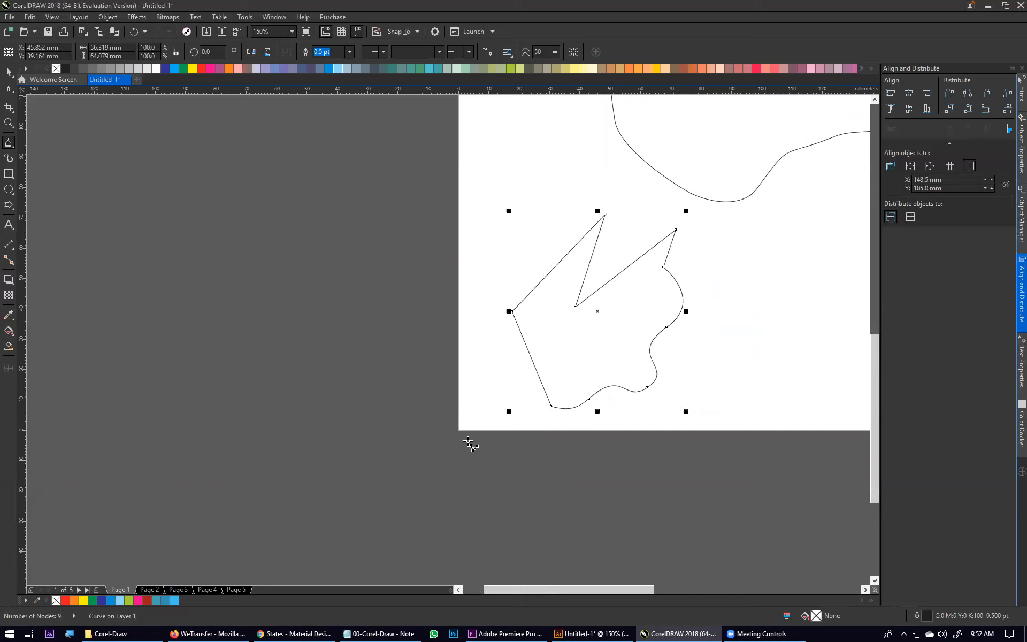
# Draw a second closed Polyline shape about 84 by 60 mm beside the first, with straight peaks and a wavy freehand outline returning to its start node
pyautogui.hscroll(5, 422, 282)
pyautogui.click(421, 289)
pyautogui.click(499, 192)
pyautogui.click(476, 289)
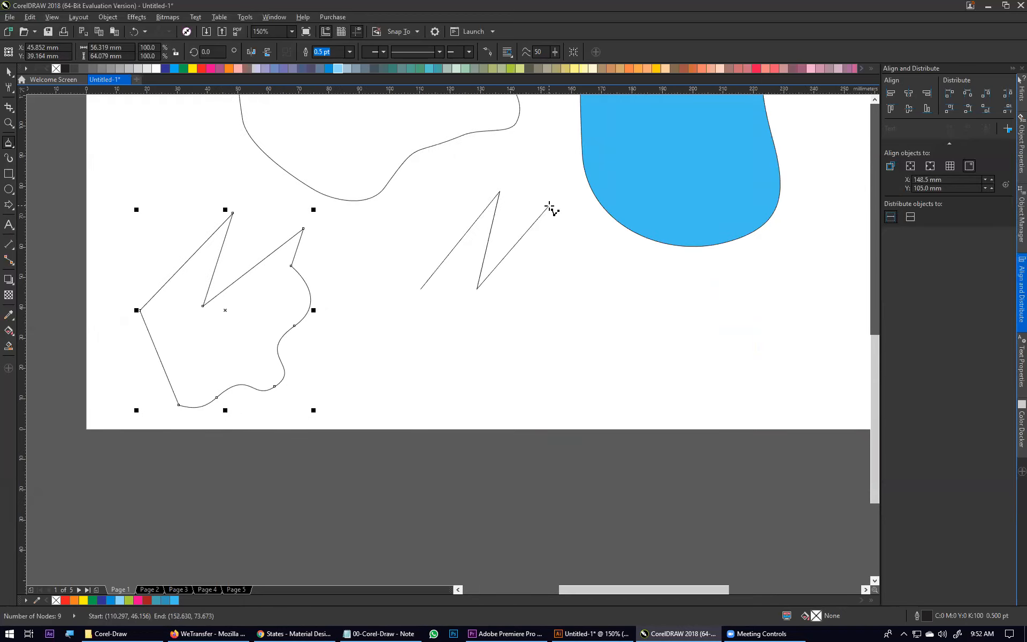
pyautogui.click(549, 207)
pyautogui.moveTo(557, 208)
pyautogui.mouseDown()
pyautogui.moveTo(566, 227)
pyautogui.moveTo(554, 260)
pyautogui.moveTo(568, 287)
pyautogui.moveTo(602, 295)
pyautogui.moveTo(550, 365)
pyautogui.moveTo(505, 354)
pyautogui.moveTo(436, 368)
pyautogui.moveTo(426, 342)
pyautogui.moveTo(376, 321)
pyautogui.moveTo(350, 293)
pyautogui.moveTo(364, 263)
pyautogui.moveTo(407, 266)
pyautogui.moveTo(421, 285)
pyautogui.mouseUp()
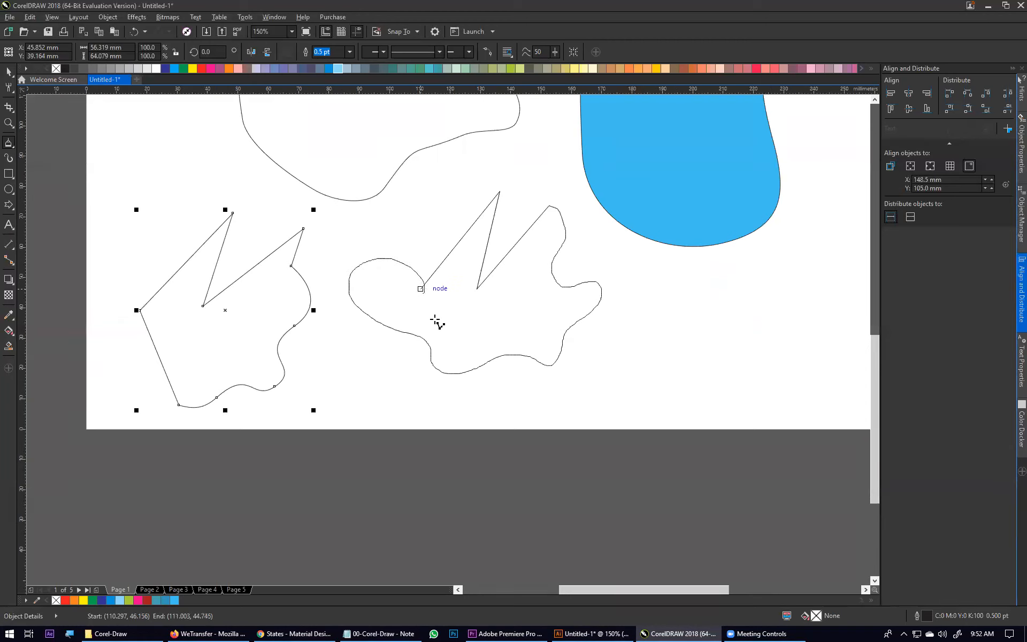
pyautogui.click(421, 288)
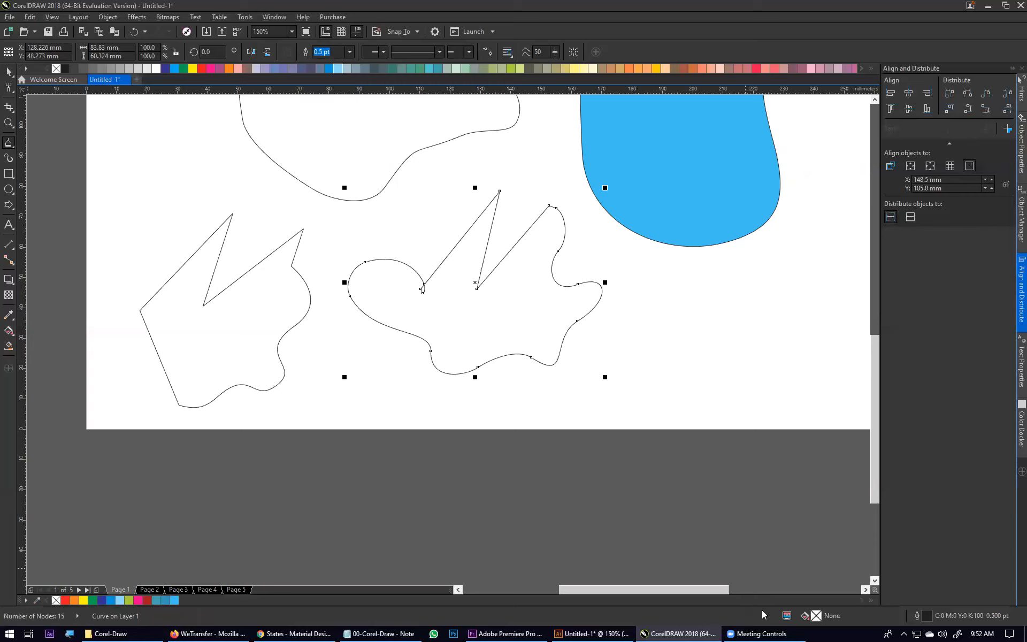
# Give the new zigzag-and-wavy shape a uniform pinkish-red fill of C 0, M 100, Y 56, K 0
pyautogui.press('F11')
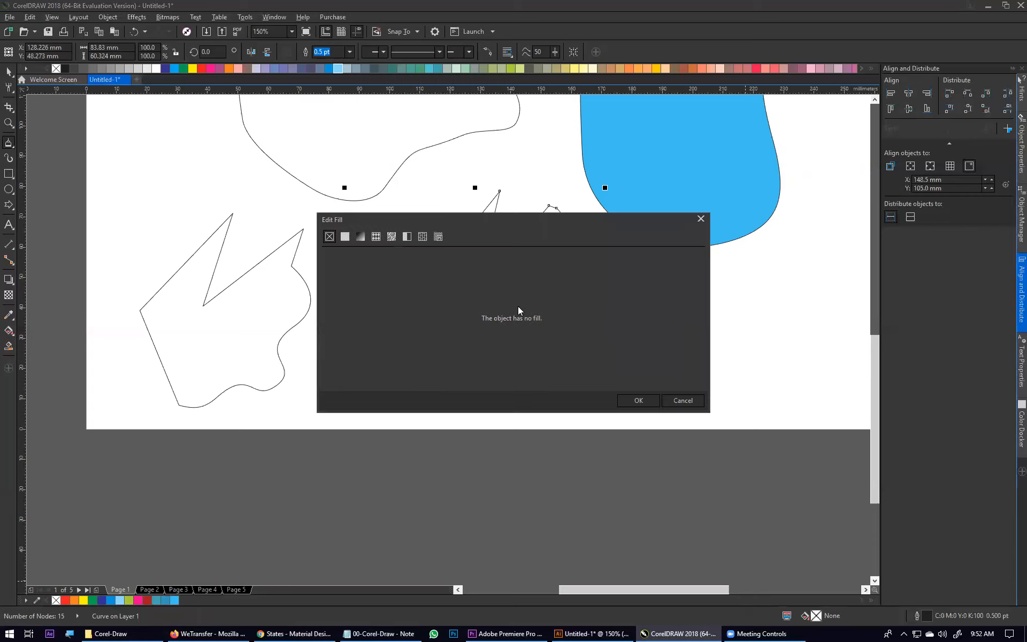
pyautogui.click(345, 236)
pyautogui.click(436, 278)
pyautogui.click(638, 416)
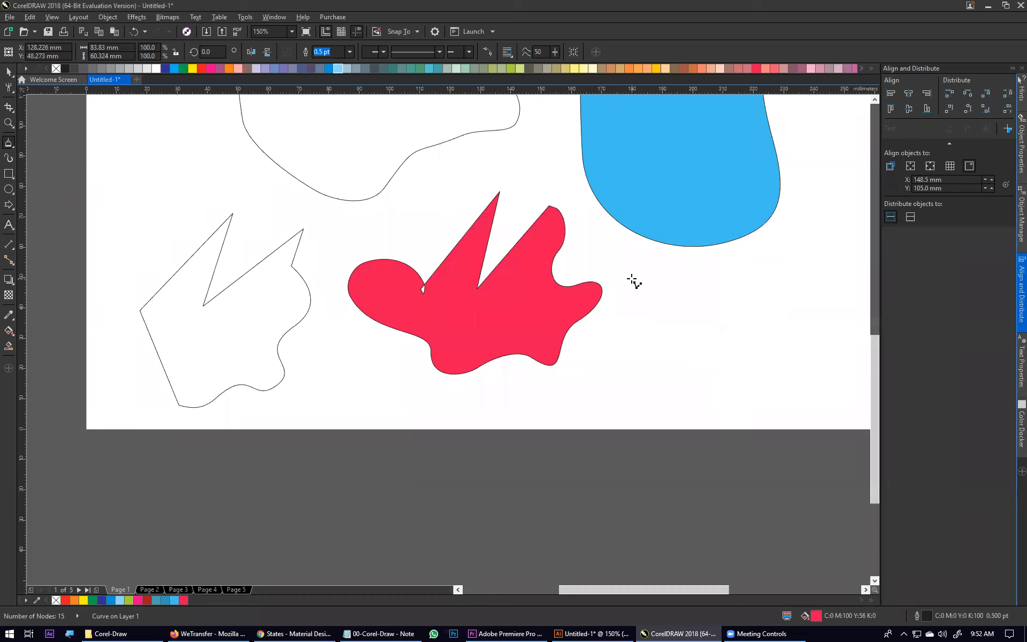
# Switch from the Polyline tool to the Bézier tool for drawing in the empty page area beside the blue shape
pyautogui.moveTo(481, 211); pyautogui.dragTo(313, 323)
pyautogui.moveTo(514, 216); pyautogui.dragTo(355, 323)
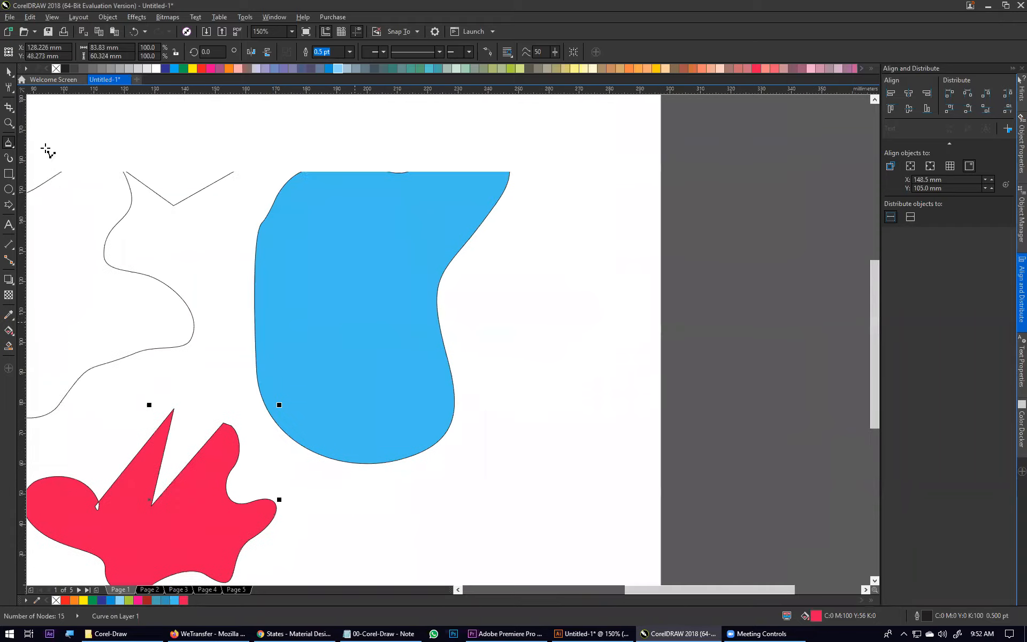
pyautogui.click(14, 146)
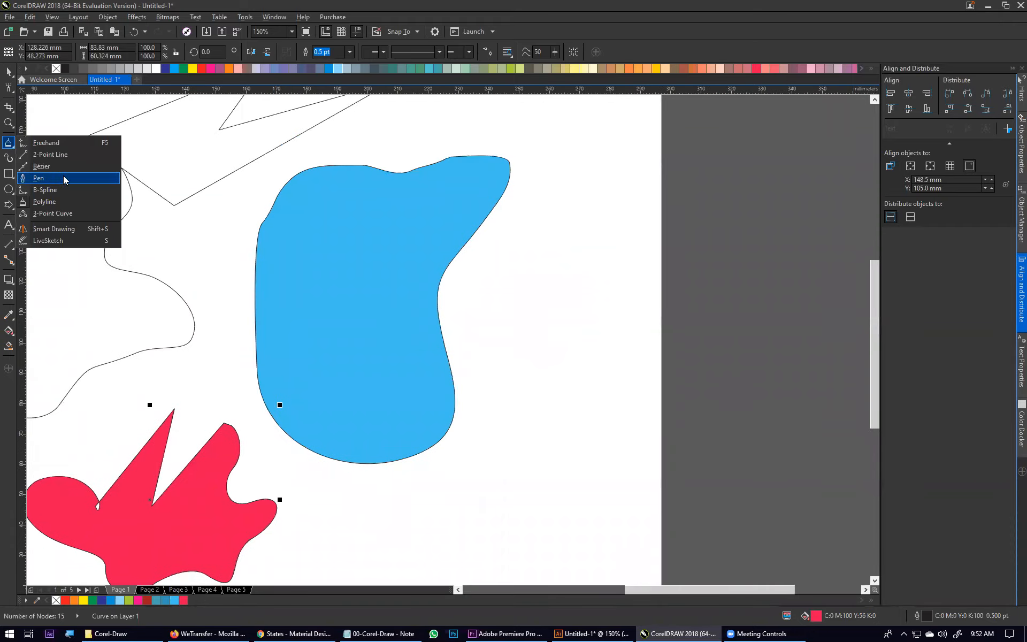
pyautogui.click(34, 167)
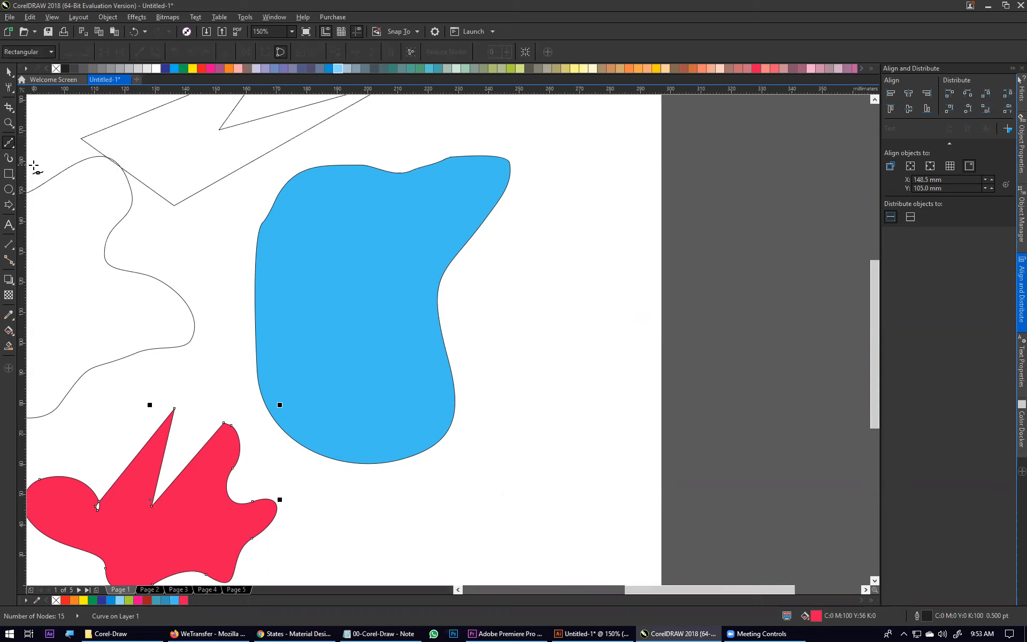